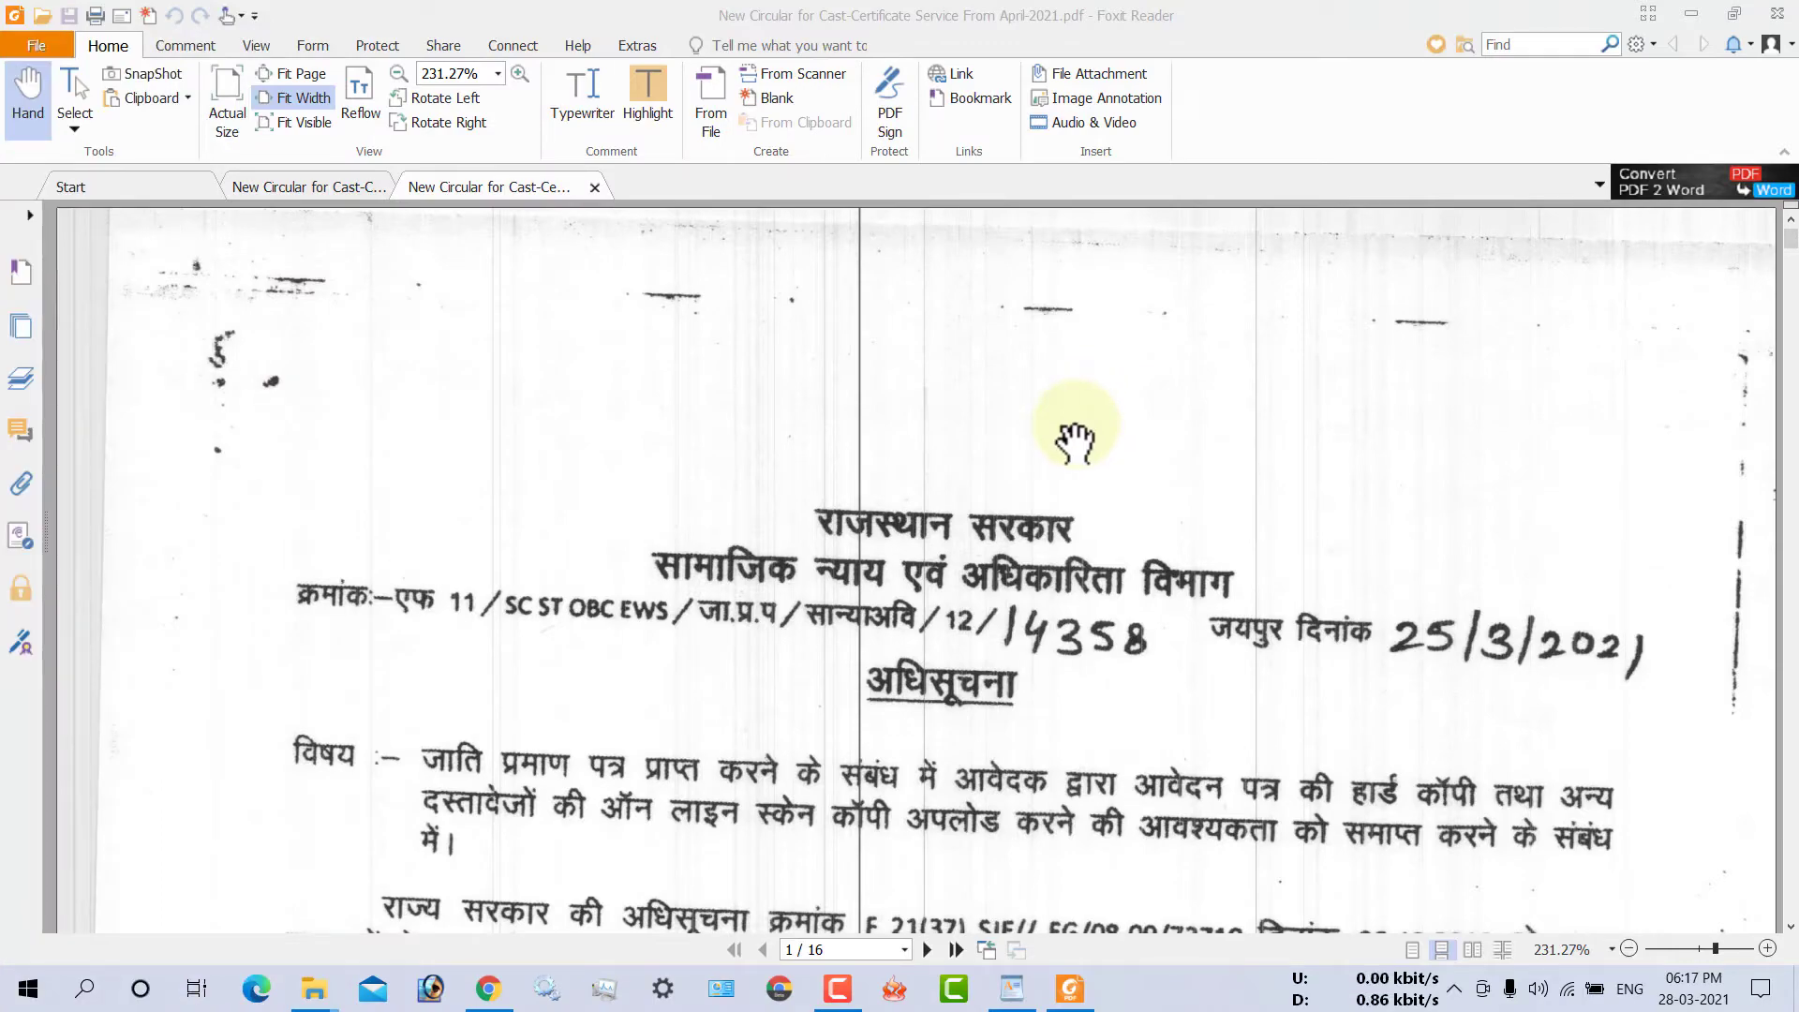
- Autoscroll through the circular in Foxit Reader to the application form pages
middle_click(1349, 461)
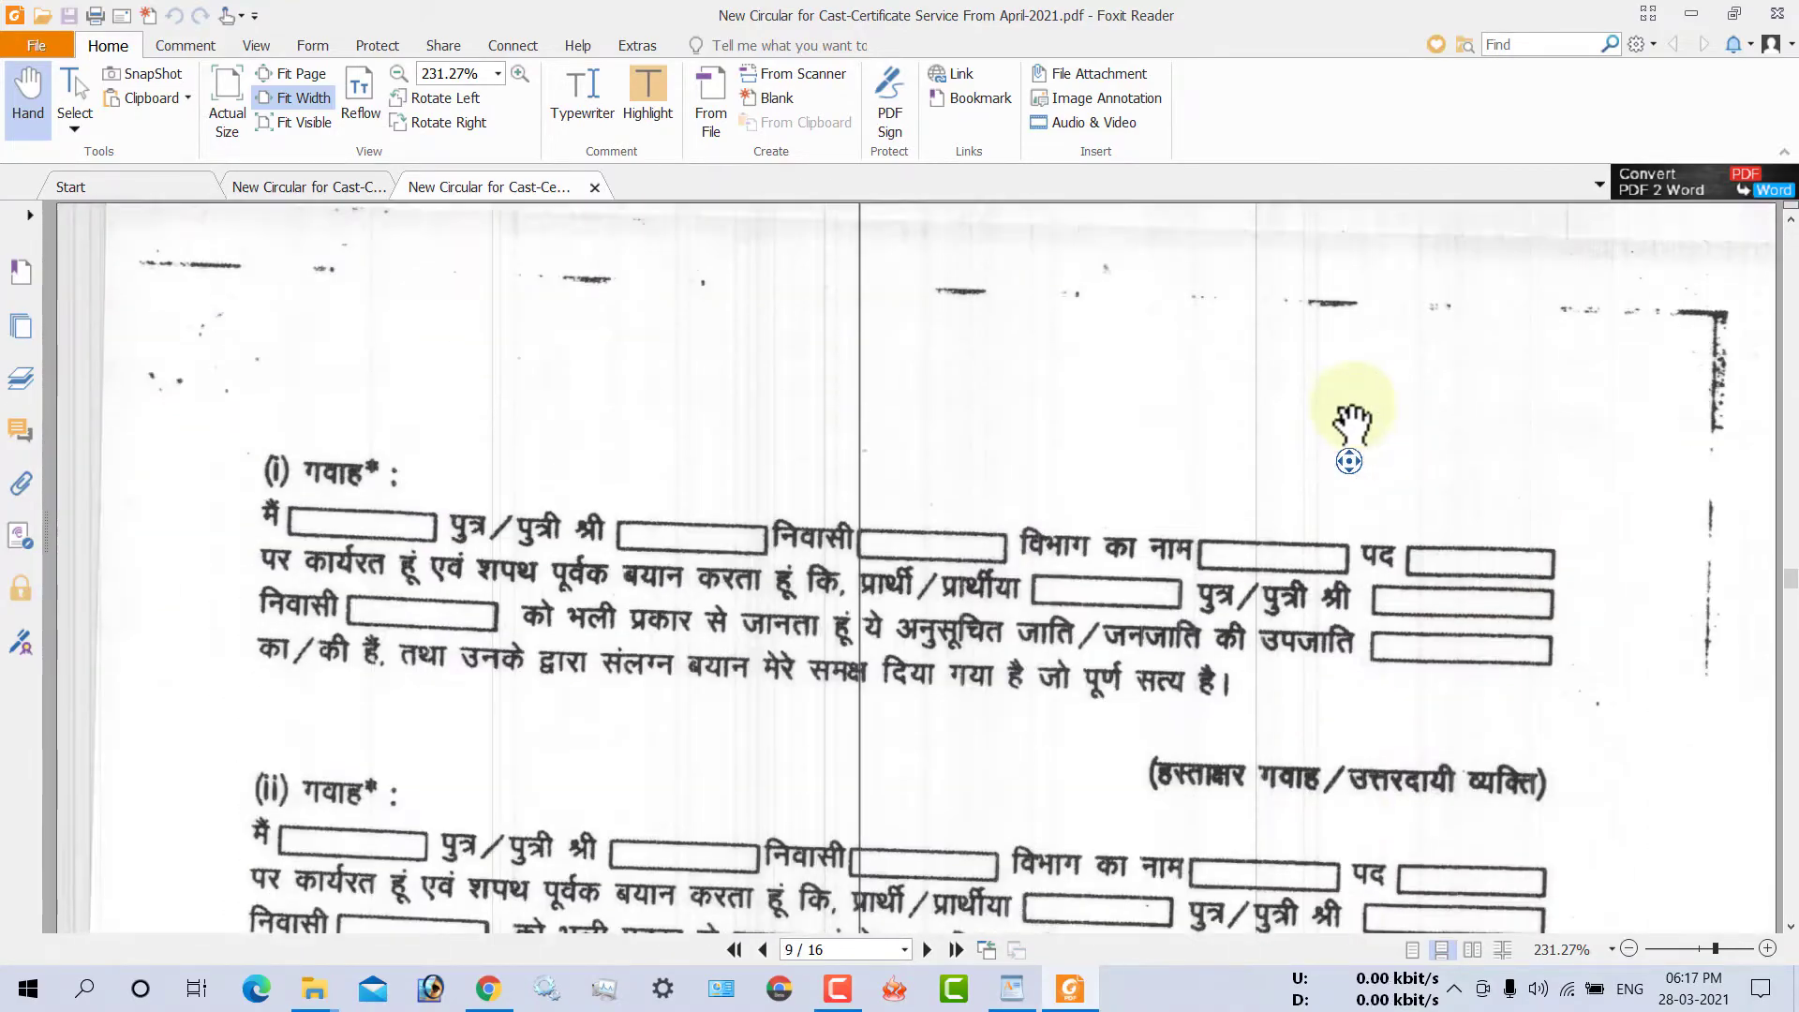
middle_click(1355, 421)
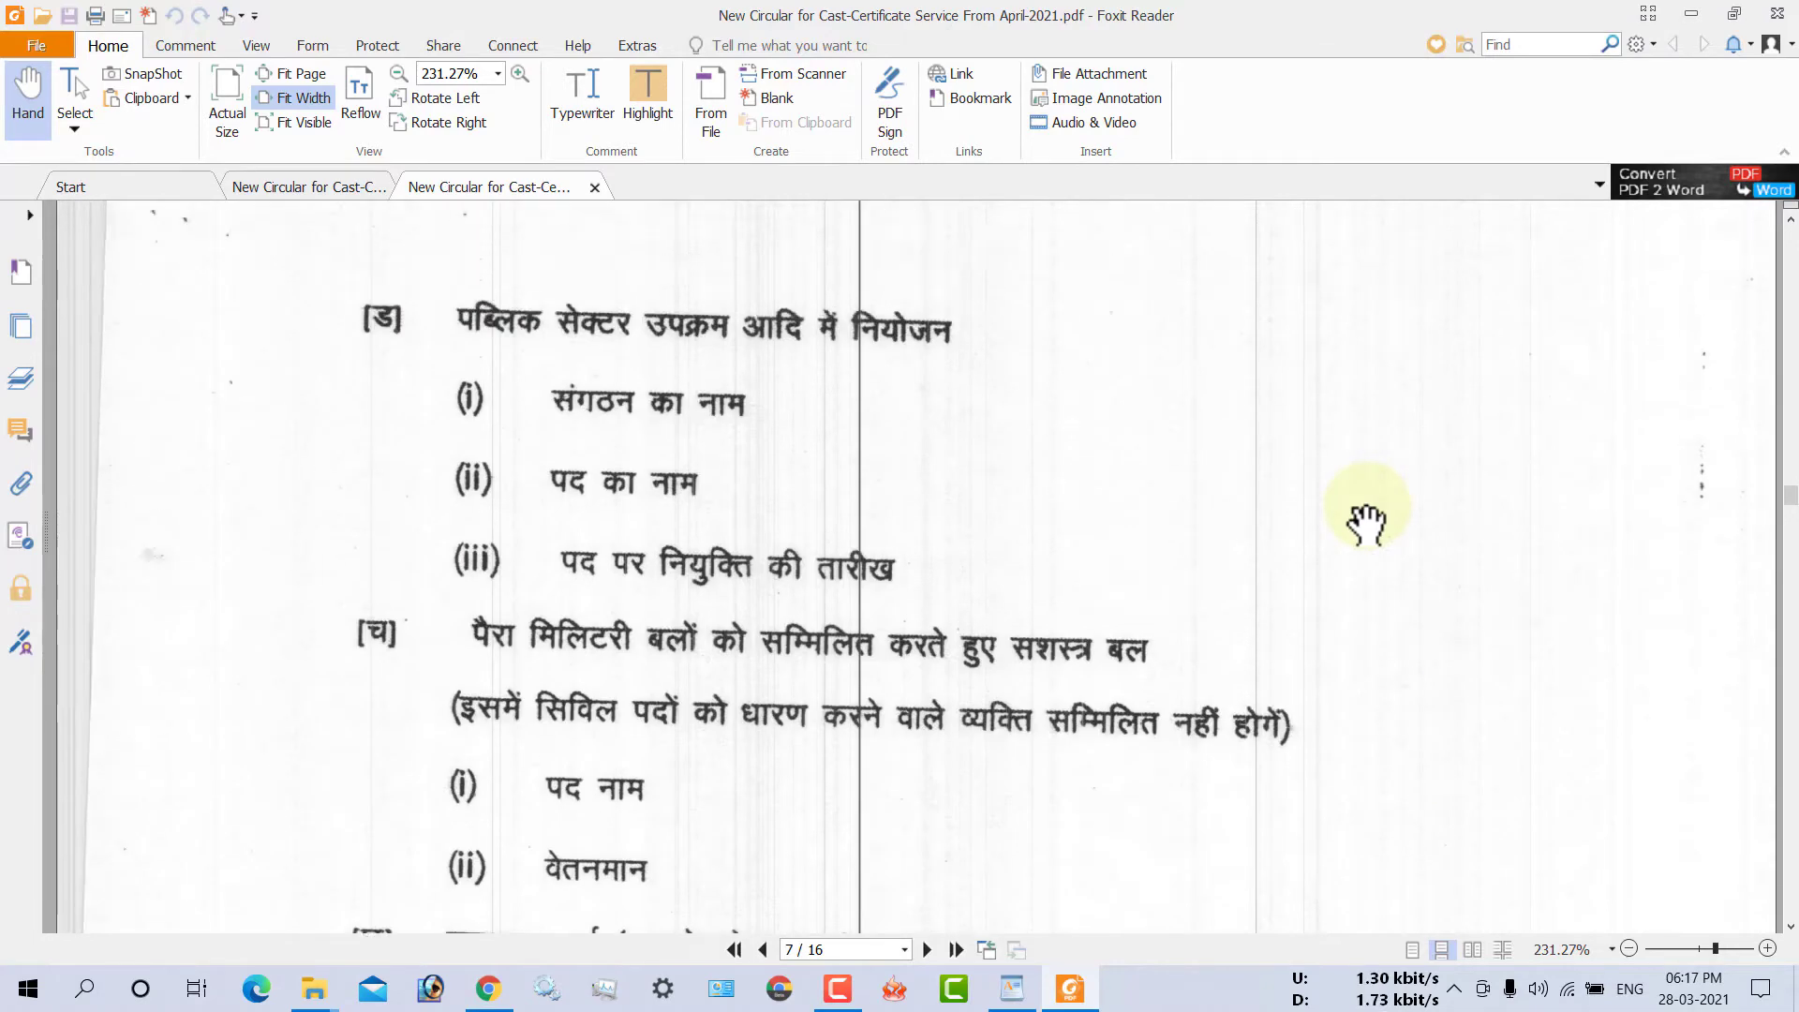
scroll(1366, 523, "up", 5)
scroll(1366, 523, "up", 5)
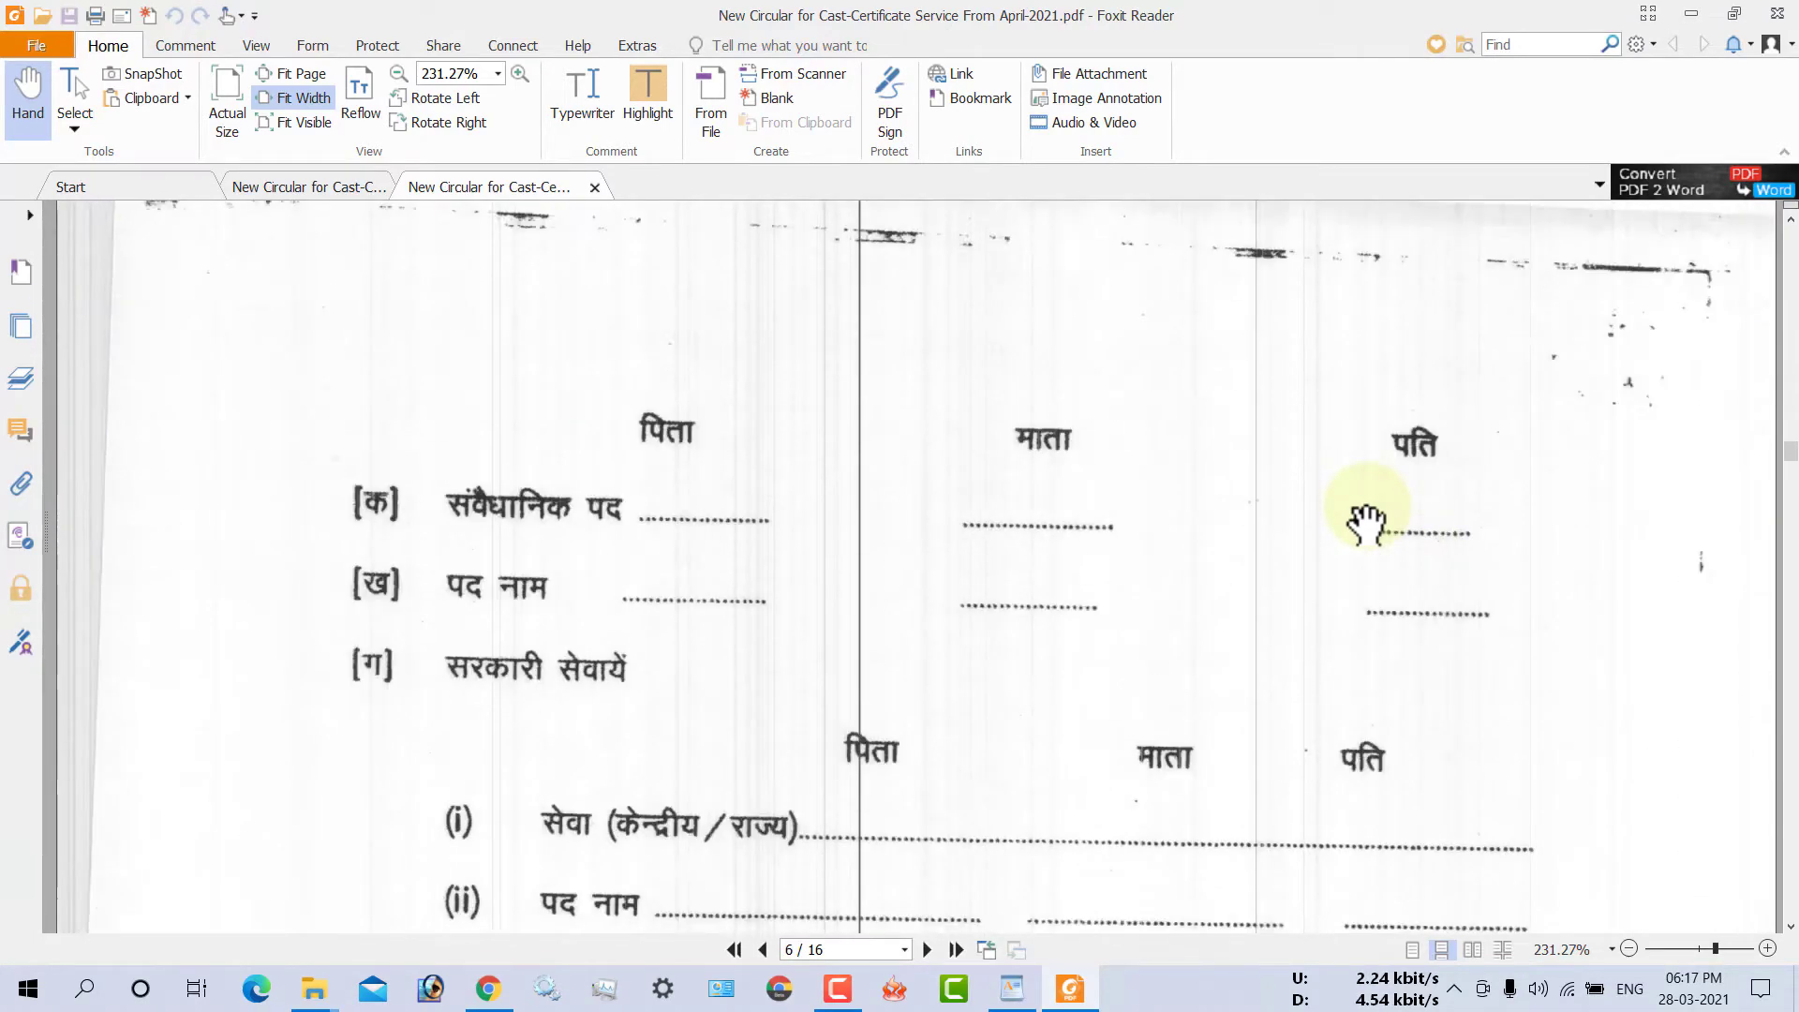
scroll(1366, 522, "up", 5)
scroll(1366, 523, "up", 5)
scroll(1370, 507, "up", 5)
scroll(1370, 507, "up", 5)
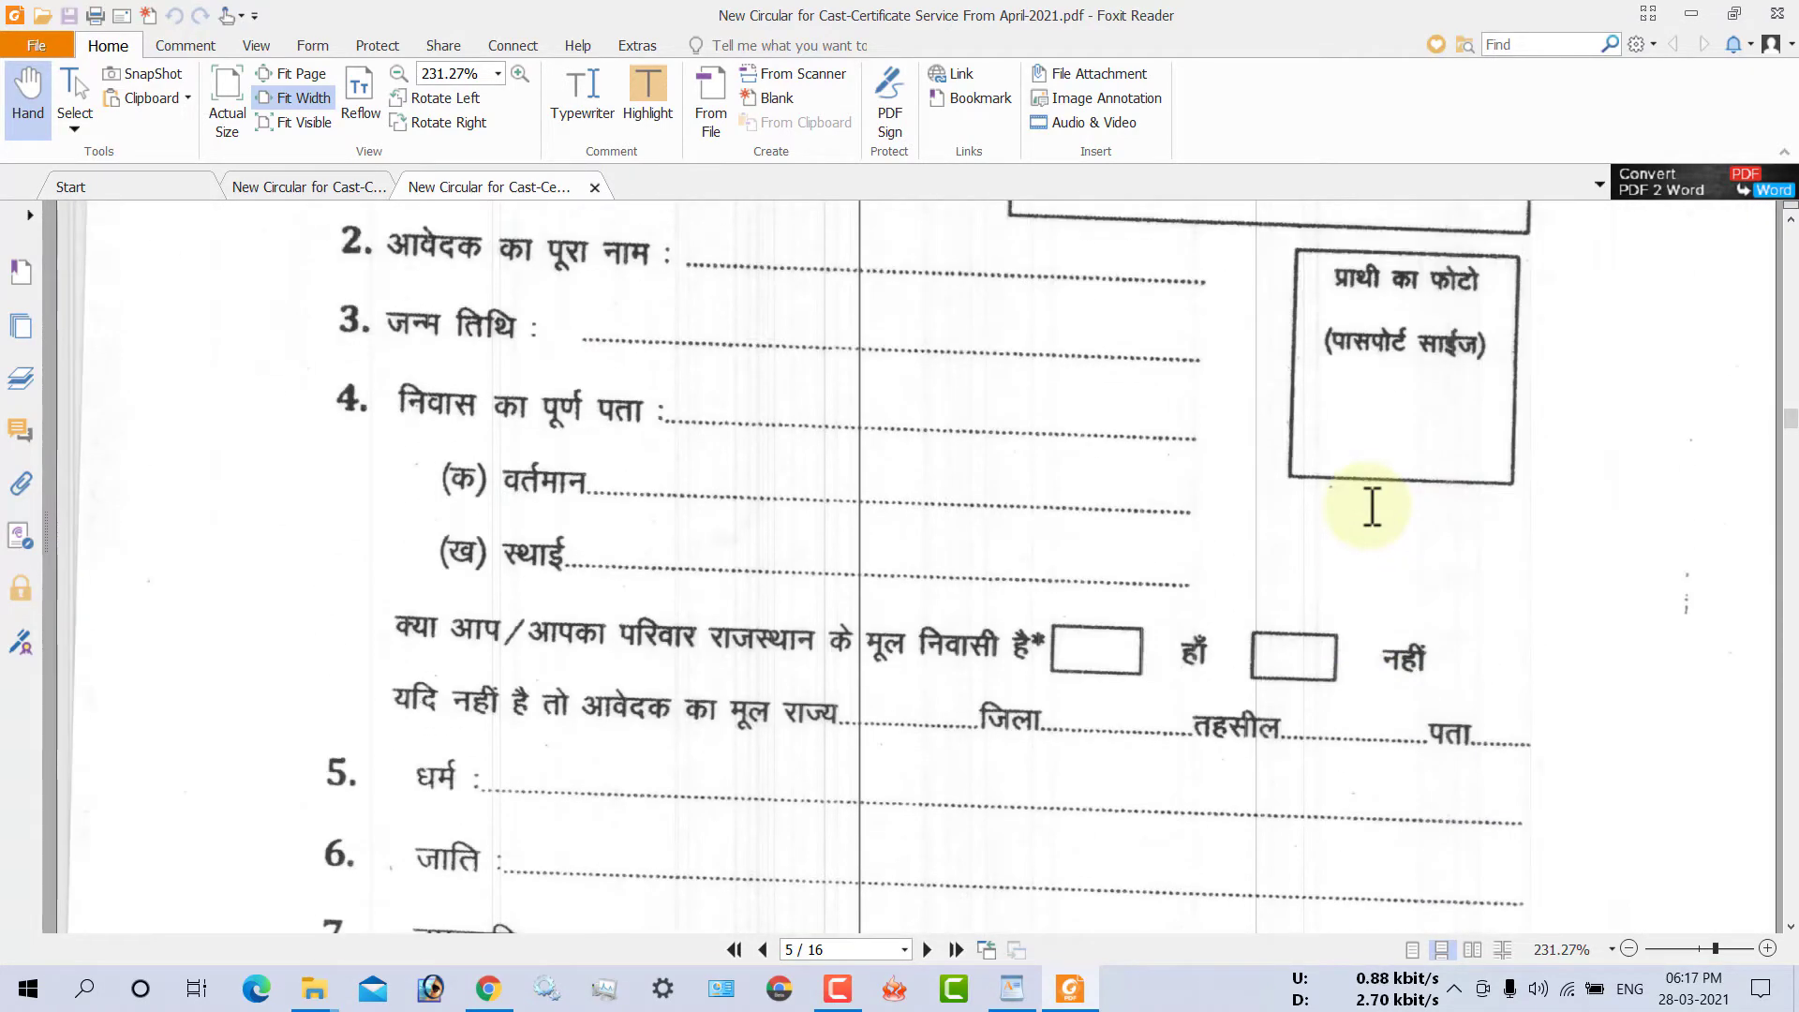
scroll(1370, 507, "up", 3)
scroll(1371, 507, "up", 3)
scroll(1371, 507, "up", 5)
scroll(1371, 507, "up", 5)
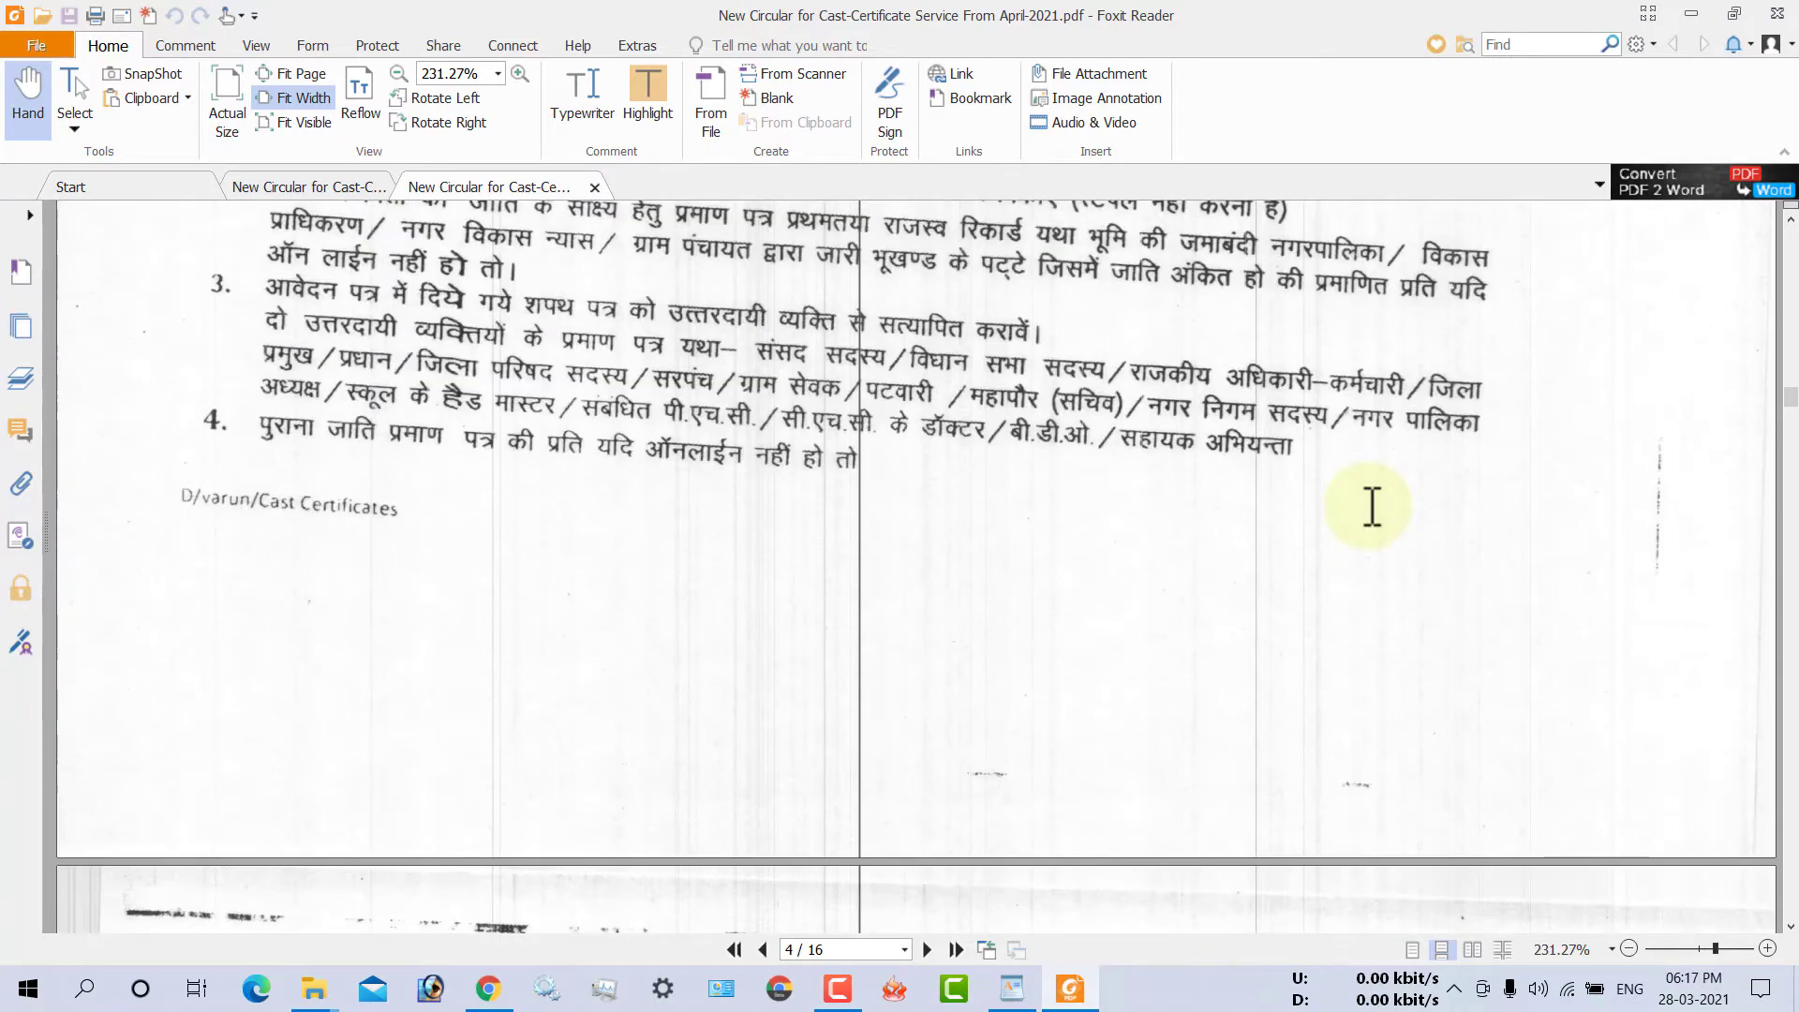
scroll(1371, 506, "up", 5)
scroll(1371, 507, "up", 3)
scroll(1371, 506, "up", 5)
scroll(1370, 507, "up", 5)
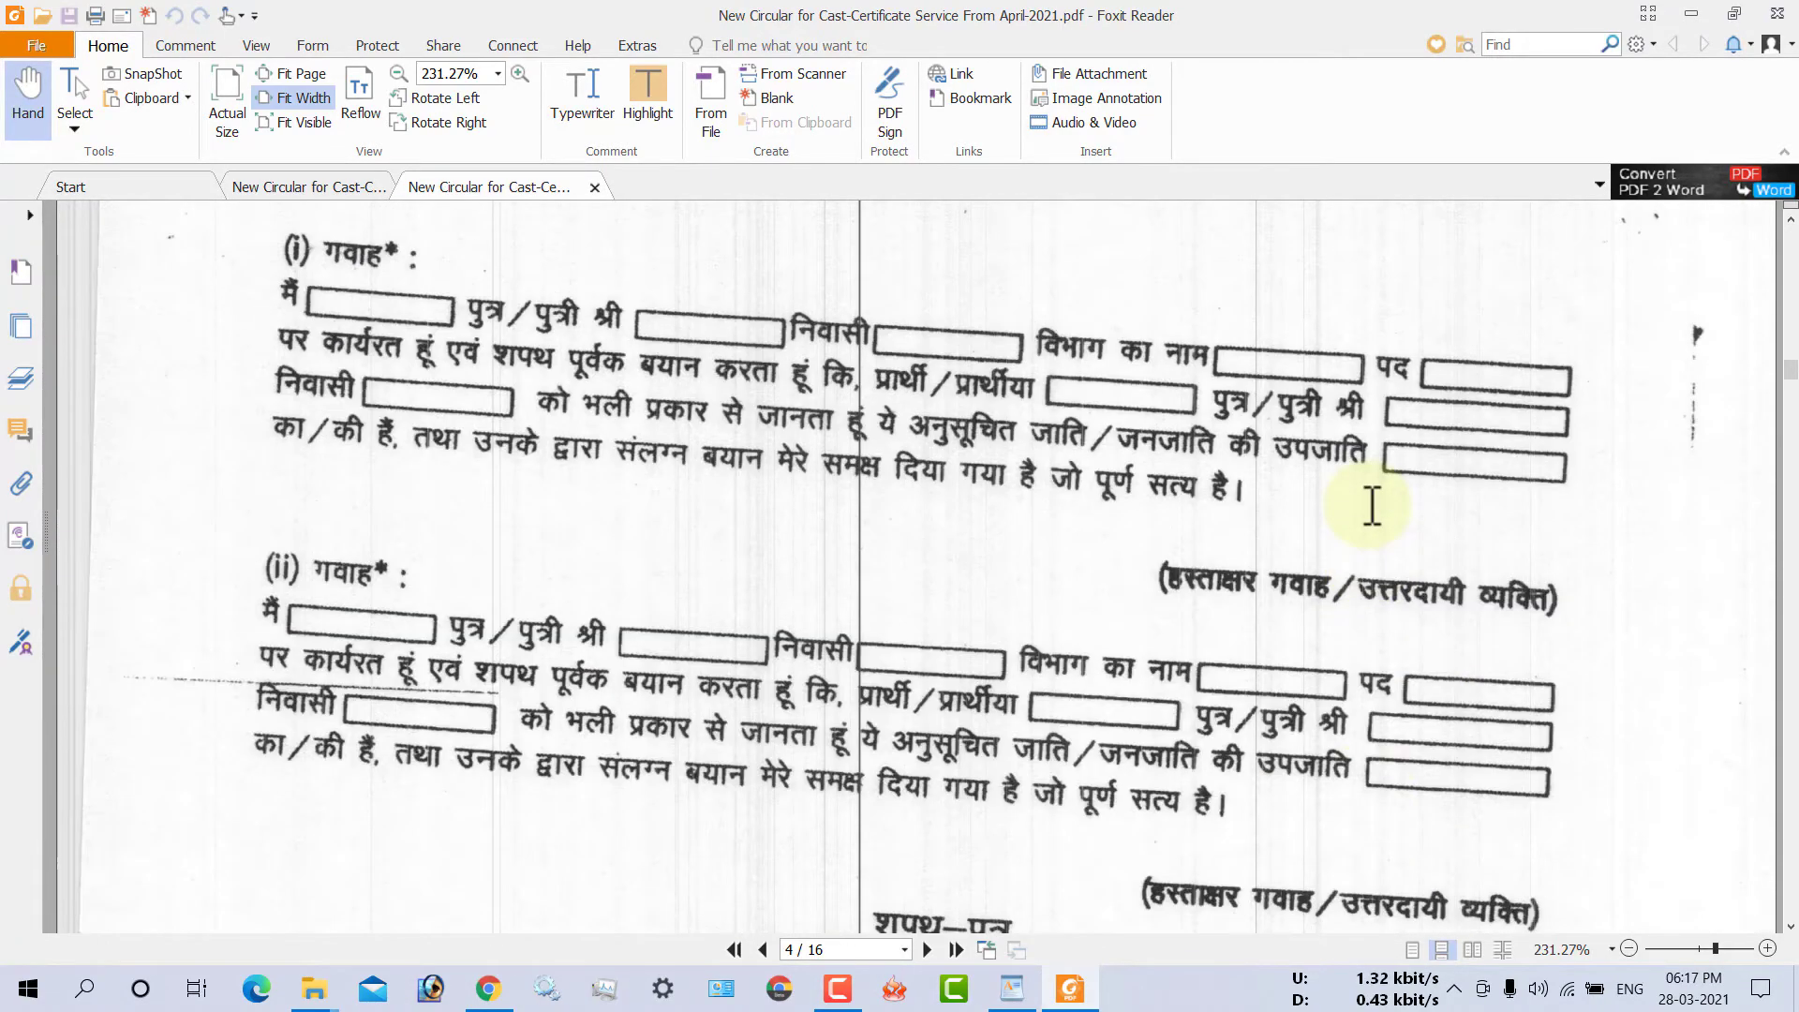
scroll(1371, 507, "up", 5)
scroll(1370, 507, "up", 5)
scroll(1366, 523, "up", 5)
scroll(1366, 523, "up", 5)
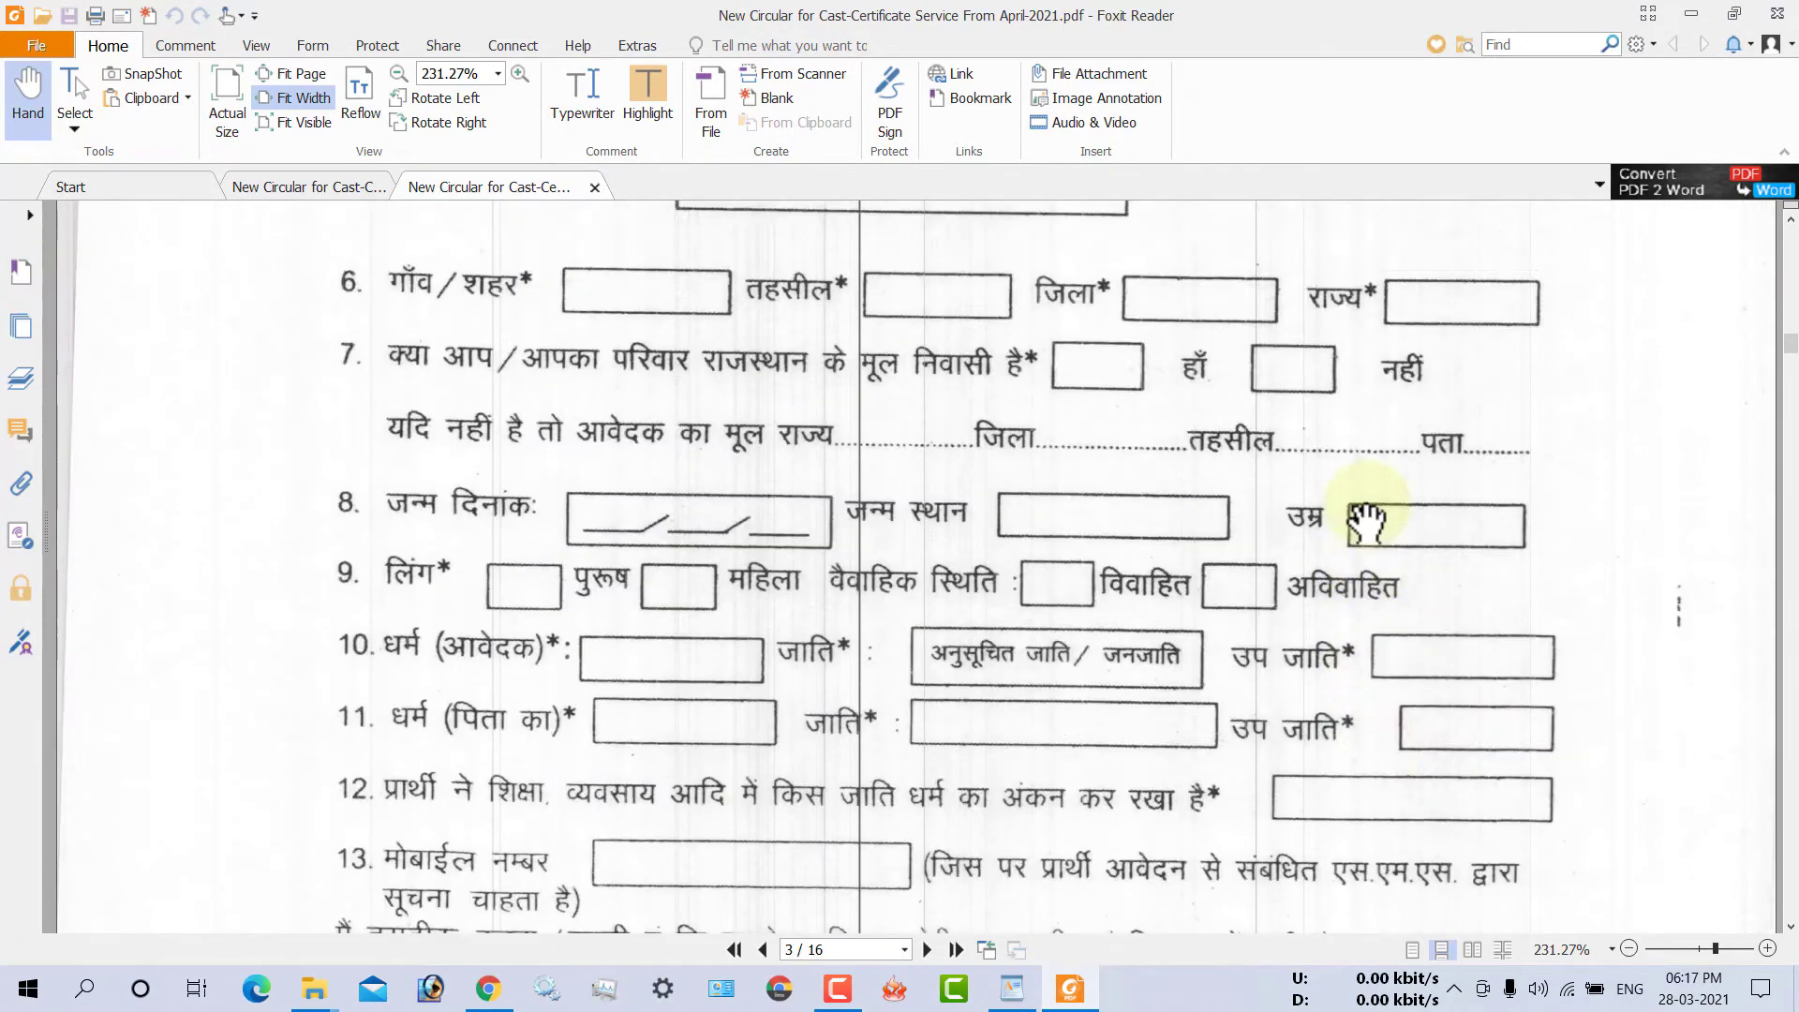
scroll(1366, 523, "up", 4)
scroll(1366, 523, "up", 4)
scroll(1366, 523, "up", 5)
scroll(1366, 523, "up", 4)
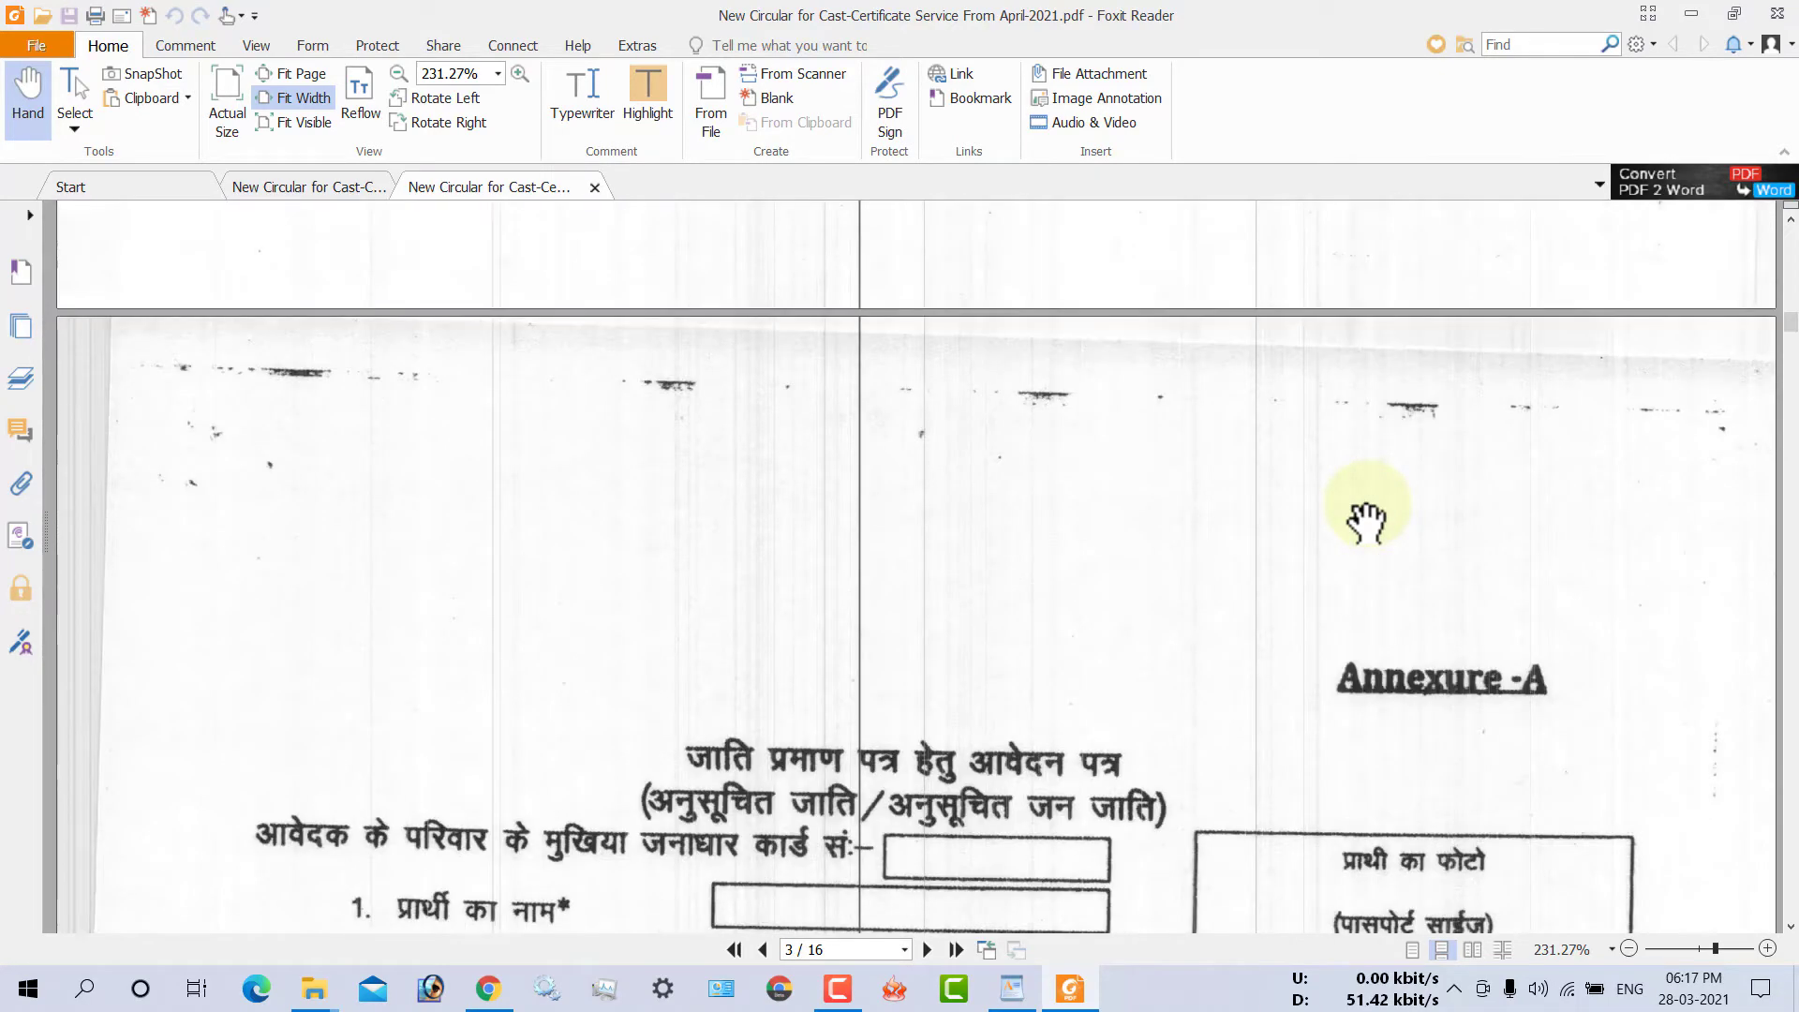
scroll(1366, 522, "up", 4)
scroll(1364, 520, "up", 5)
scroll(1362, 523, "up", 4)
scroll(1360, 524, "up", 5)
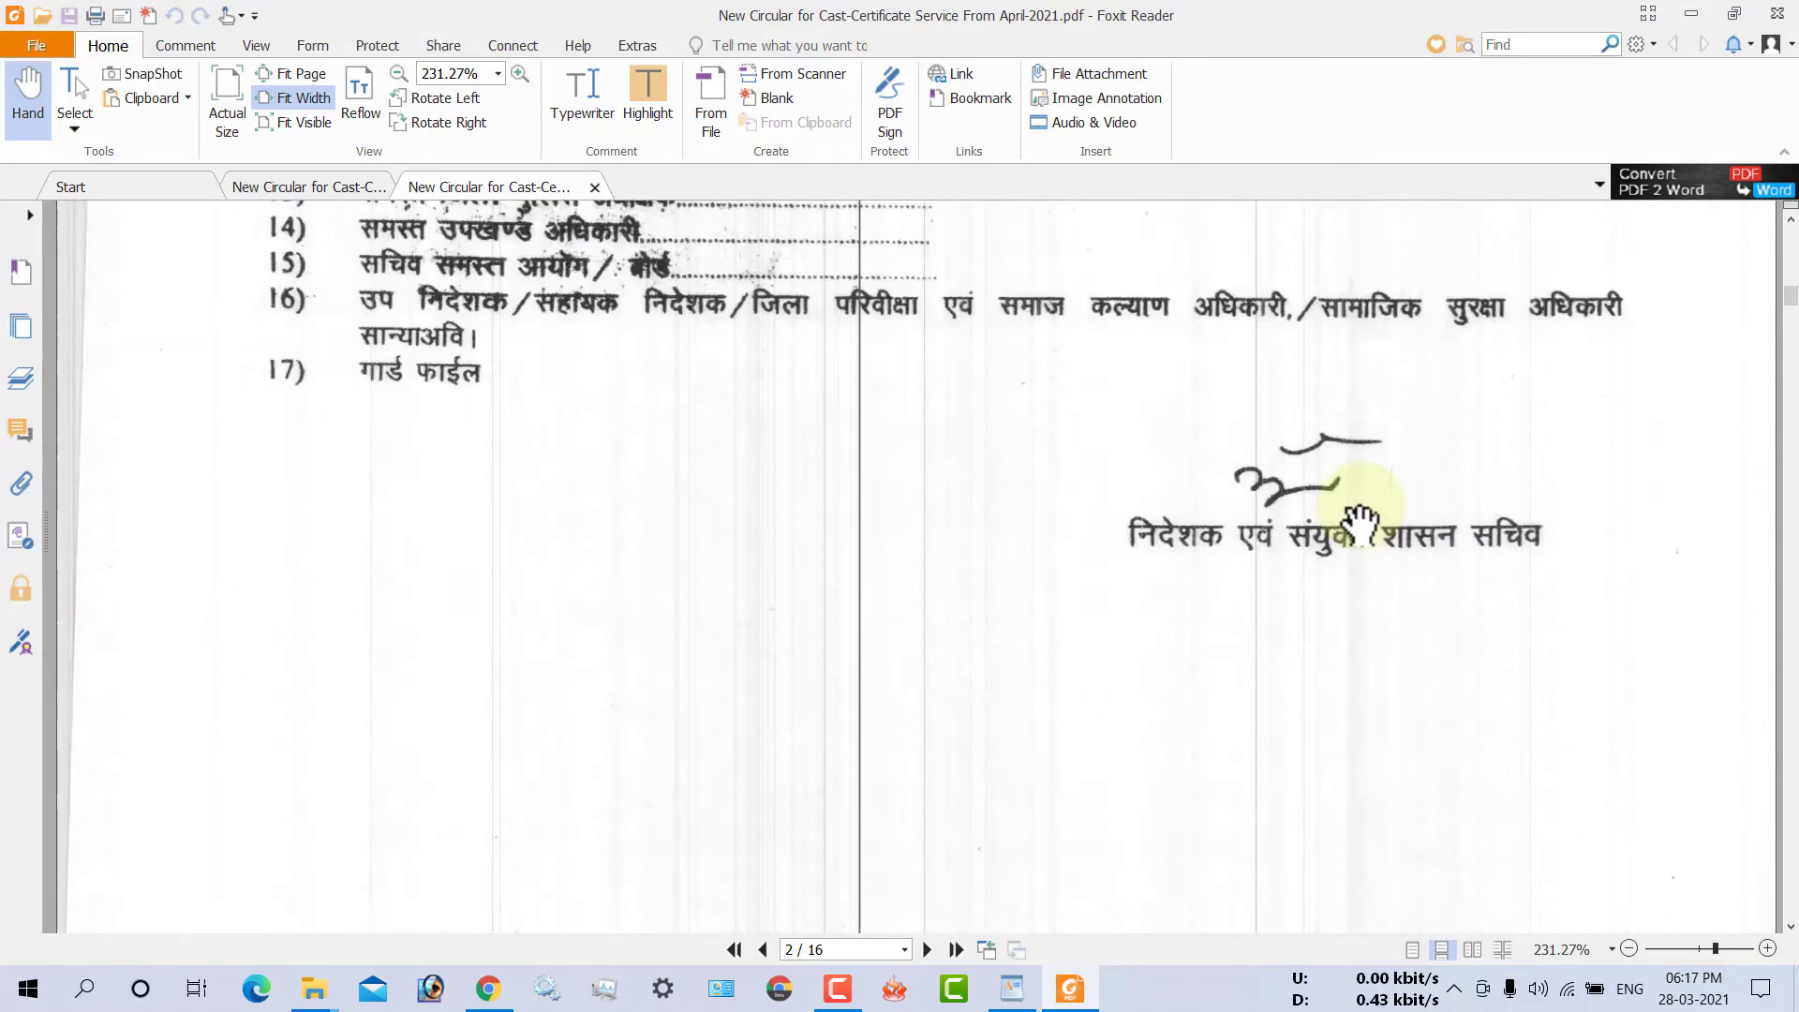
scroll(1361, 524, "up", 4)
scroll(1362, 522, "up", 5)
scroll(1363, 521, "up", 4)
scroll(1363, 521, "up", 5)
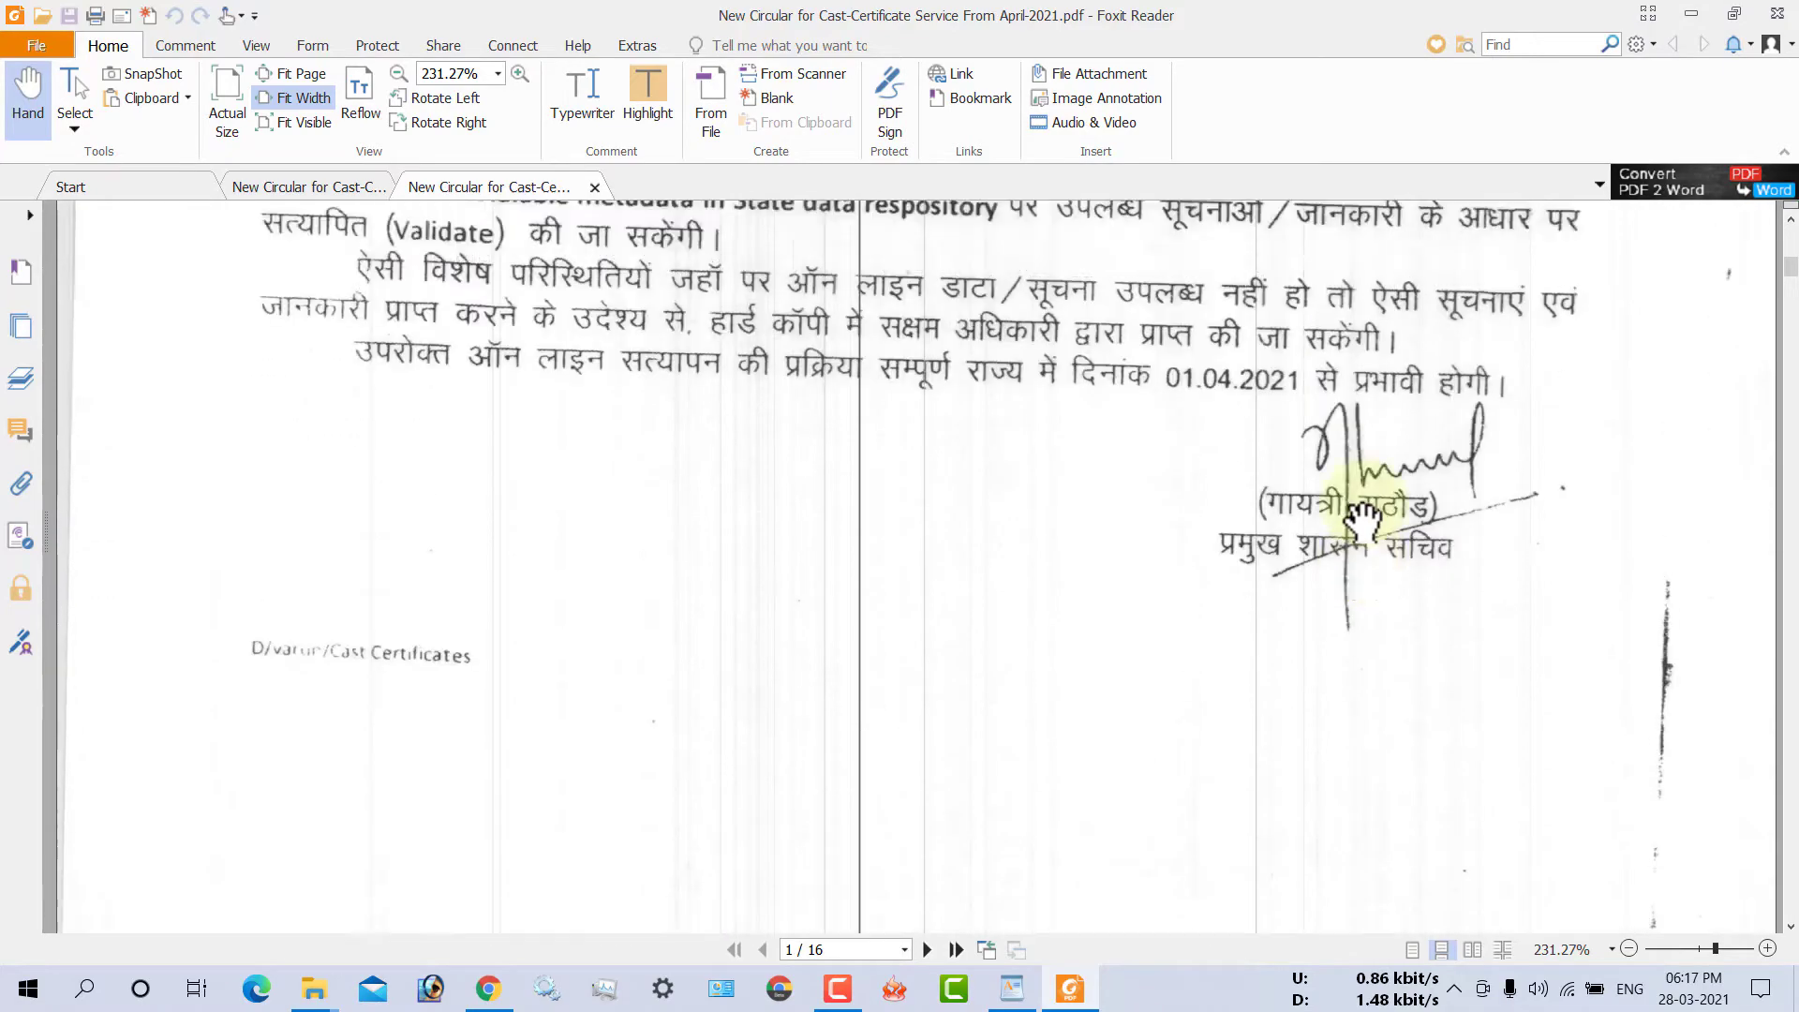
scroll(1364, 521, "up", 4)
scroll(1360, 516, "up", 5)
scroll(1358, 507, "up", 4)
scroll(1358, 507, "up", 5)
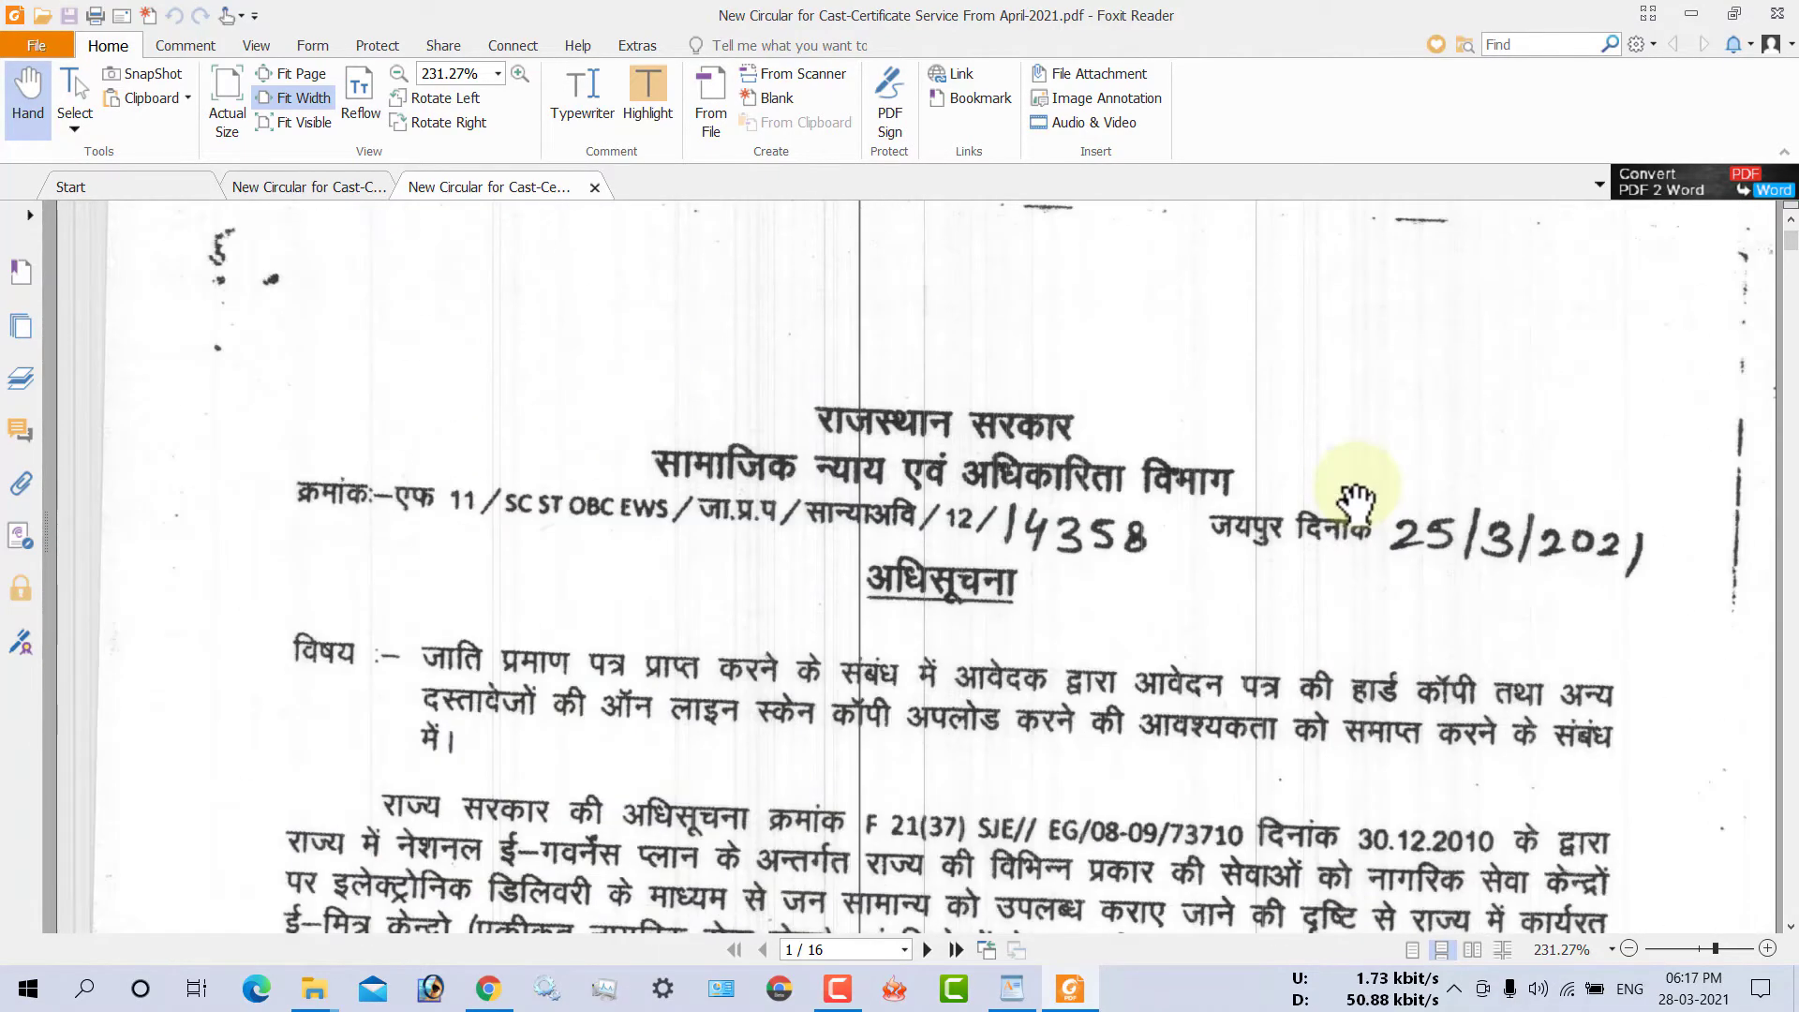
- Settle on the Annexure-A caste certificate form on page 3, then return to Chrome's pdf to jpg results
scroll(1356, 496, "down", 5)
scroll(1356, 497, "down", 4)
scroll(1355, 497, "down", 5)
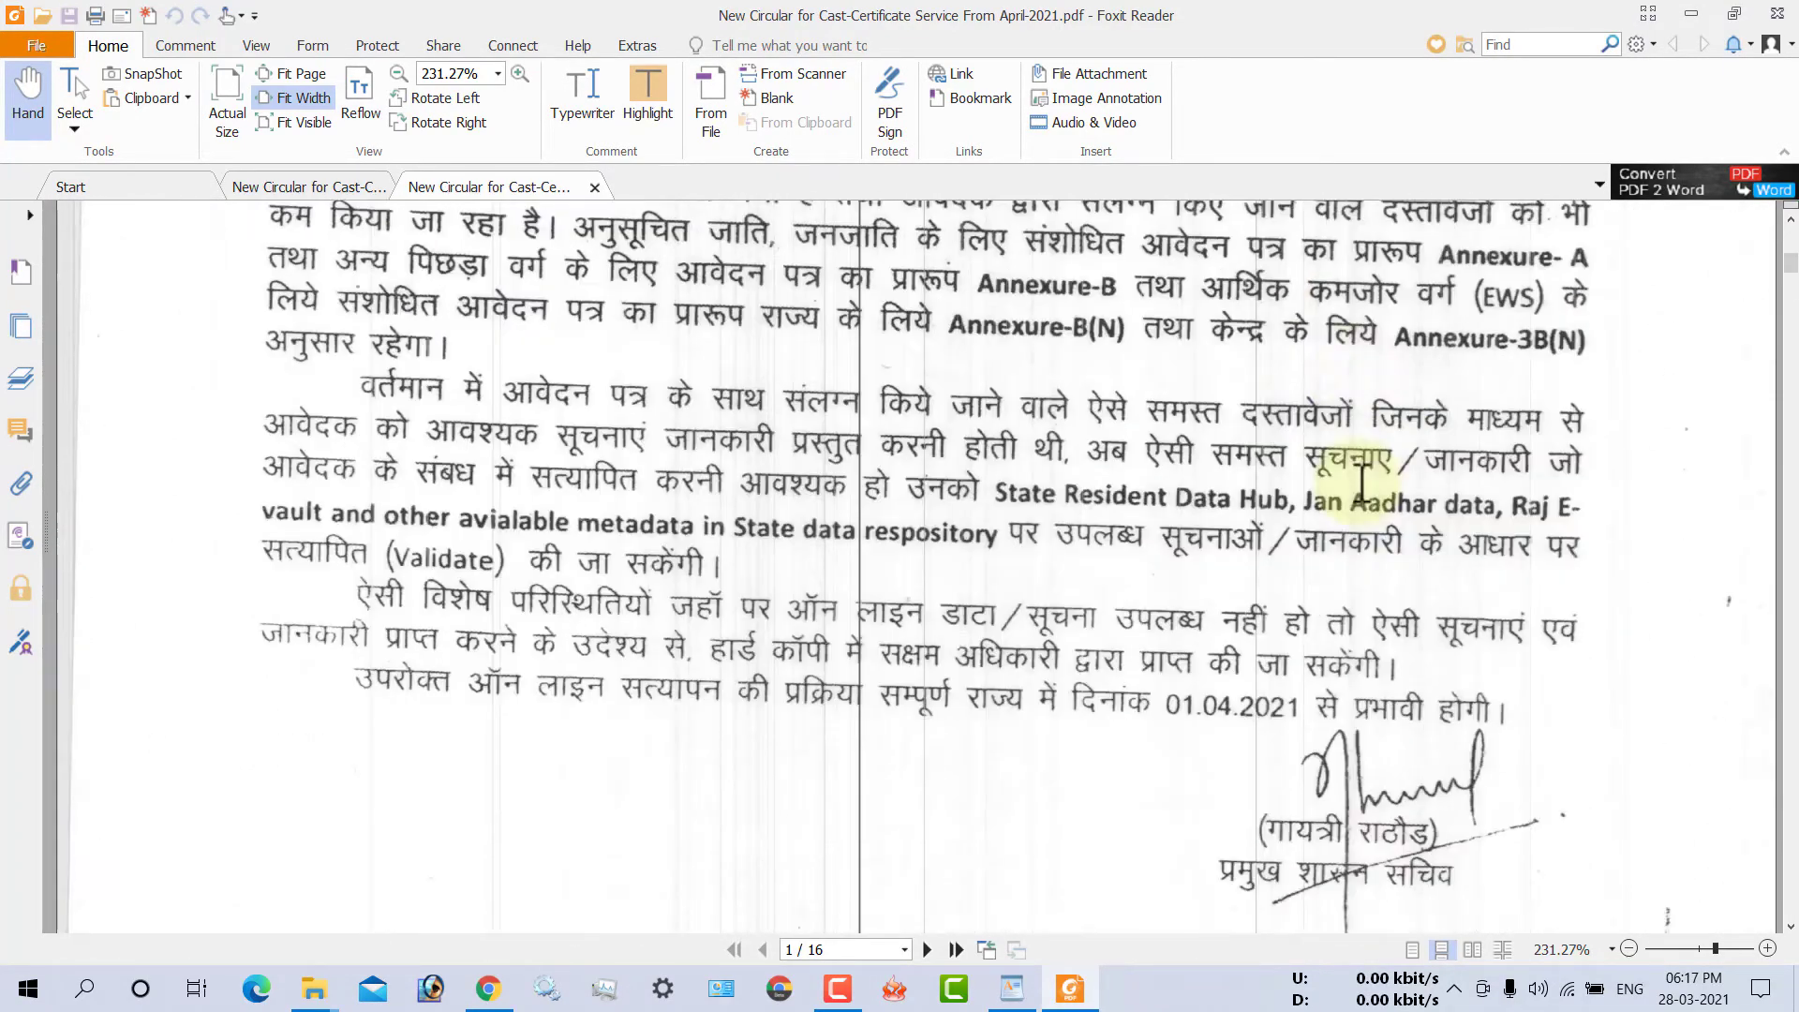
scroll(1363, 478, "down", 5)
scroll(1353, 482, "down", 5)
scroll(1353, 522, "down", 4)
scroll(1350, 534, "down", 5)
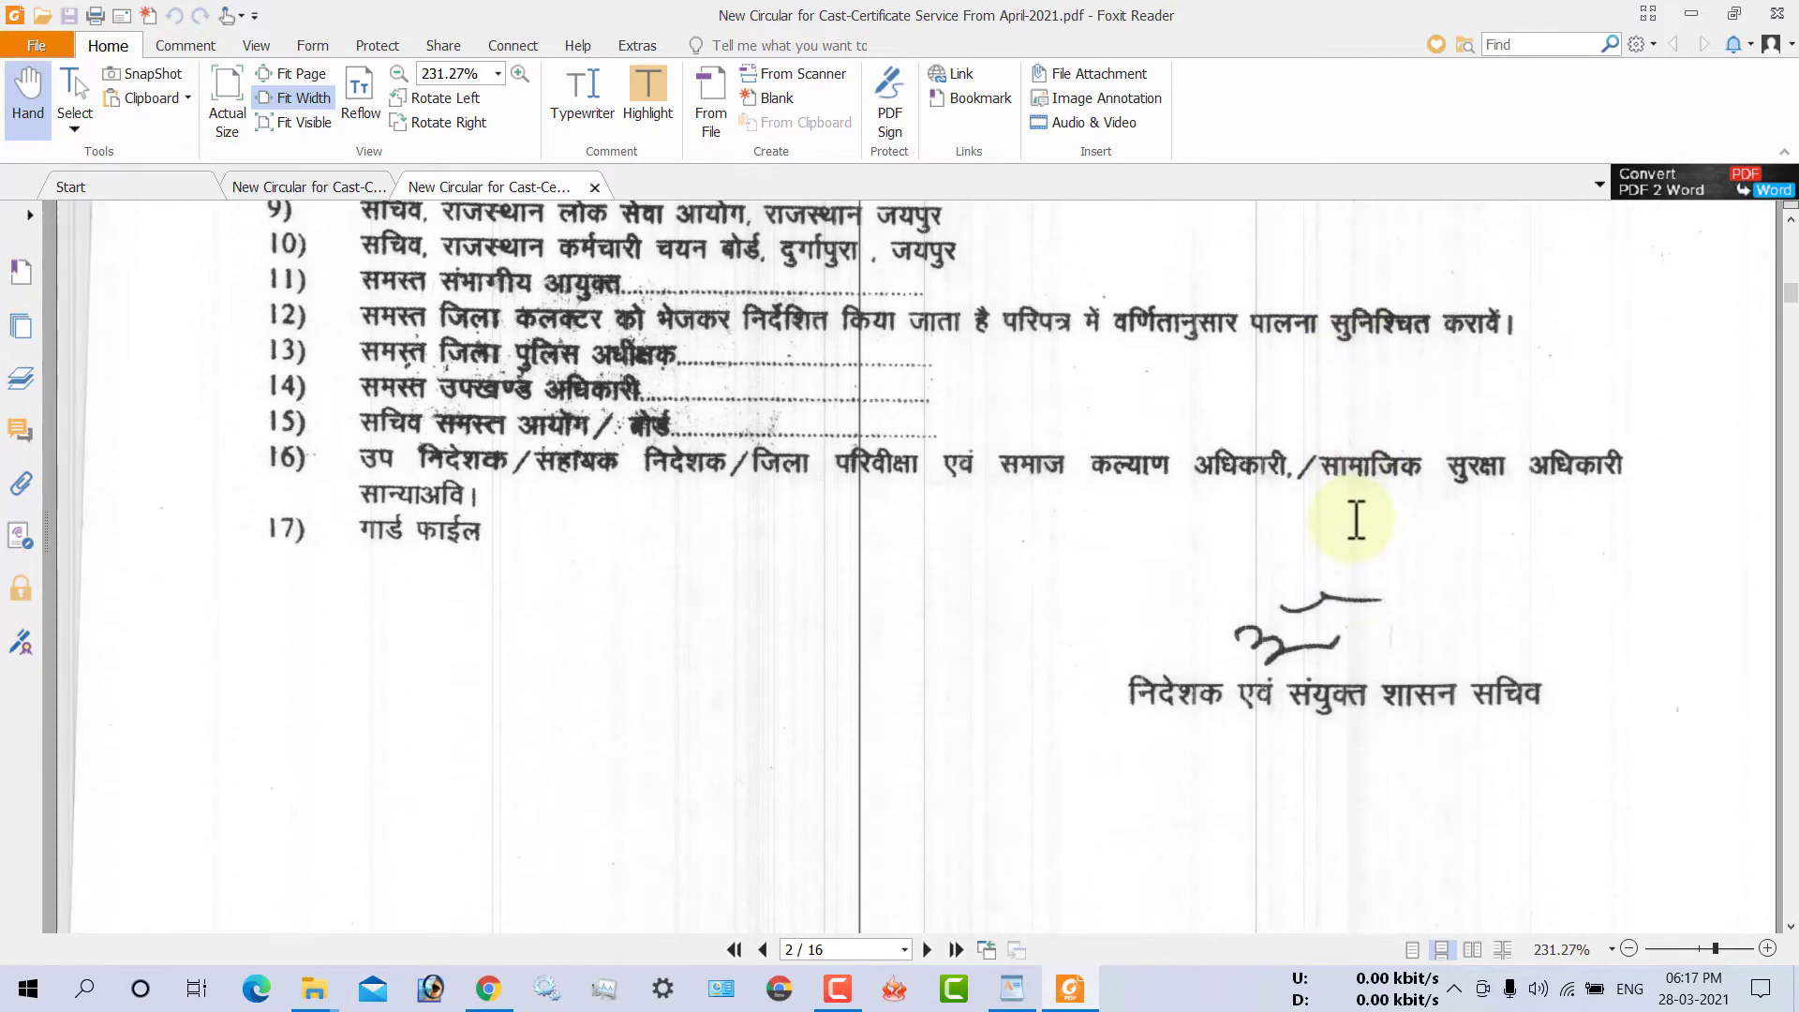
scroll(1353, 515, "down", 4)
scroll(1353, 514, "down", 4)
scroll(1349, 530, "down", 4)
scroll(1350, 534, "down", 5)
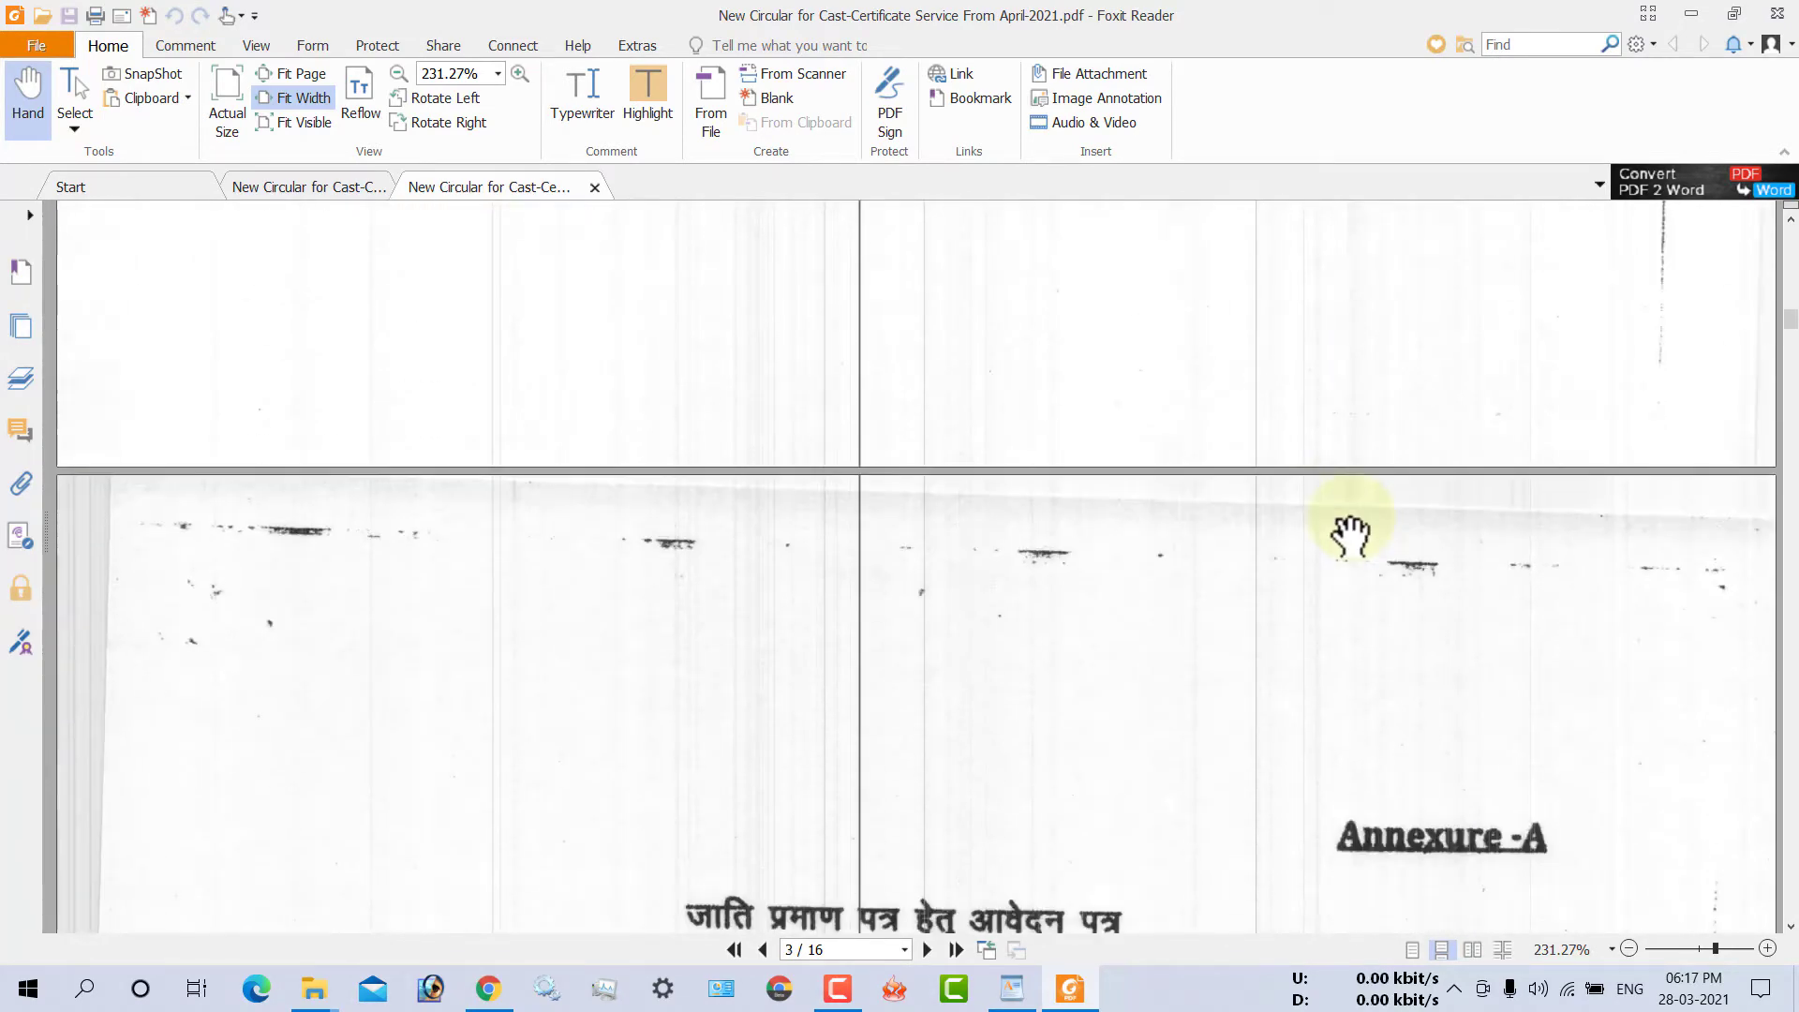
scroll(1350, 534, "down", 3)
scroll(1350, 534, "down", 4)
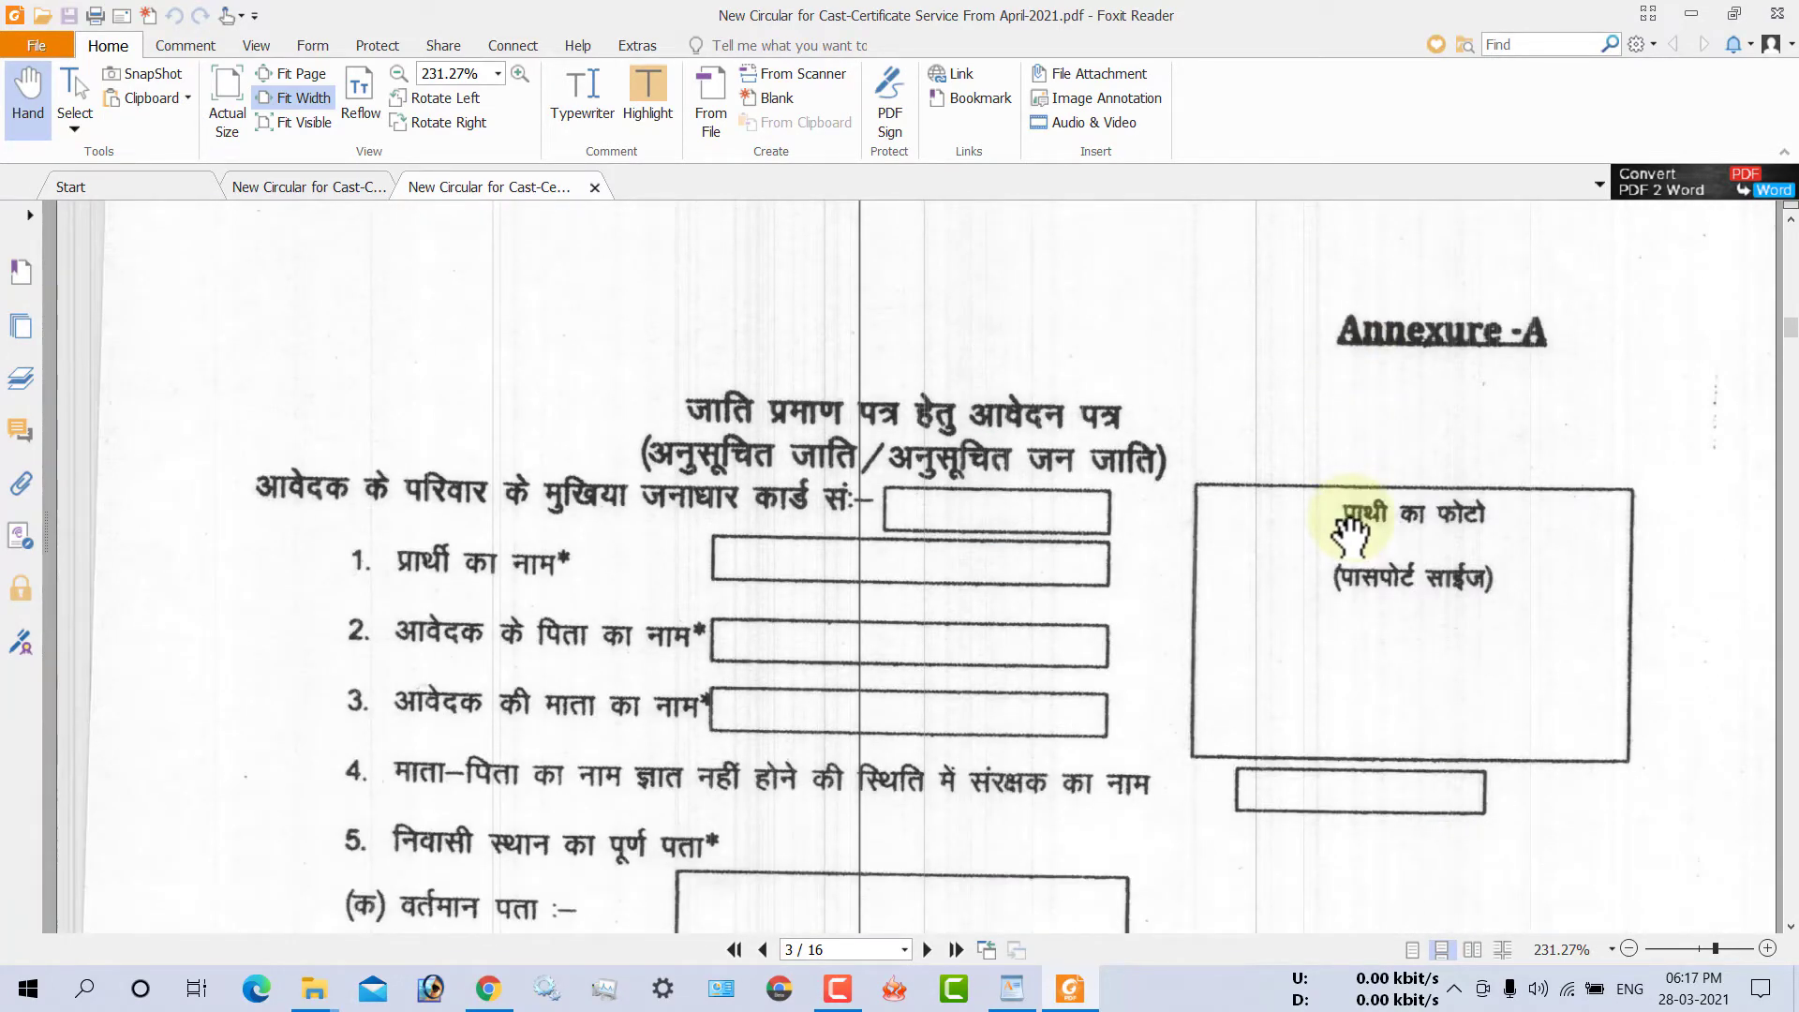
scroll(1349, 534, "down", 3)
scroll(1346, 534, "down", 5)
scroll(1349, 534, "down", 4)
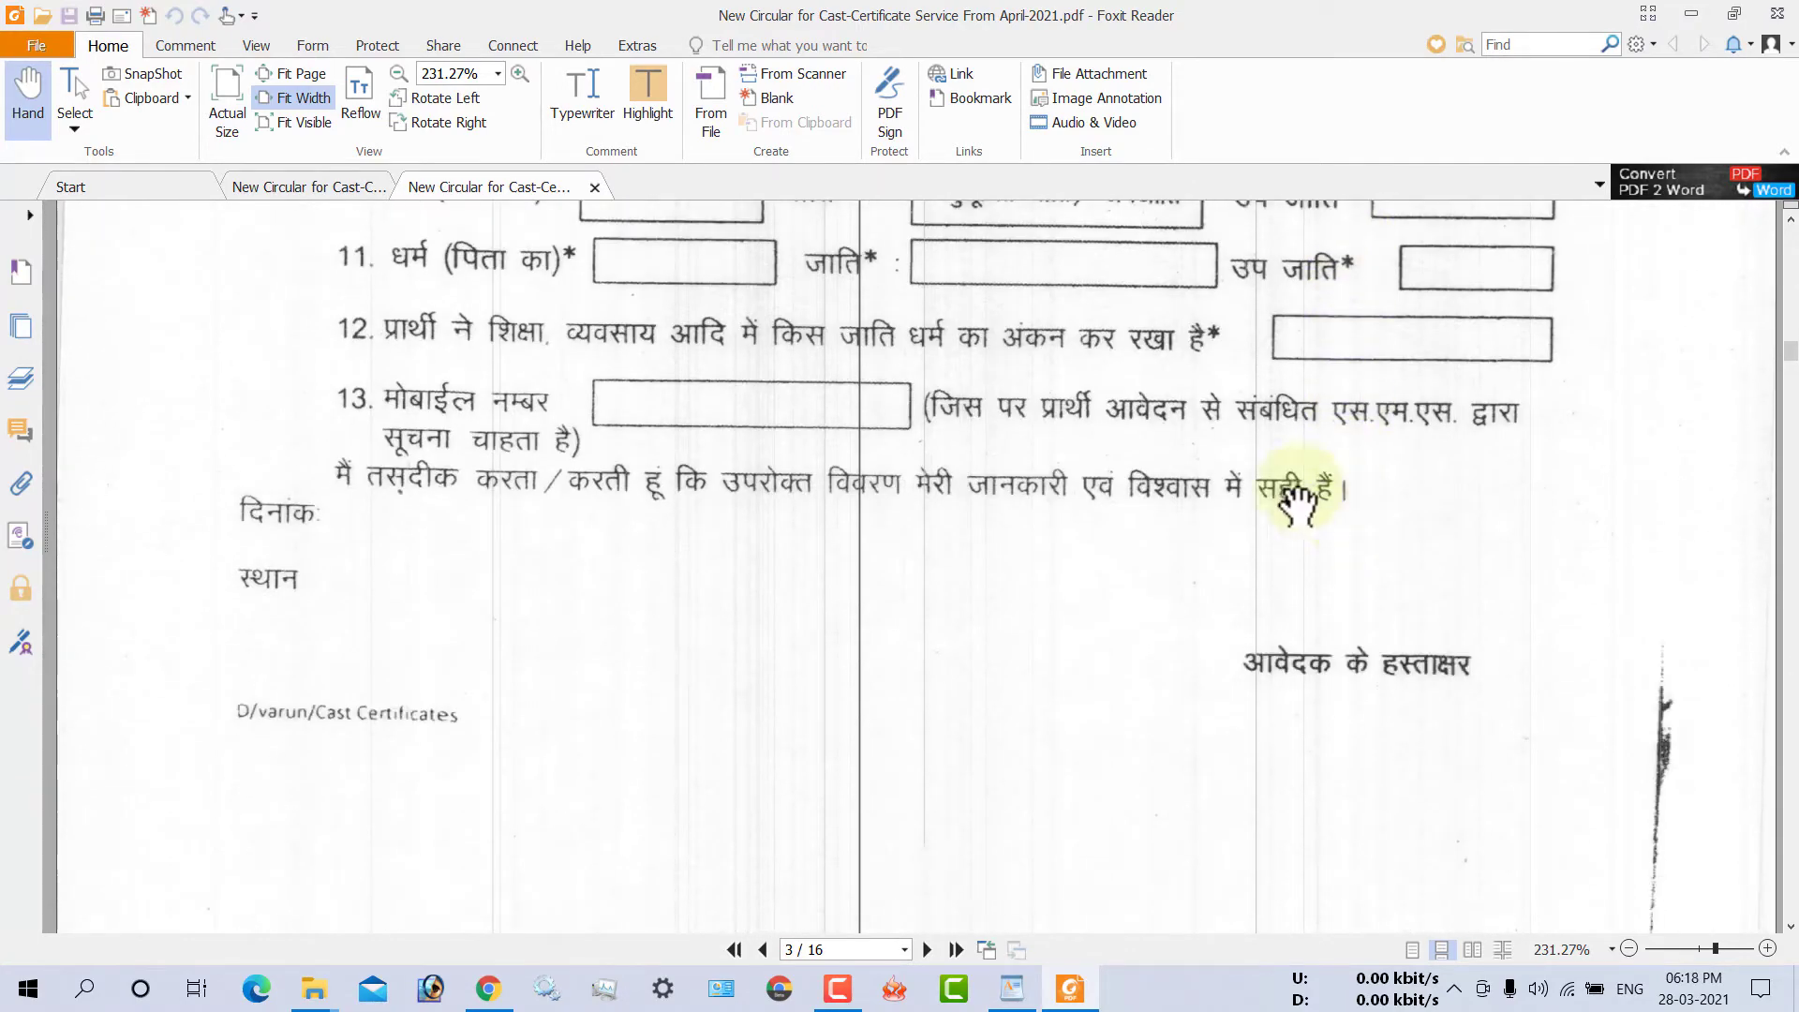
scroll(1001, 656, "up", 1)
scroll(1264, 322, "up", 5)
scroll(1252, 333, "up", 4)
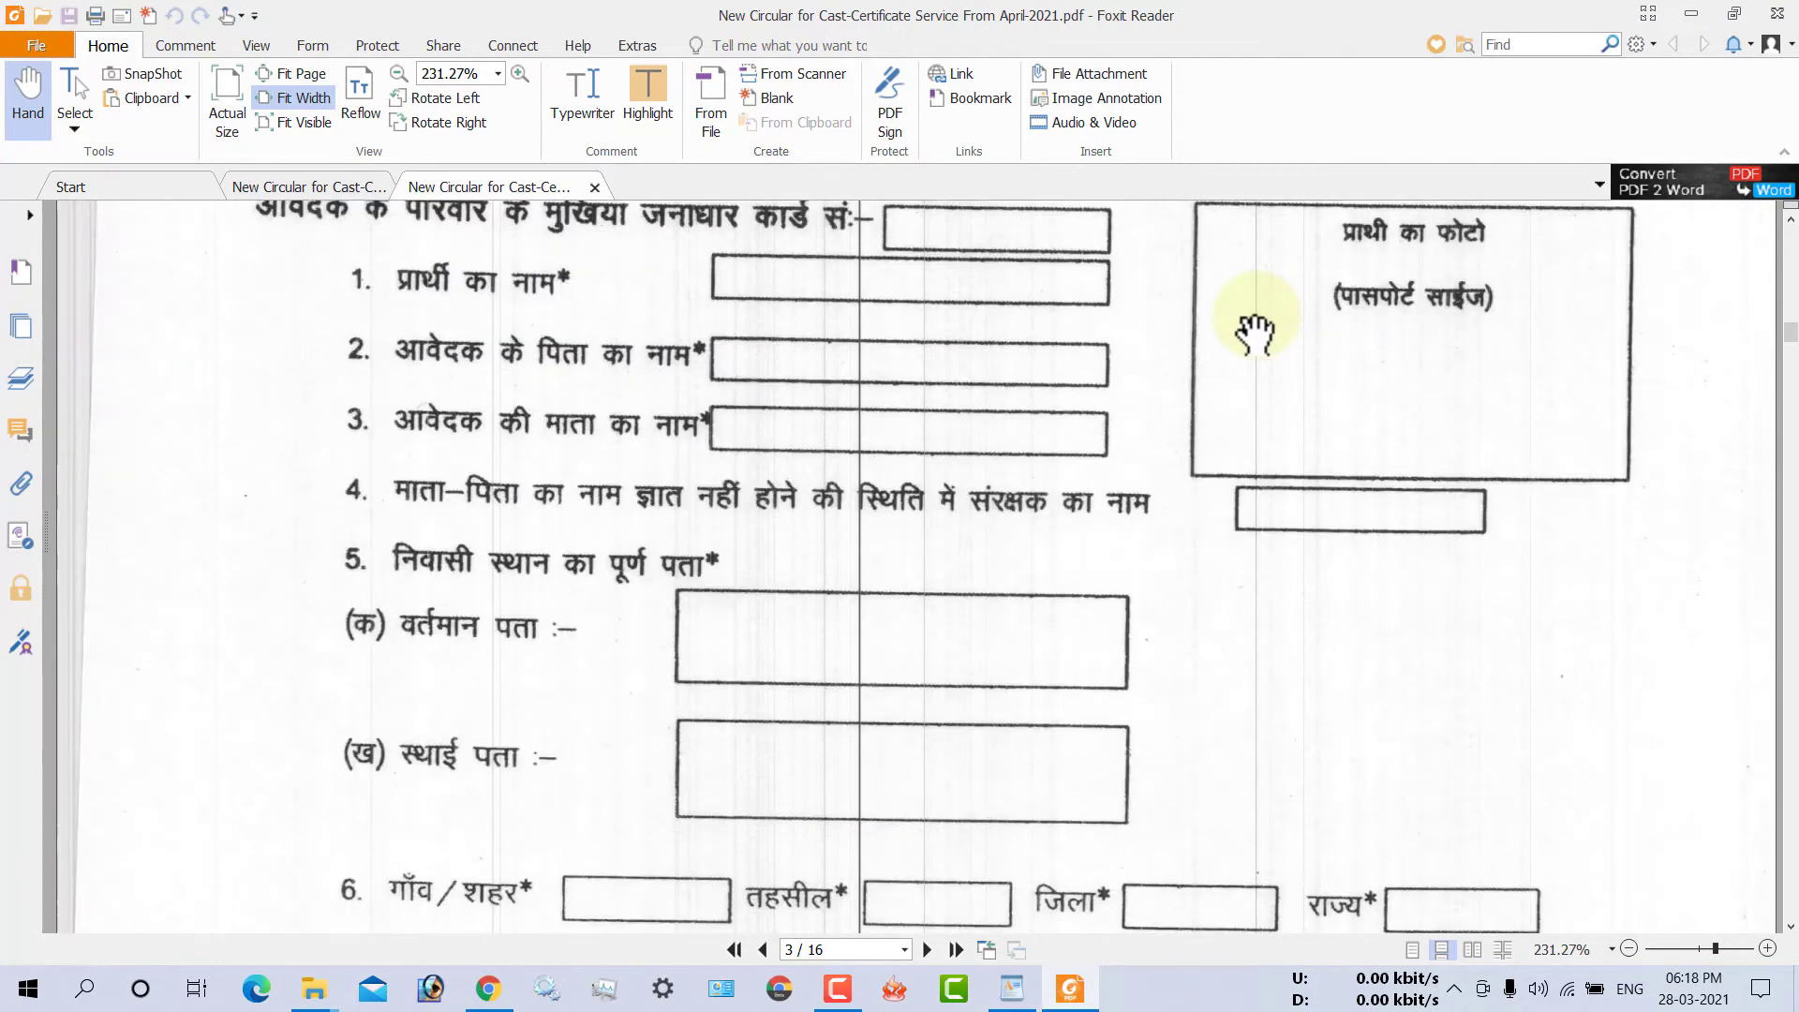
scroll(1255, 333, "up", 4)
scroll(987, 691, "down", 4)
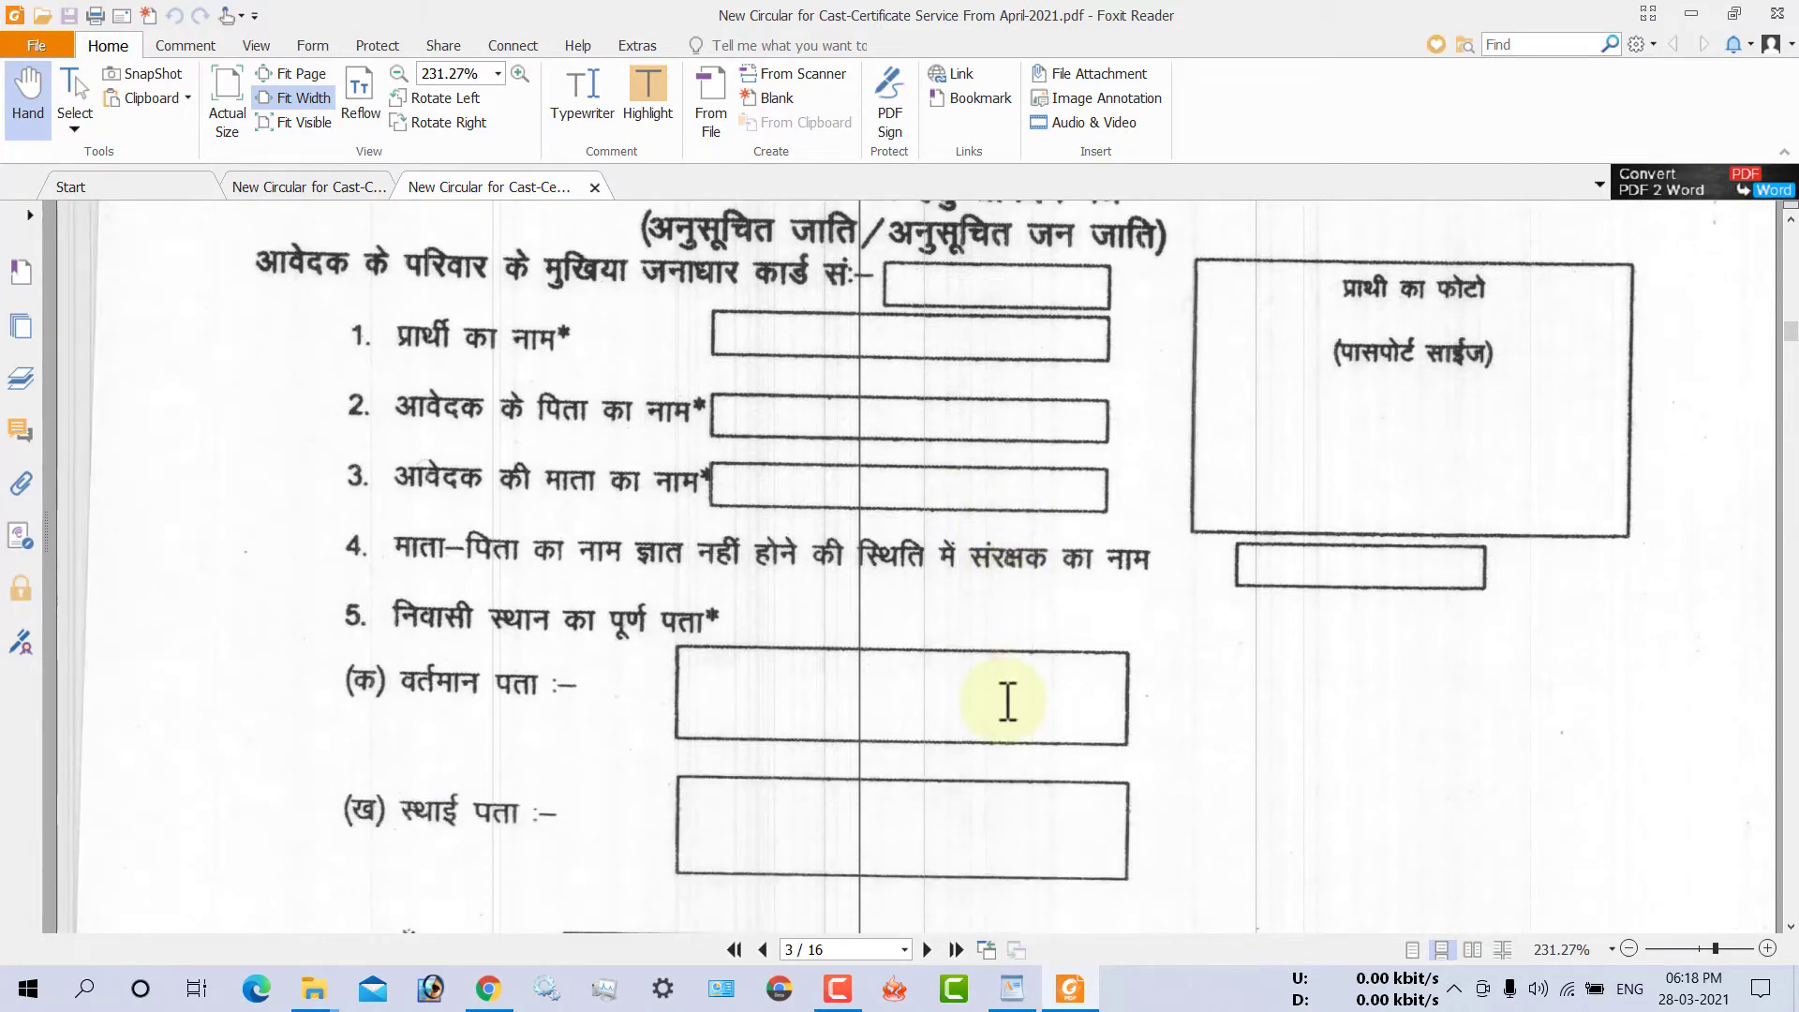
scroll(1003, 717, "down", 1)
scroll(1004, 716, "down", 2)
scroll(1005, 714, "down", 5)
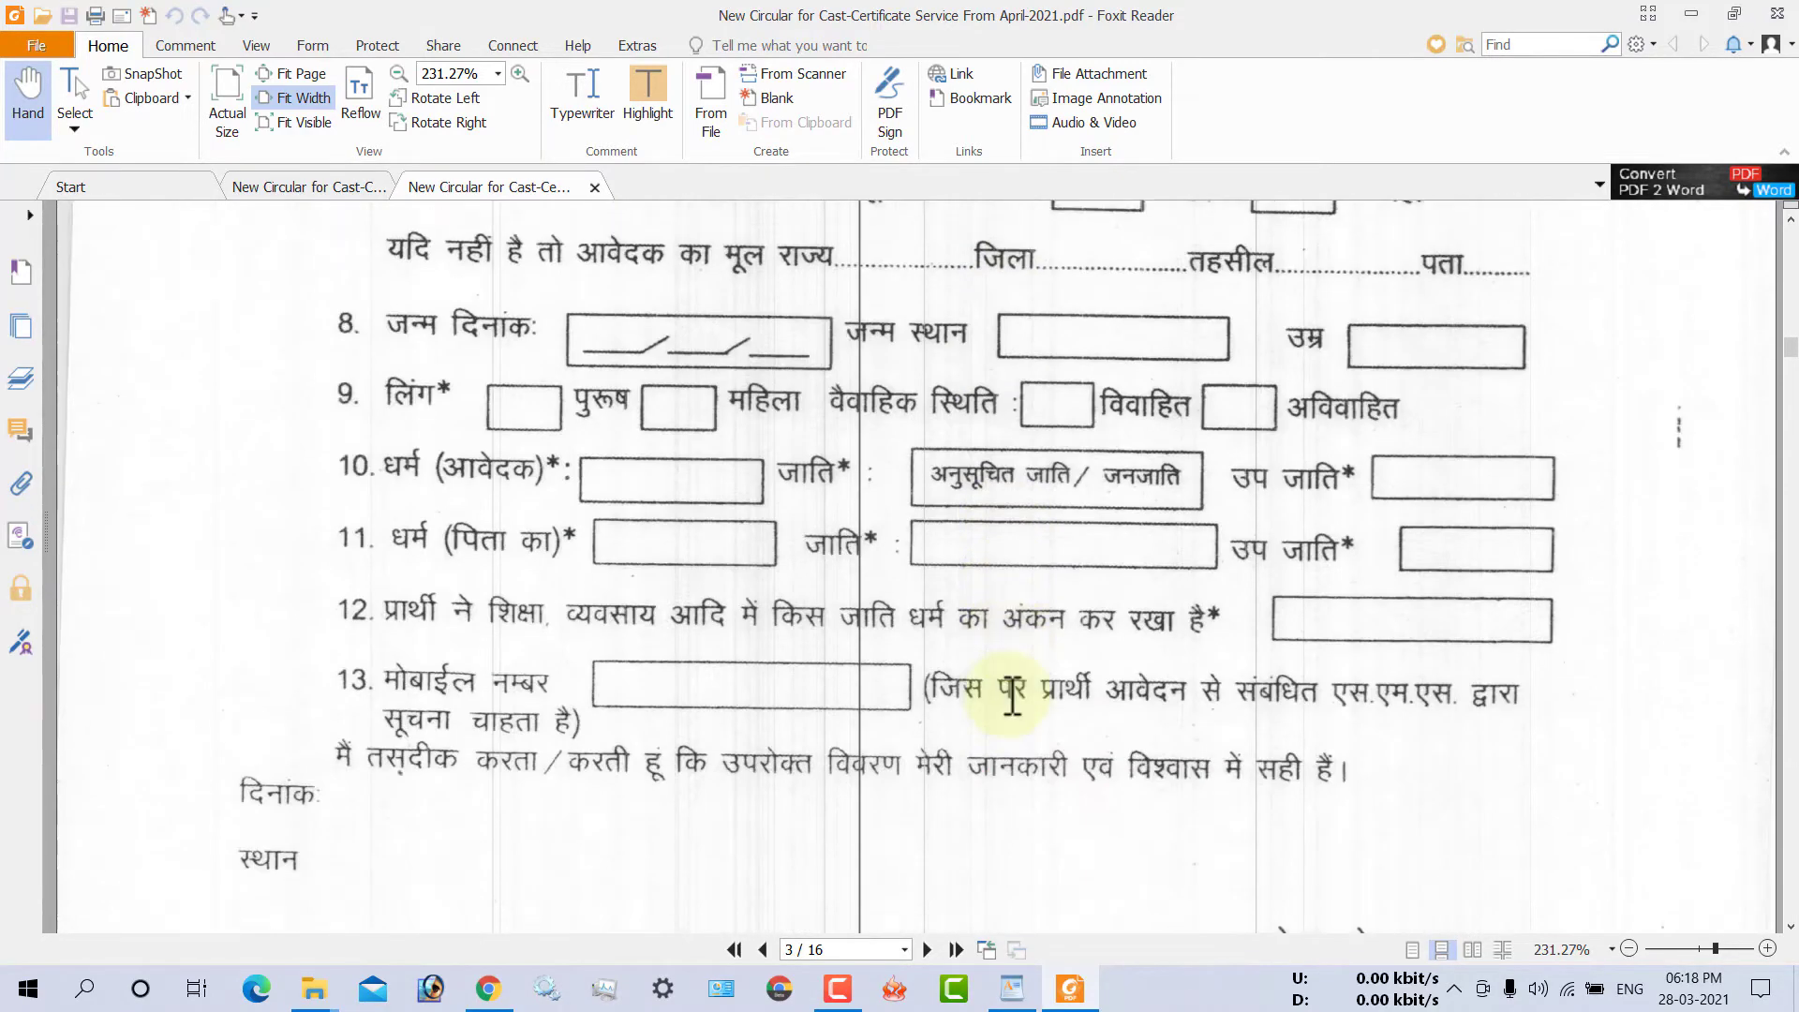
scroll(1007, 712, "down", 1)
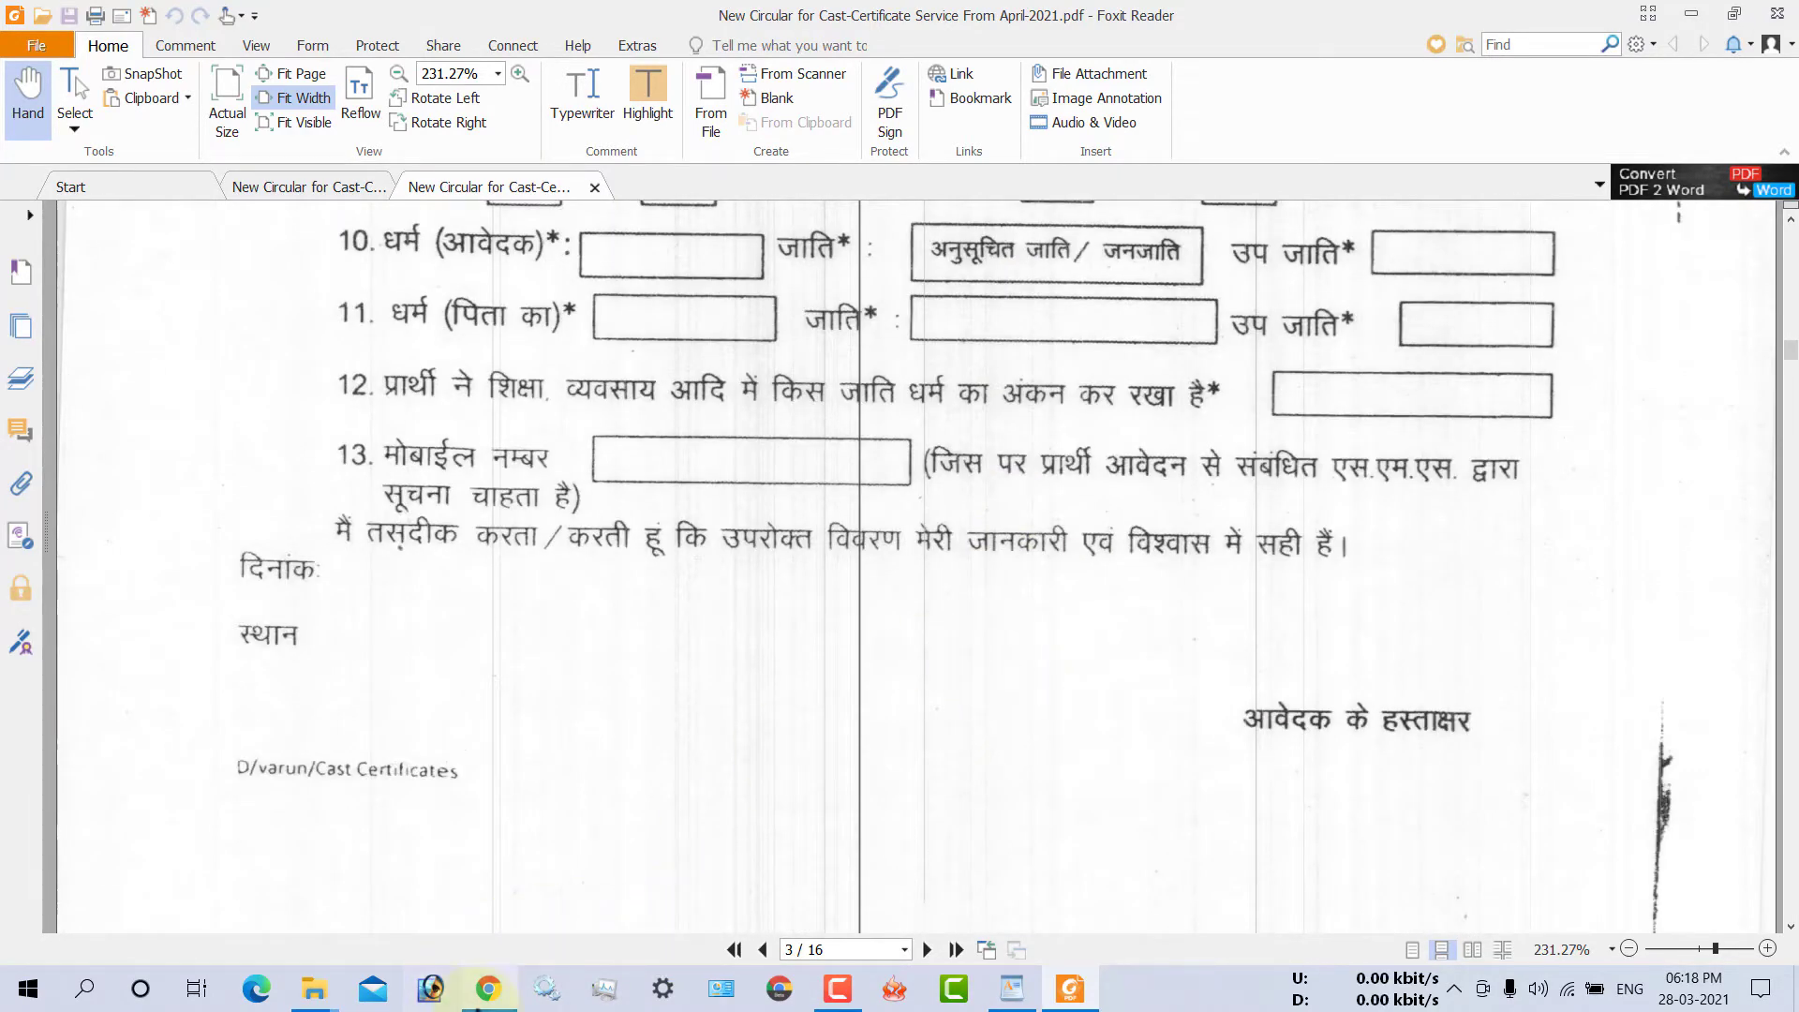
left_click(485, 995)
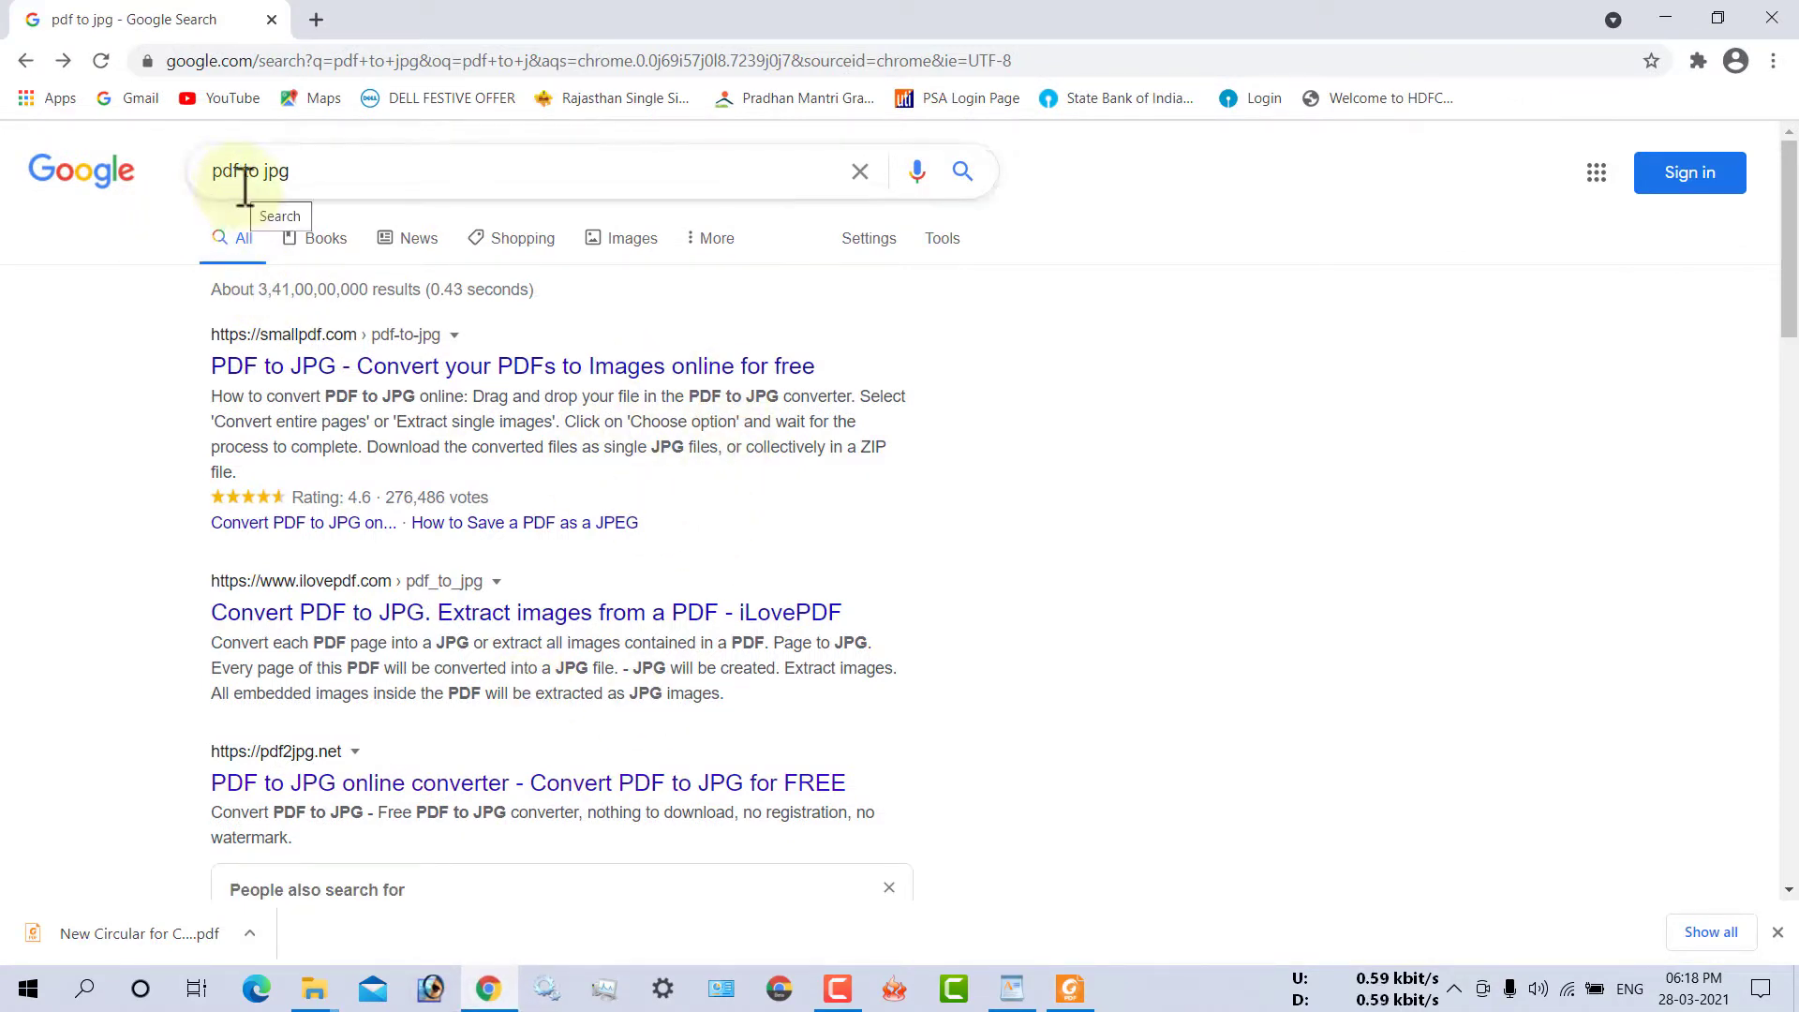
- Scroll the pdf to jpg results down to the pdftoimage.com and freepdfconvert.com listings
scroll(503, 548, "down", 1)
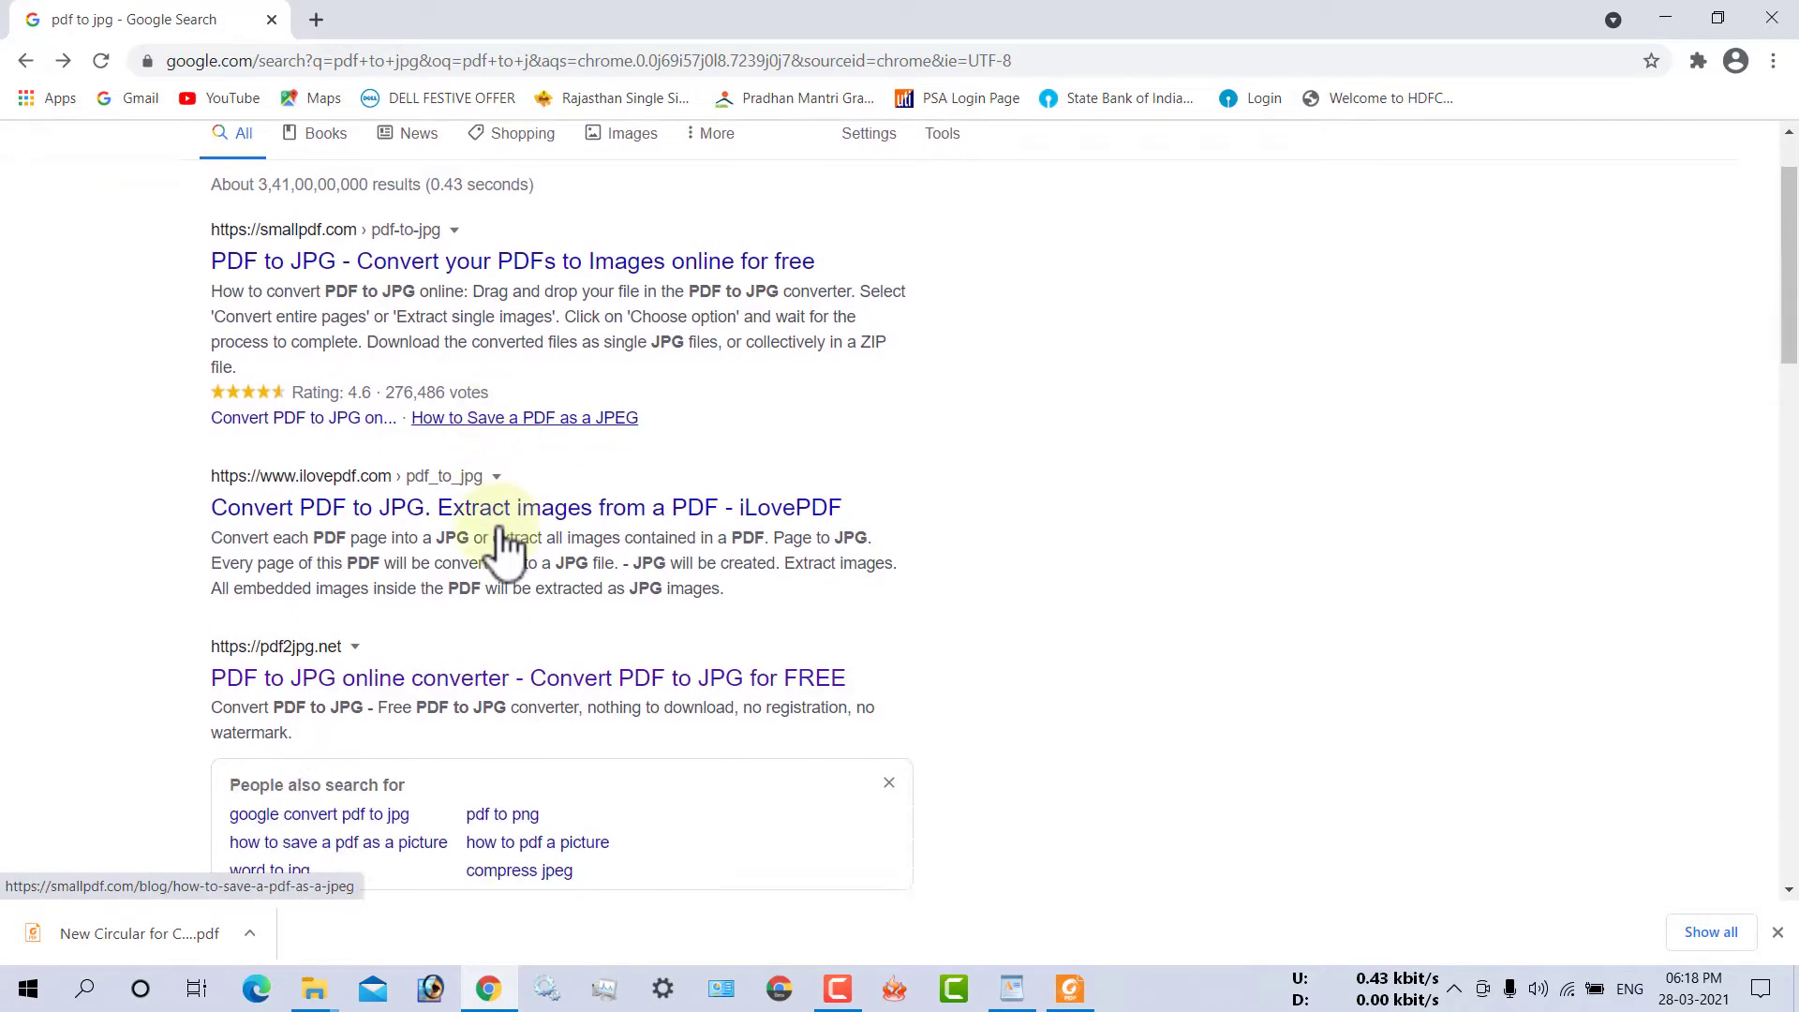
scroll(503, 531, "down", 2)
scroll(503, 530, "down", 2)
scroll(503, 530, "down", 1)
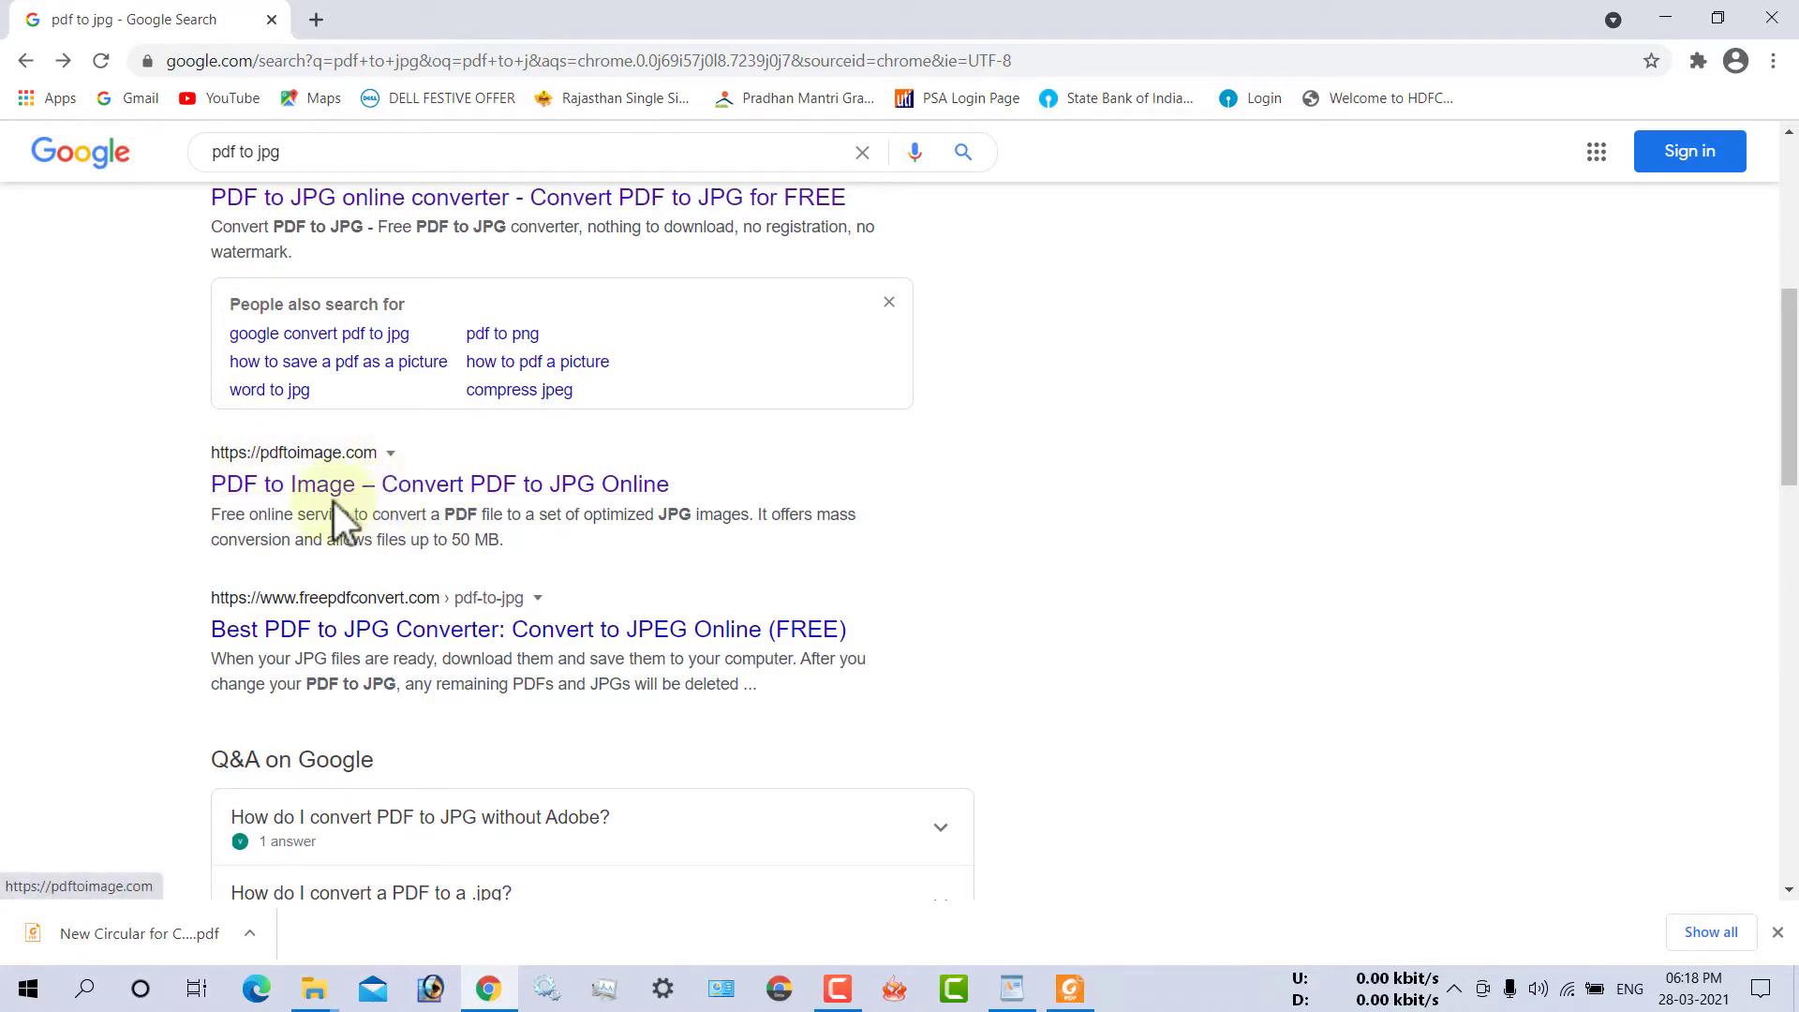
- Open pdftoimage.com's PDF to JPG converter page
left_click(450, 487)
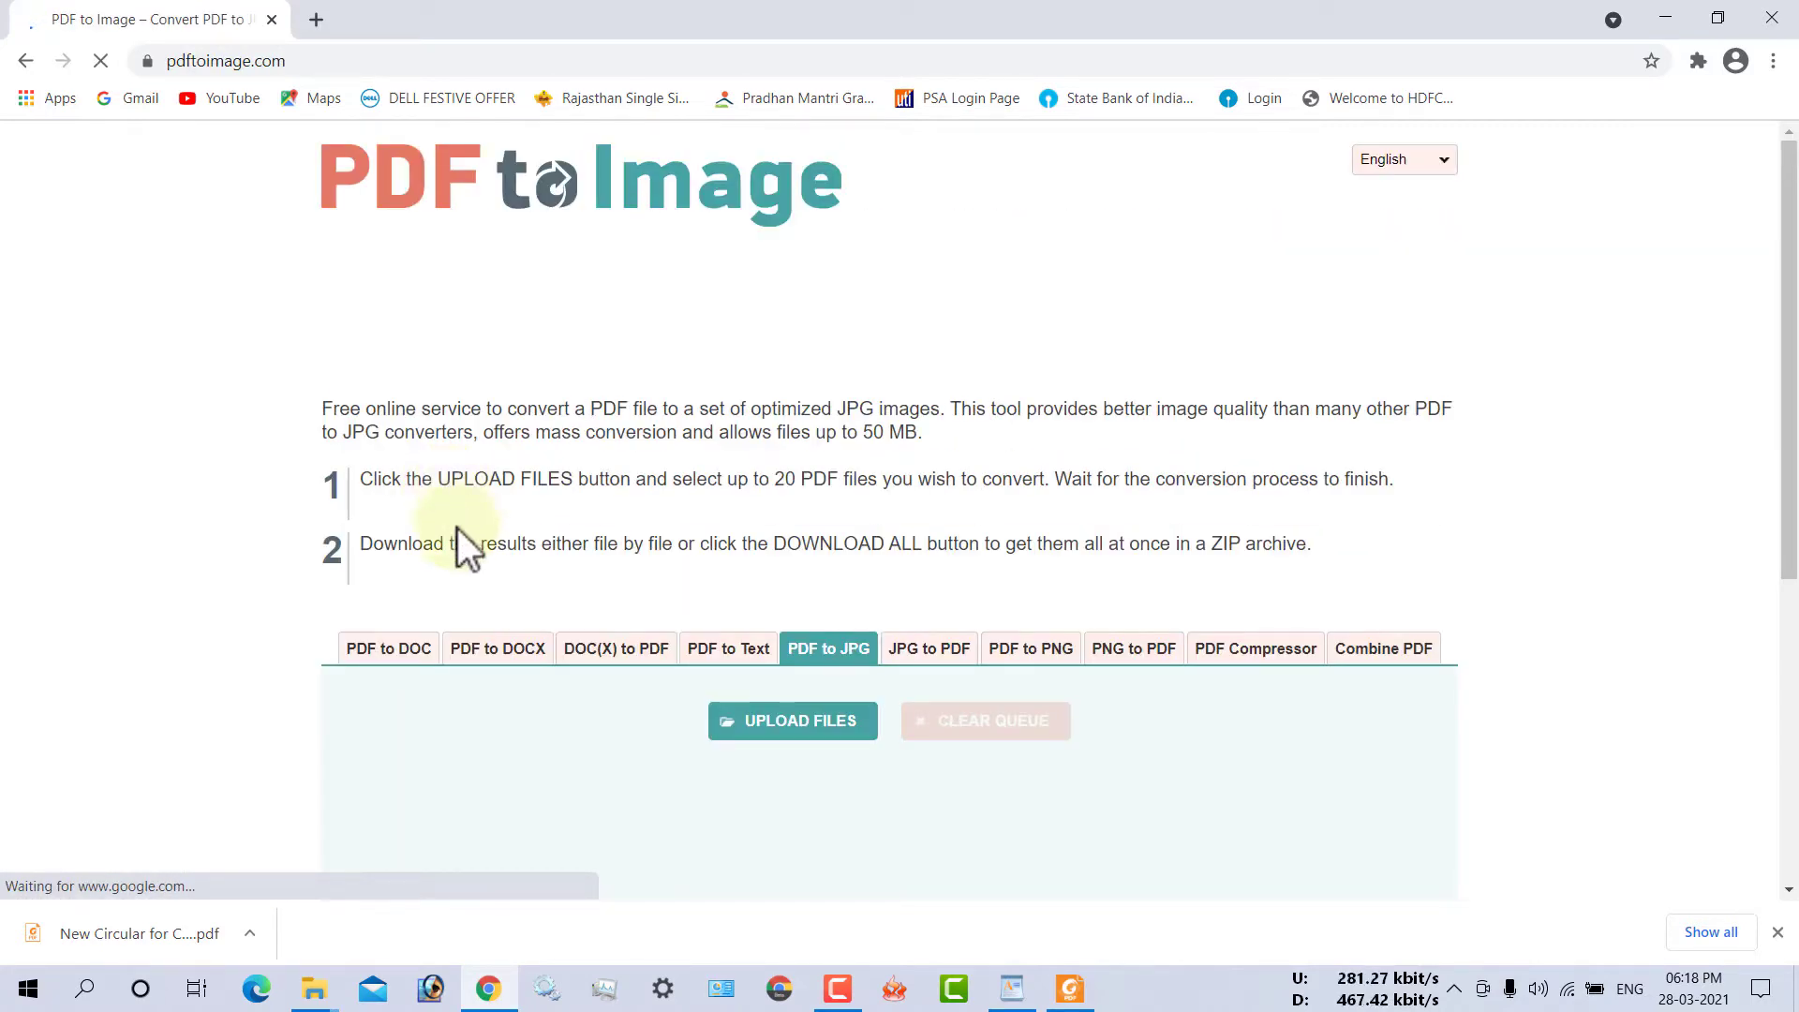
scroll(716, 333, "down", 1)
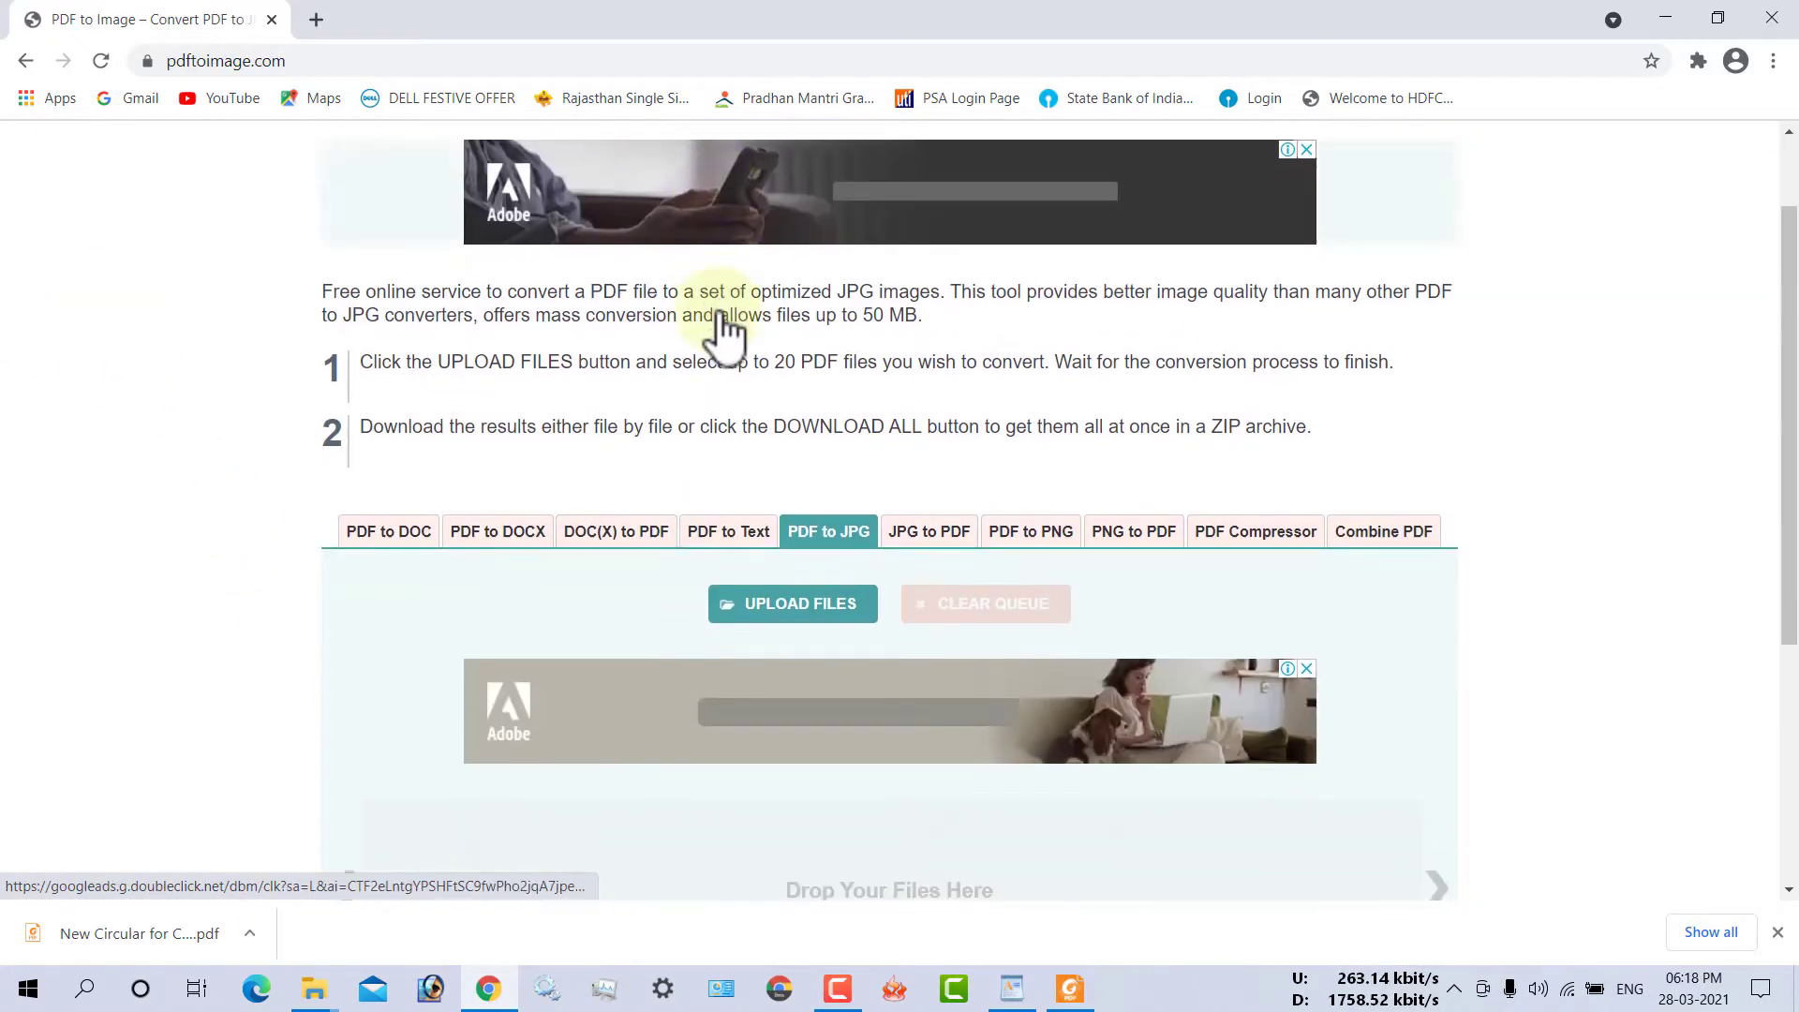
scroll(996, 571, "down", 2)
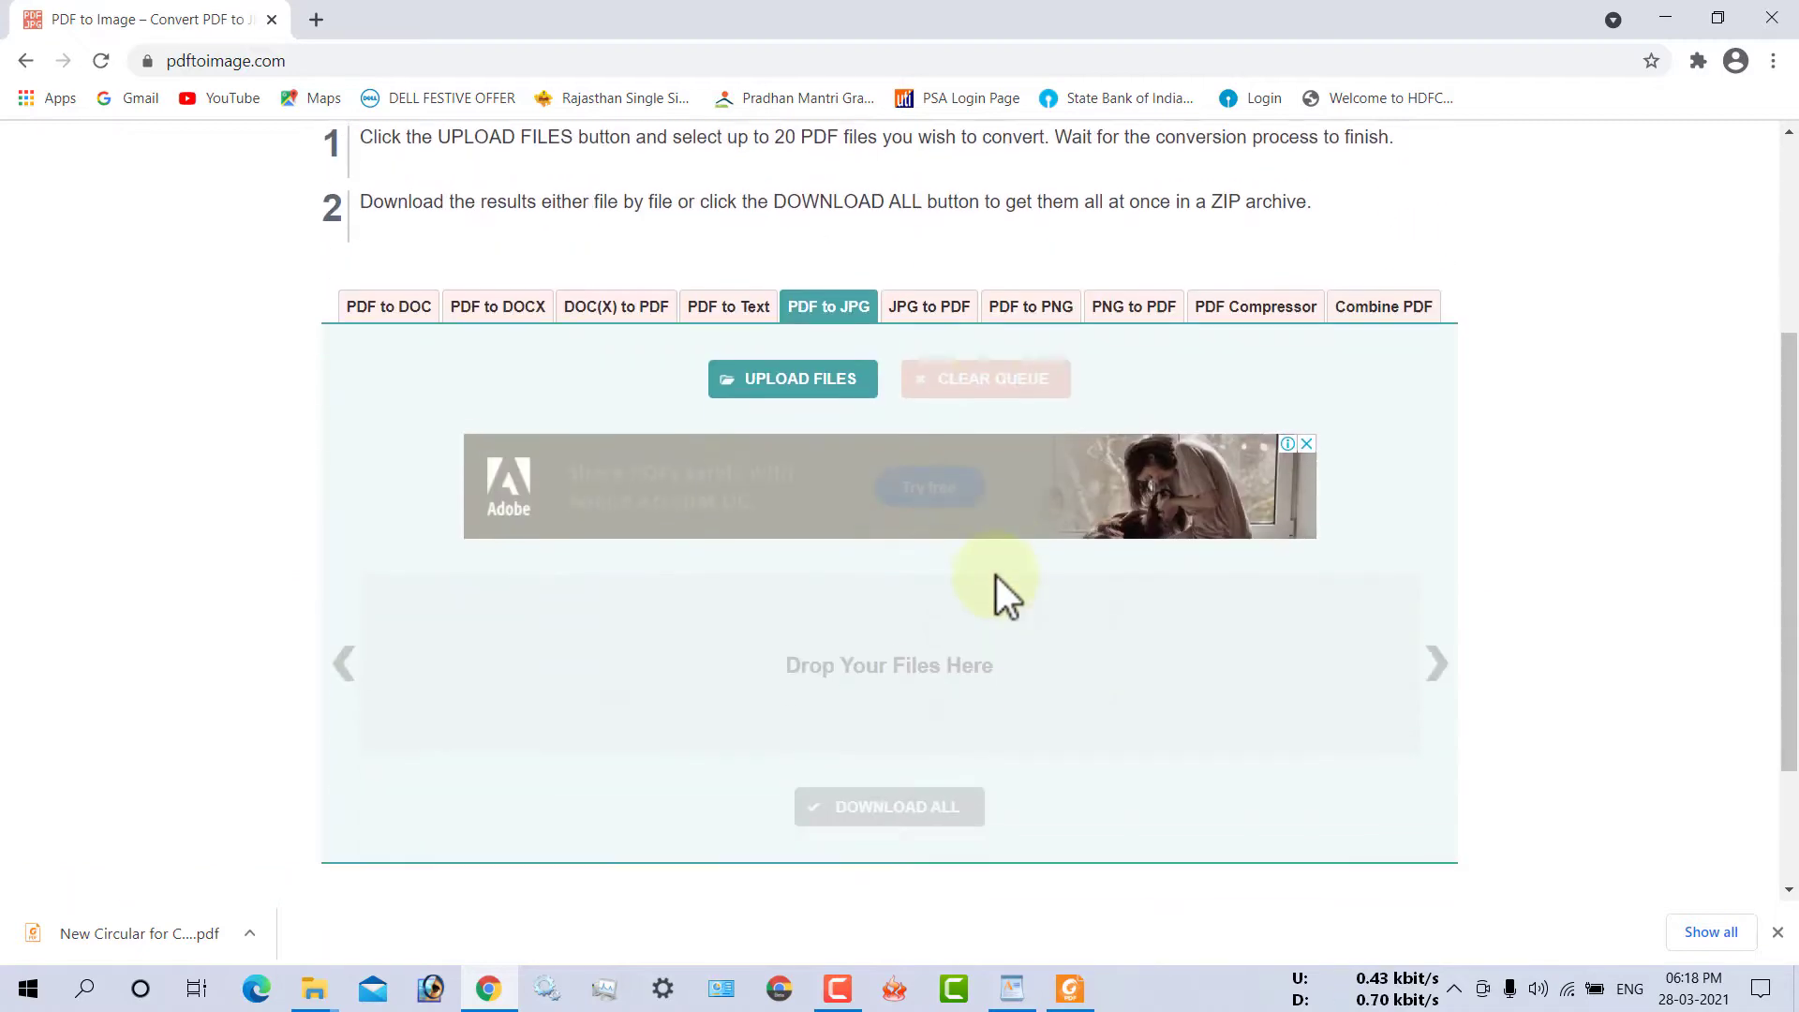
- Upload the cast-certificate circular PDF from Desktop > New folder (4) for conversion, and launch Photoshop
left_click(809, 380)
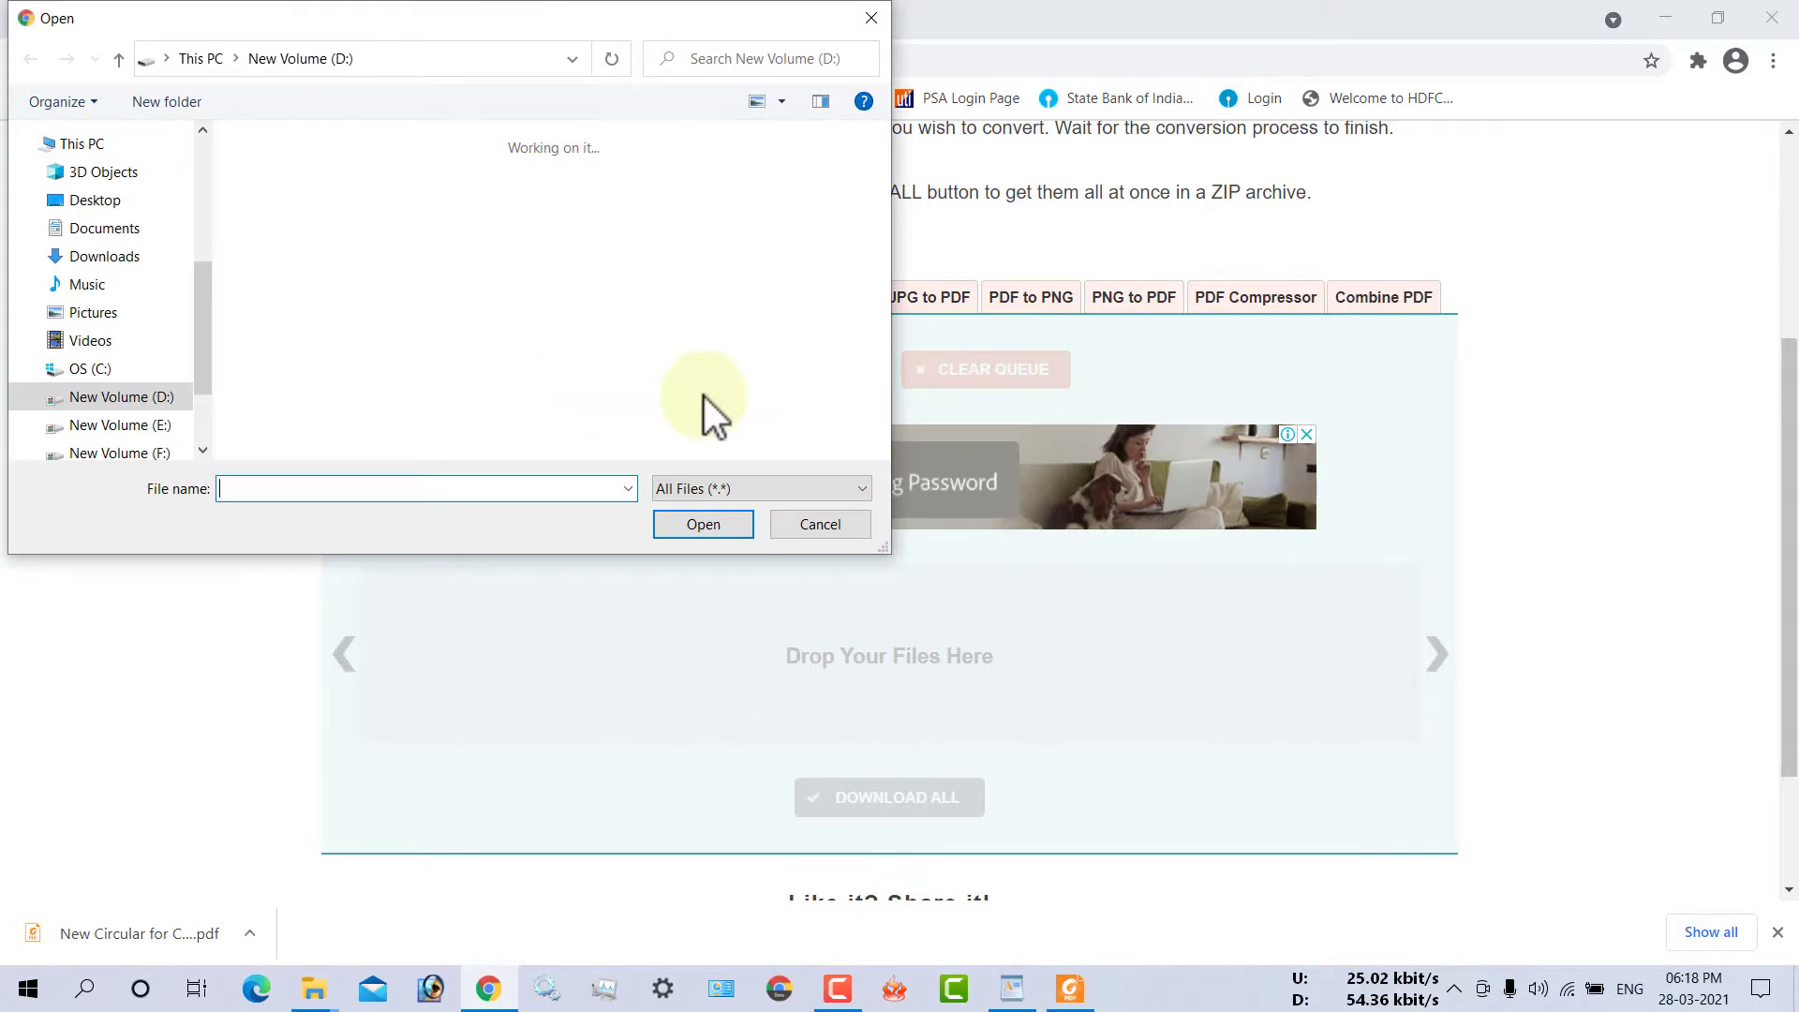
left_click_drag(206, 322, 204, 171)
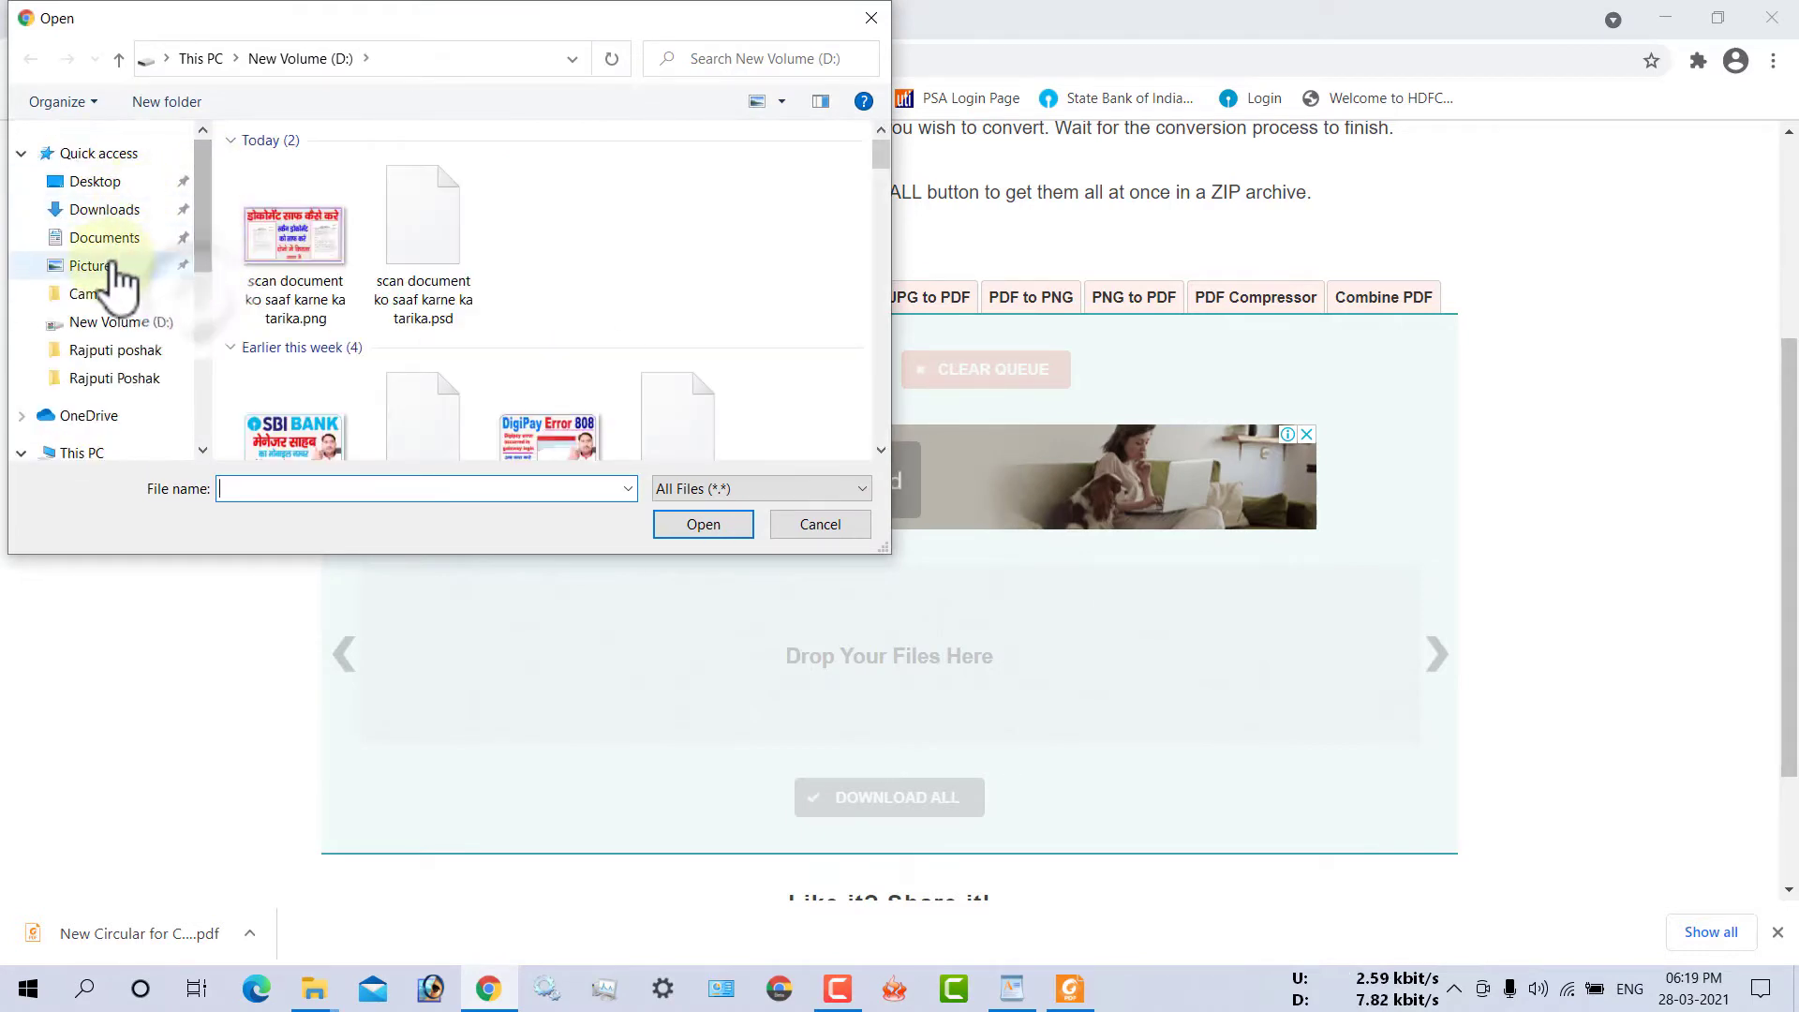
left_click(108, 182)
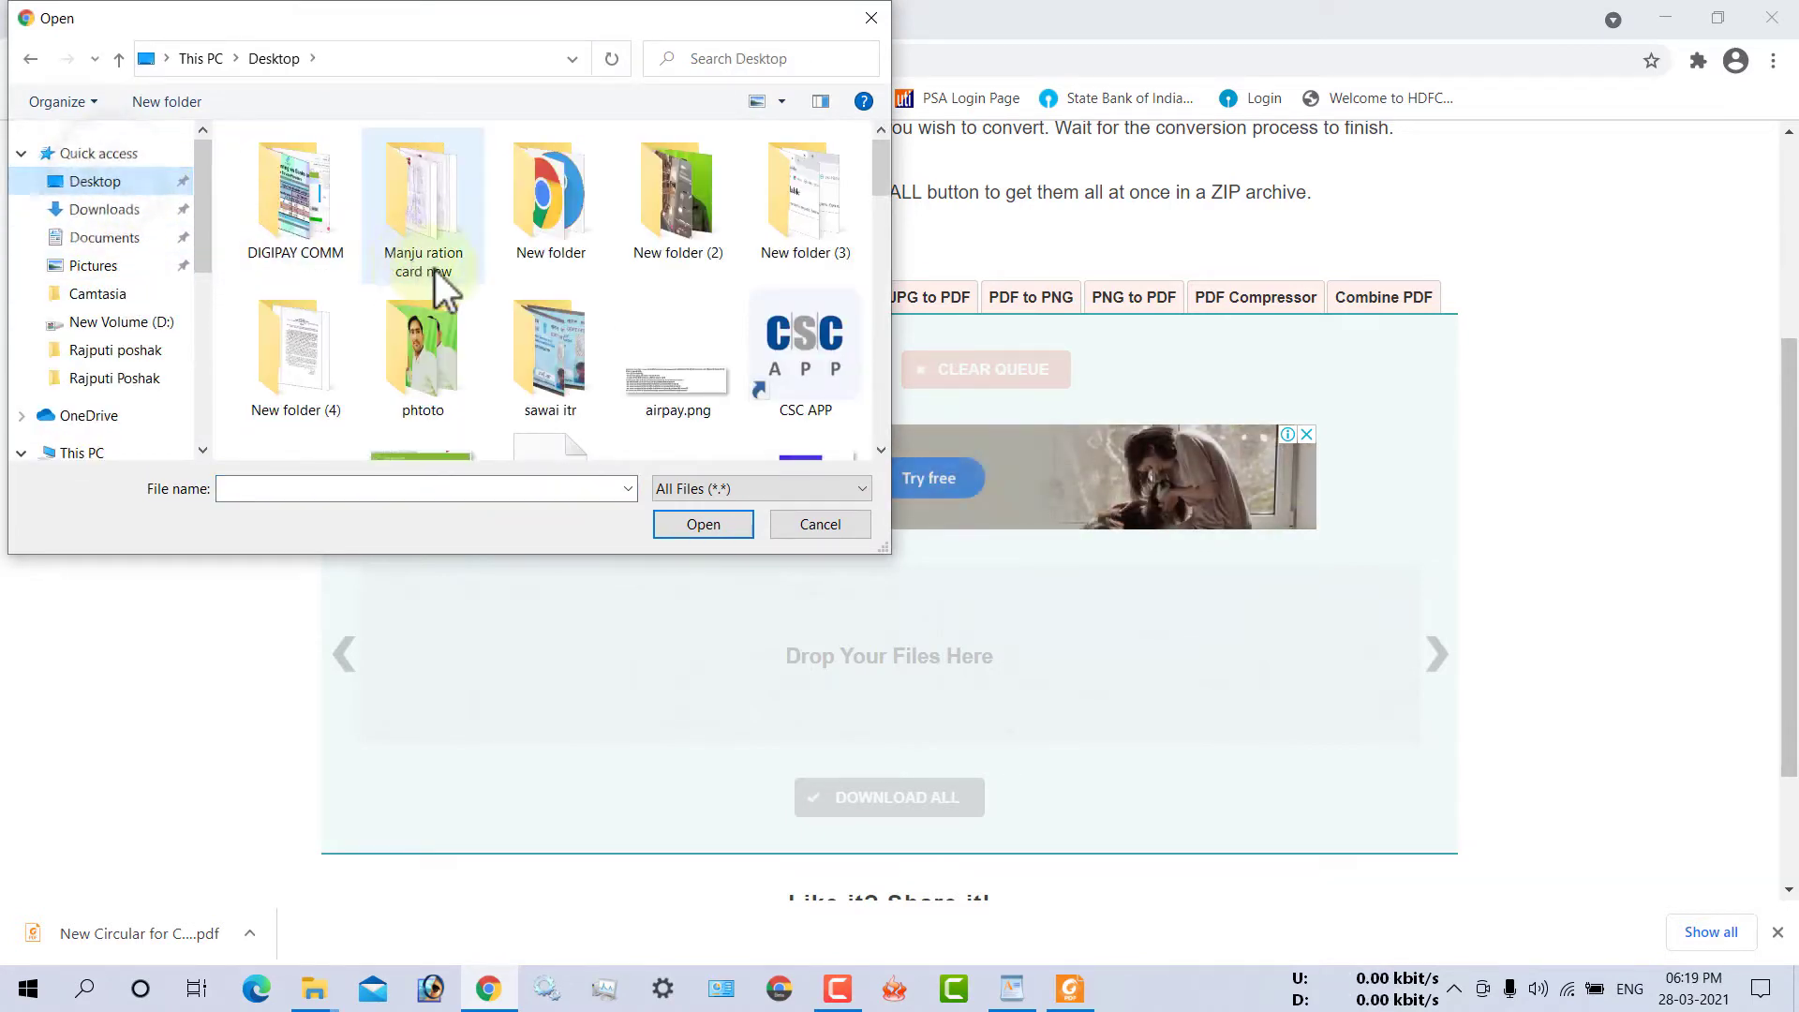
double_click(280, 352)
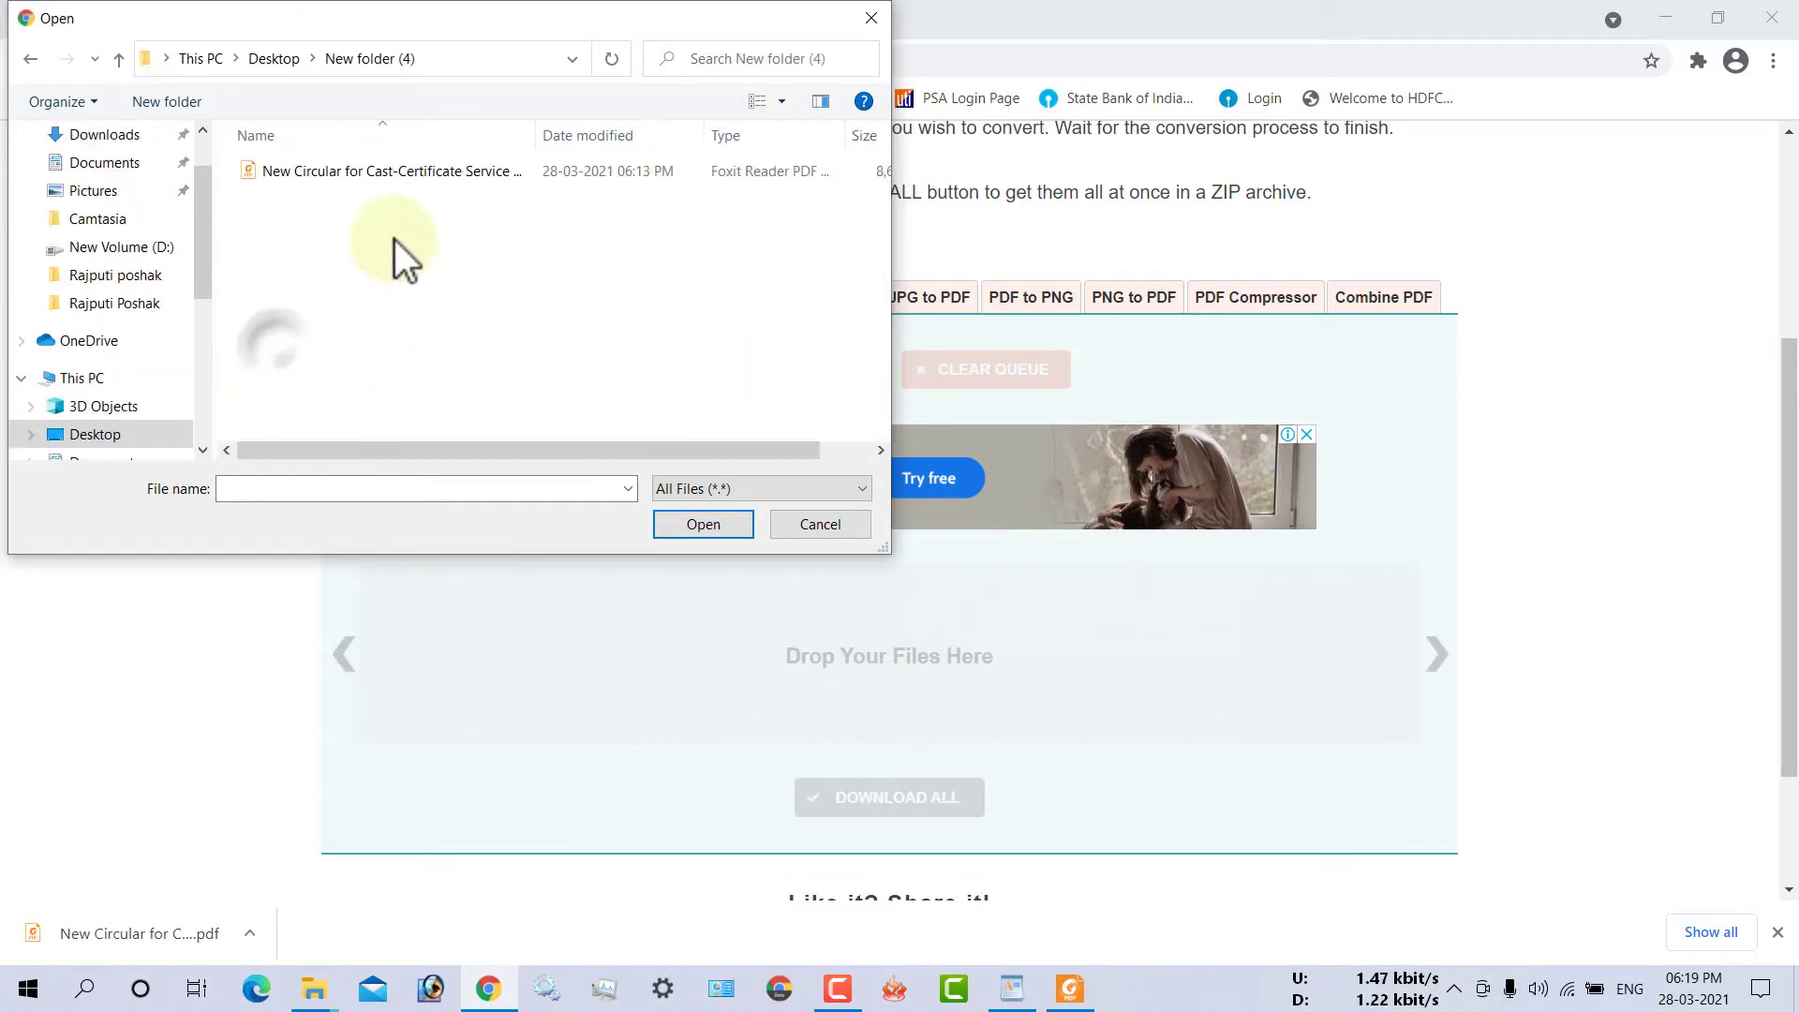
left_click(322, 173)
left_click(695, 524)
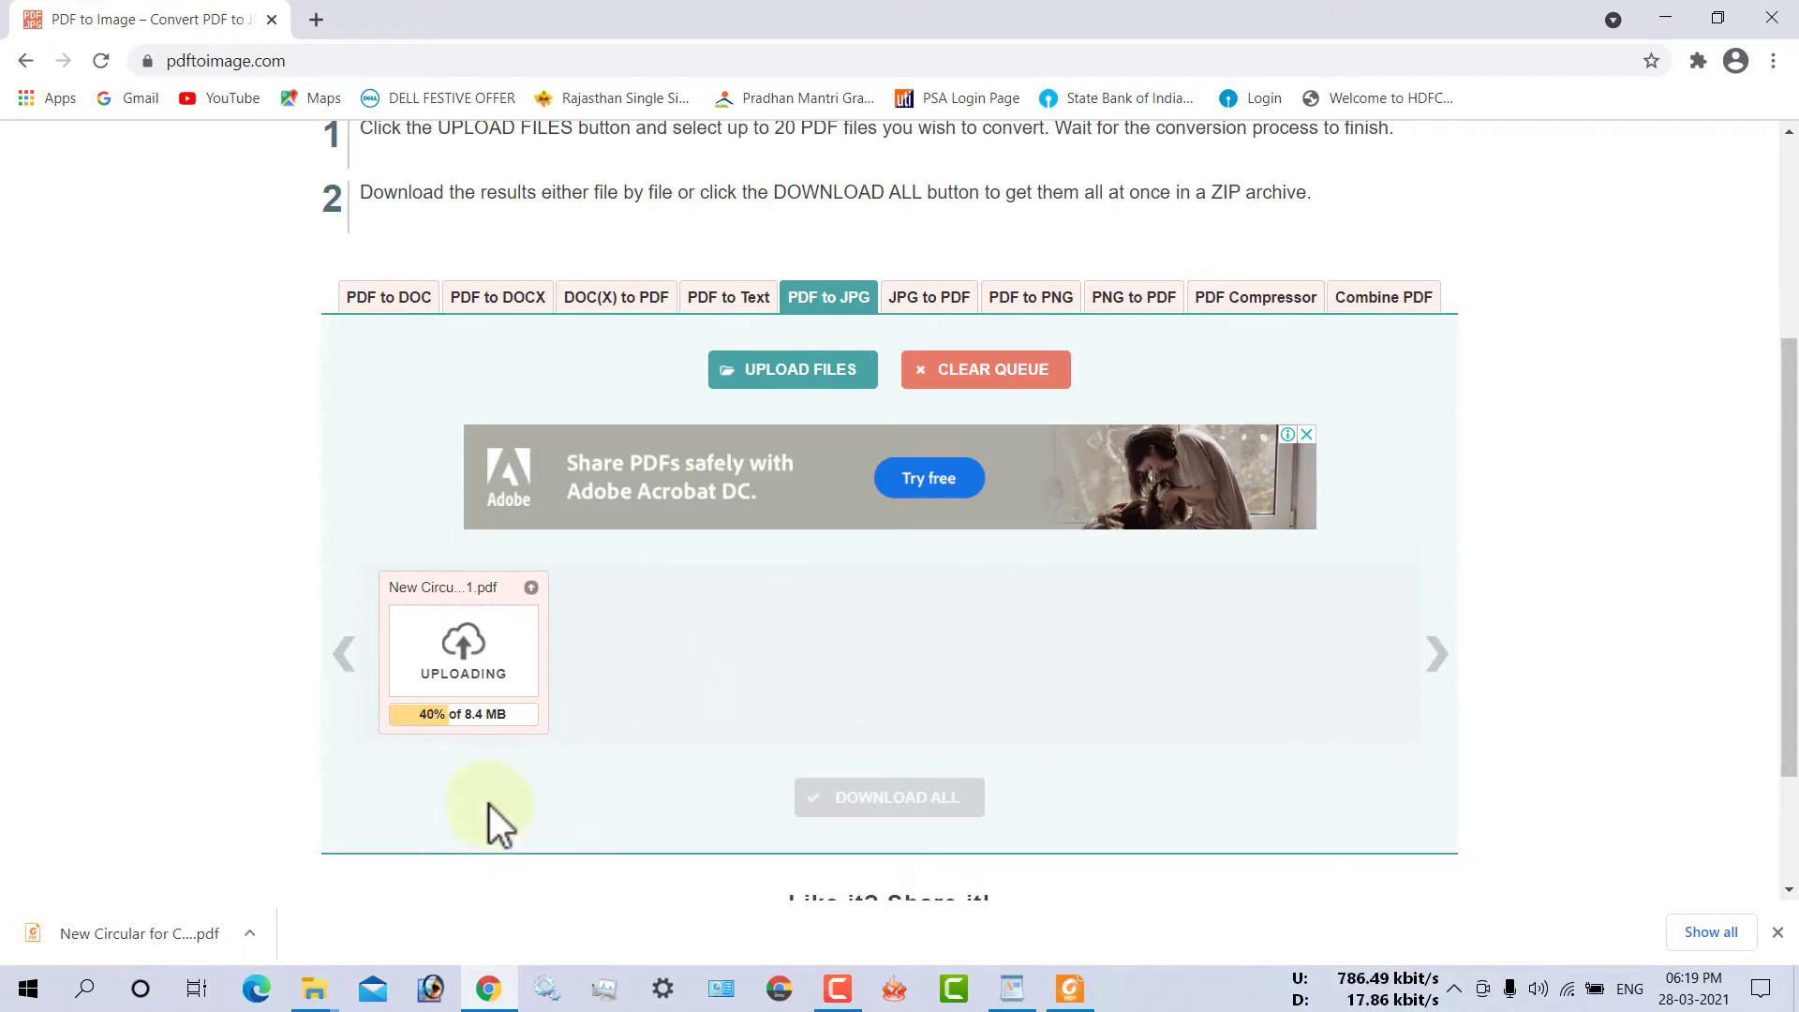
left_click(429, 992)
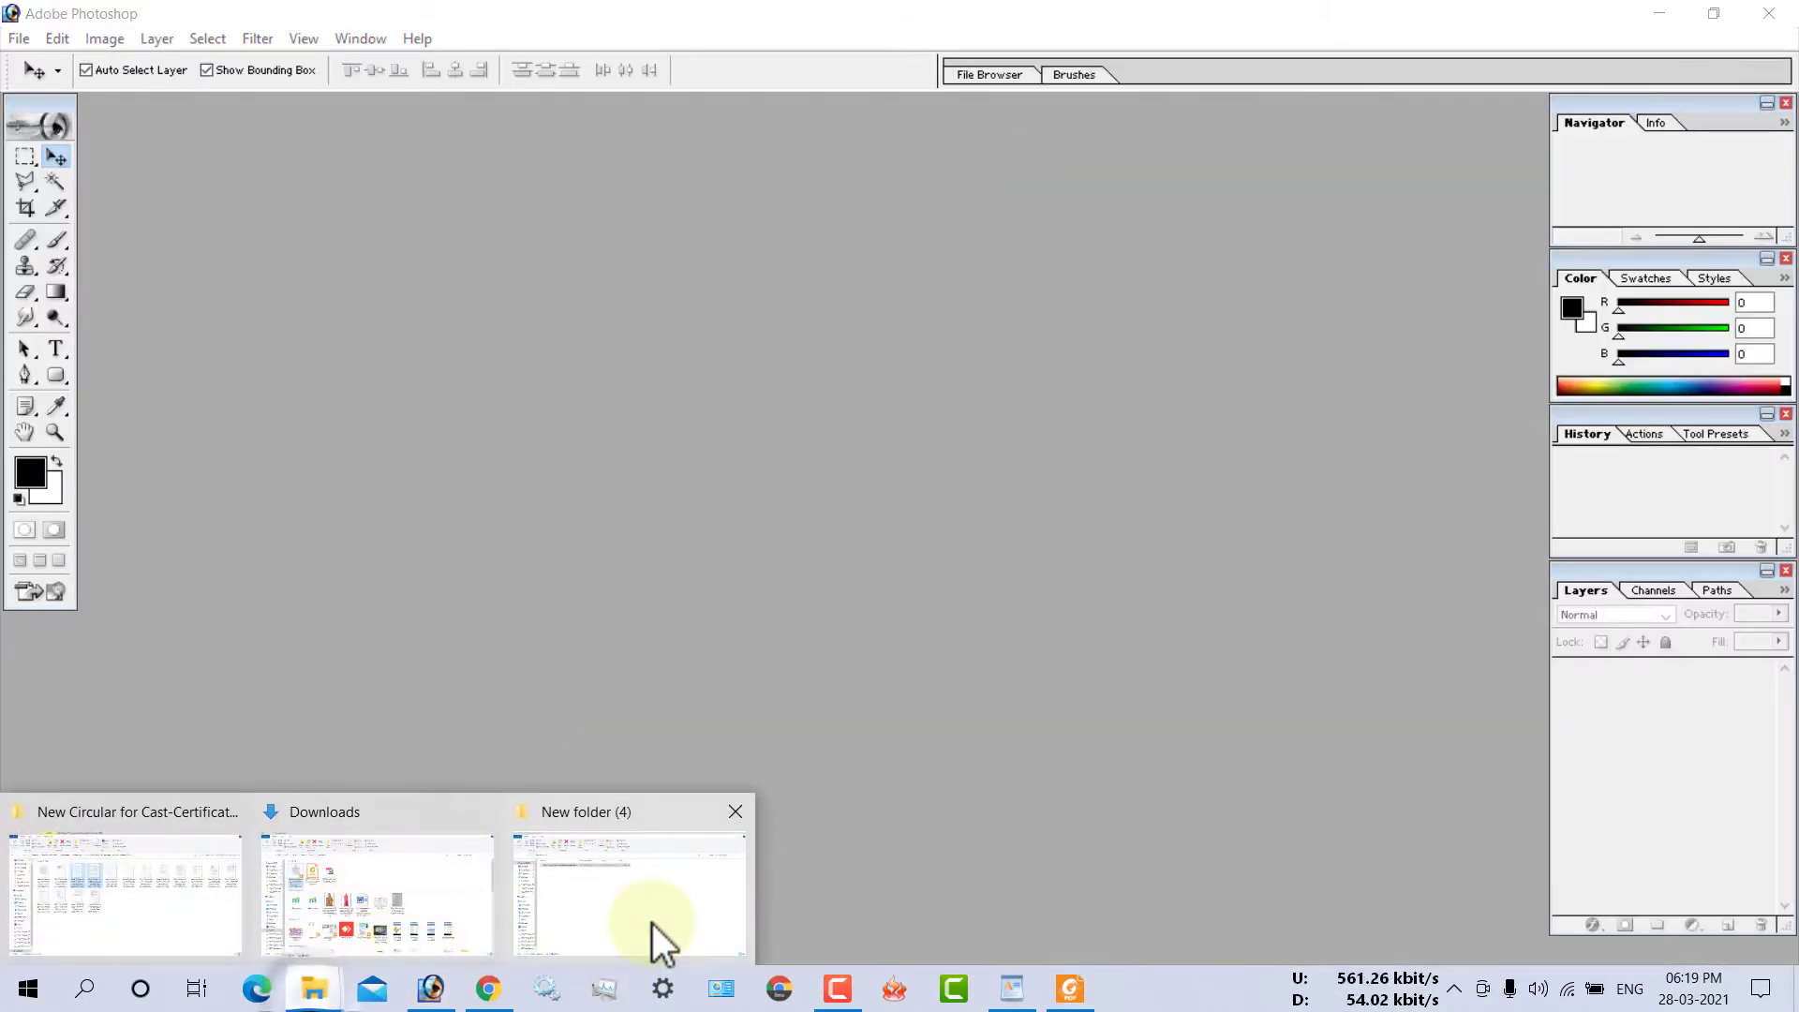
- Drag the circular PDF from its folder into Photoshop, bringing up the PDF Page Selector
mouse_move(312, 989)
left_click(653, 927)
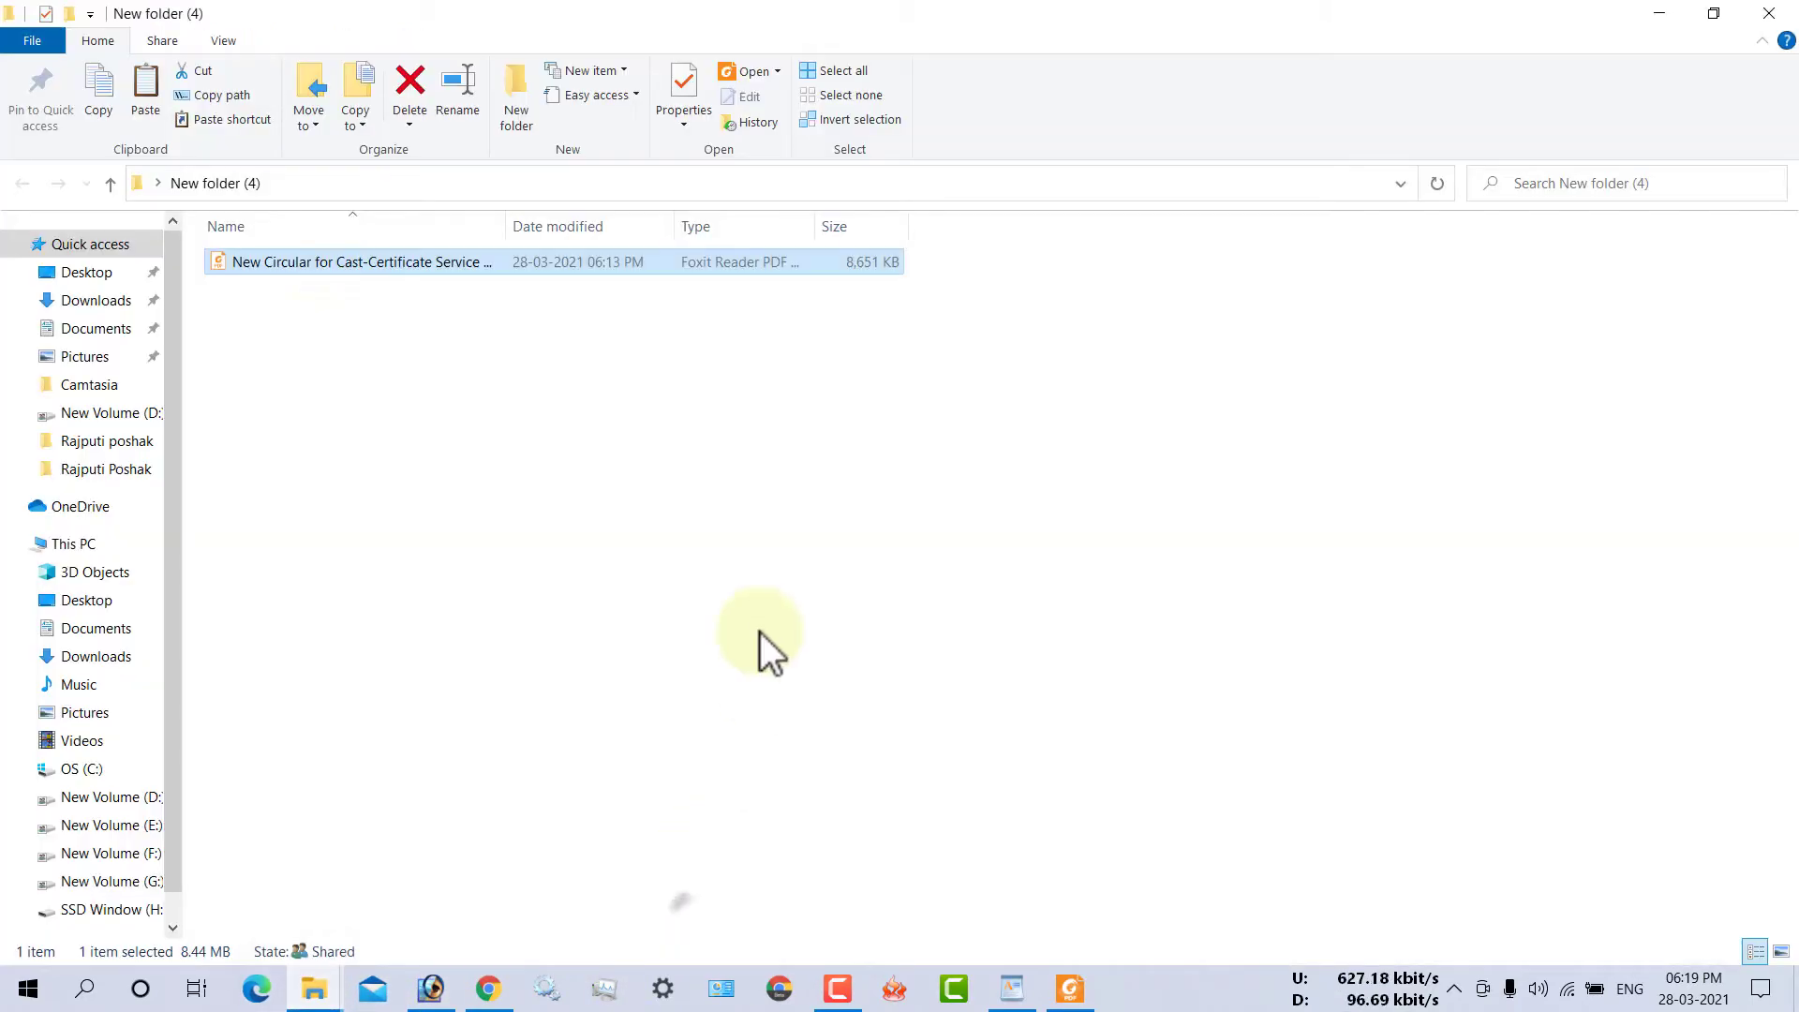
left_click_drag(313, 266, 413, 1002)
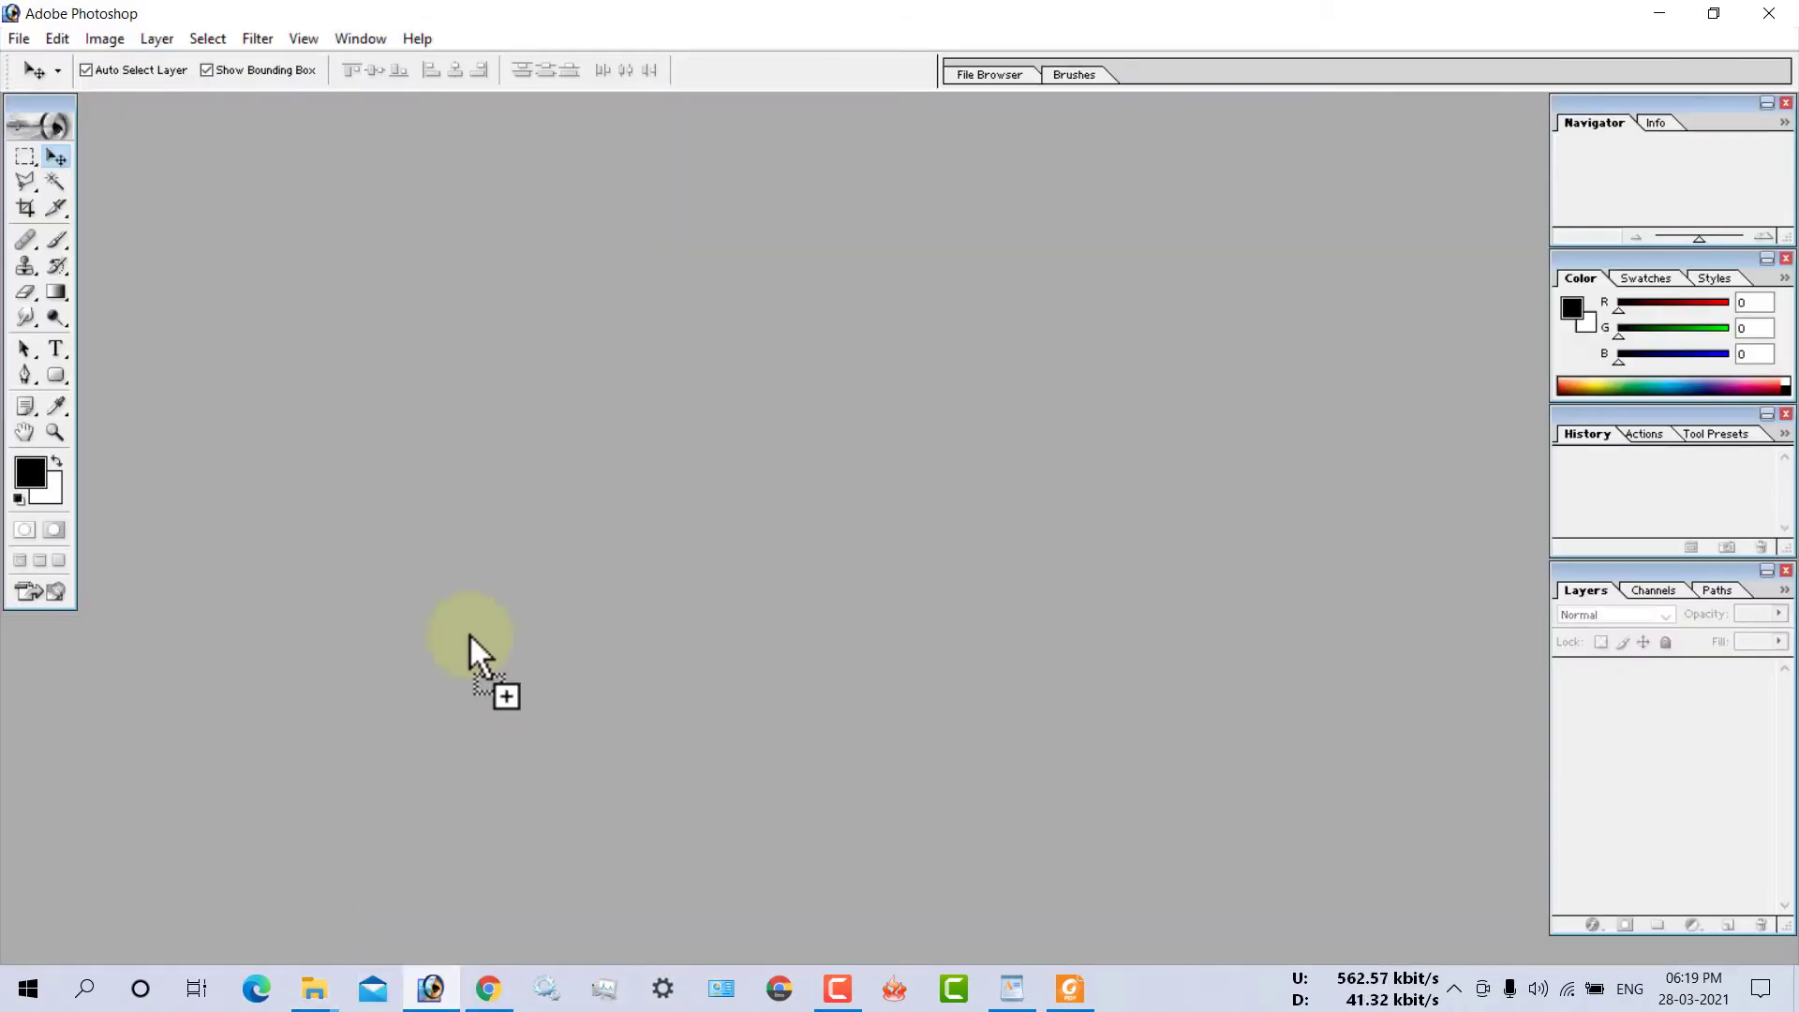
left_click_drag(412, 1003, 562, 477)
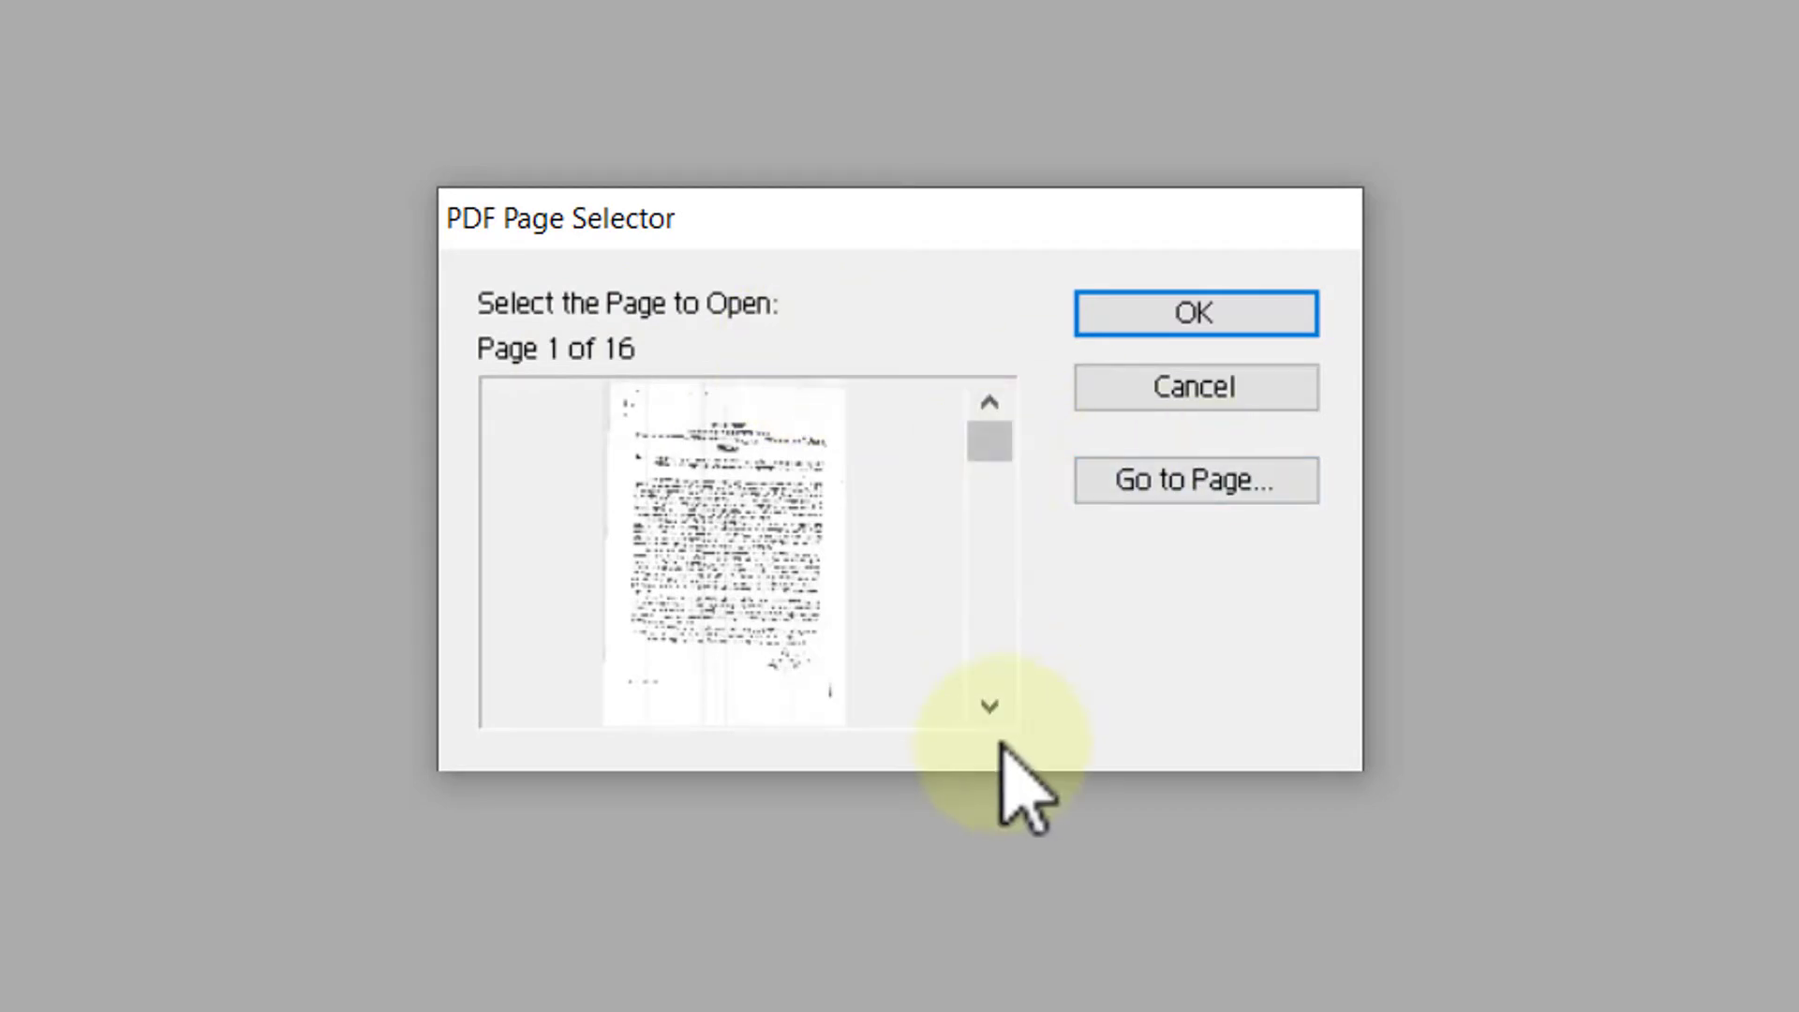
- Open page 3 of the circular, the caste certificate form, at A4 size
left_click(989, 707)
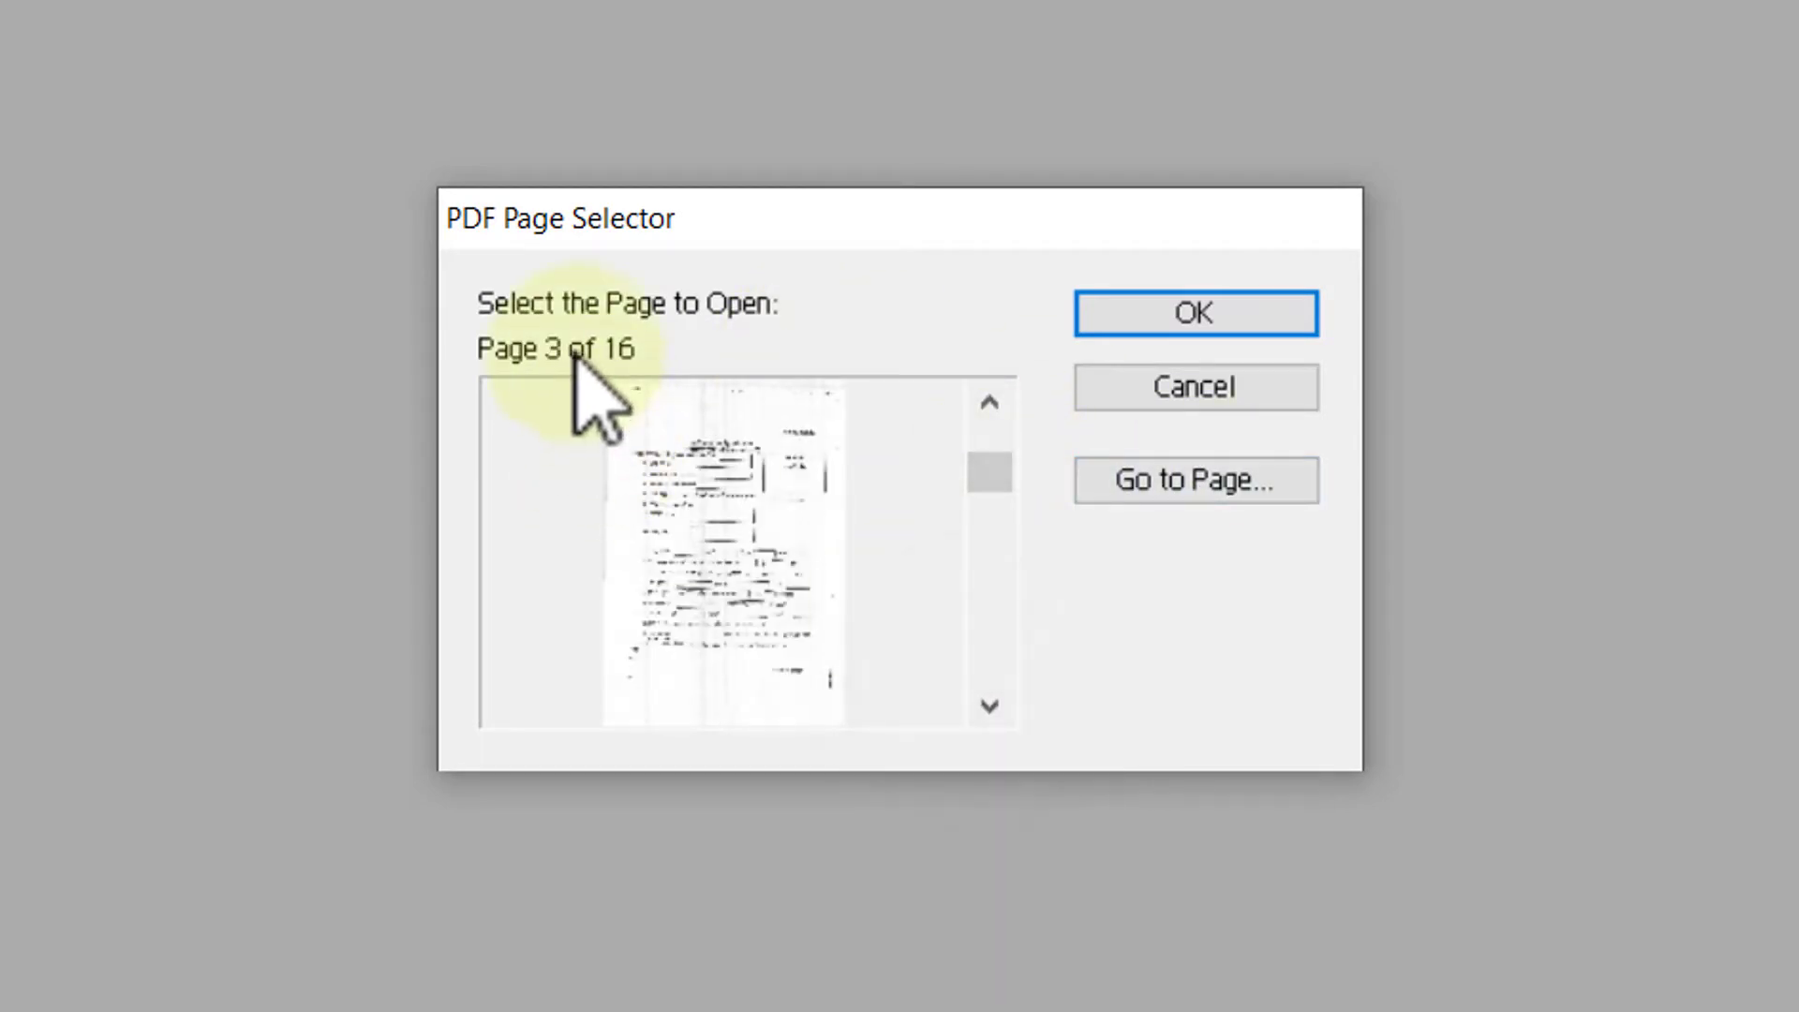
left_click(989, 402)
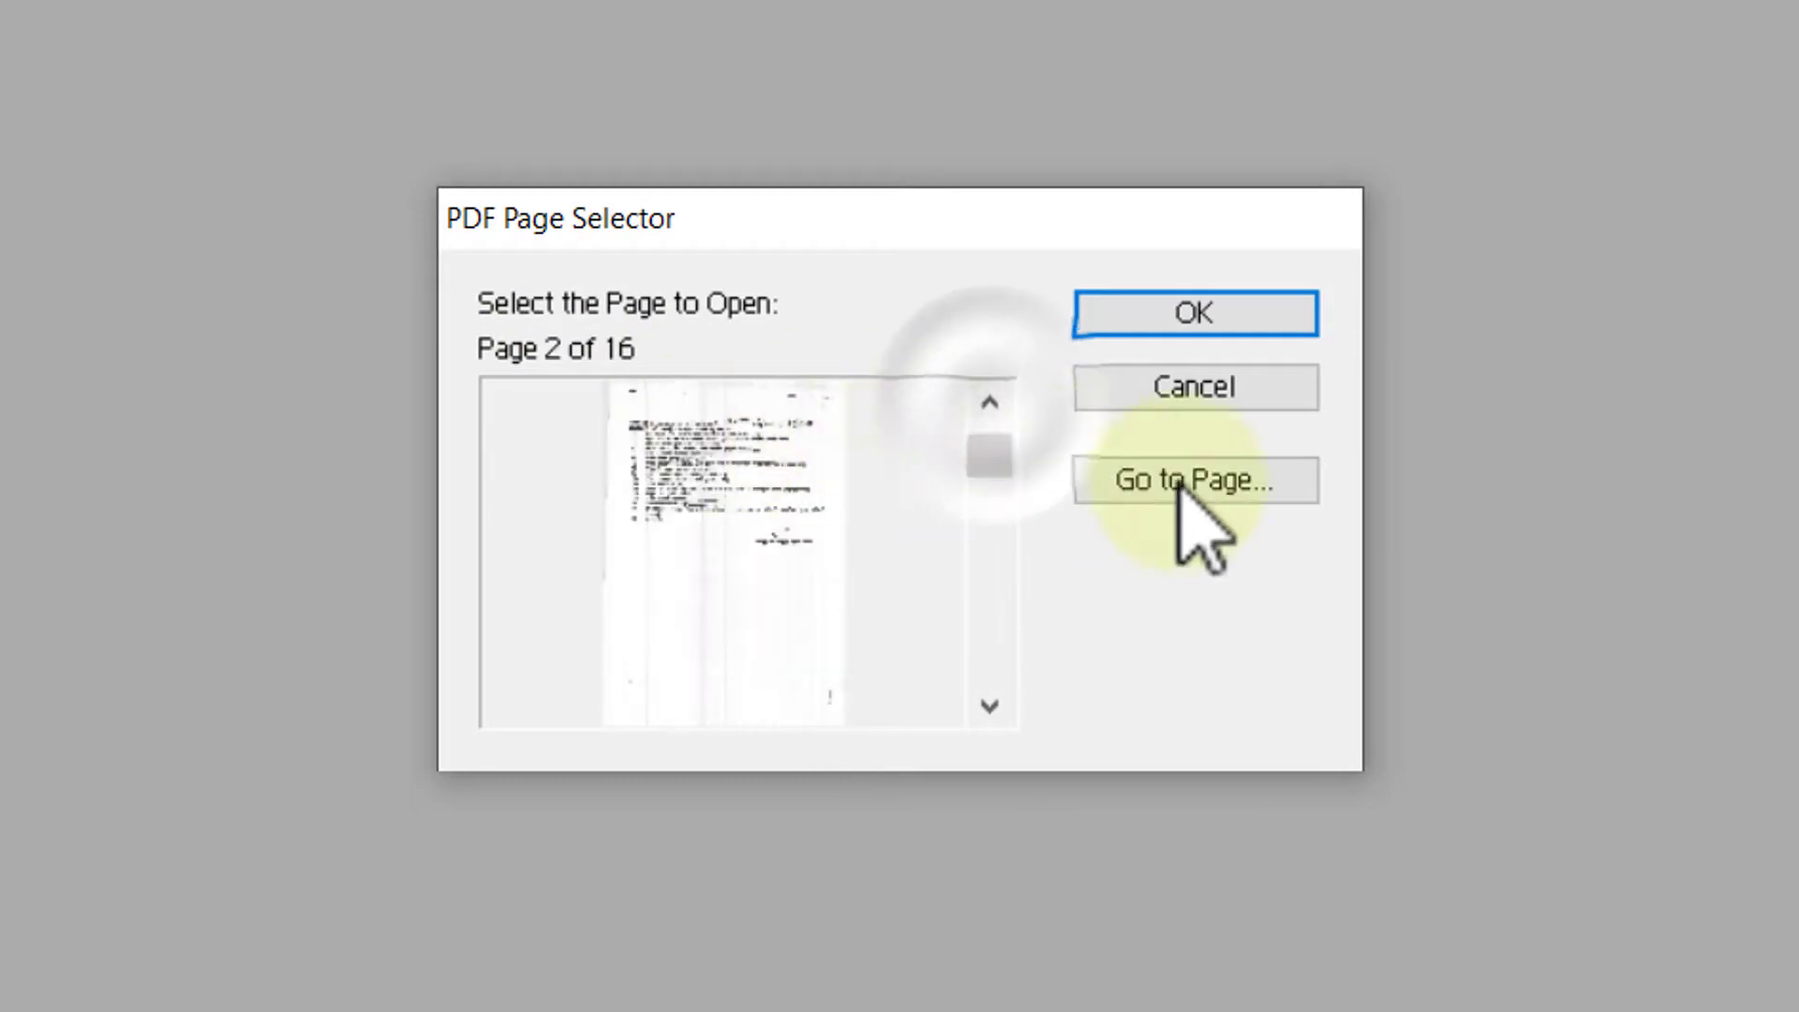
left_click(1257, 494)
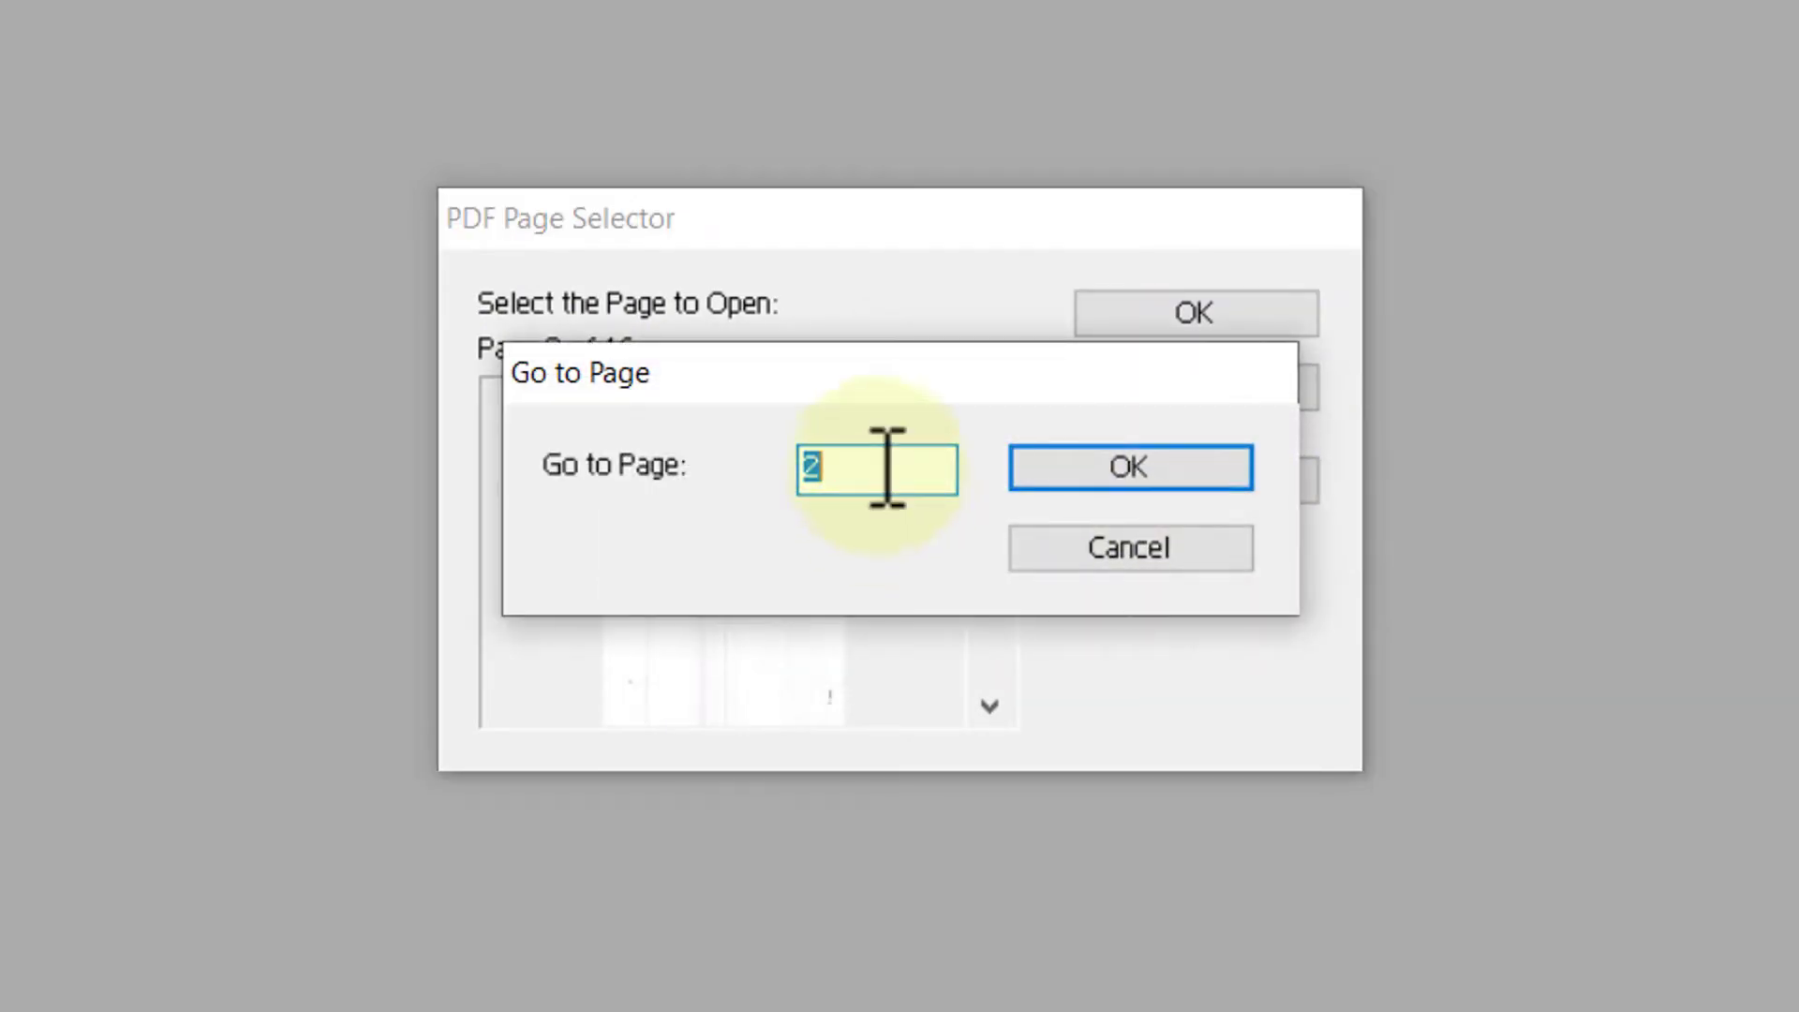
left_click_drag(871, 390, 876, 514)
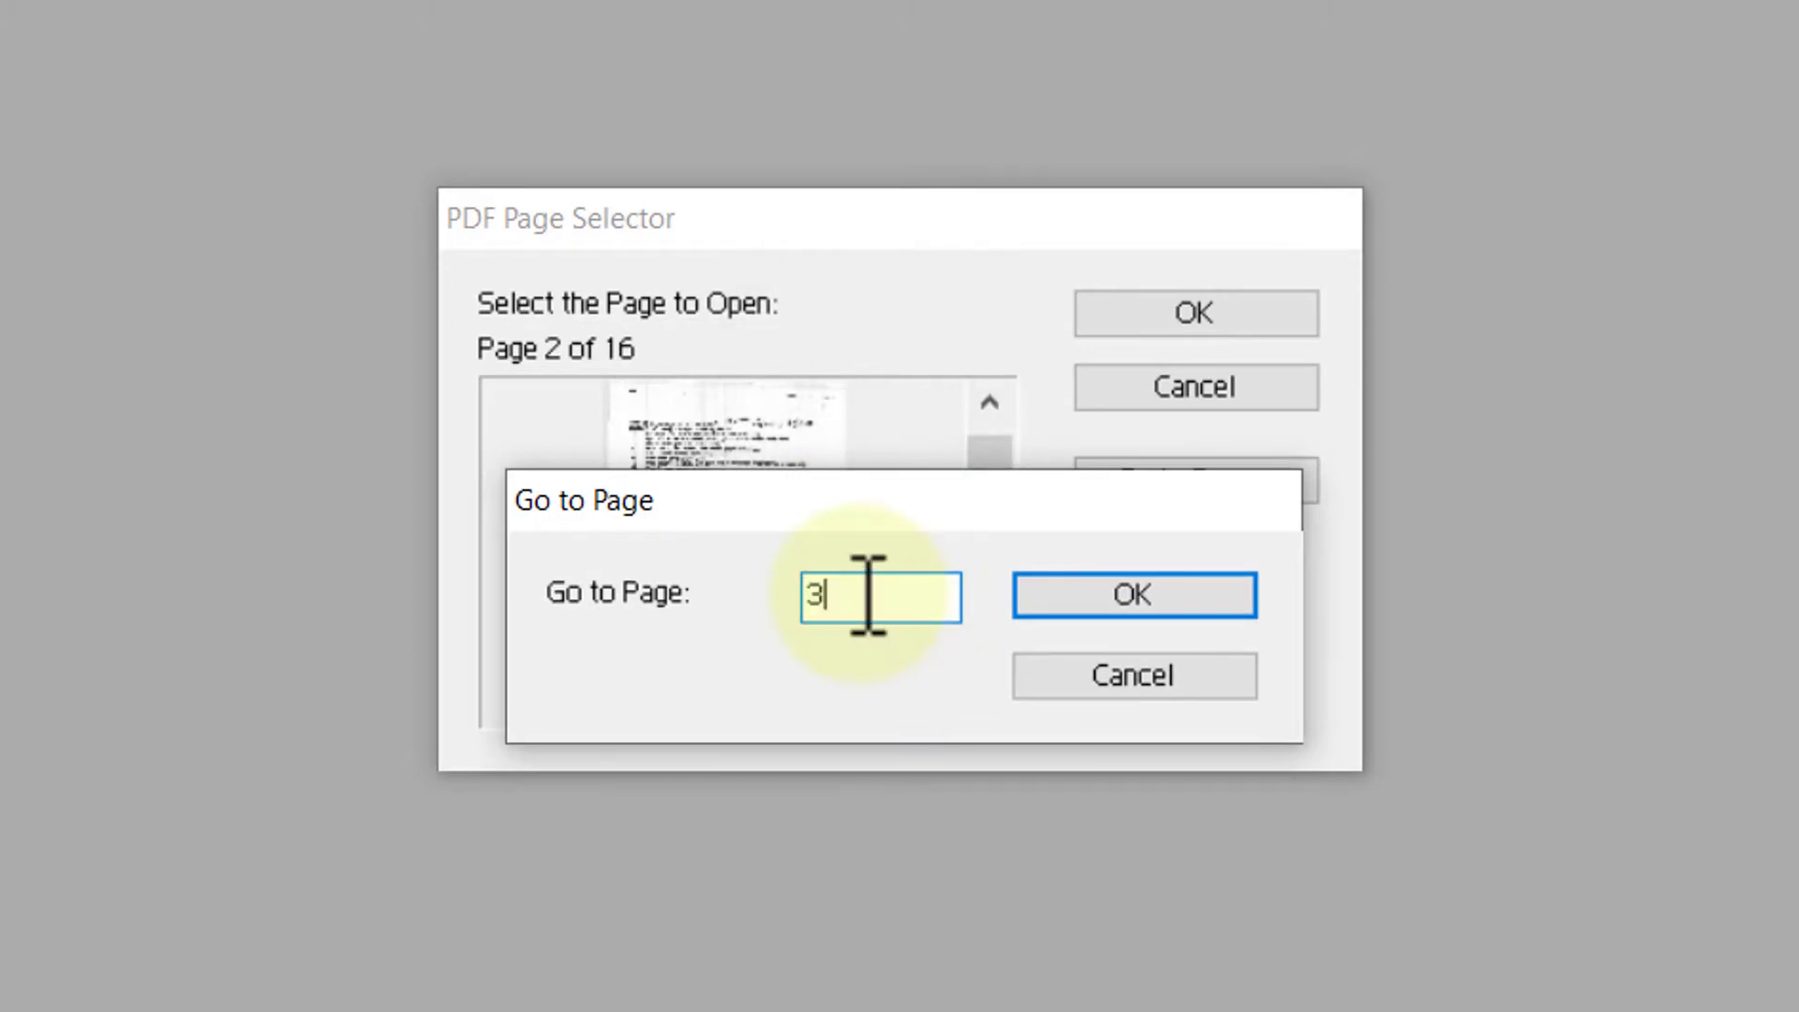
left_click(1120, 590)
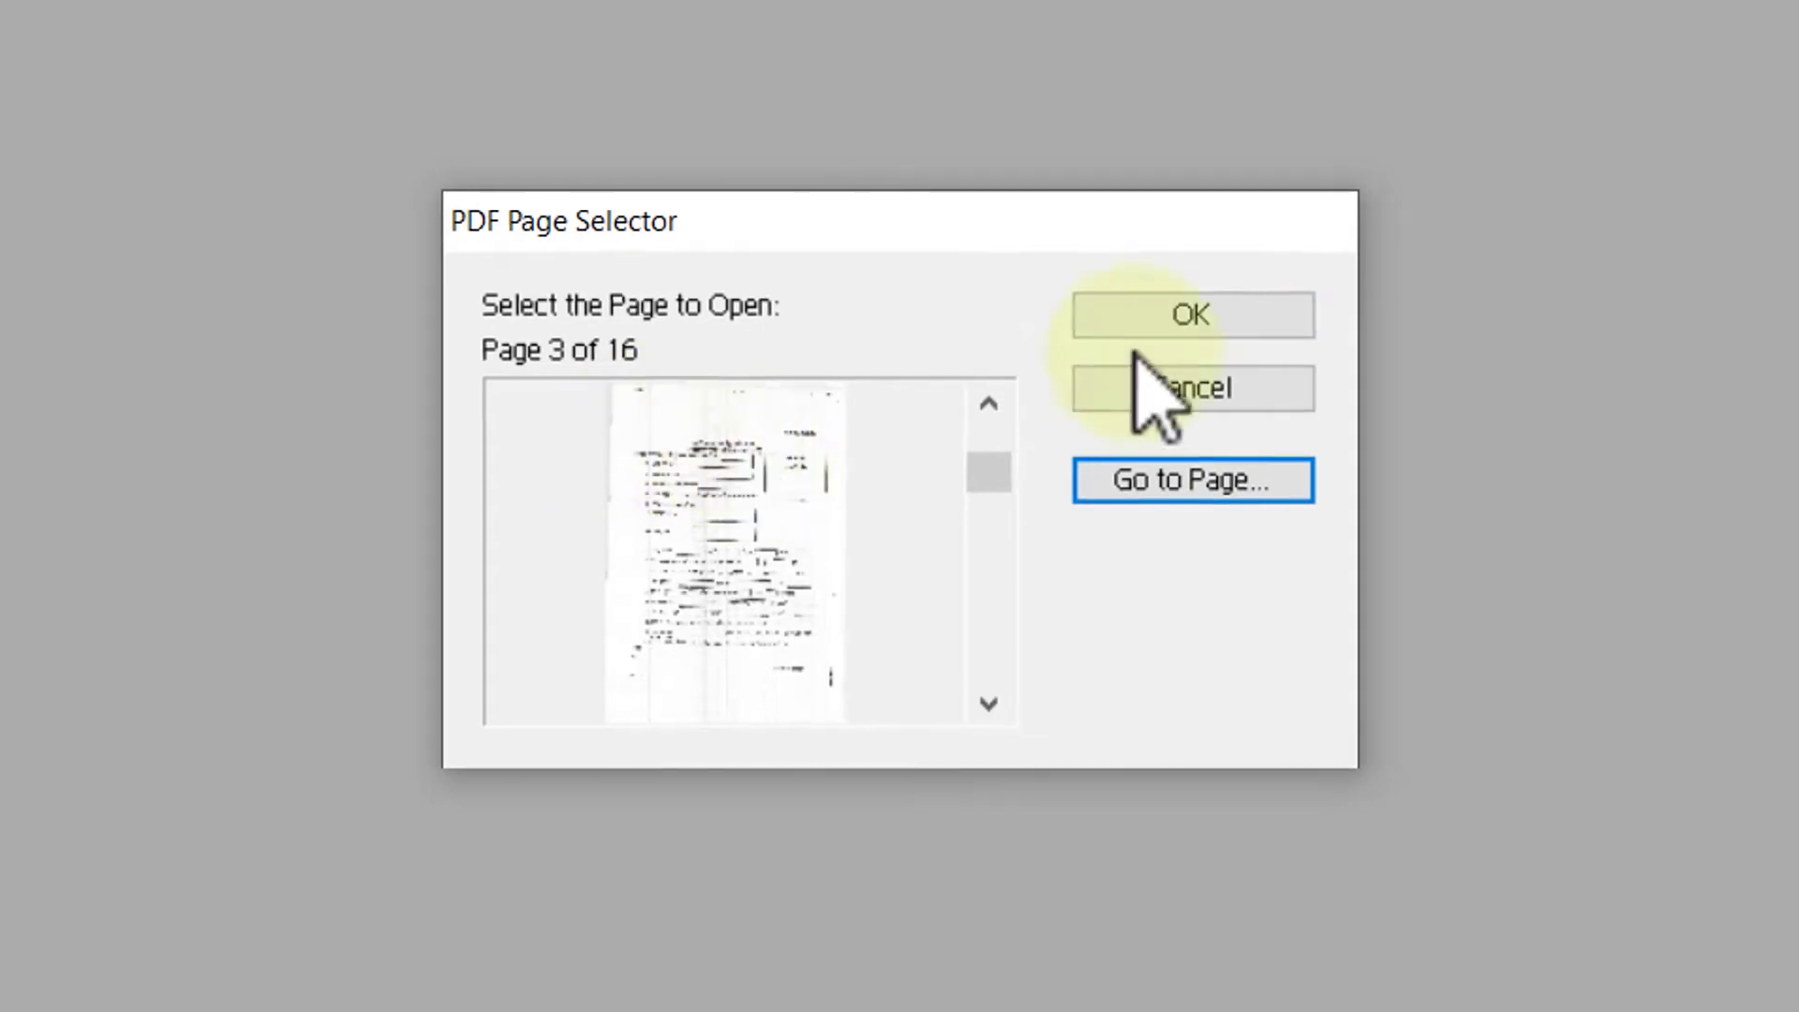
left_click(1187, 319)
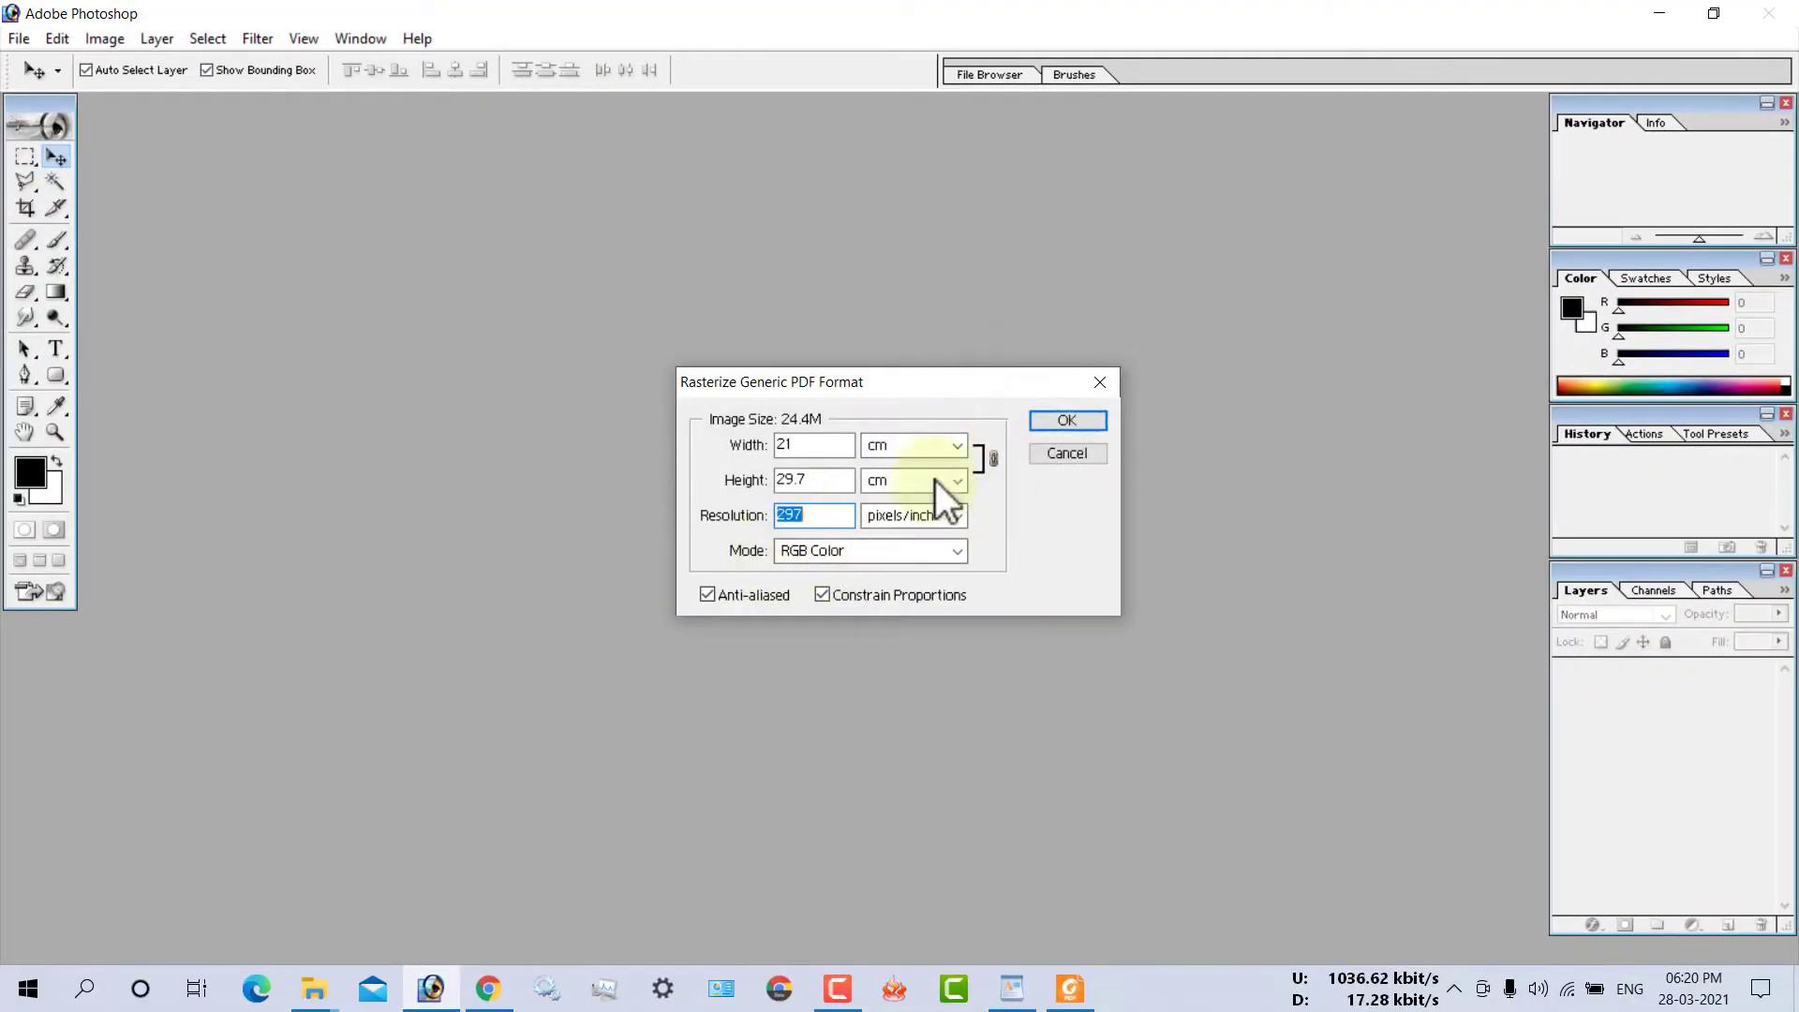
left_click(1066, 421)
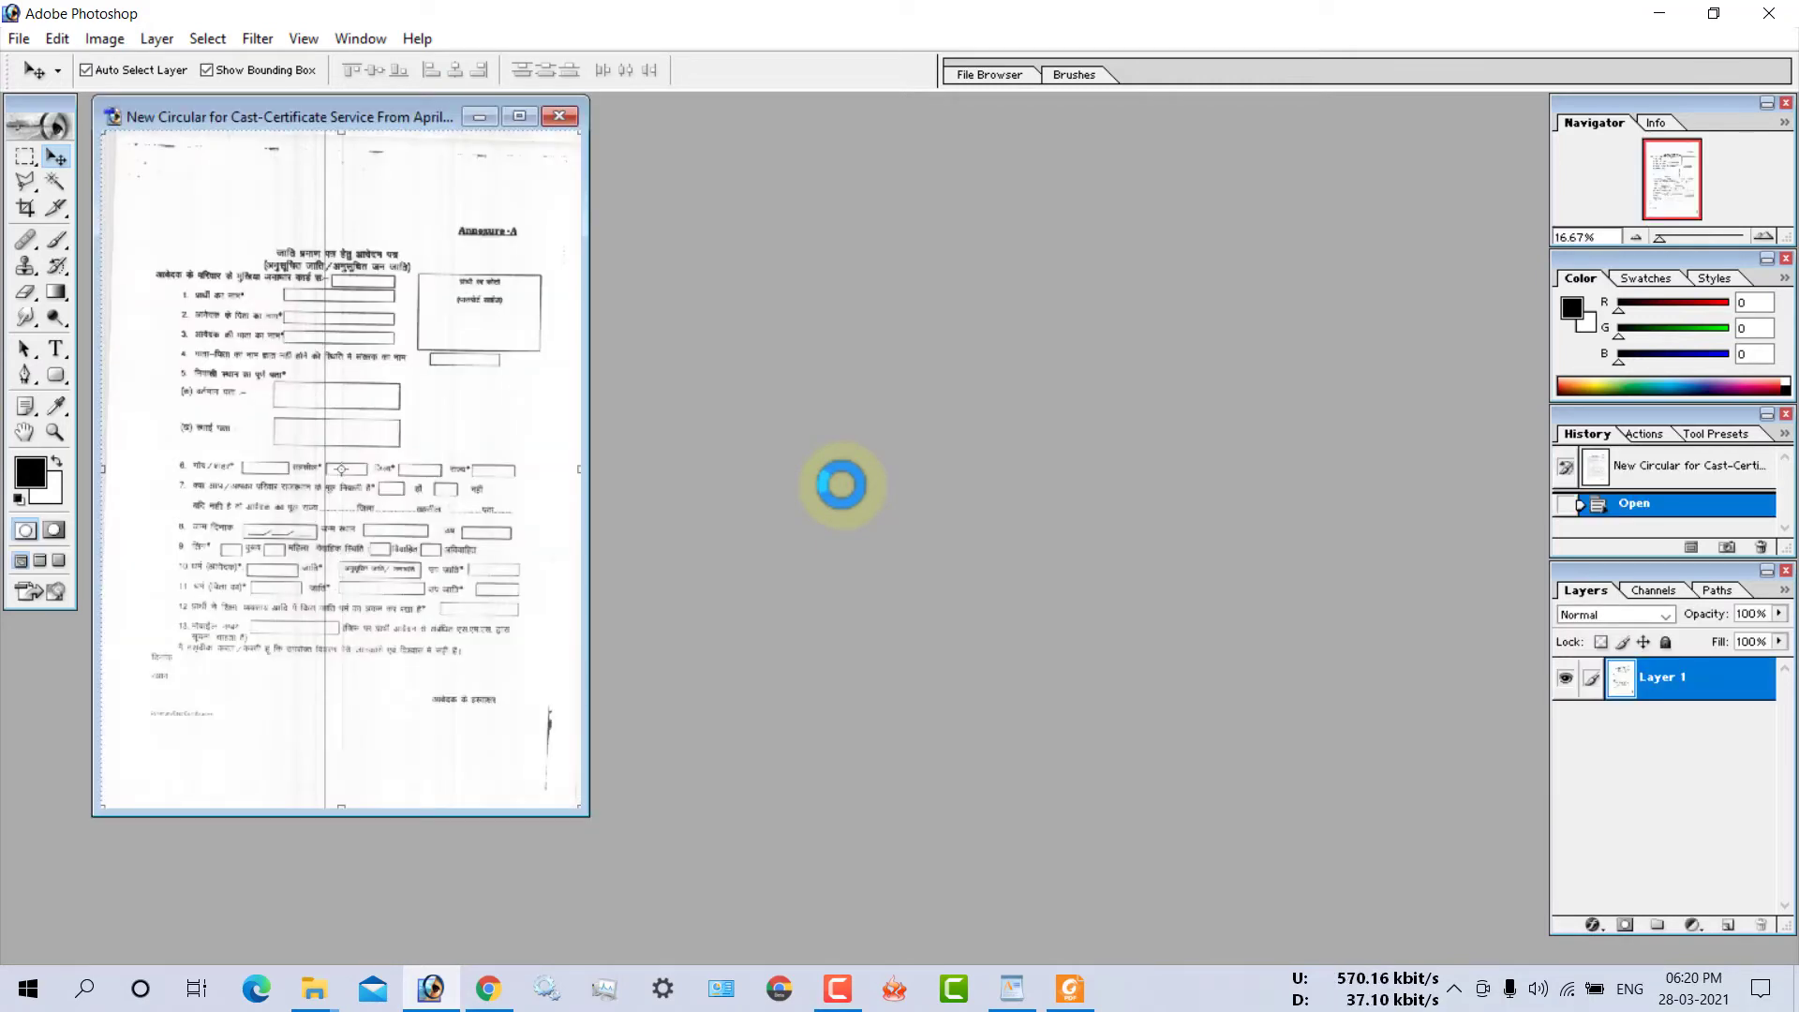
- Zoom the form page to 33.33% in a maximized window, review it, then check the browser's conversion
key("ctrl+plus")
key("ctrl+plus")
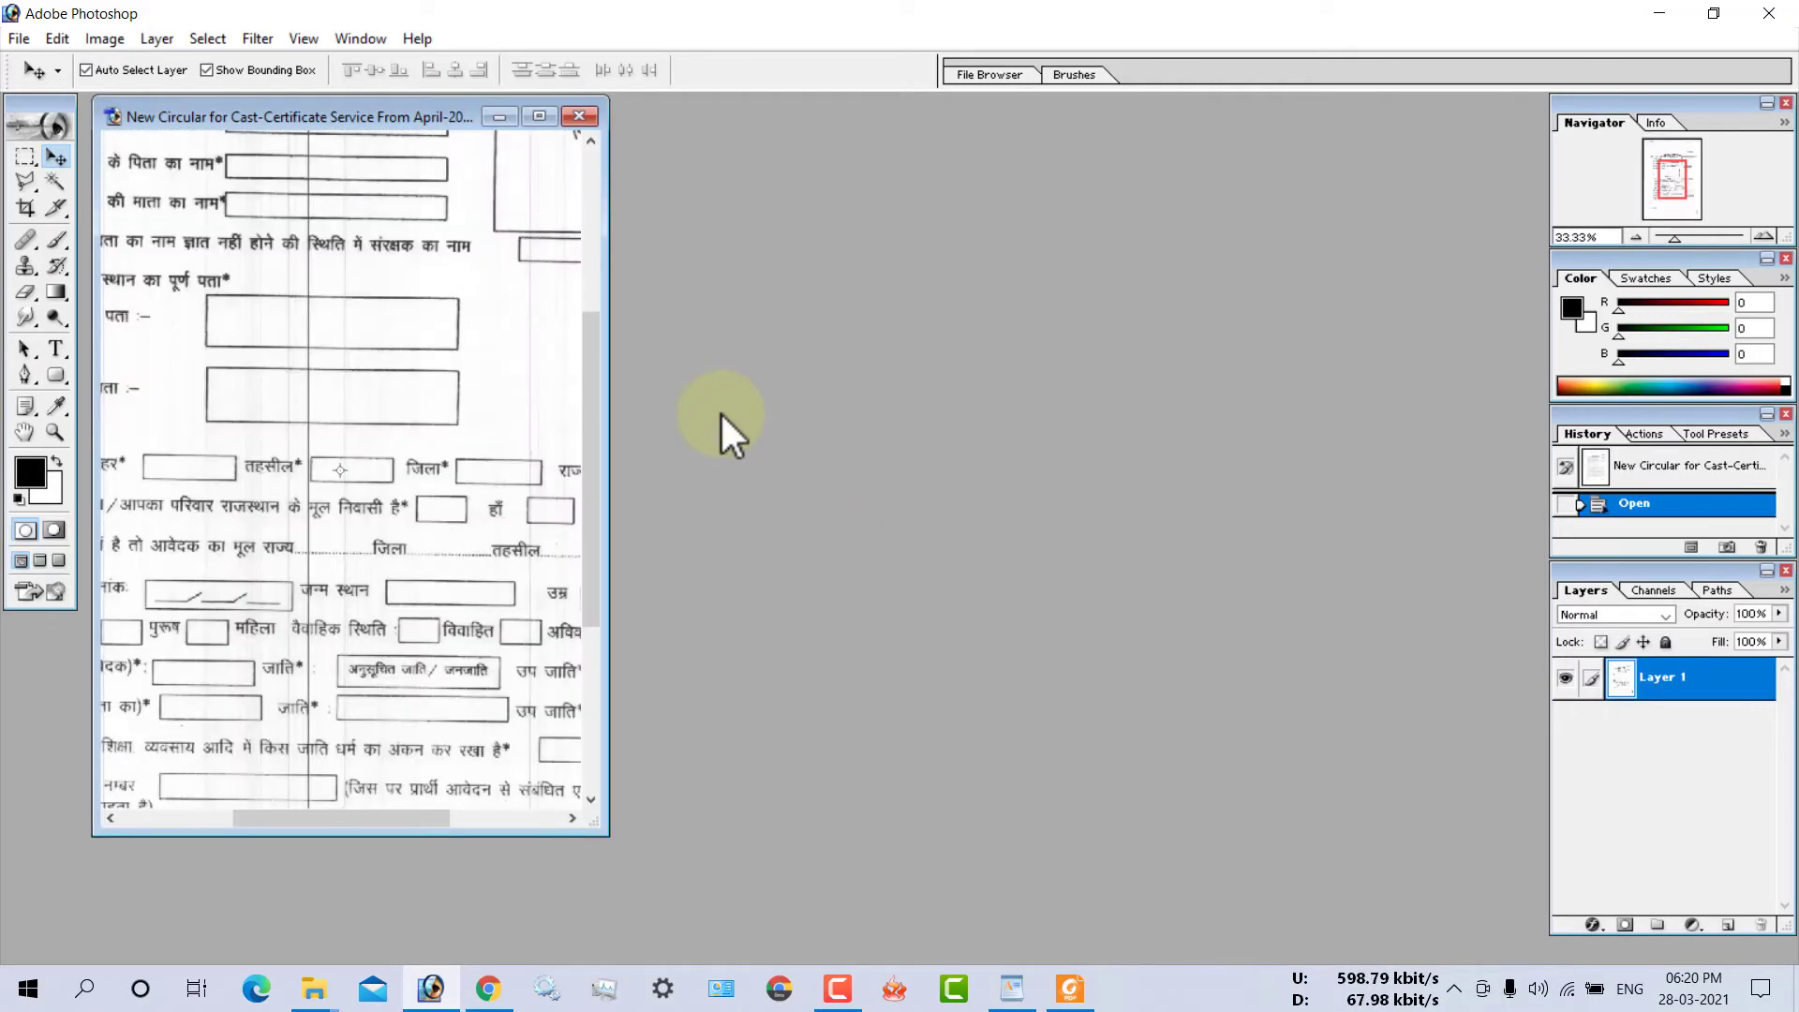
left_click(539, 116)
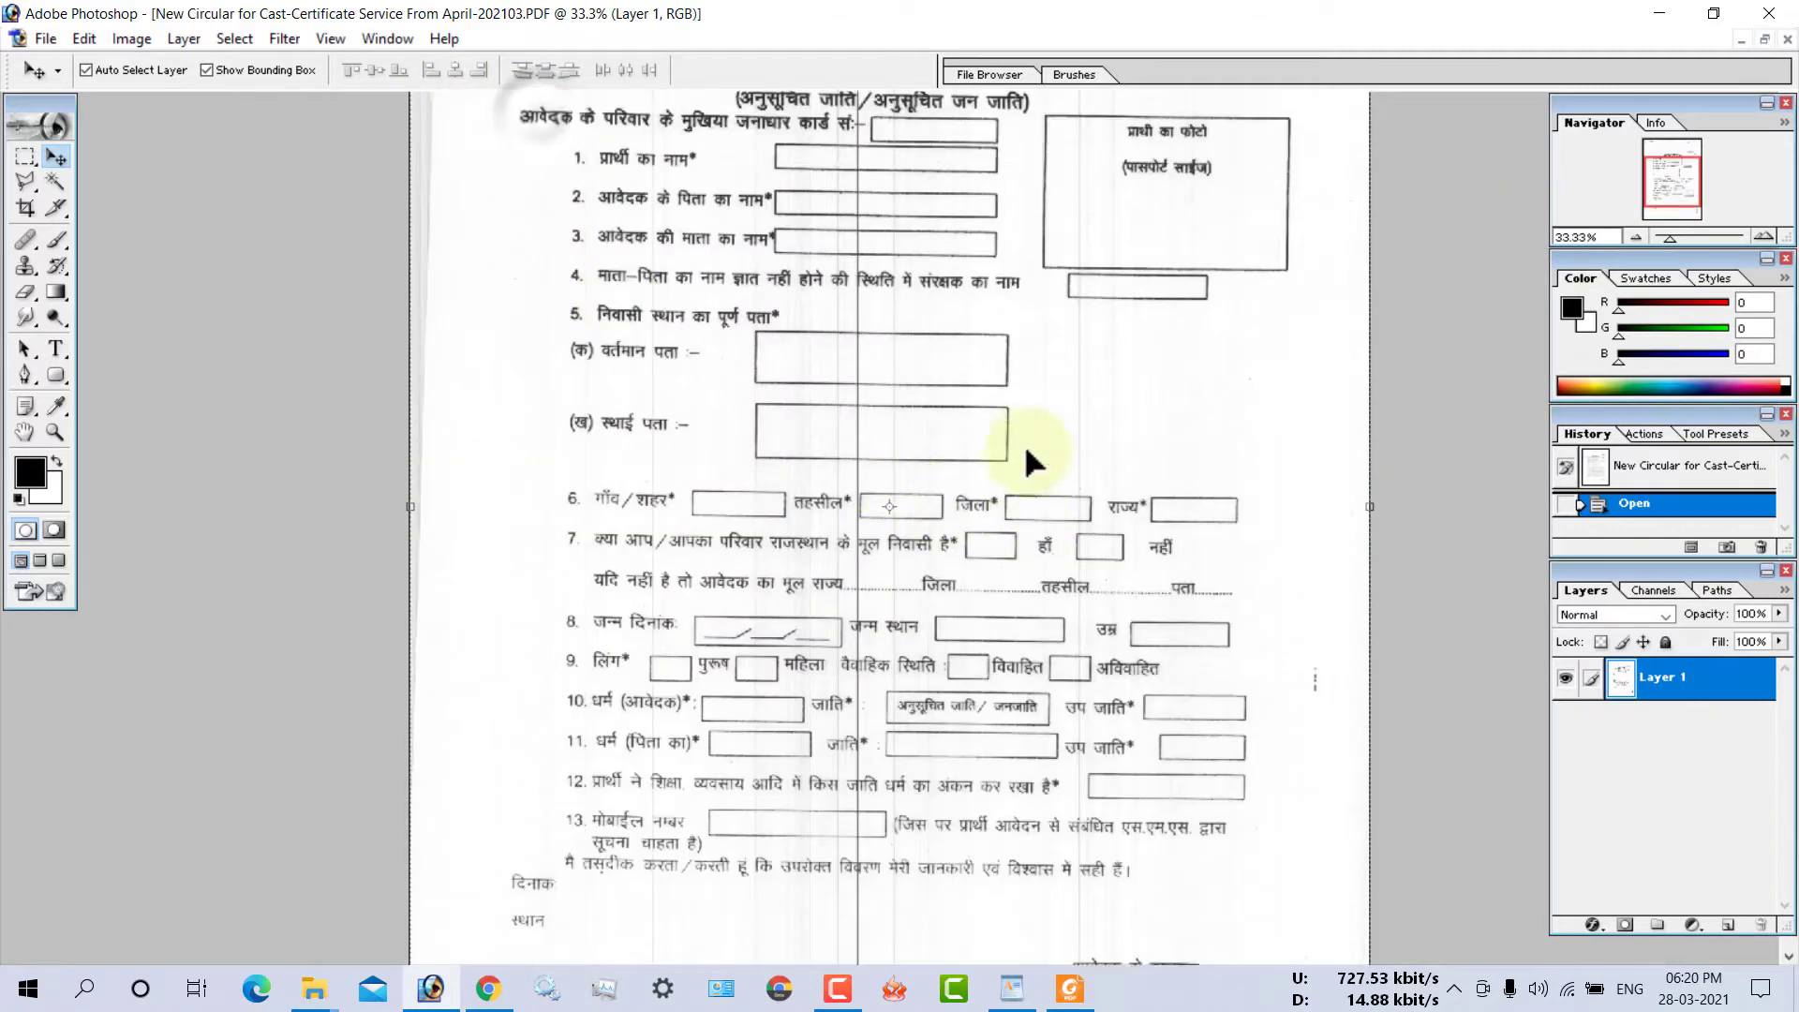
scroll(1027, 437, "up", 3)
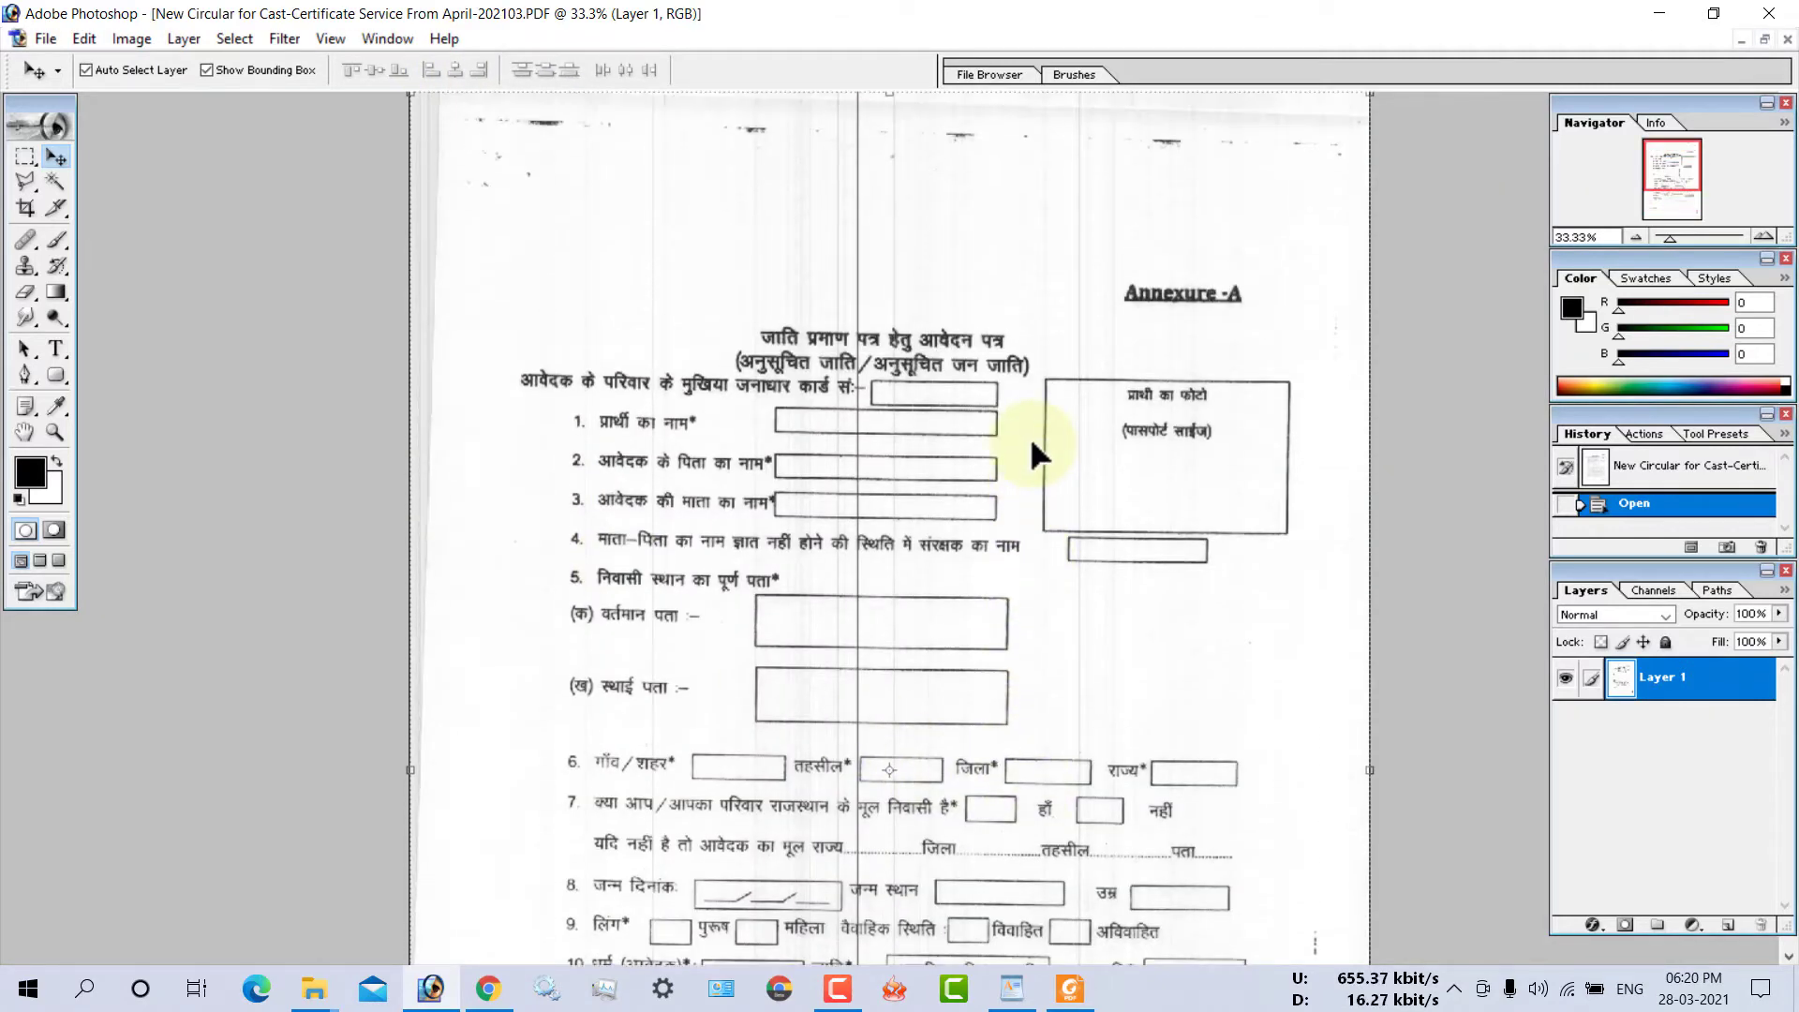
scroll(1019, 435, "down", 1)
scroll(1017, 431, "down", 3)
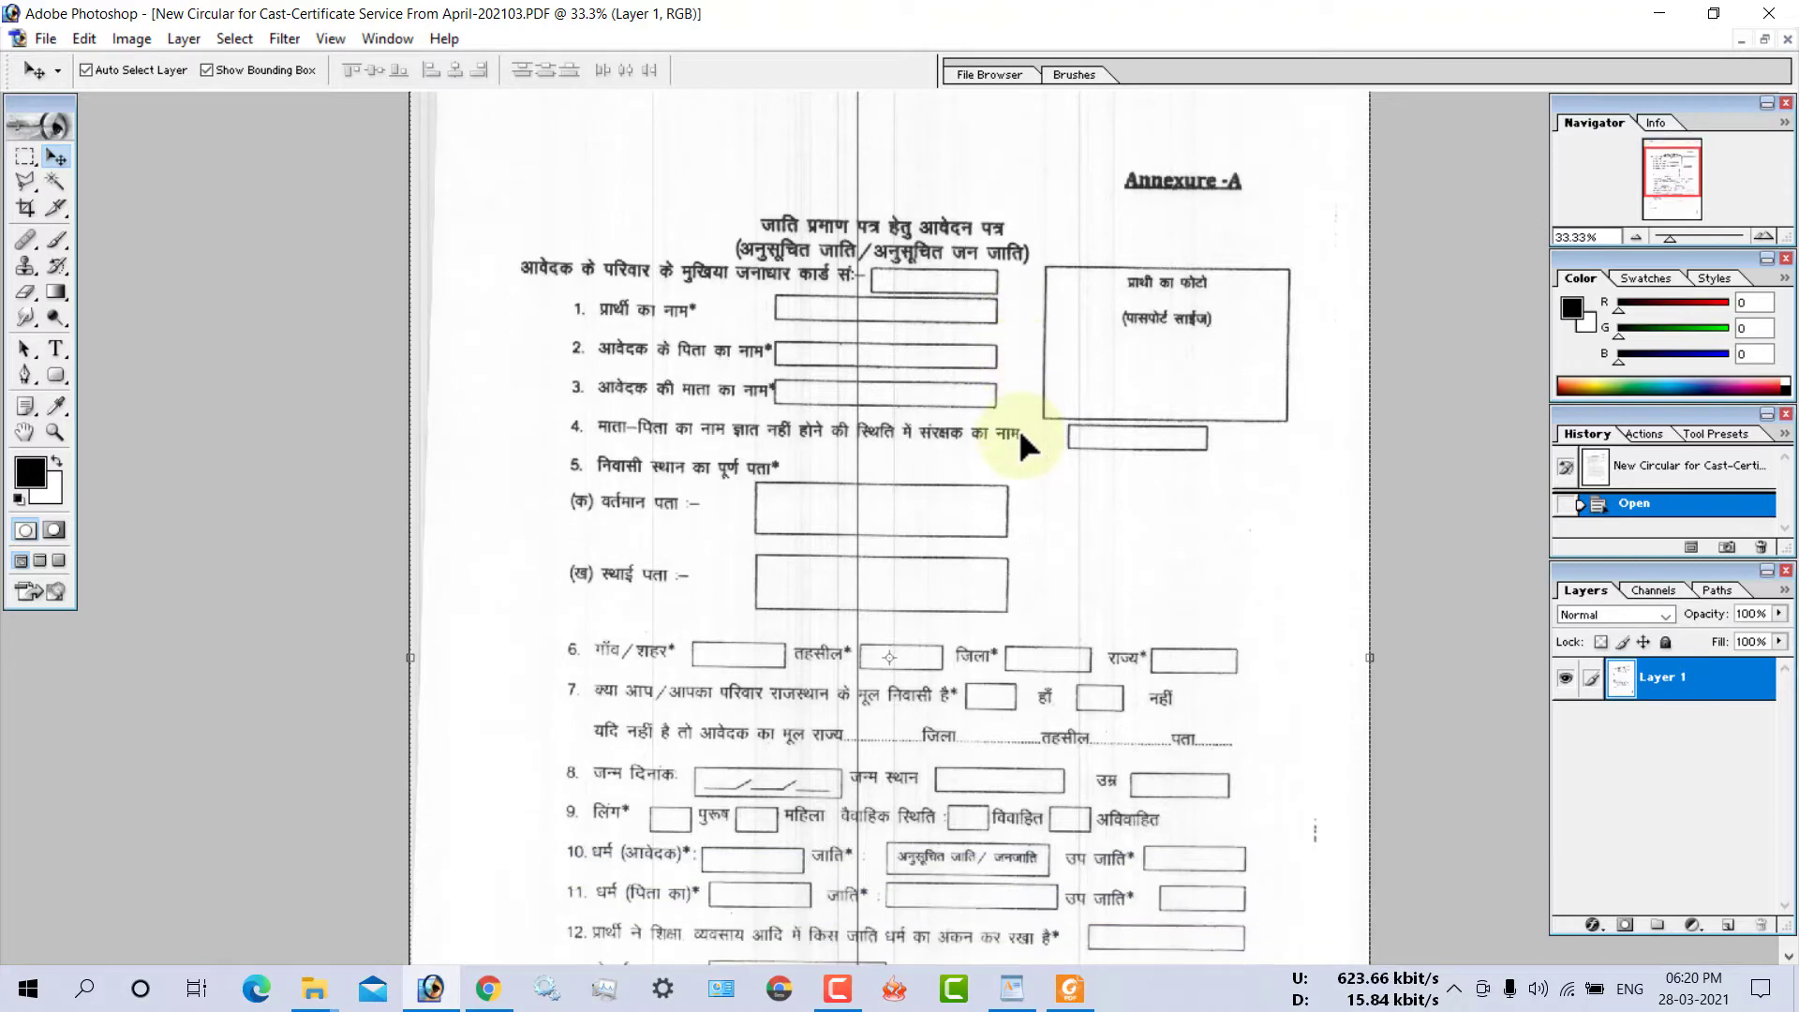
scroll(1017, 429, "down", 2)
scroll(1019, 440, "down", 3)
scroll(1023, 459, "down", 2)
scroll(1025, 457, "down", 1)
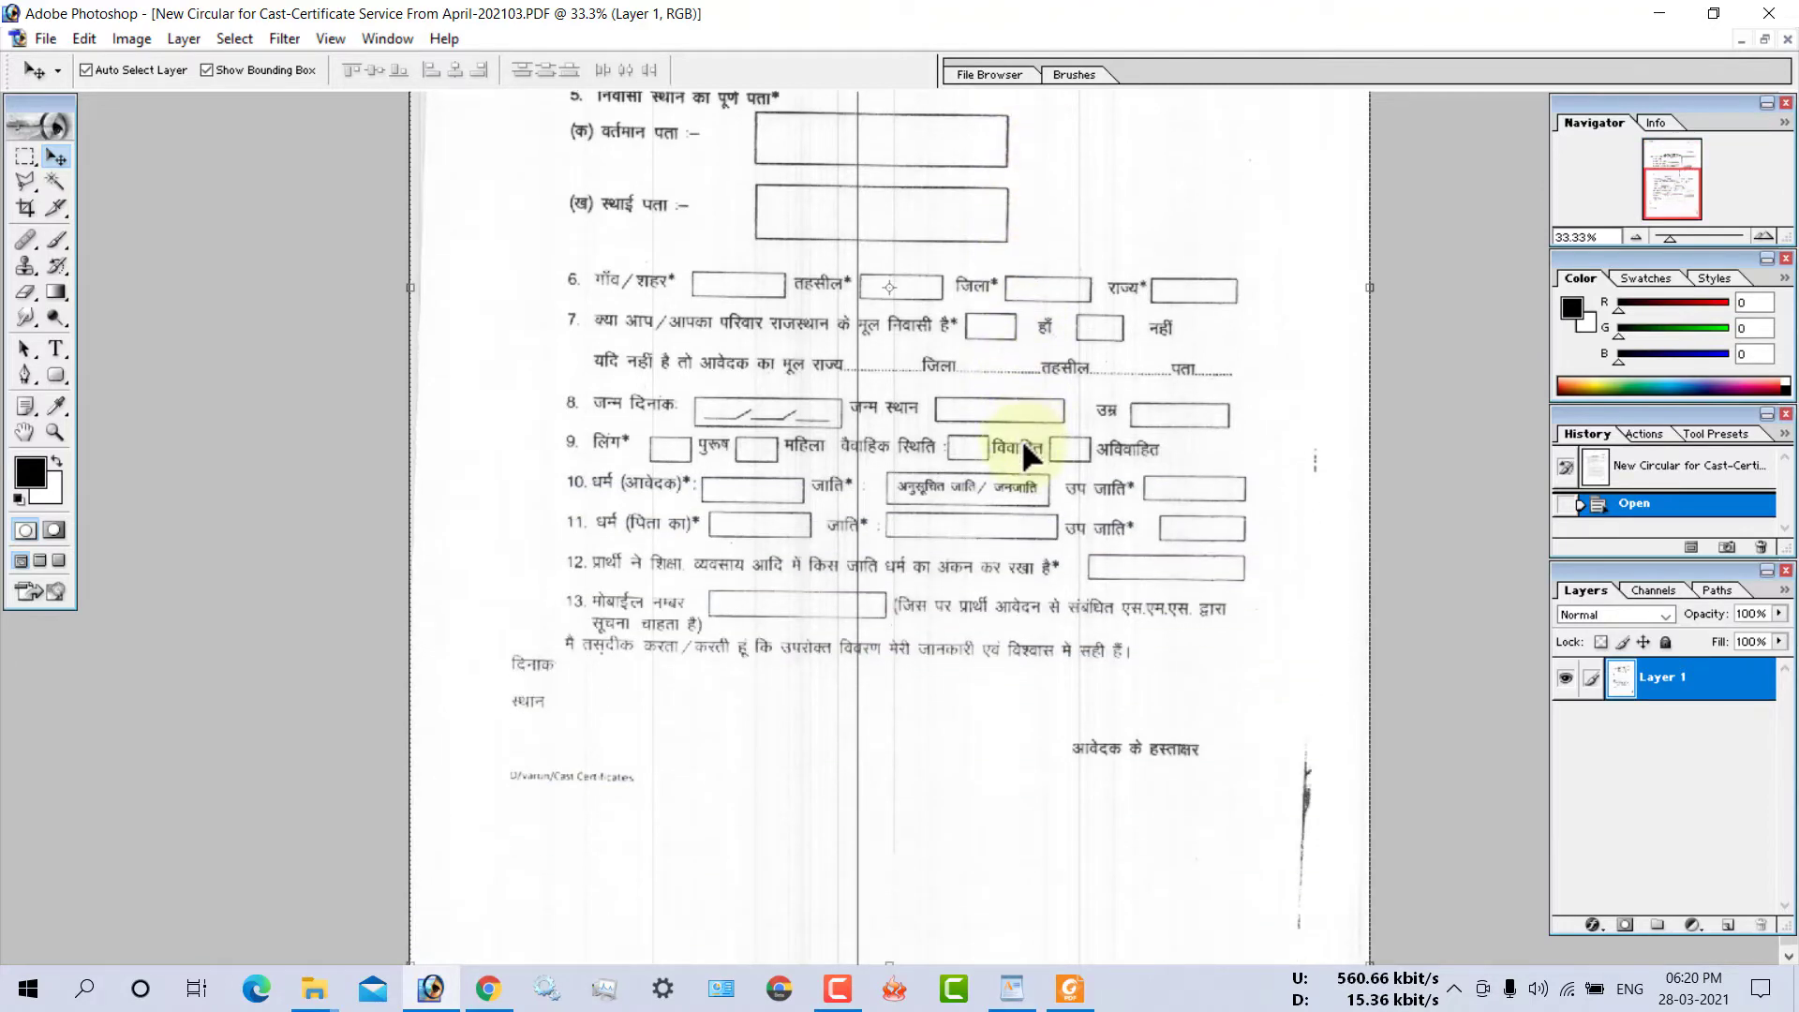
scroll(1020, 437, "up", 7)
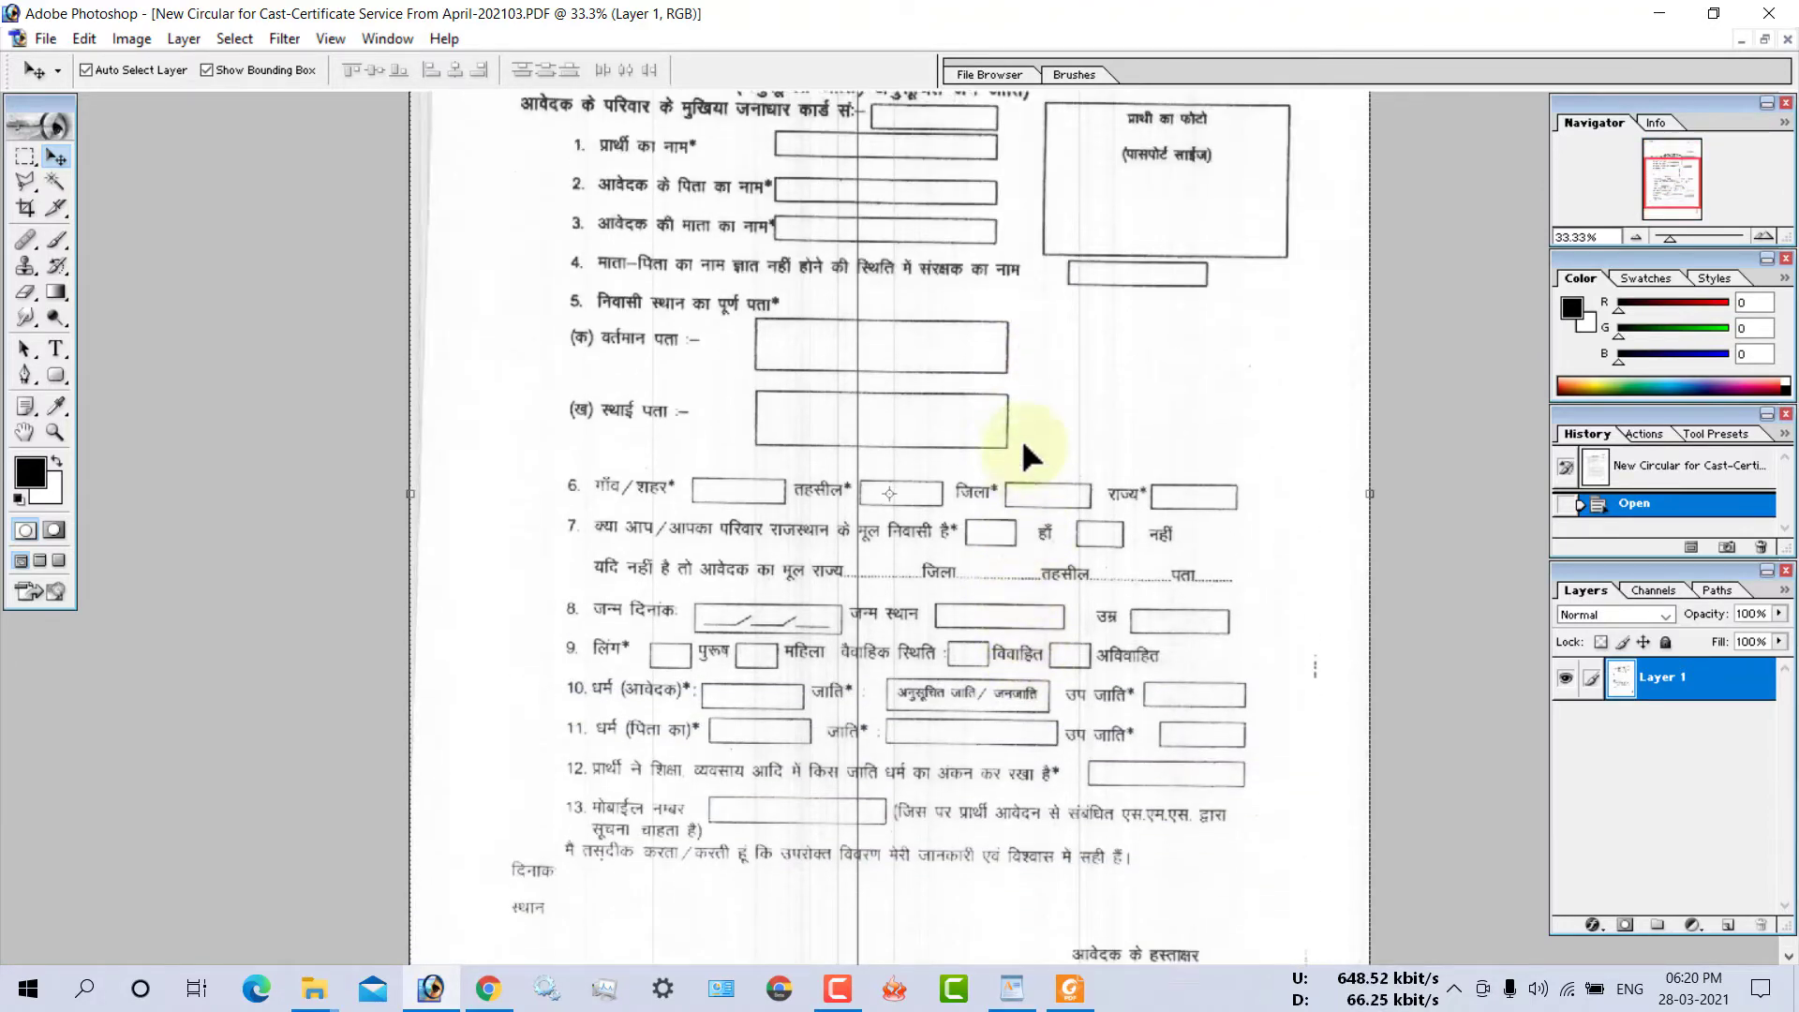
scroll(1019, 434, "up", 2)
left_click(489, 989)
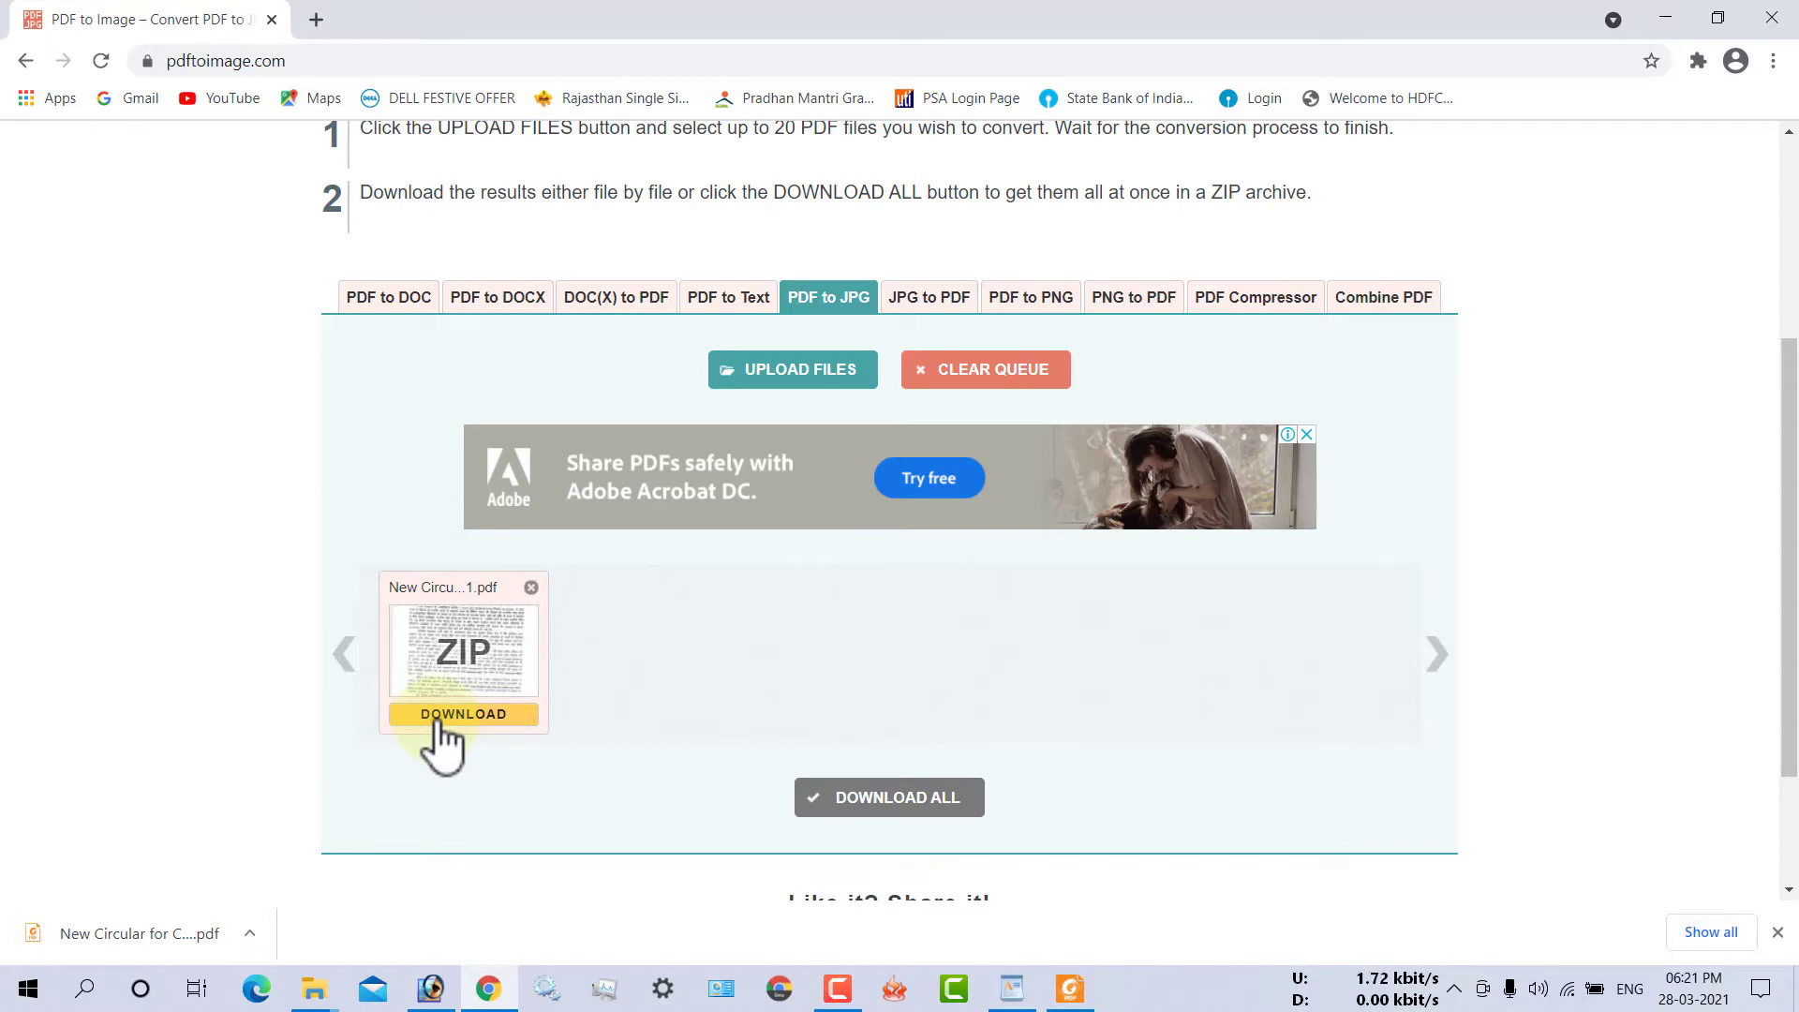
- Download all converted pages as pdftoimage.zip, dismiss the ad, and show the ZIP in its folder
left_click(857, 801)
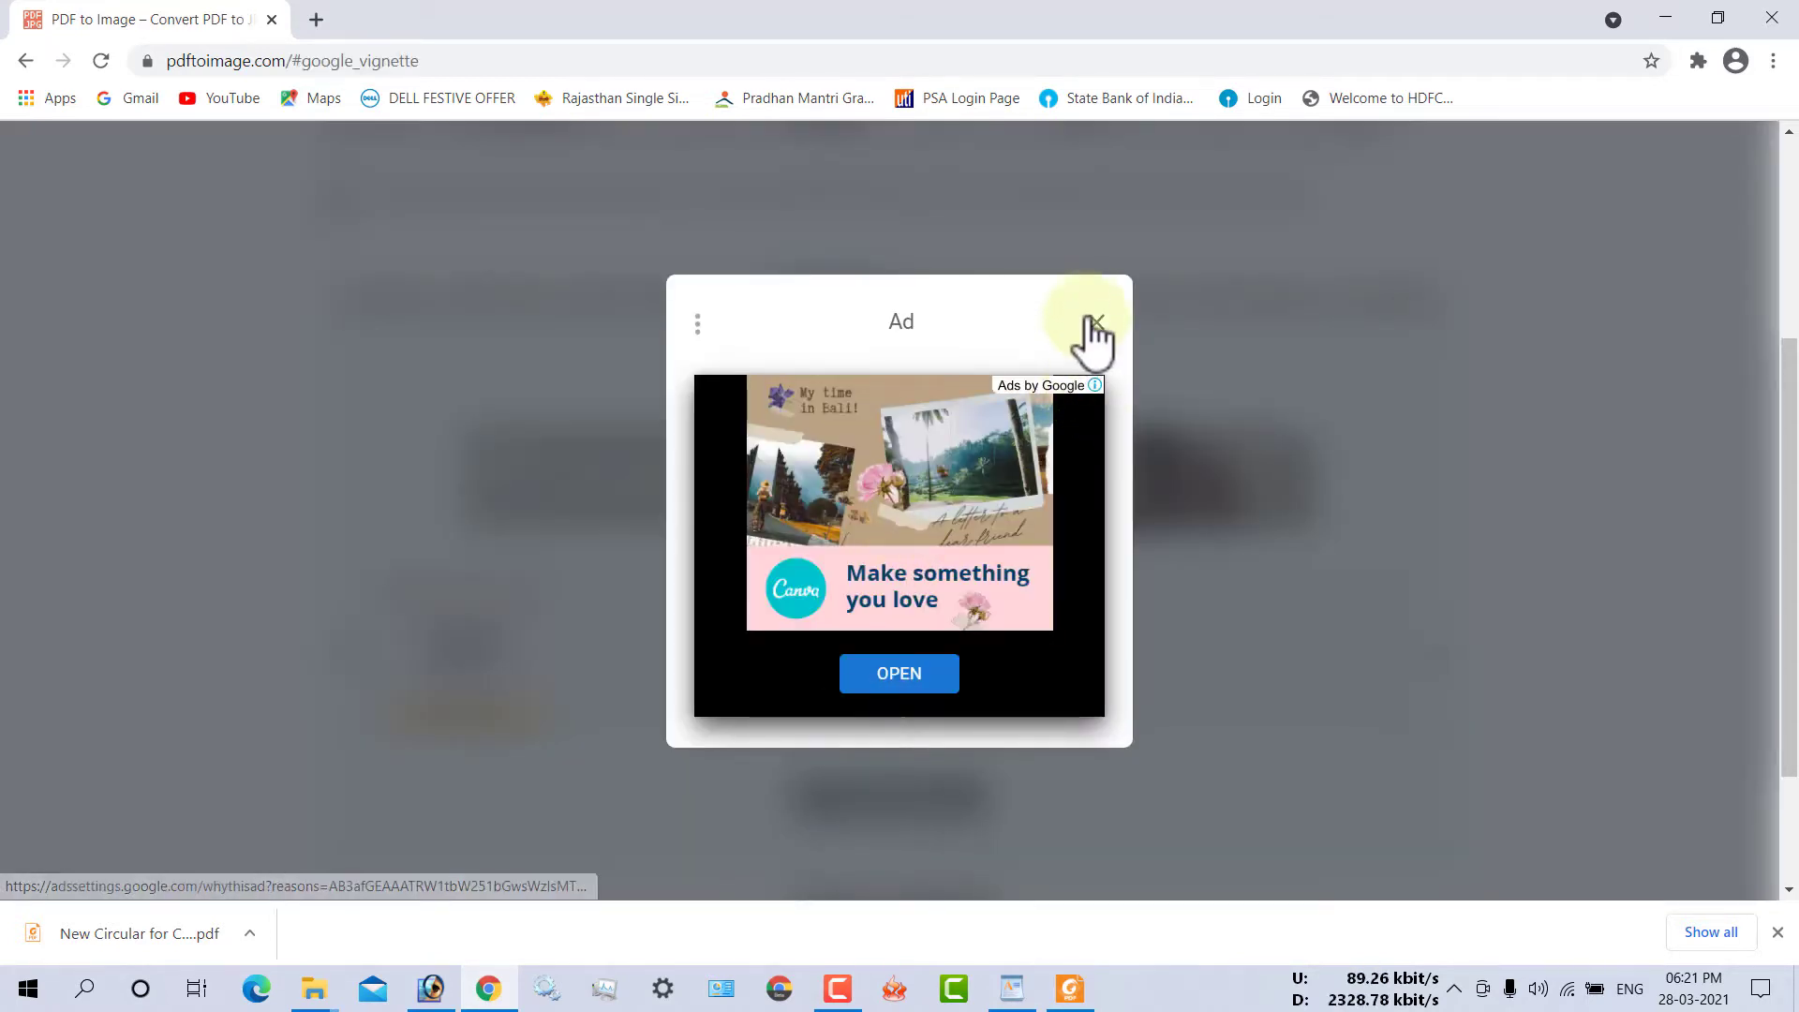
left_click(1093, 323)
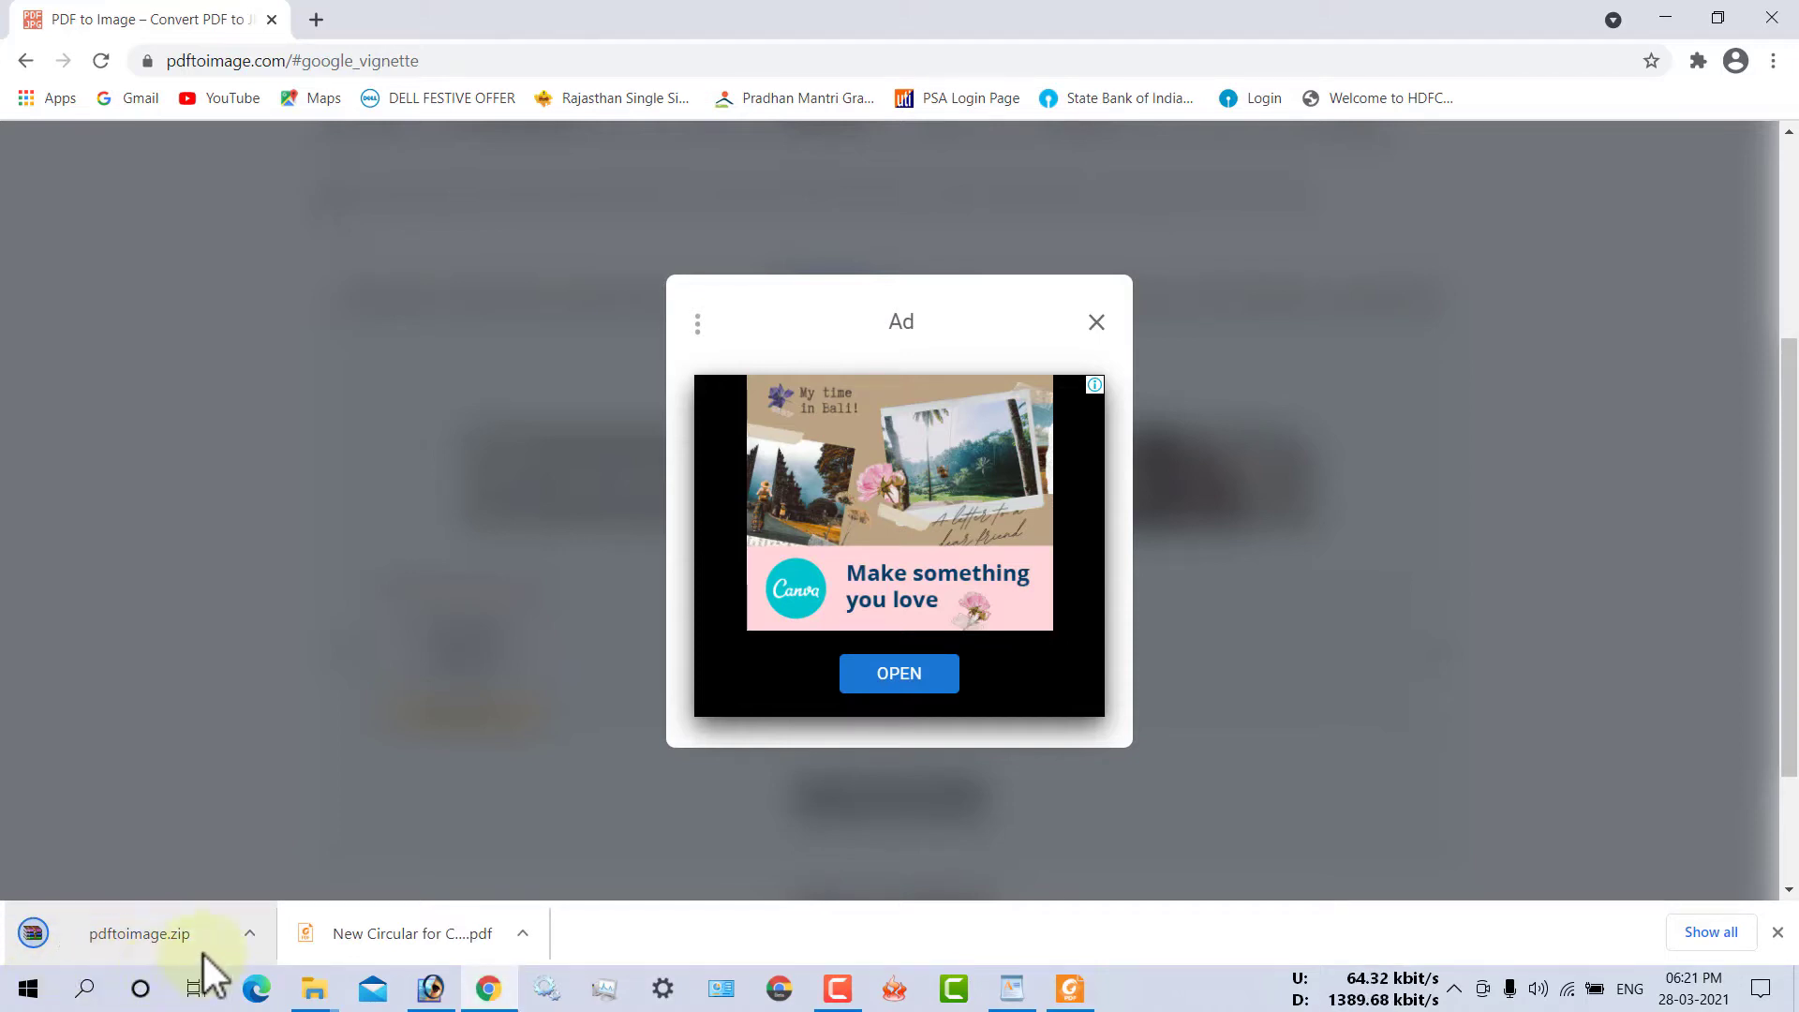
left_click(251, 931)
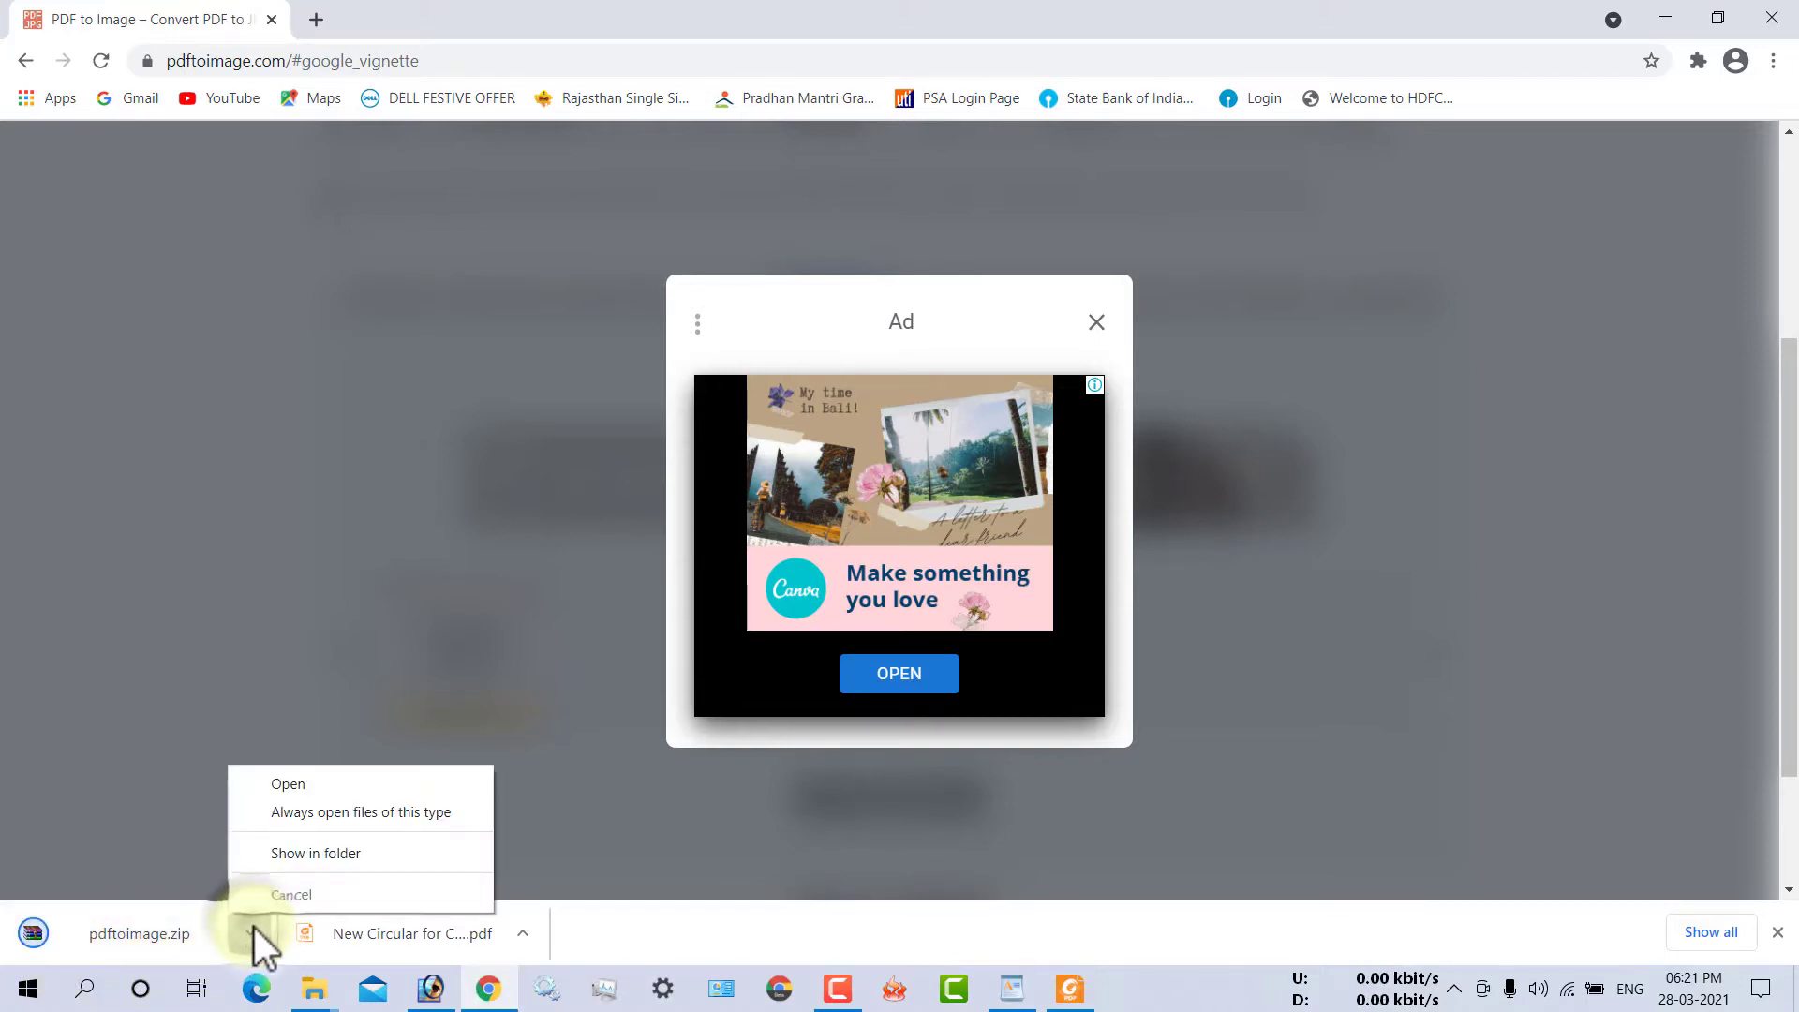
left_click(318, 853)
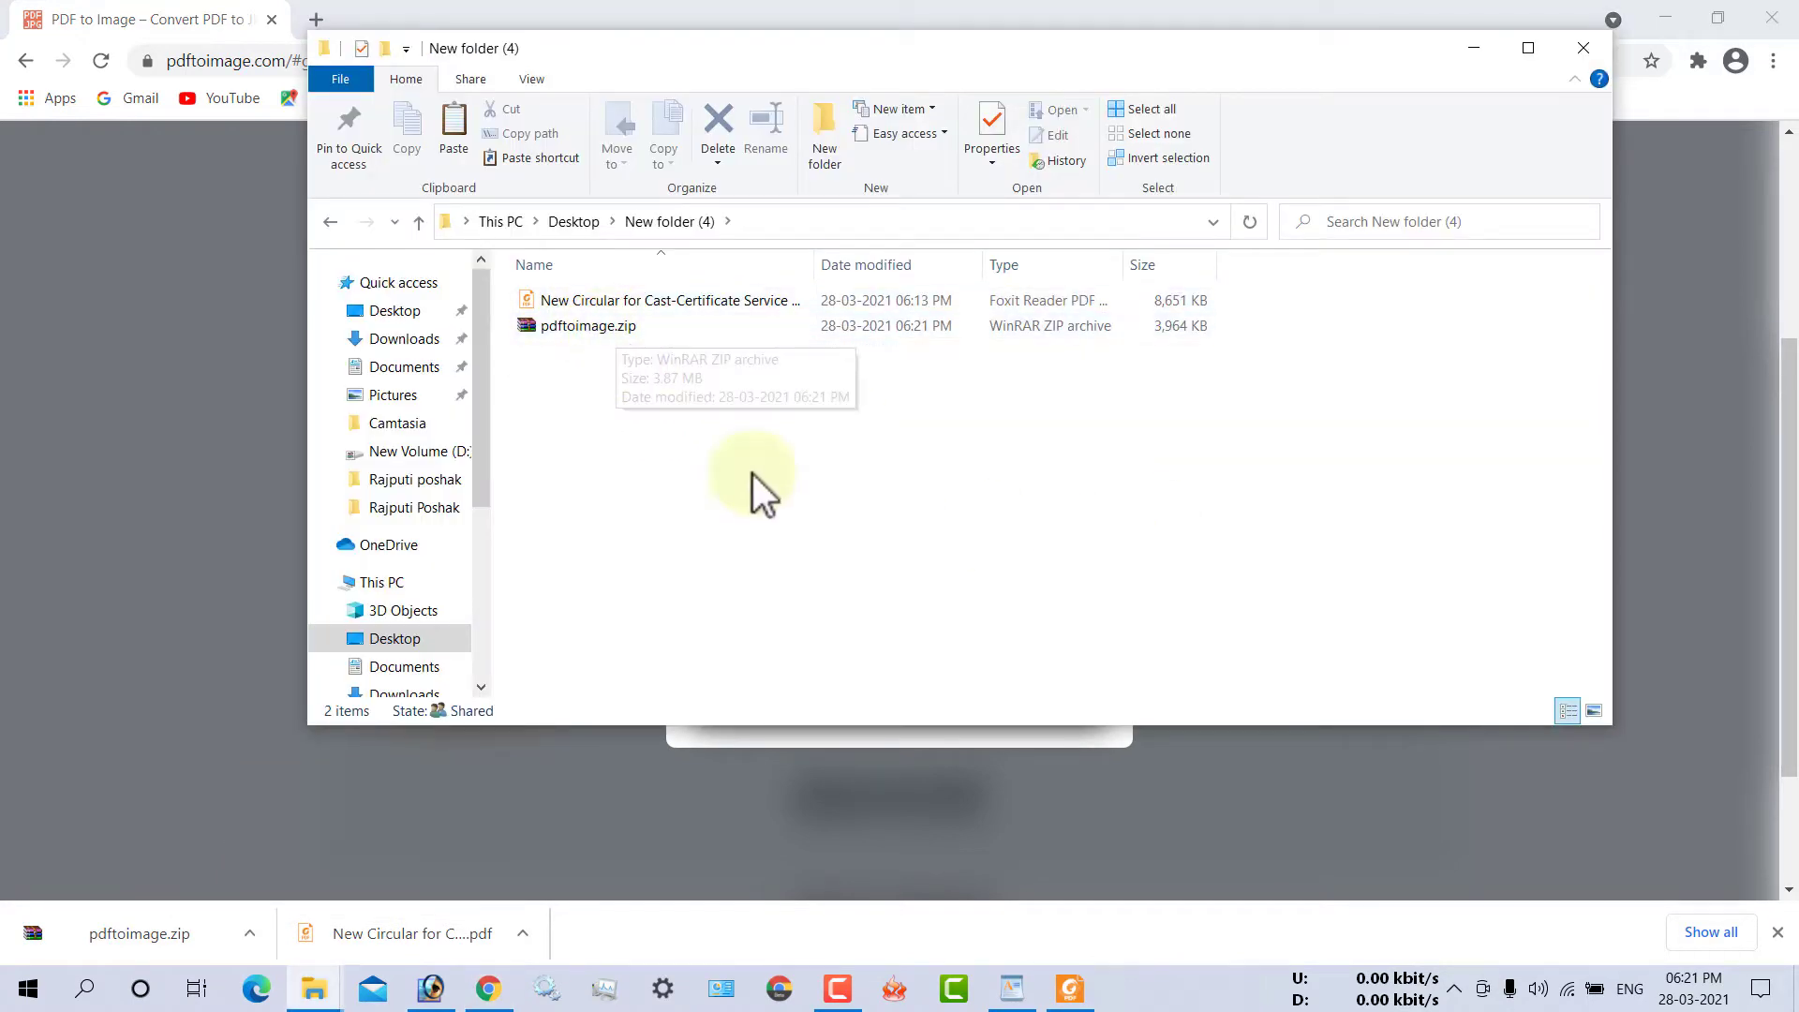
- Extract pdftoimage.zip and open its folder of 16 page images in a maximized window
right_click(587, 333)
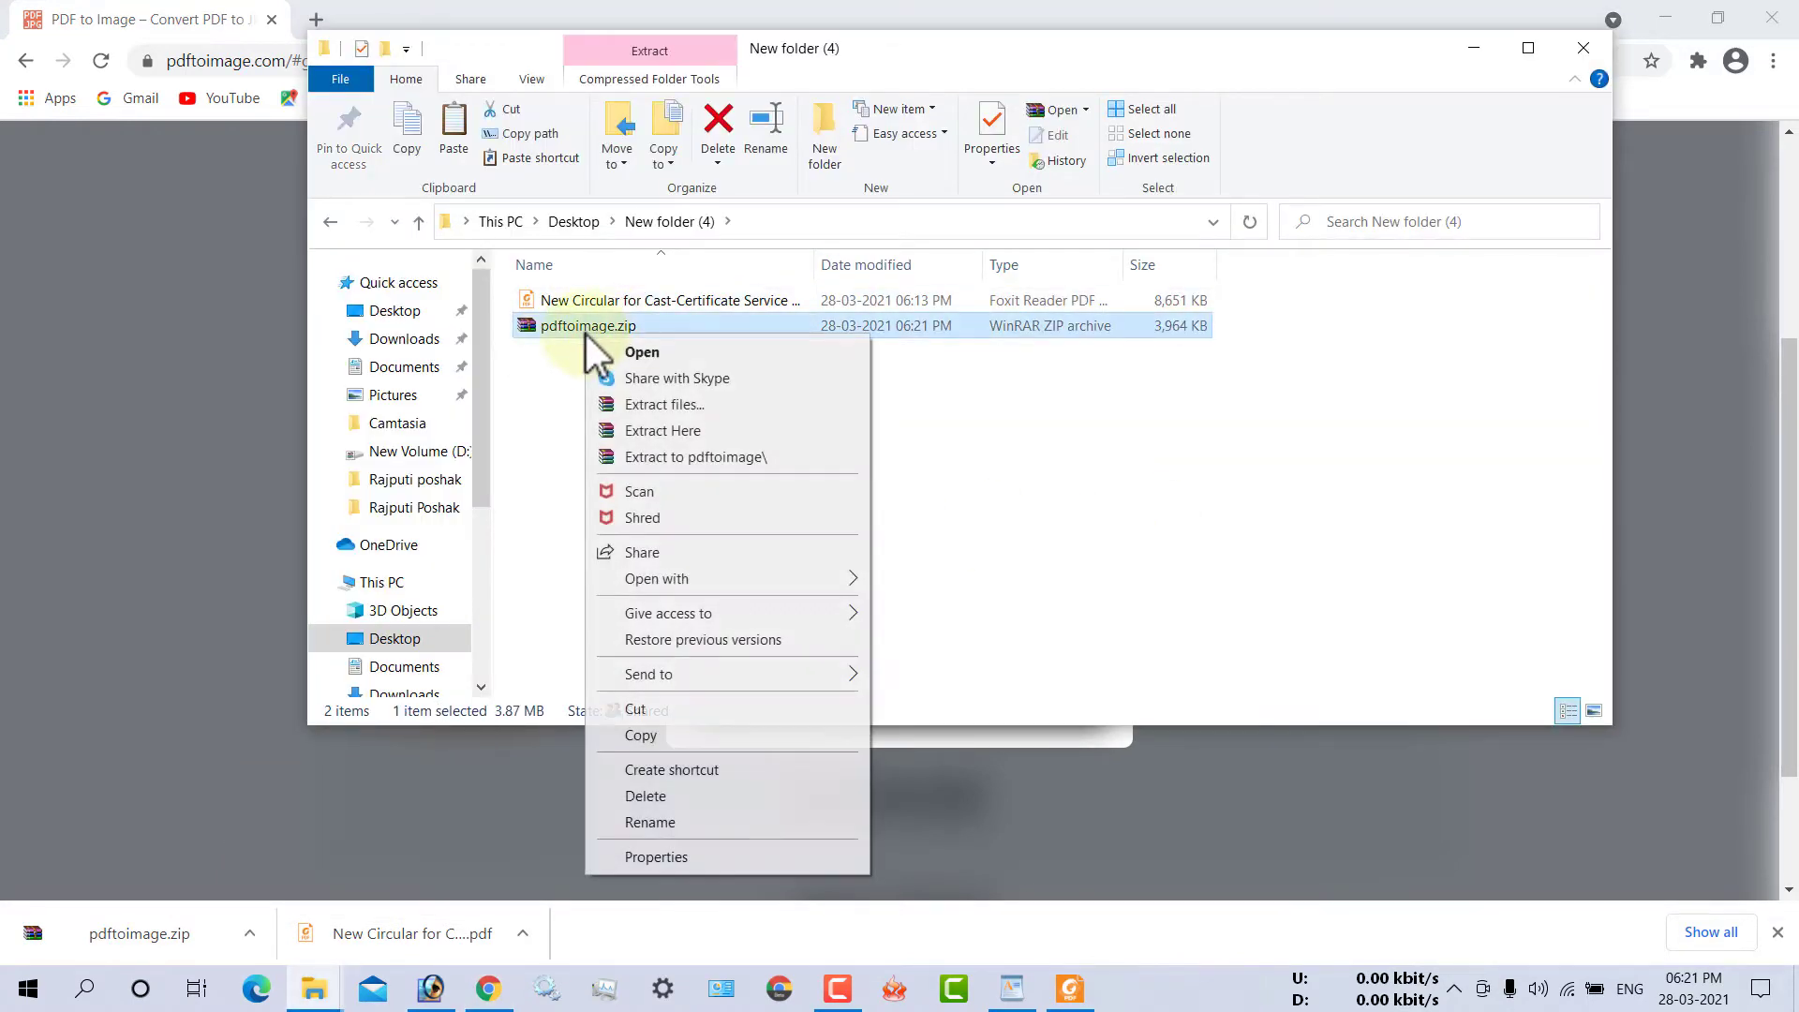
left_click(675, 411)
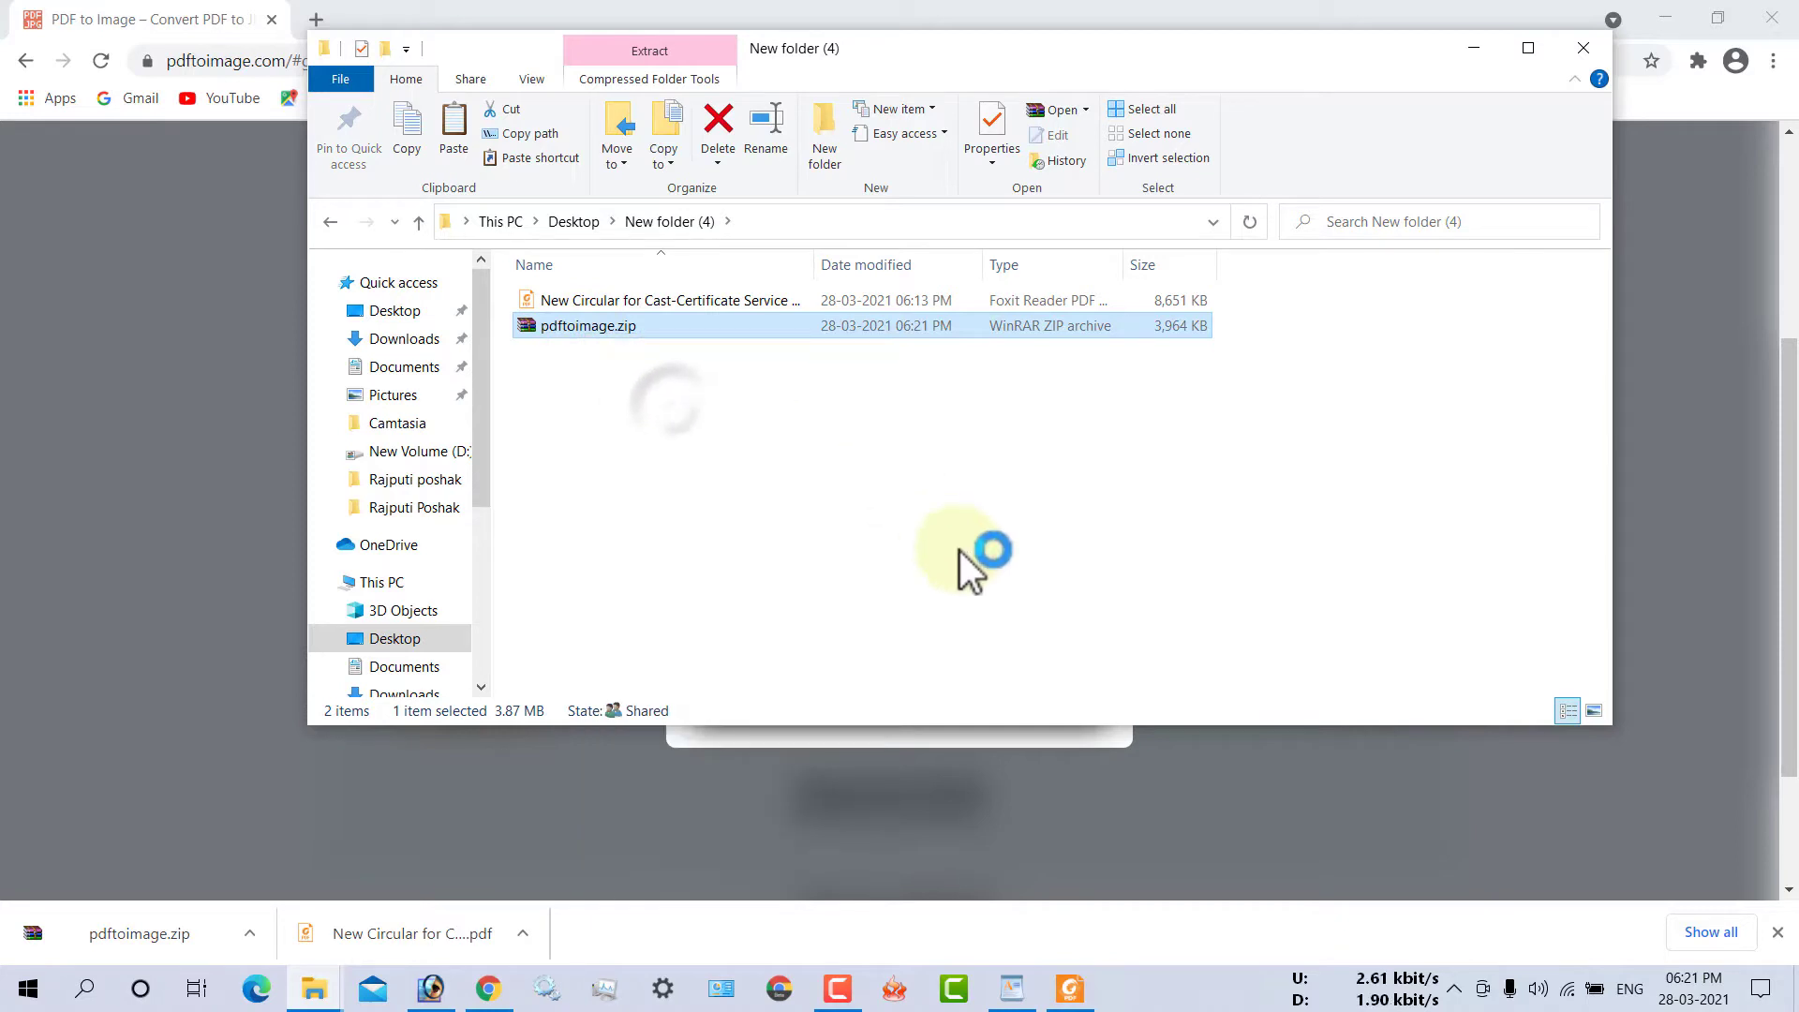
left_click(942, 729)
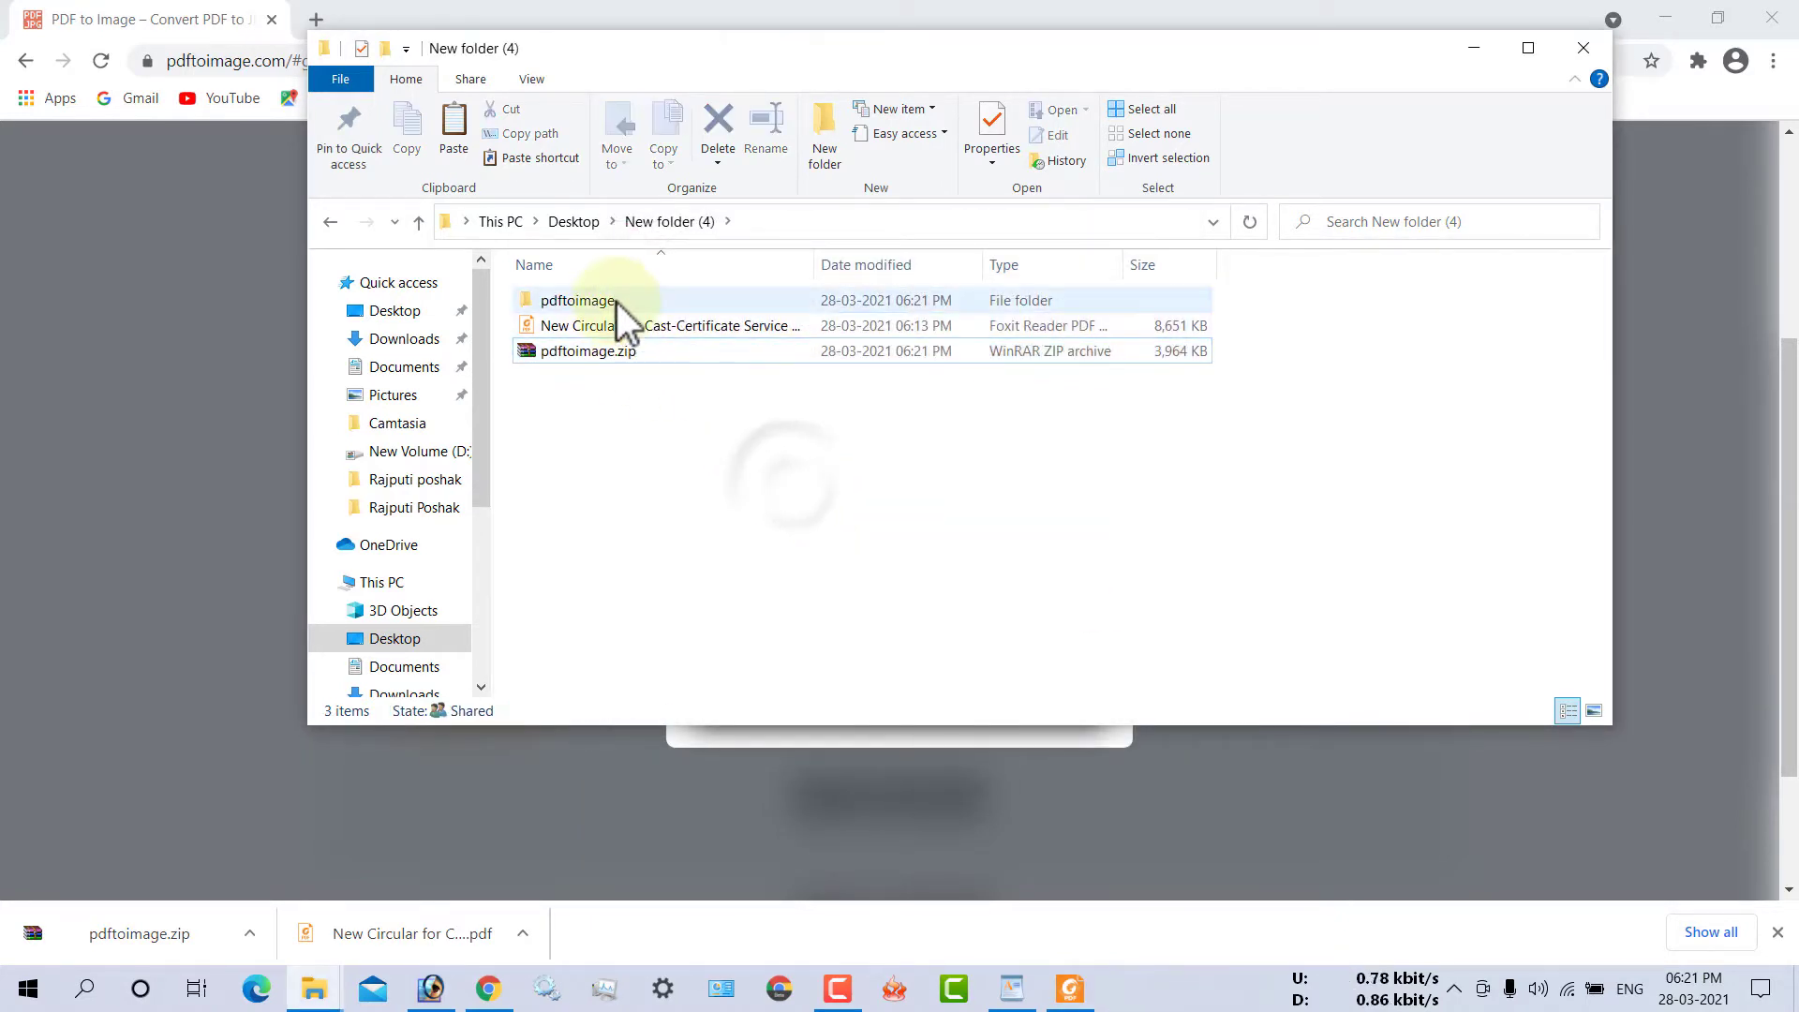
double_click(617, 302)
double_click(617, 300)
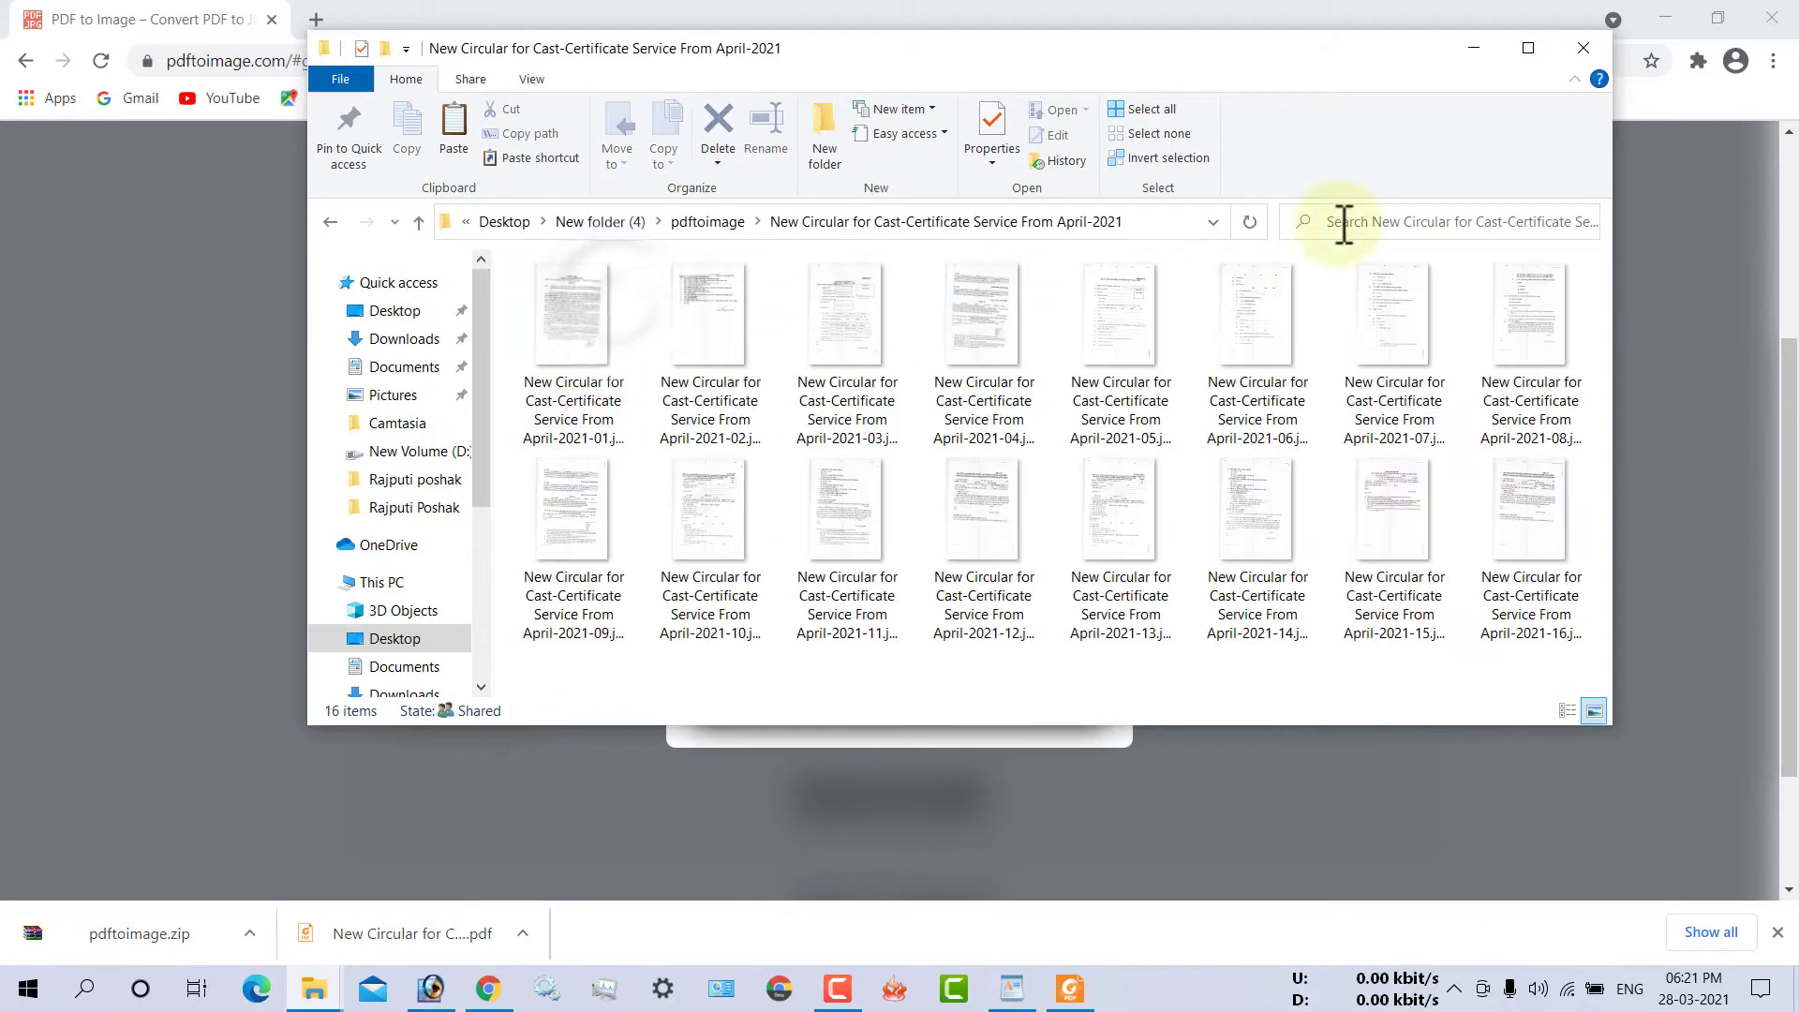
left_click(1527, 48)
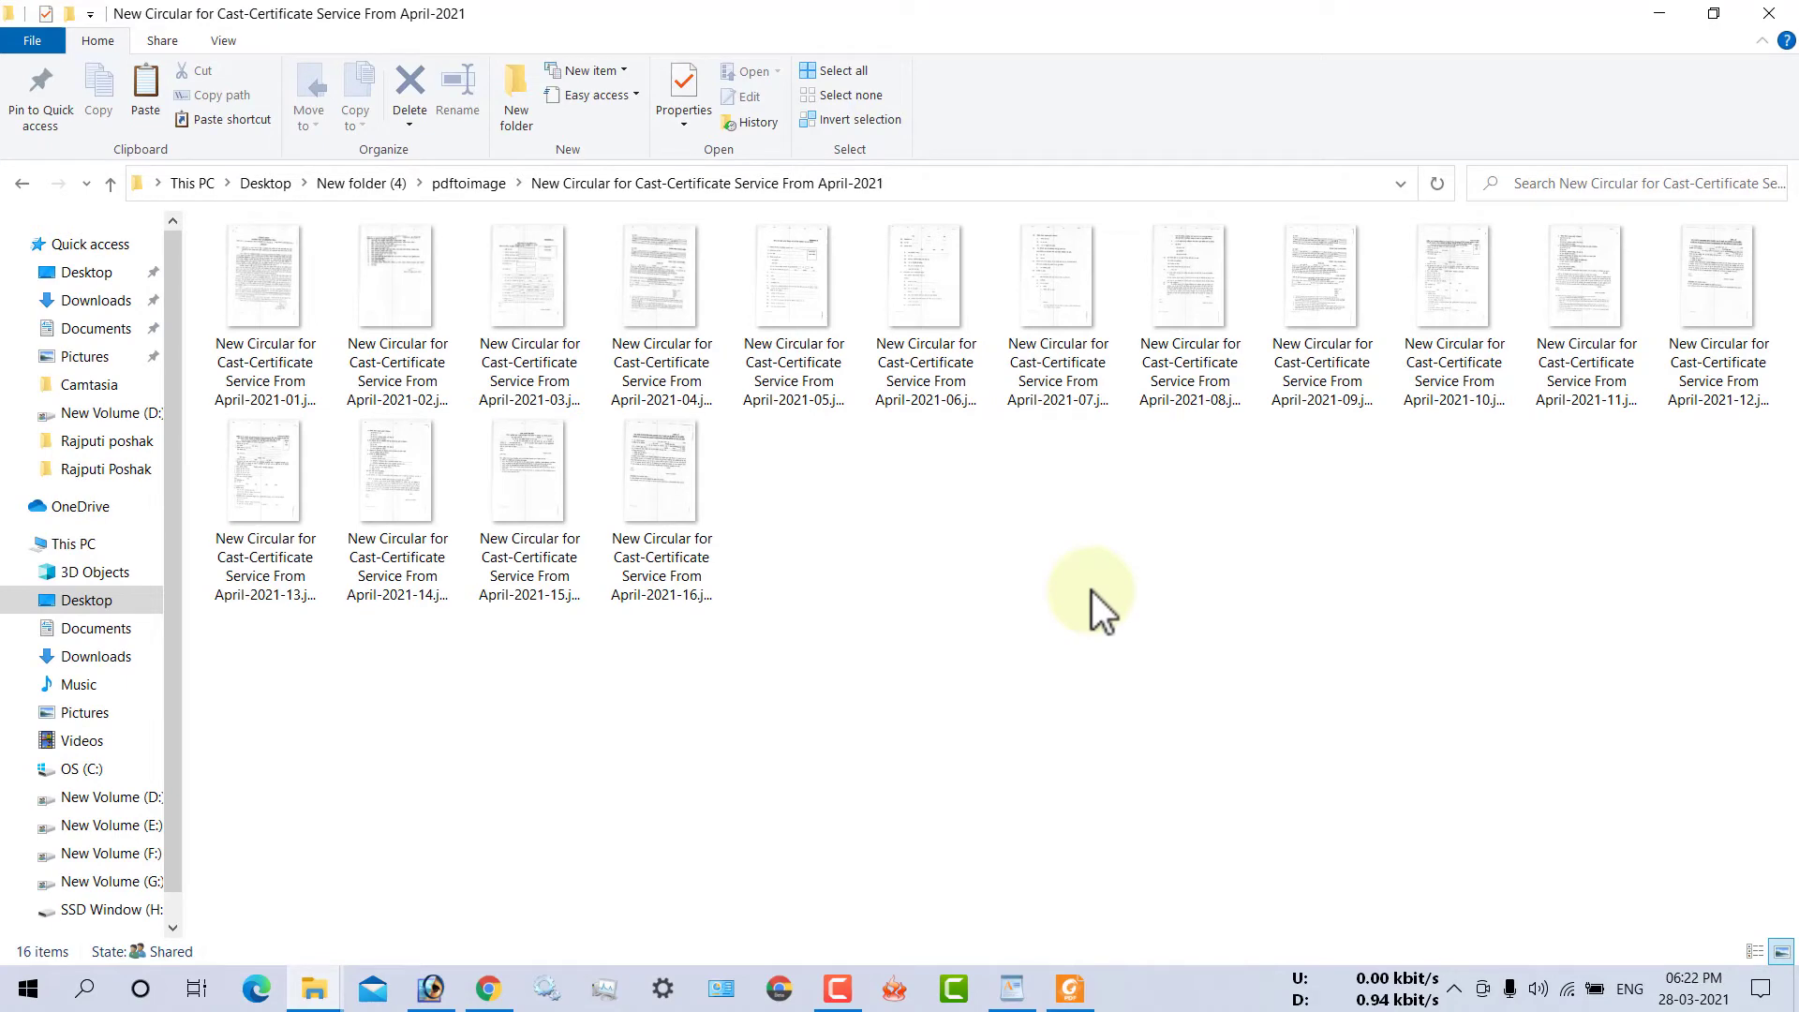
- Preview the third and fifth page images in the image viewer
double_click(545, 284)
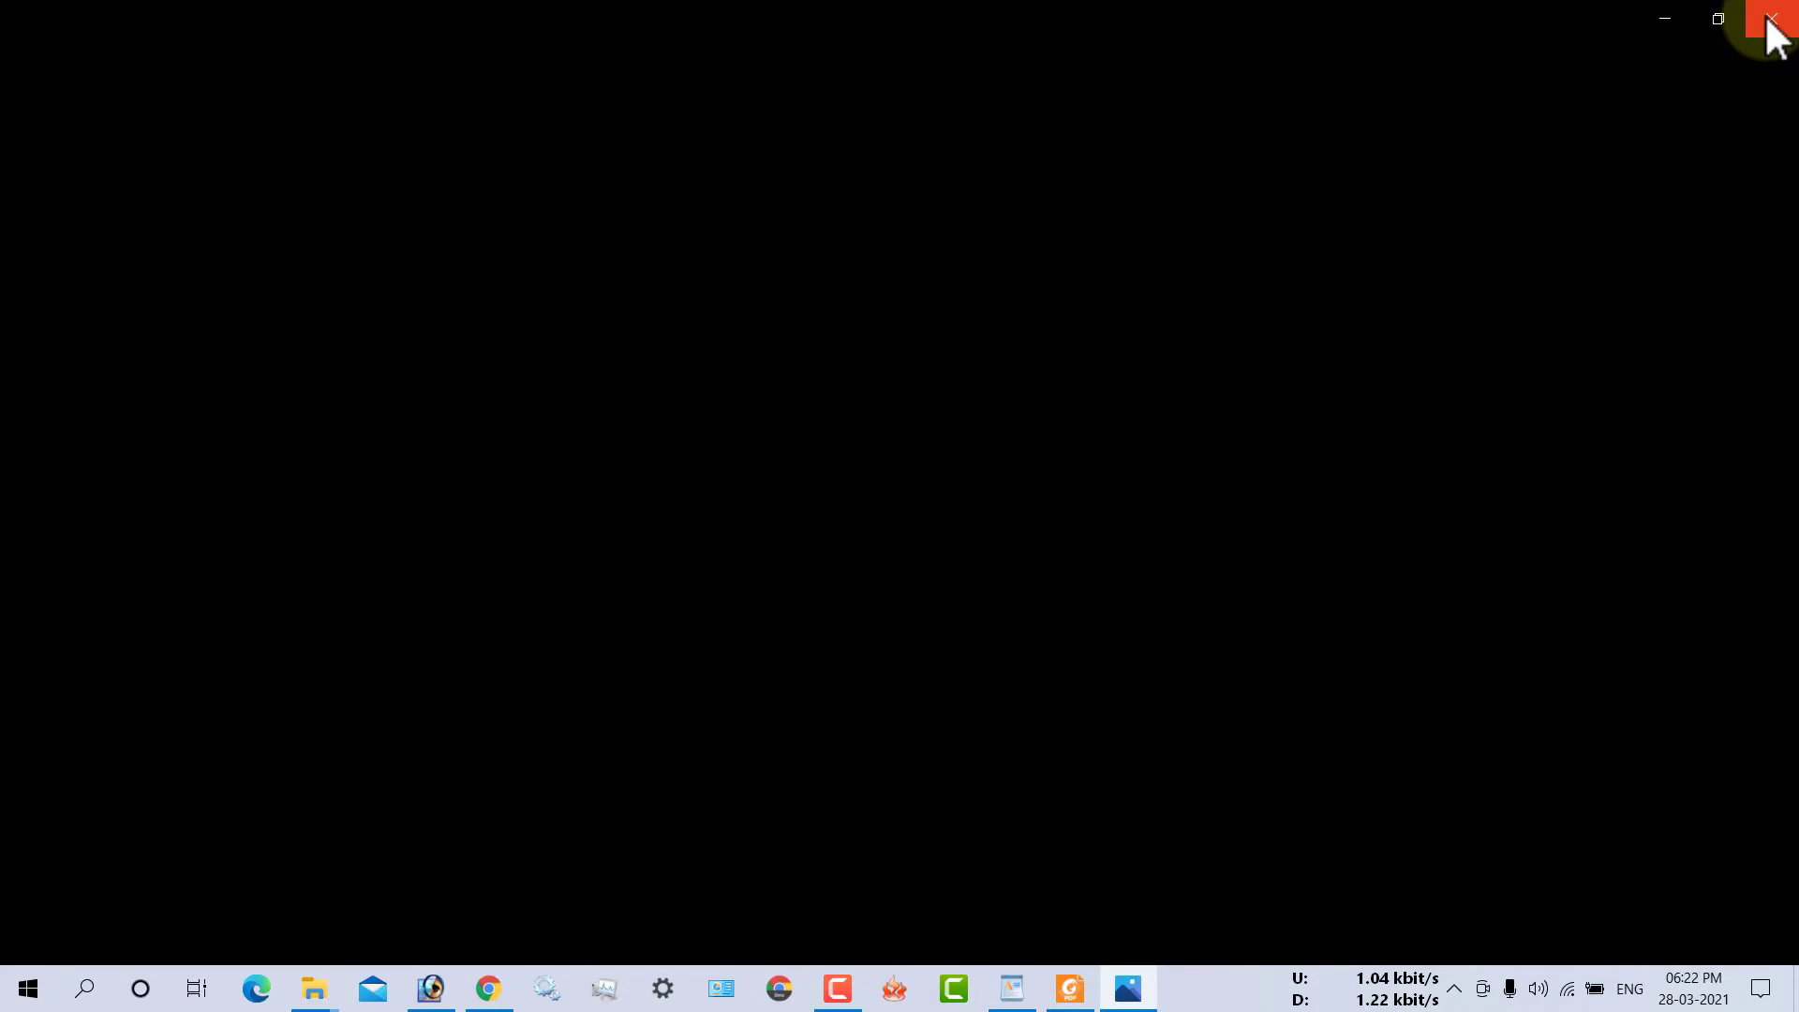
left_click(1769, 18)
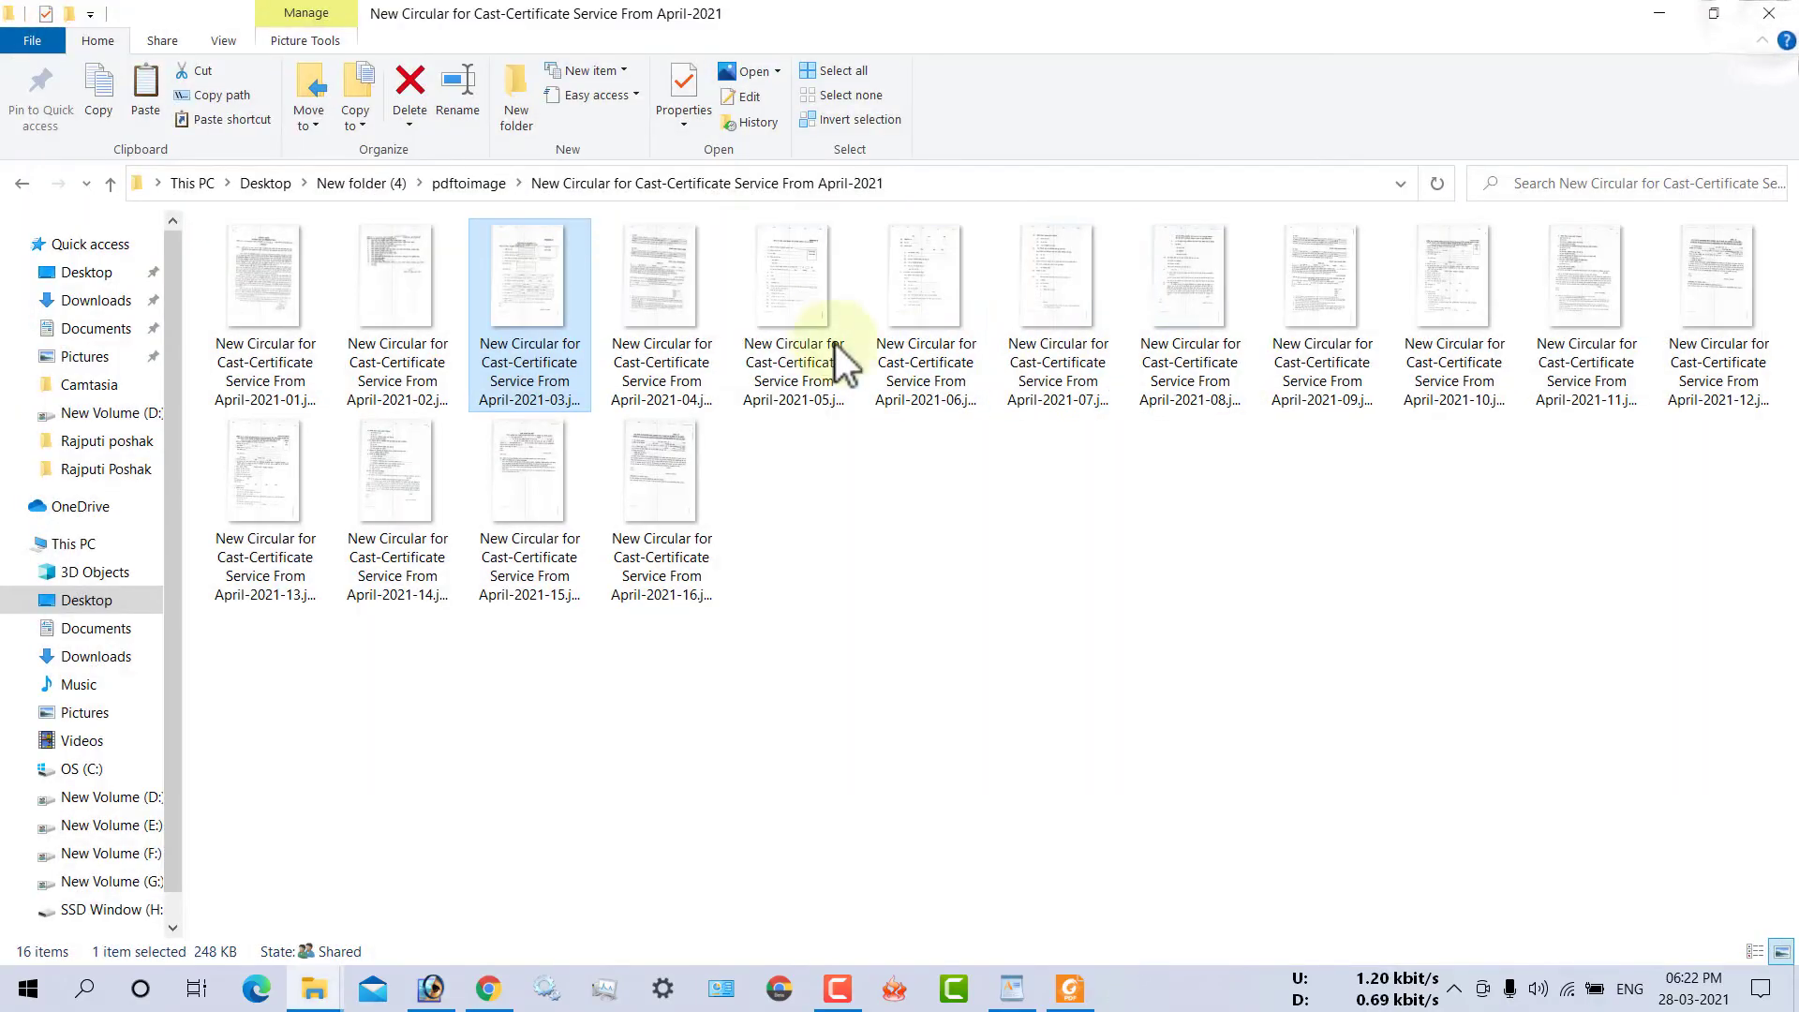
double_click(798, 283)
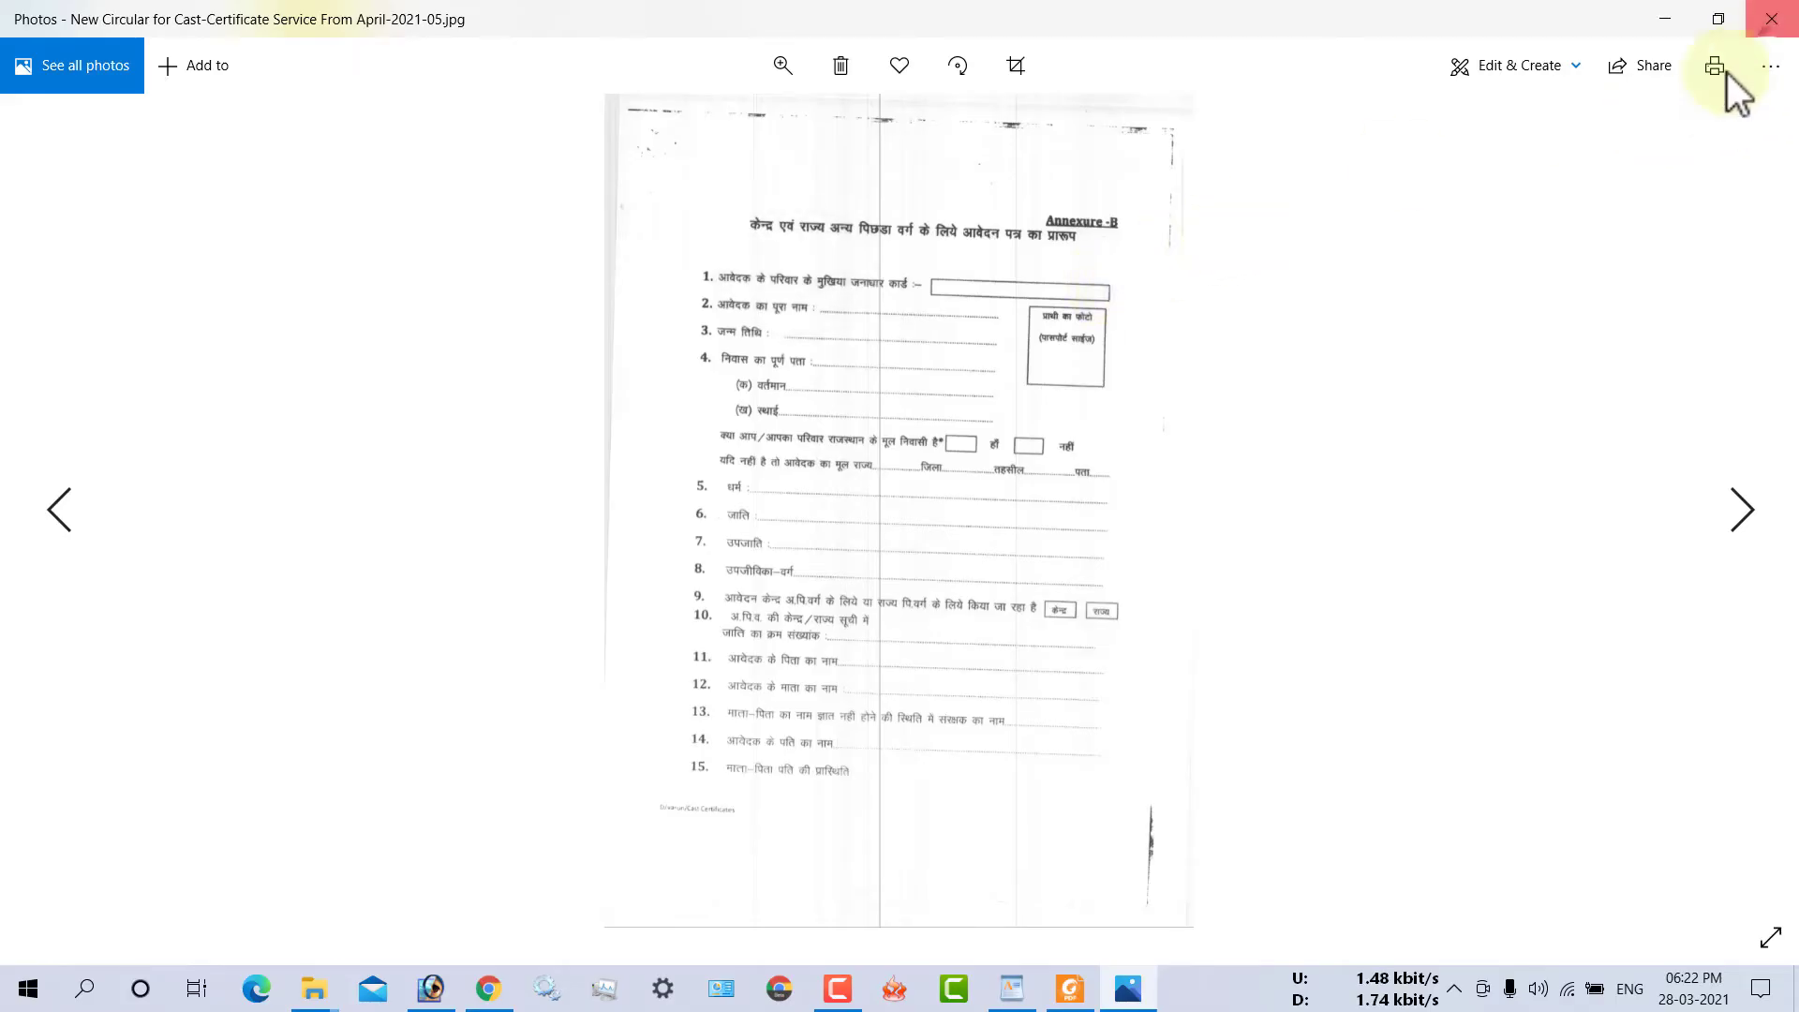
left_click(1771, 19)
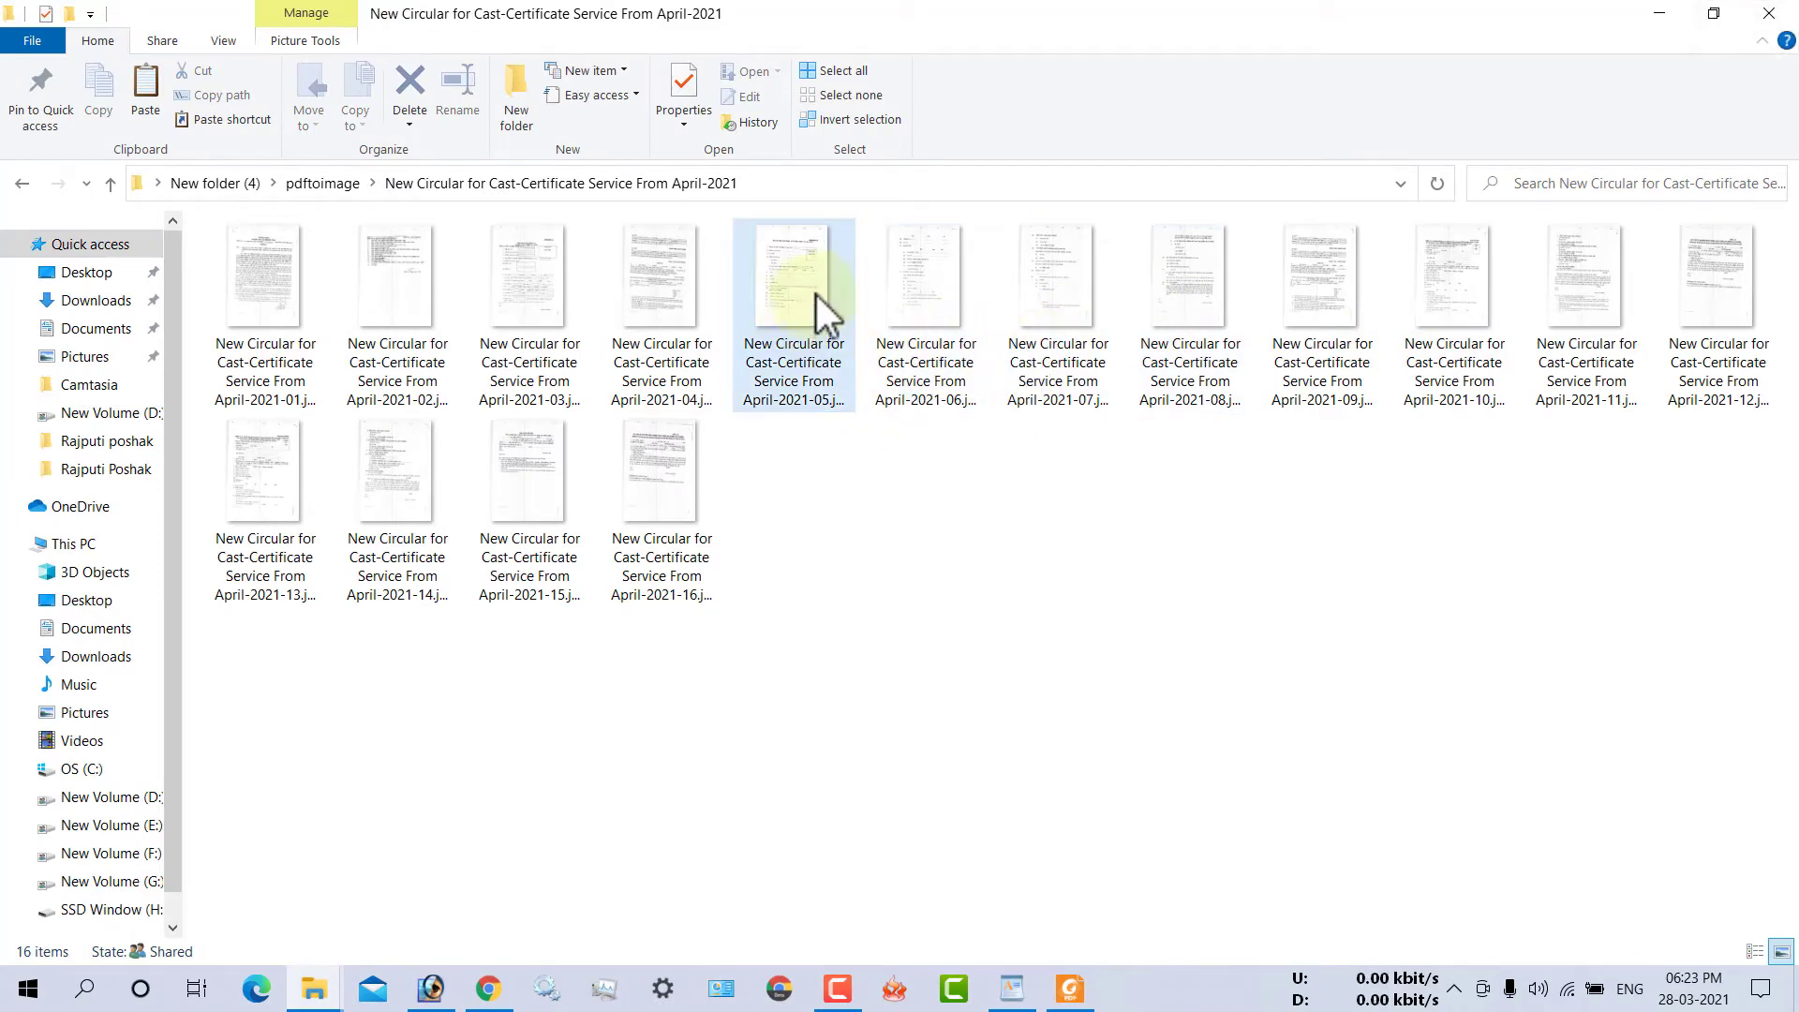
- Select the page images April-2021-05 through 09
left_click(789, 288)
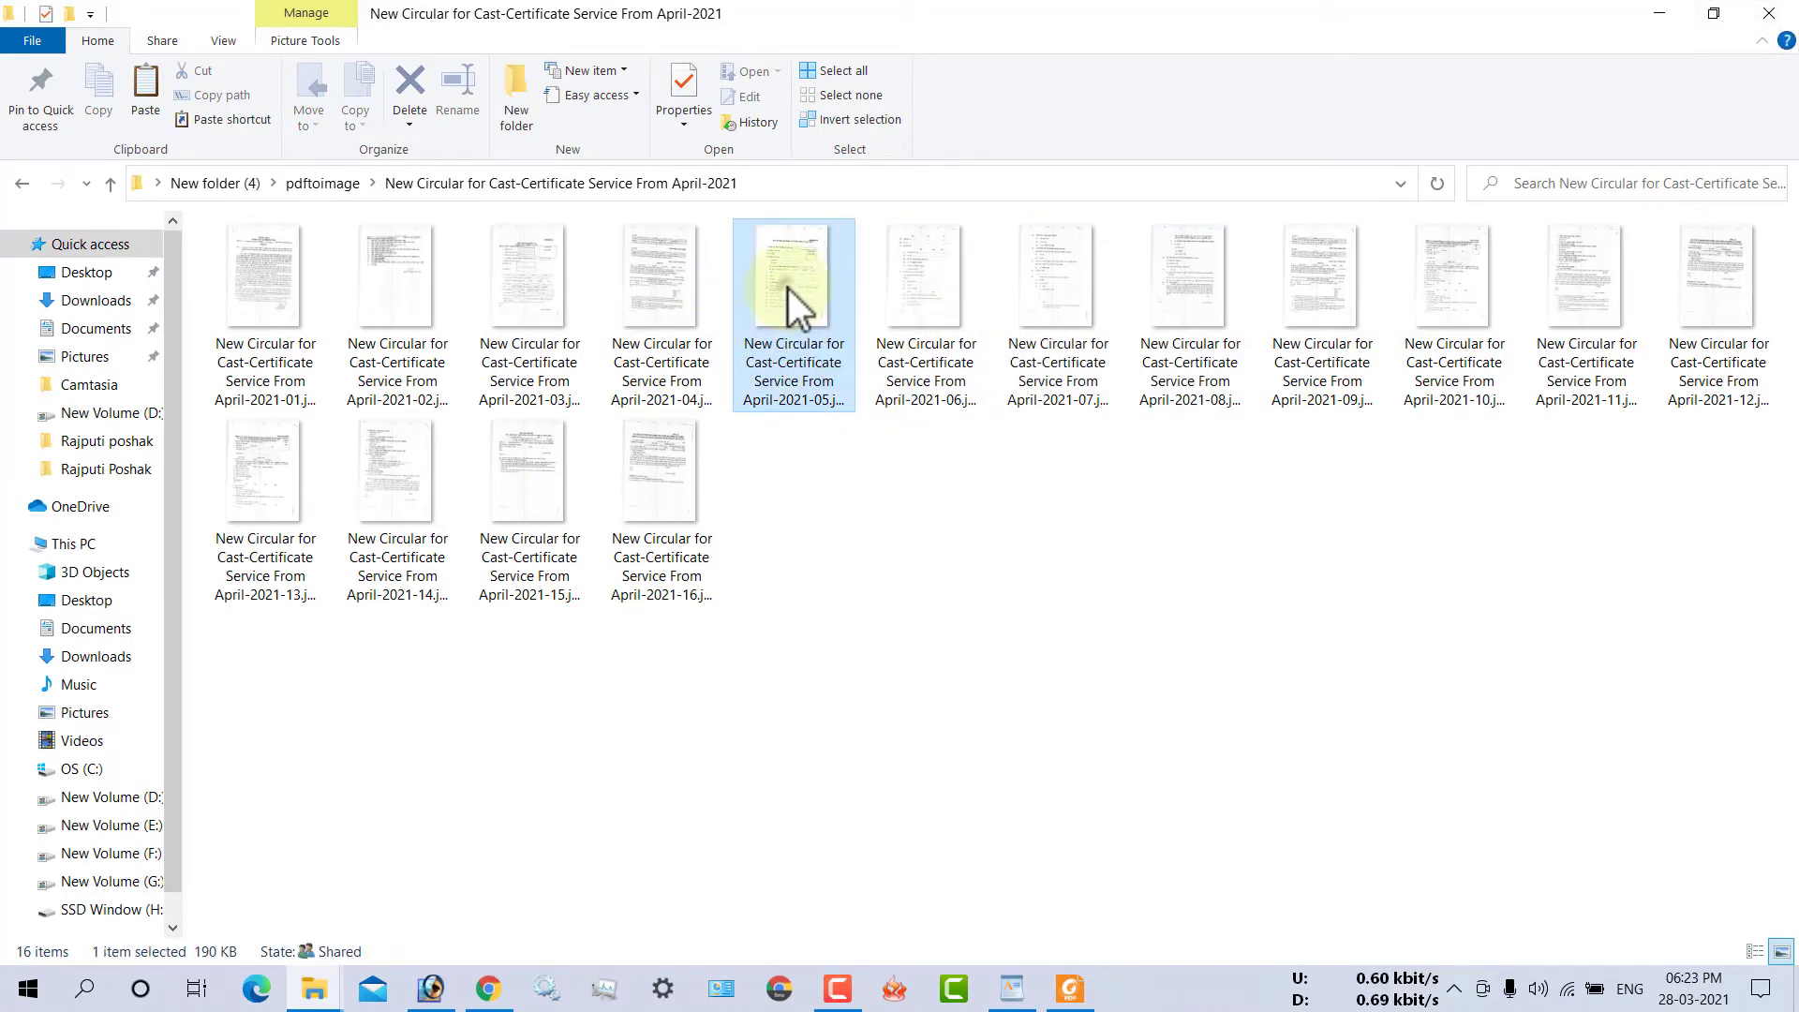
left_click(909, 291, "ctrl")
left_click(1053, 262, "ctrl")
left_click(1208, 273, "ctrl")
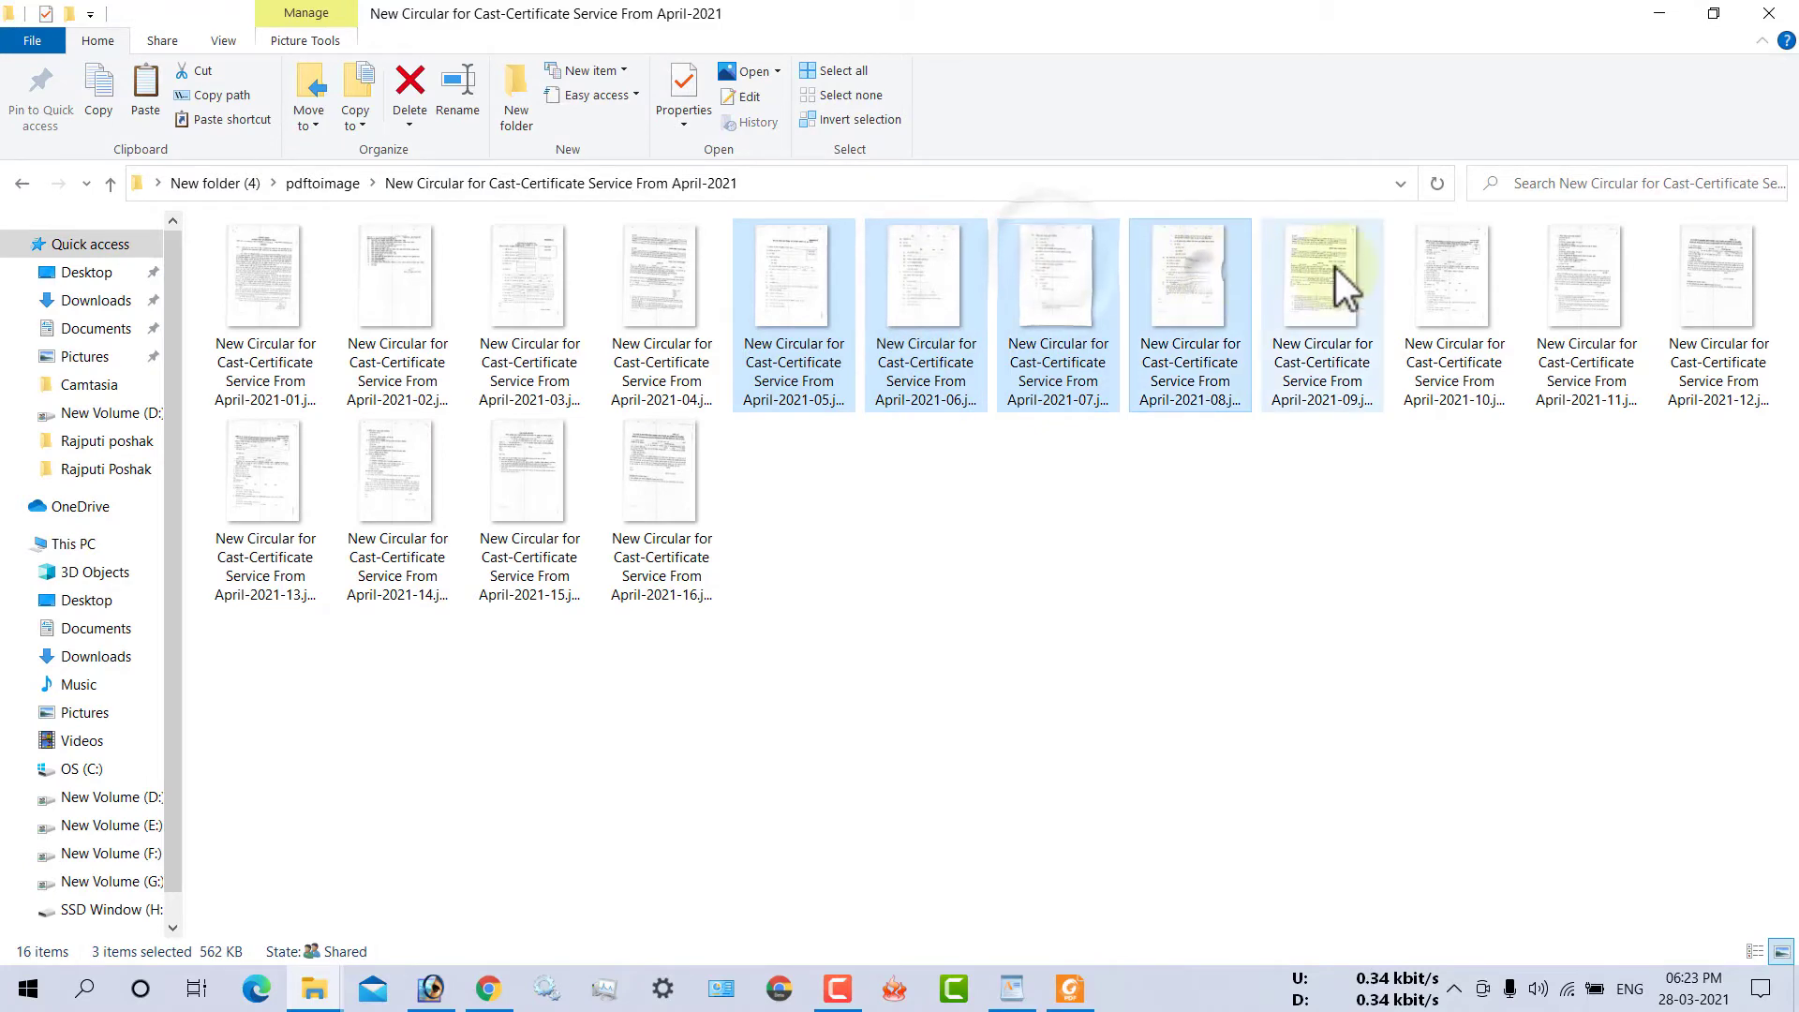
left_click(1344, 265, "ctrl")
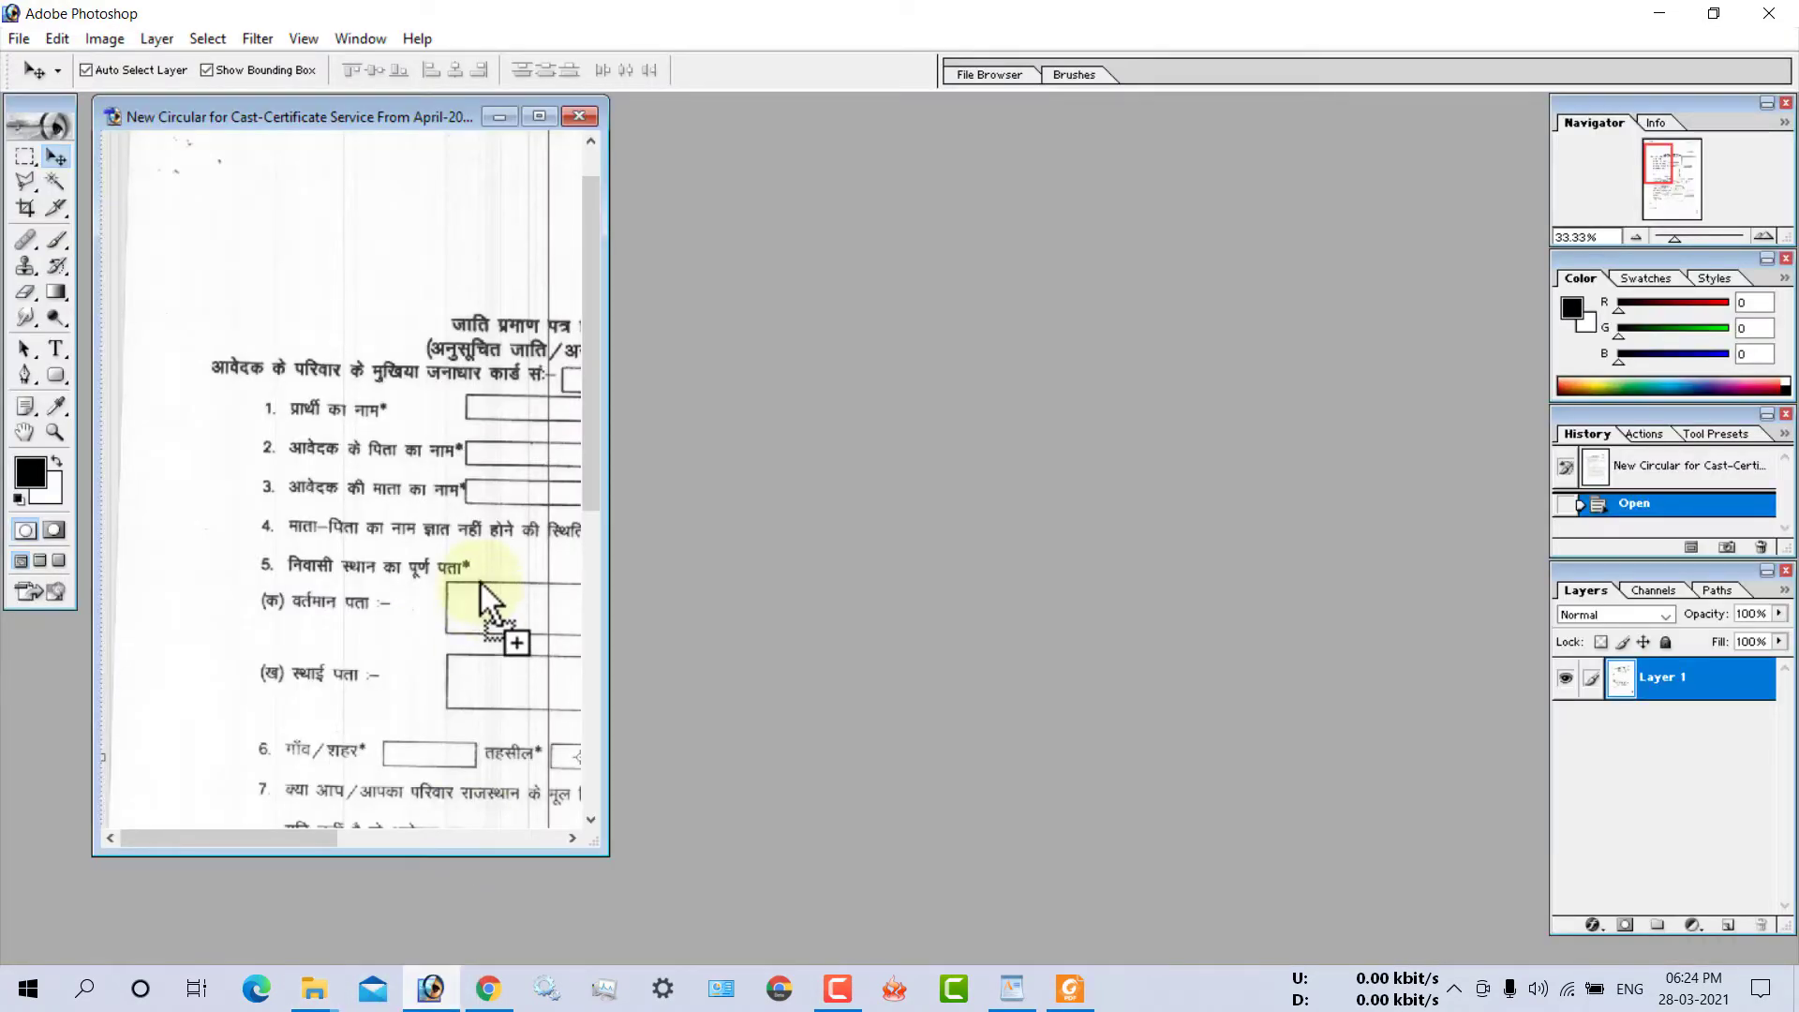
- Open the selected JPGs in Photoshop and maximize page 05, checking it at 100% then 50%
left_click_drag(784, 317, 495, 475)
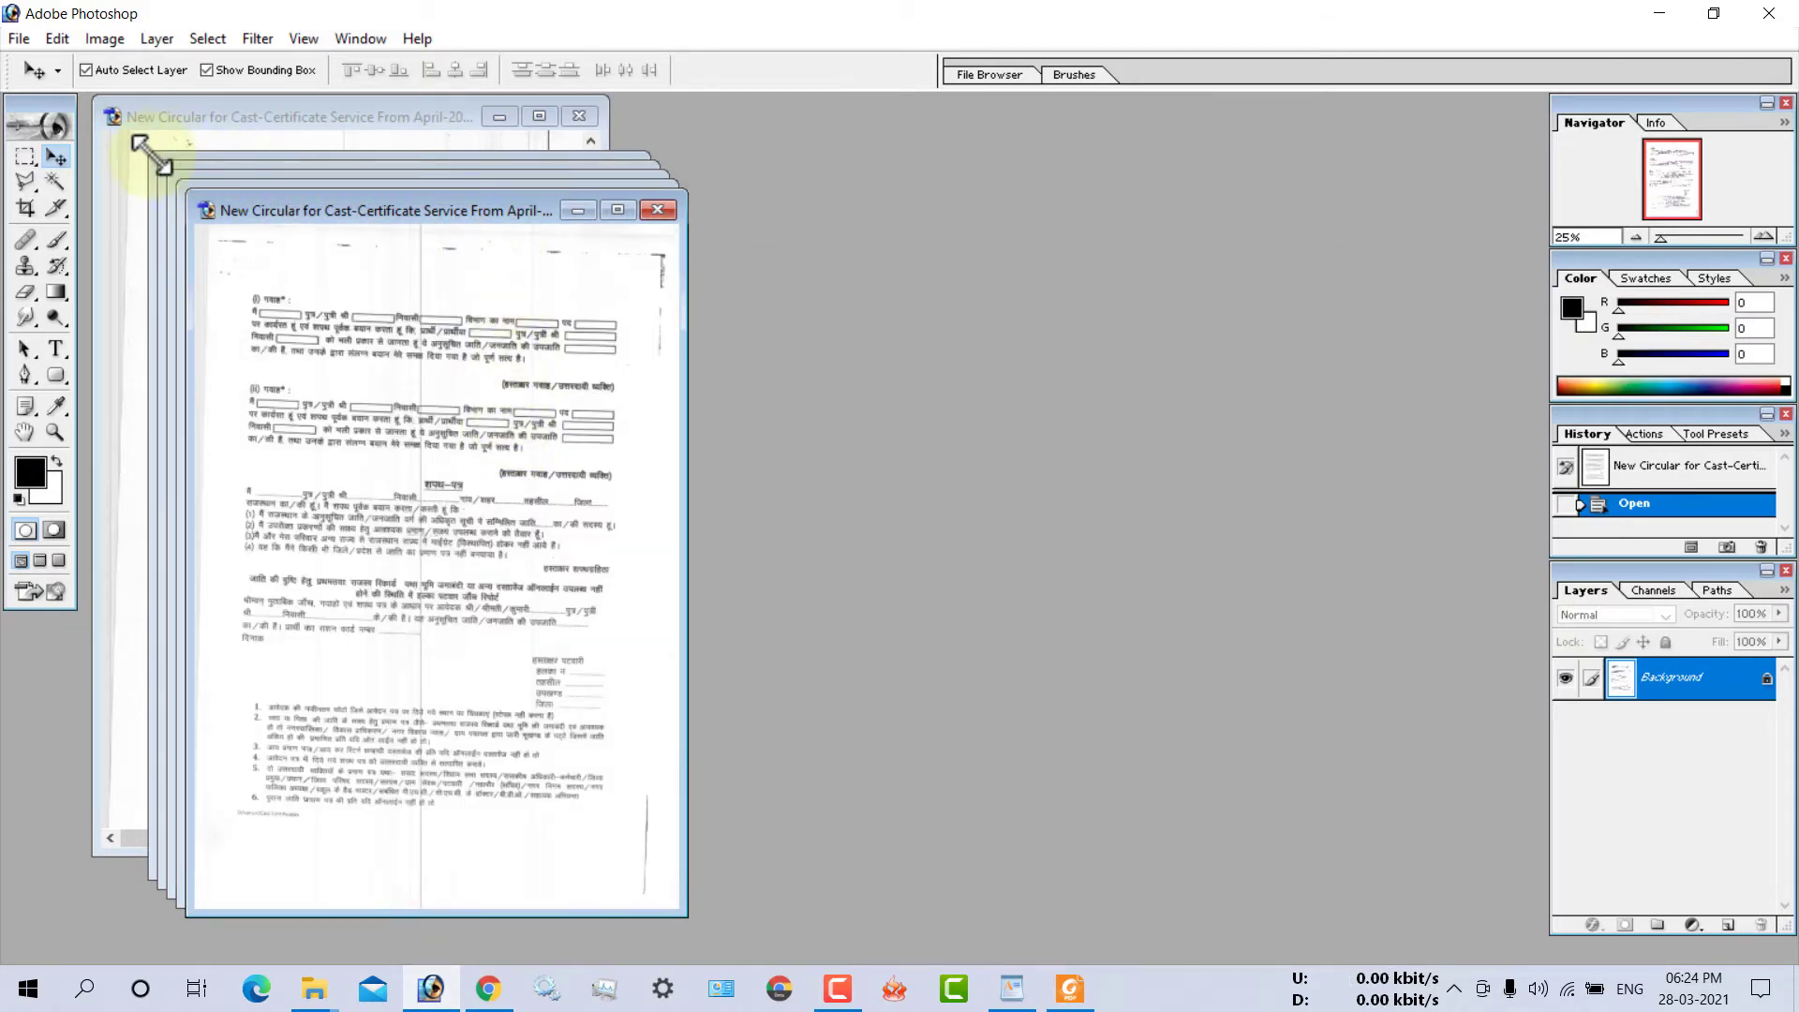
left_click(588, 174)
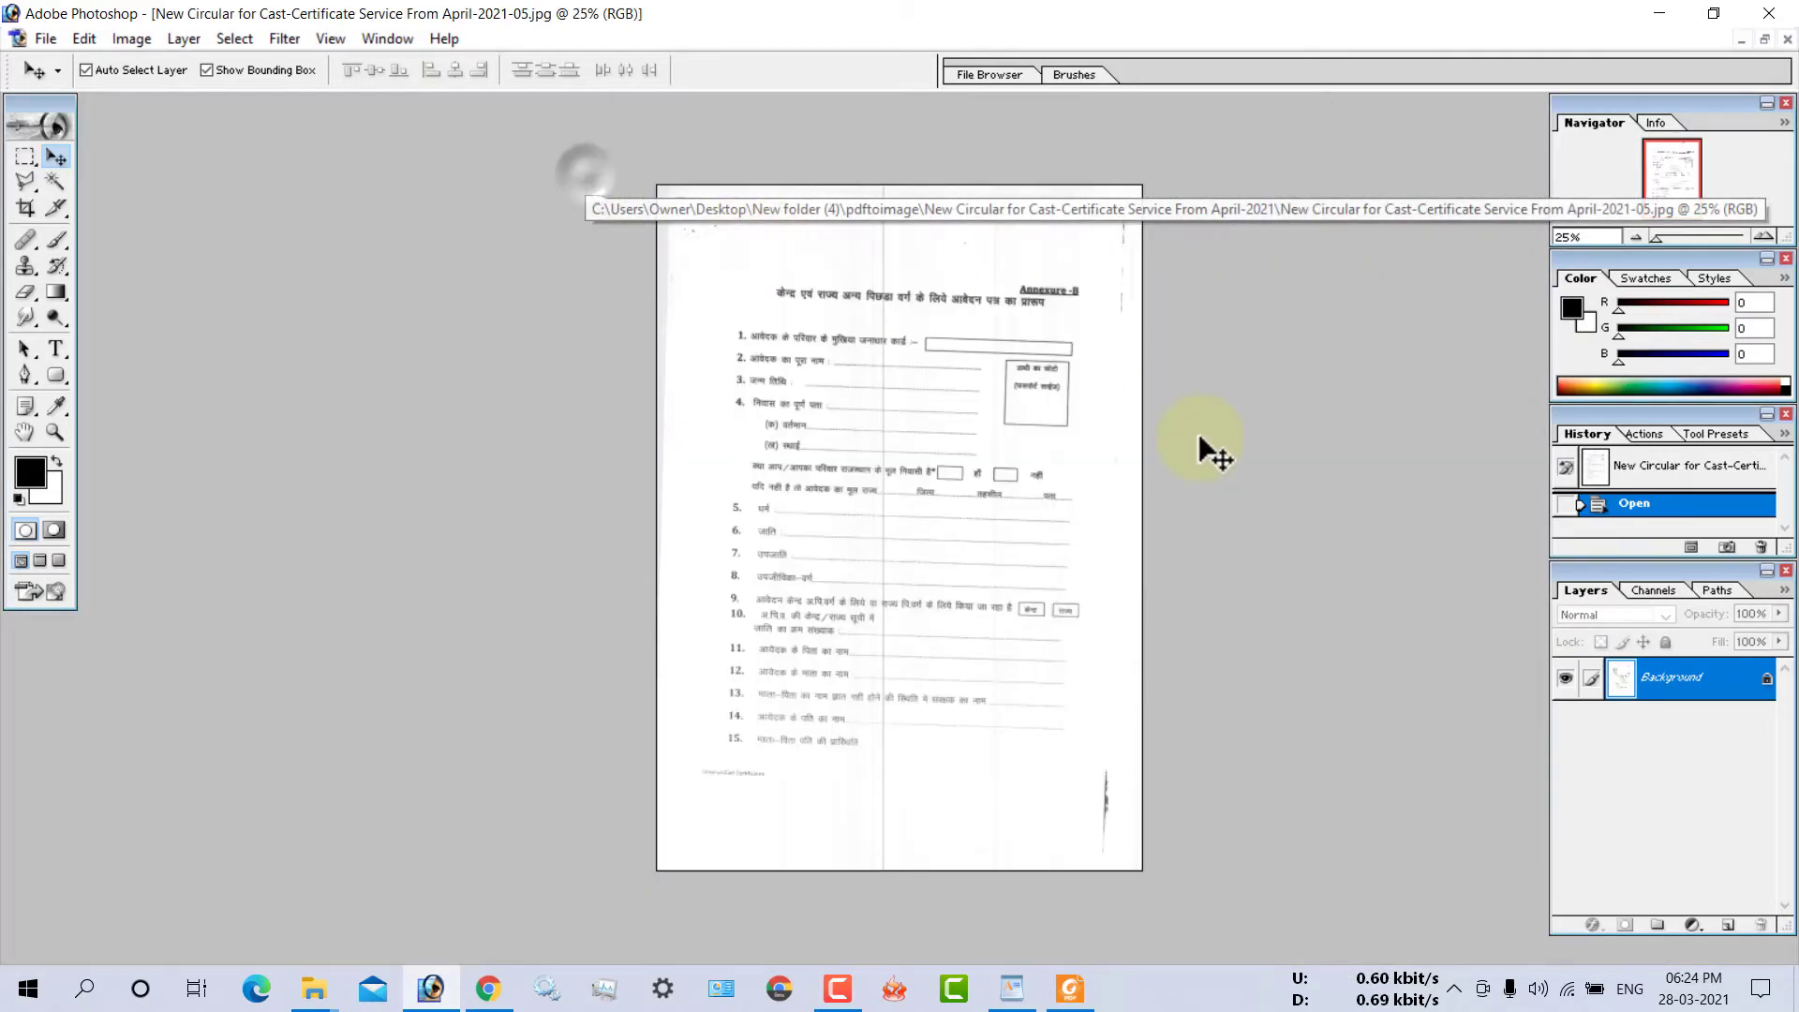
key("ctrl+plus")
key("ctrl+plus")
key("ctrl+plus")
key("ctrl+plus")
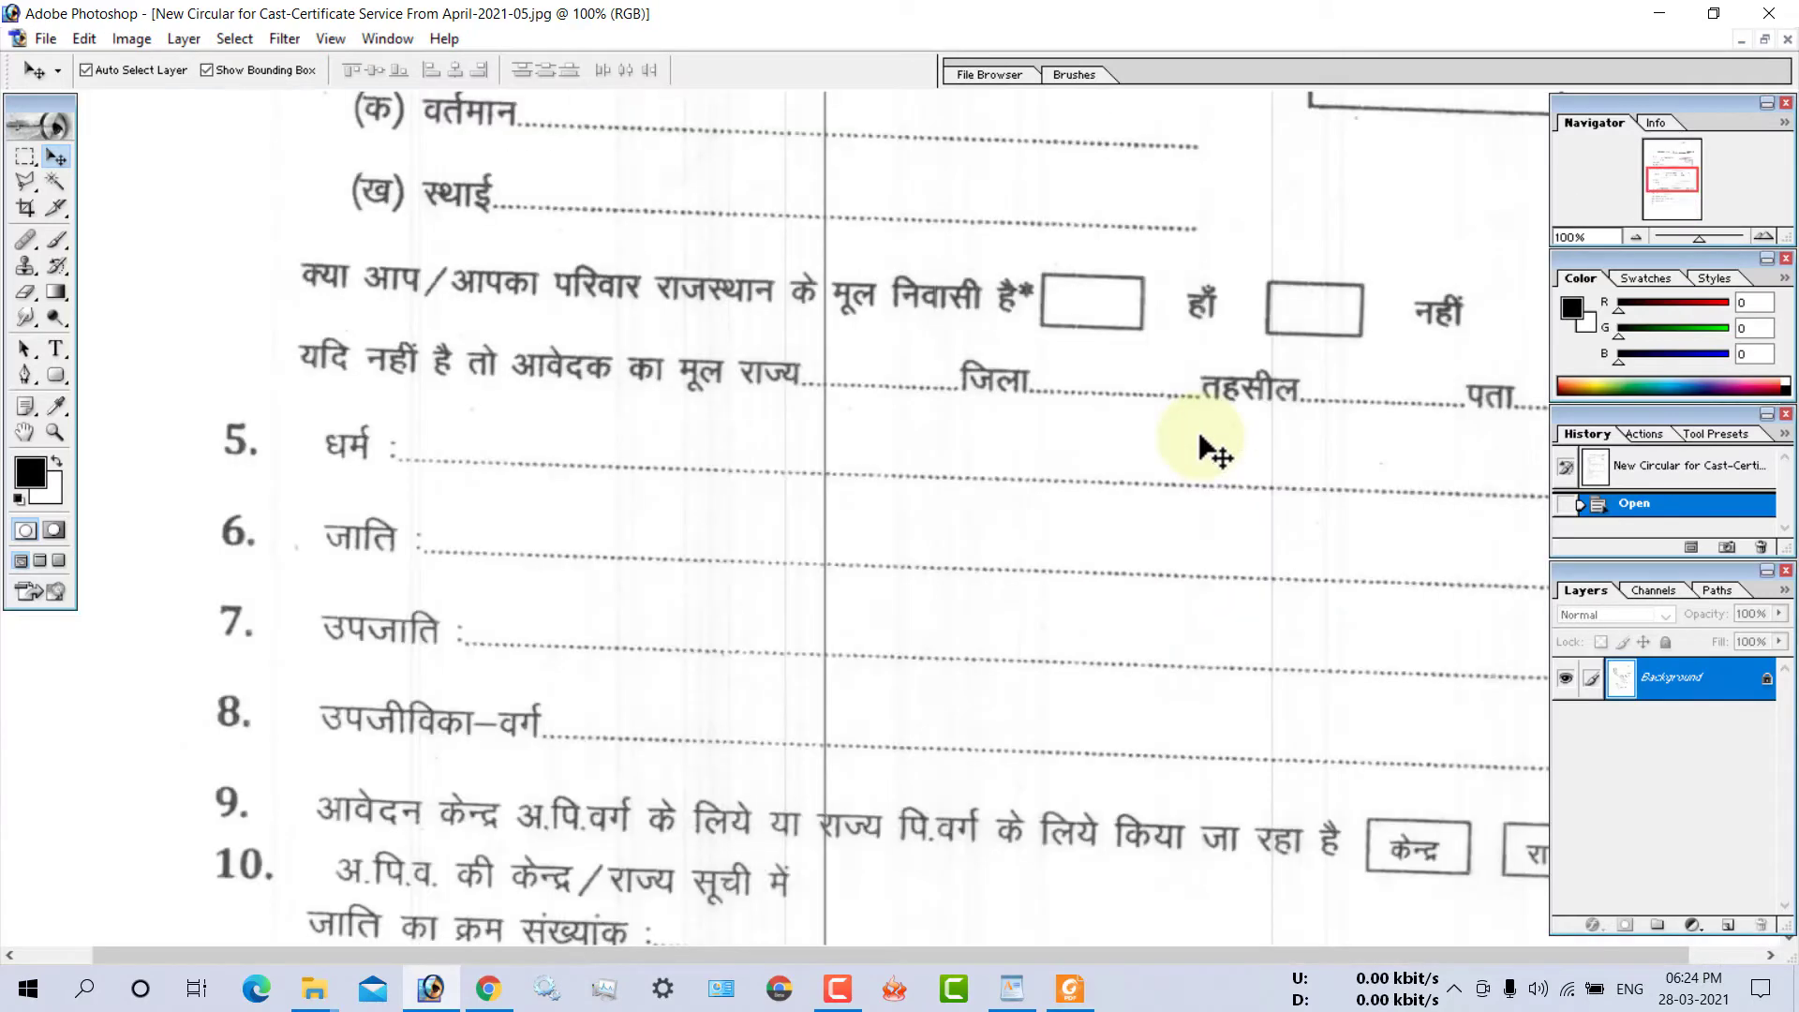
key("ctrl+minus")
- Review the Annexure-B form top to bottom, settling the view at 33.3%
scroll(1214, 453, "up", 3)
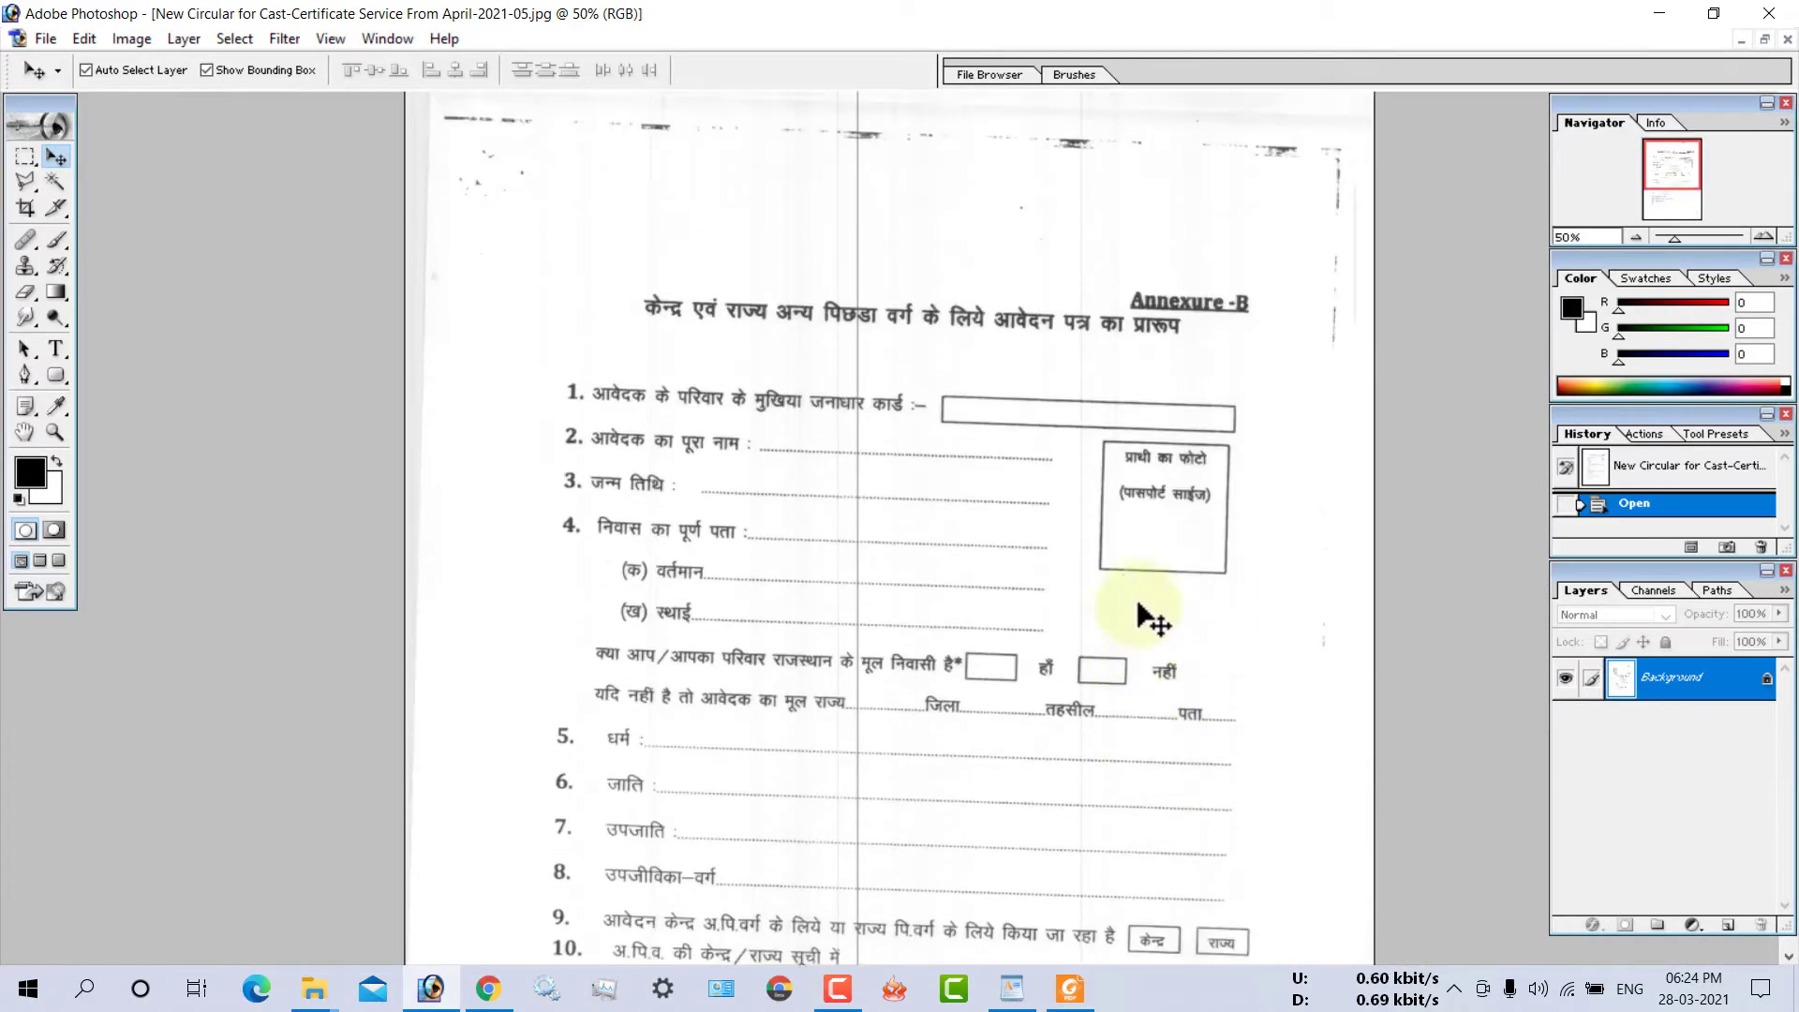
scroll(1171, 426, "down", 7)
scroll(1161, 313, "down", 2)
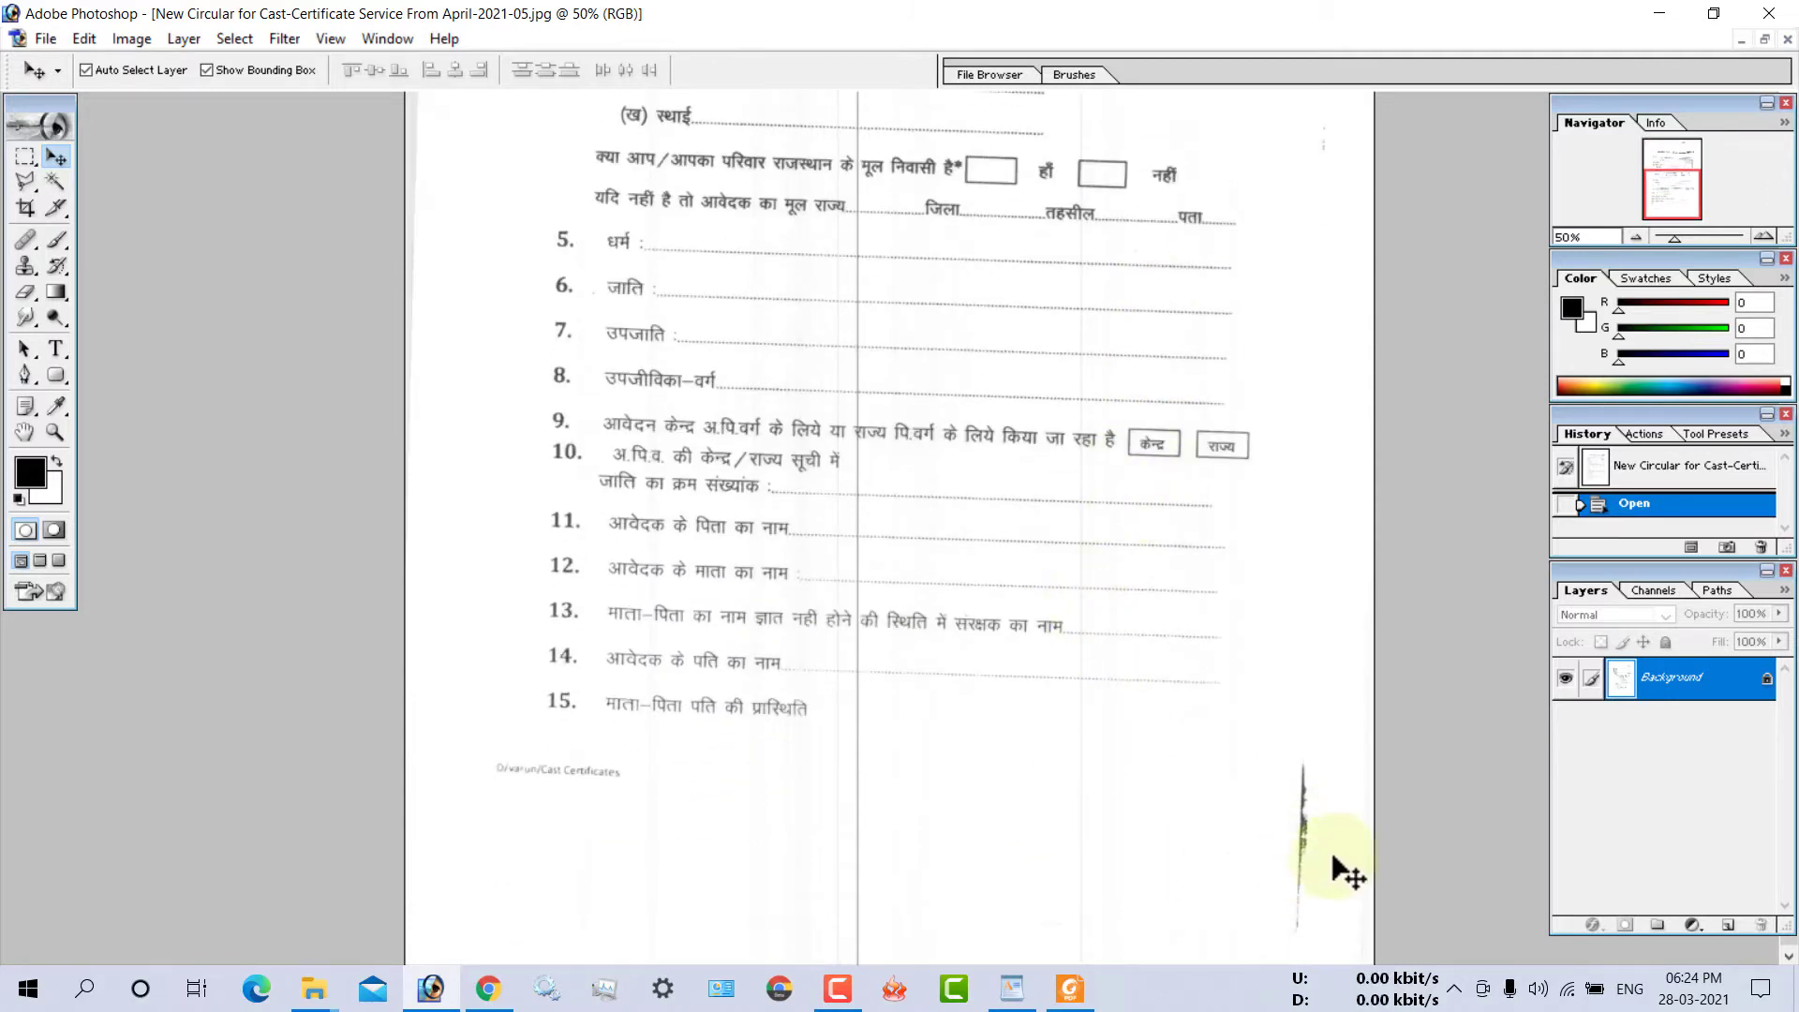
scroll(1297, 510, "up", 2)
scroll(1297, 511, "up", 8)
scroll(1292, 515, "up", 3)
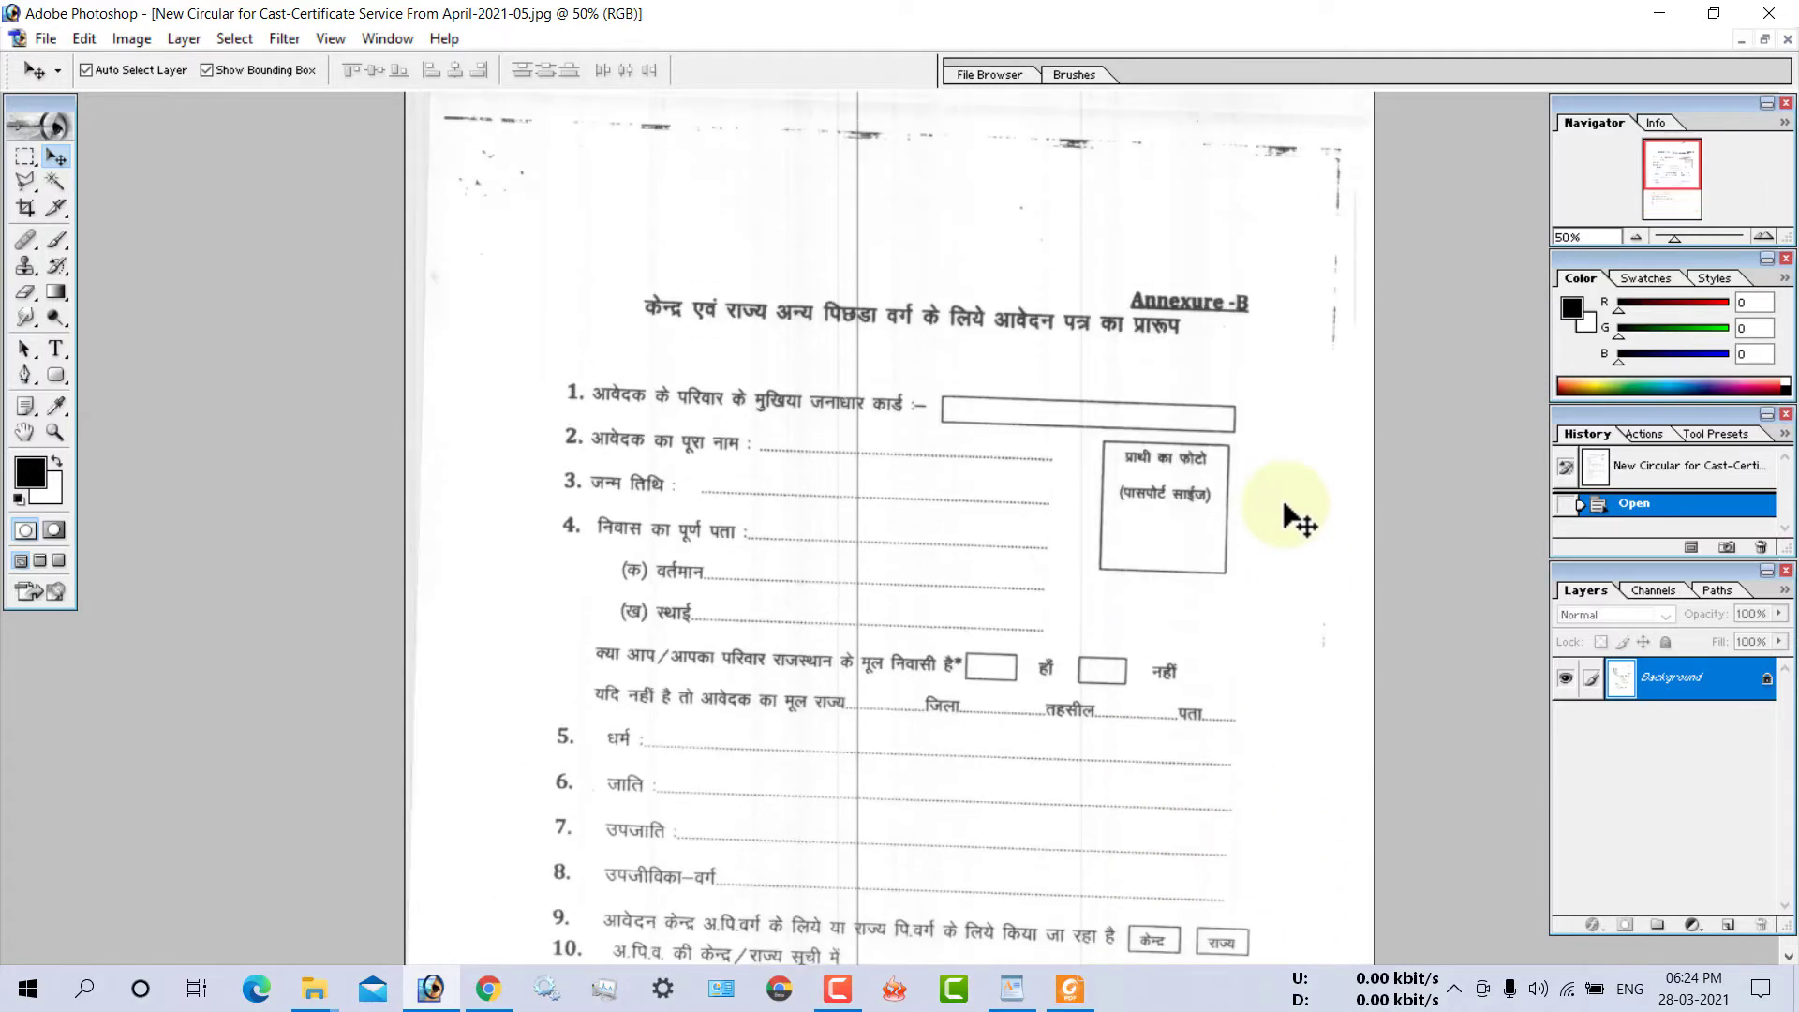
key("ctrl+minus")
key("ctrl+minus")
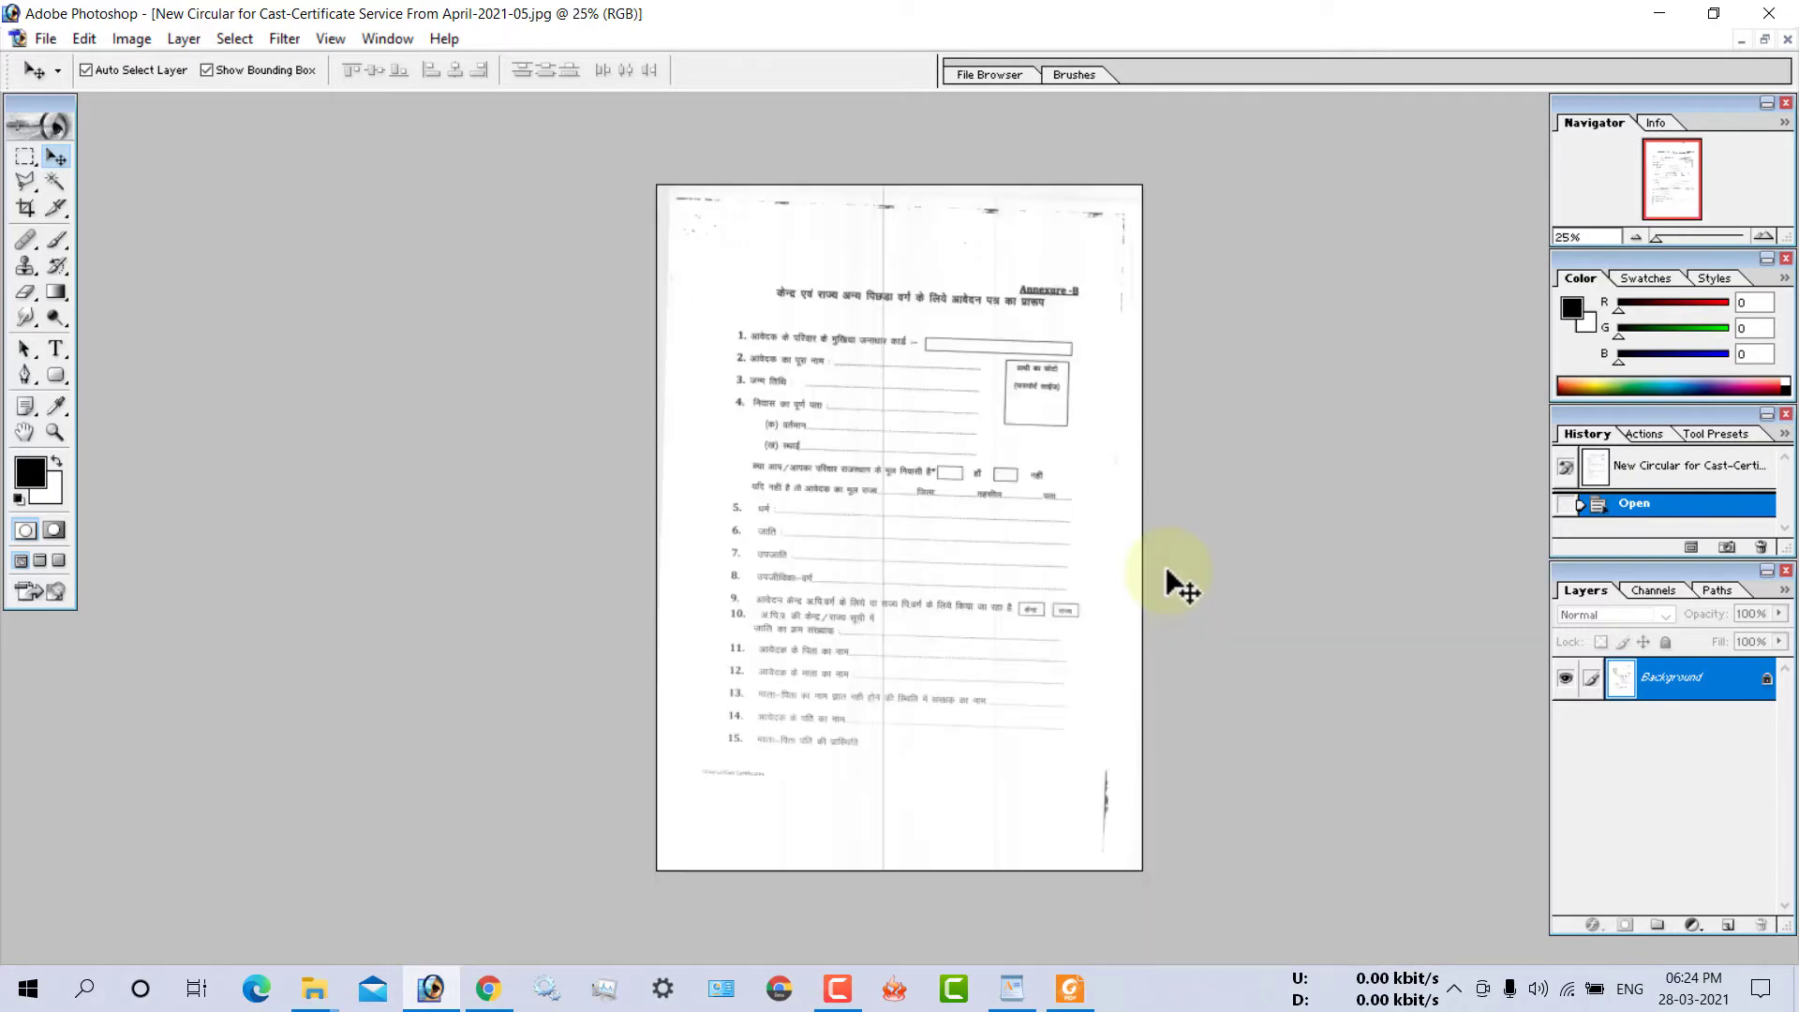
key("ctrl+plus")
key("ctrl+plus")
key("ctrl+plus")
key("ctrl+minus")
key("ctrl+minus")
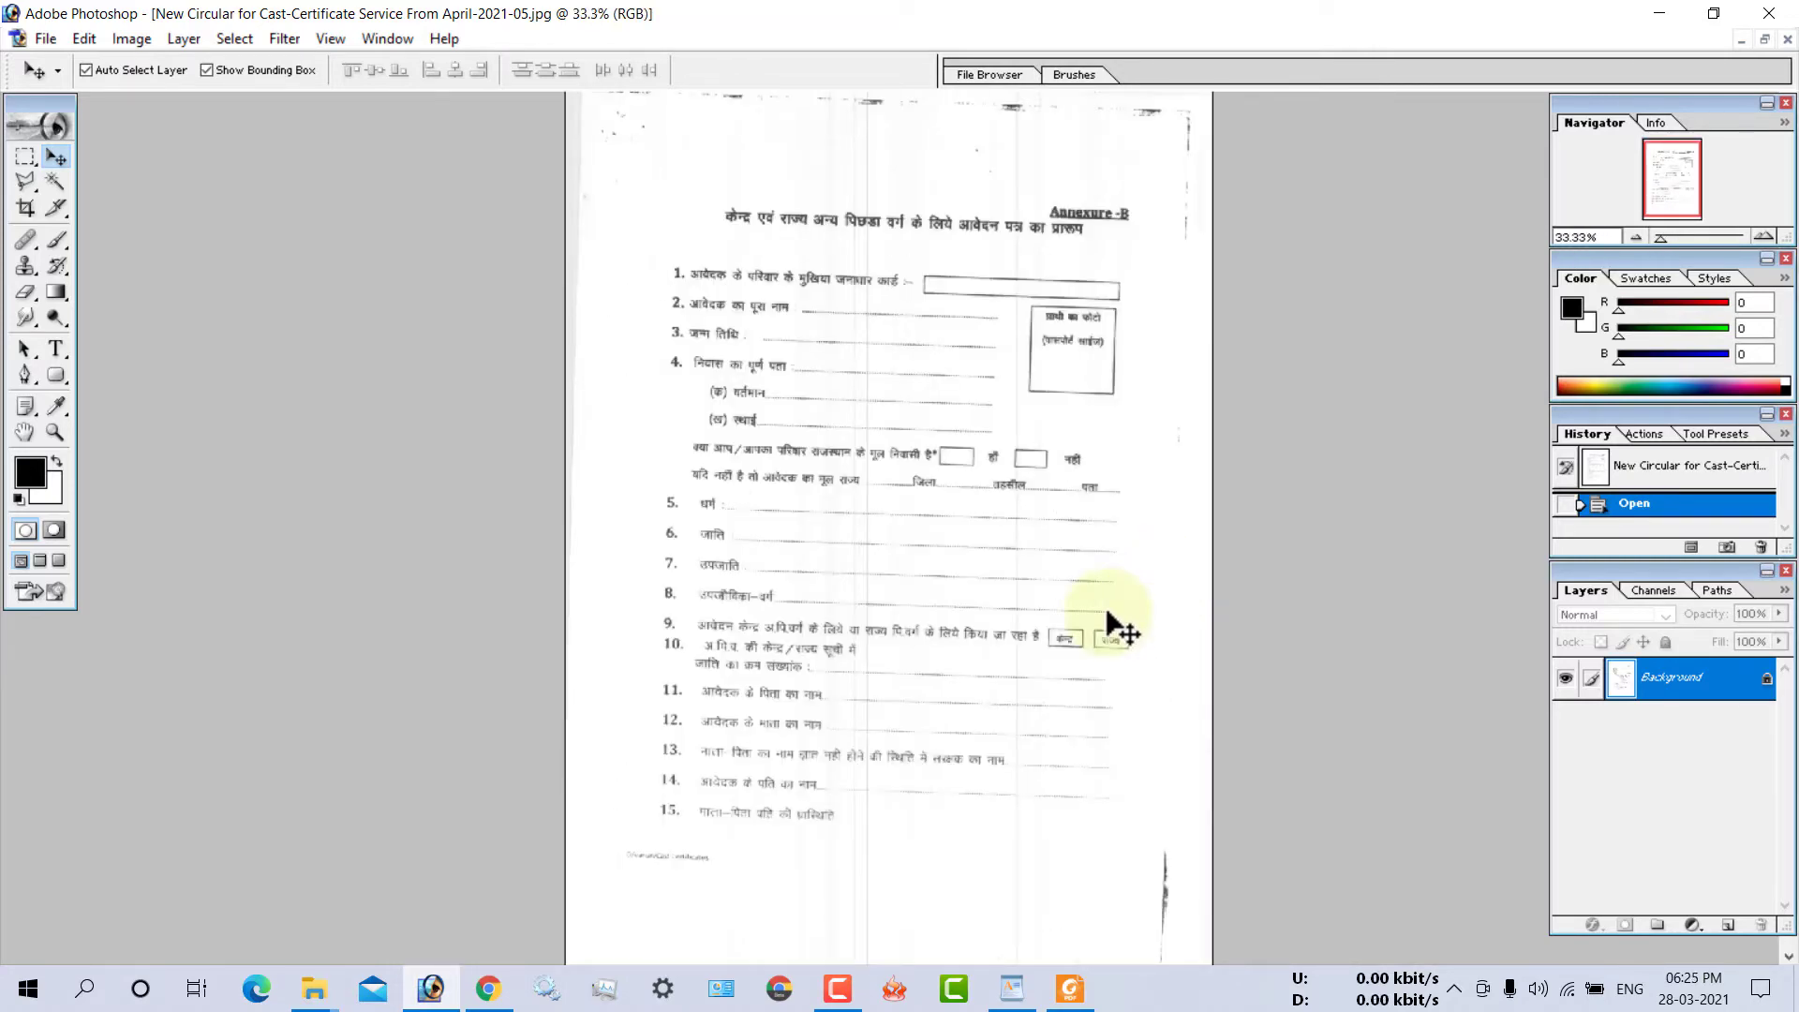
- Free-transform the whole page 05 form, rotating it -1.4° and scaling it to 115.4%
key("ctrl+a")
key("ctrl+t")
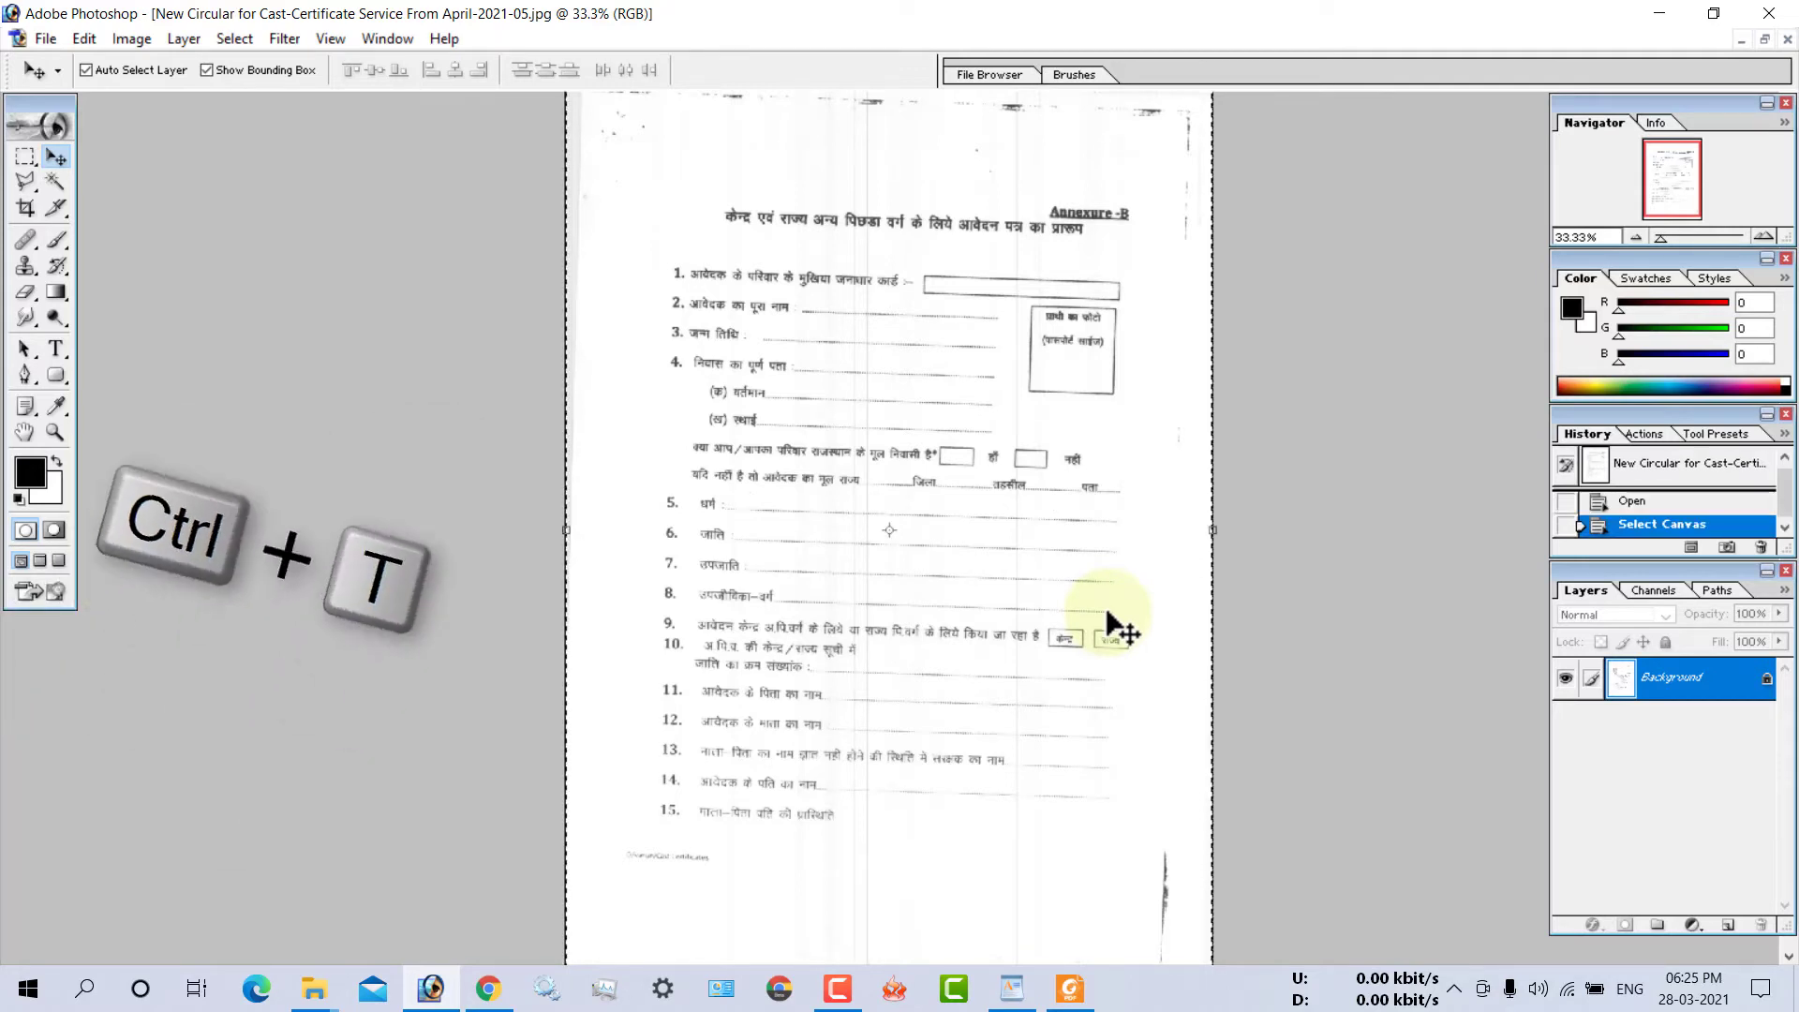
key("ctrl+minus")
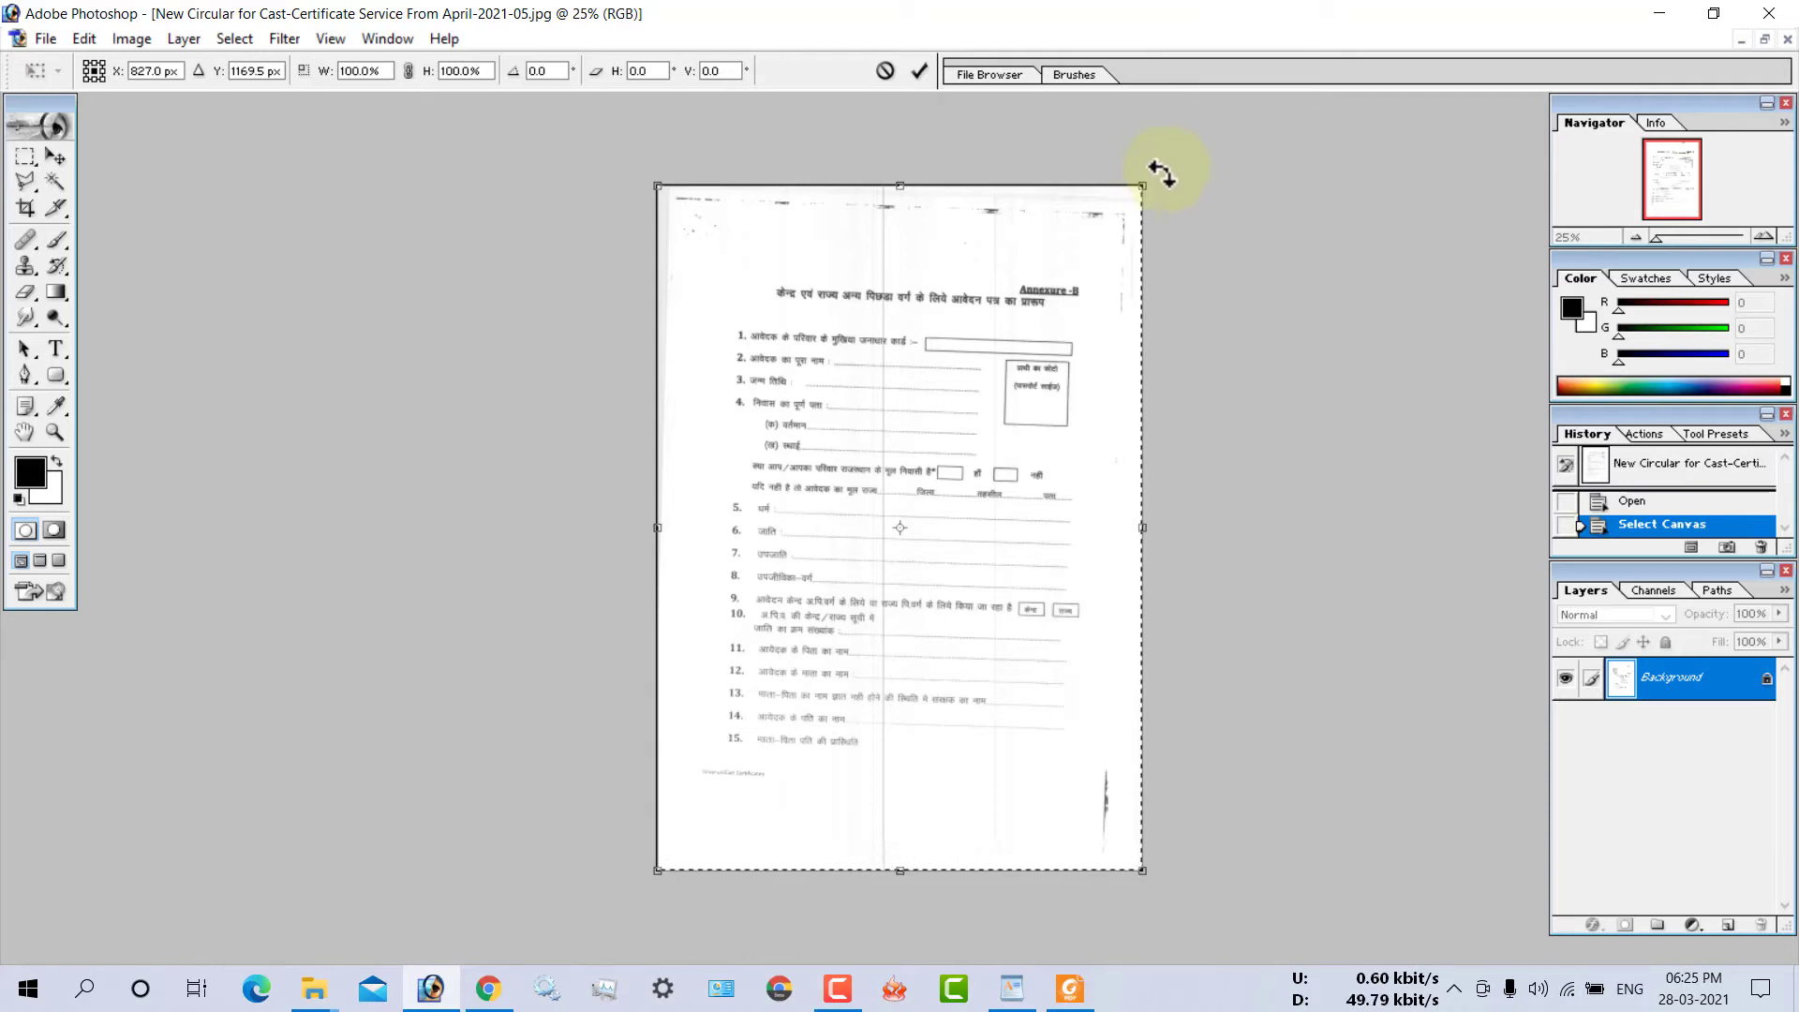
left_click_drag(1162, 171, 1155, 166)
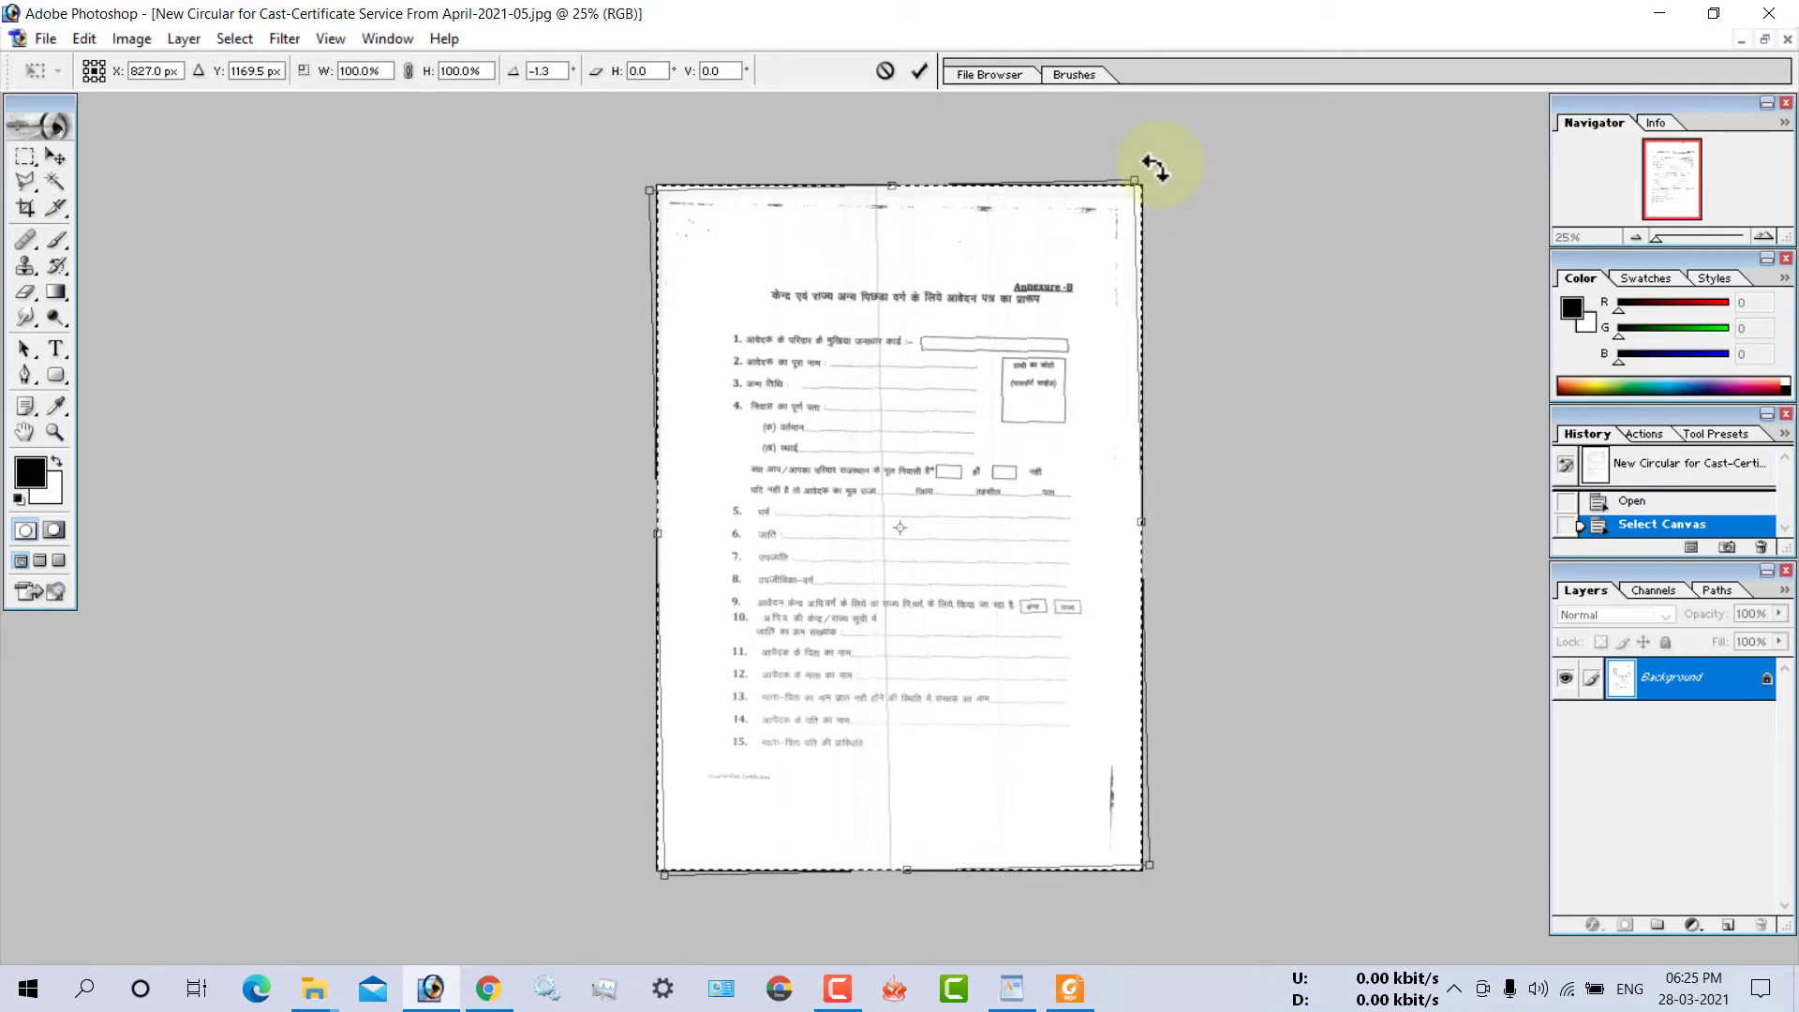
left_click_drag(1154, 166, 1155, 166)
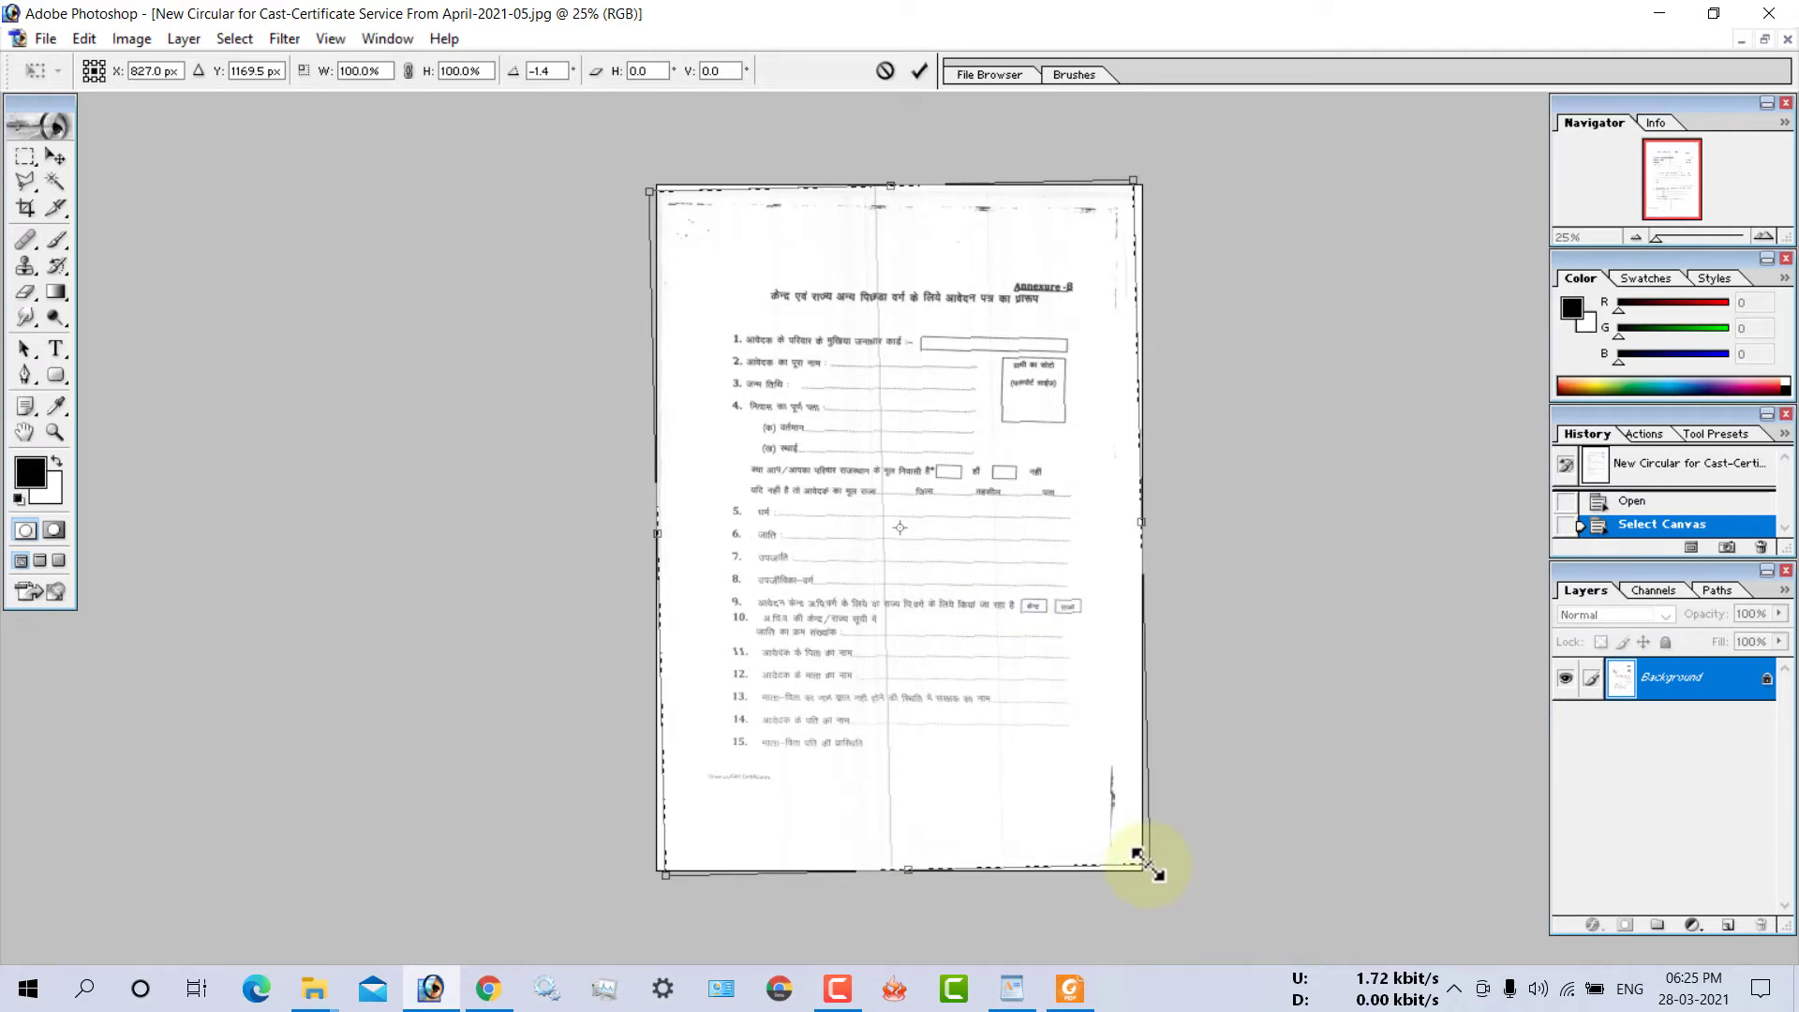
left_click_drag(1147, 864, 1213, 895)
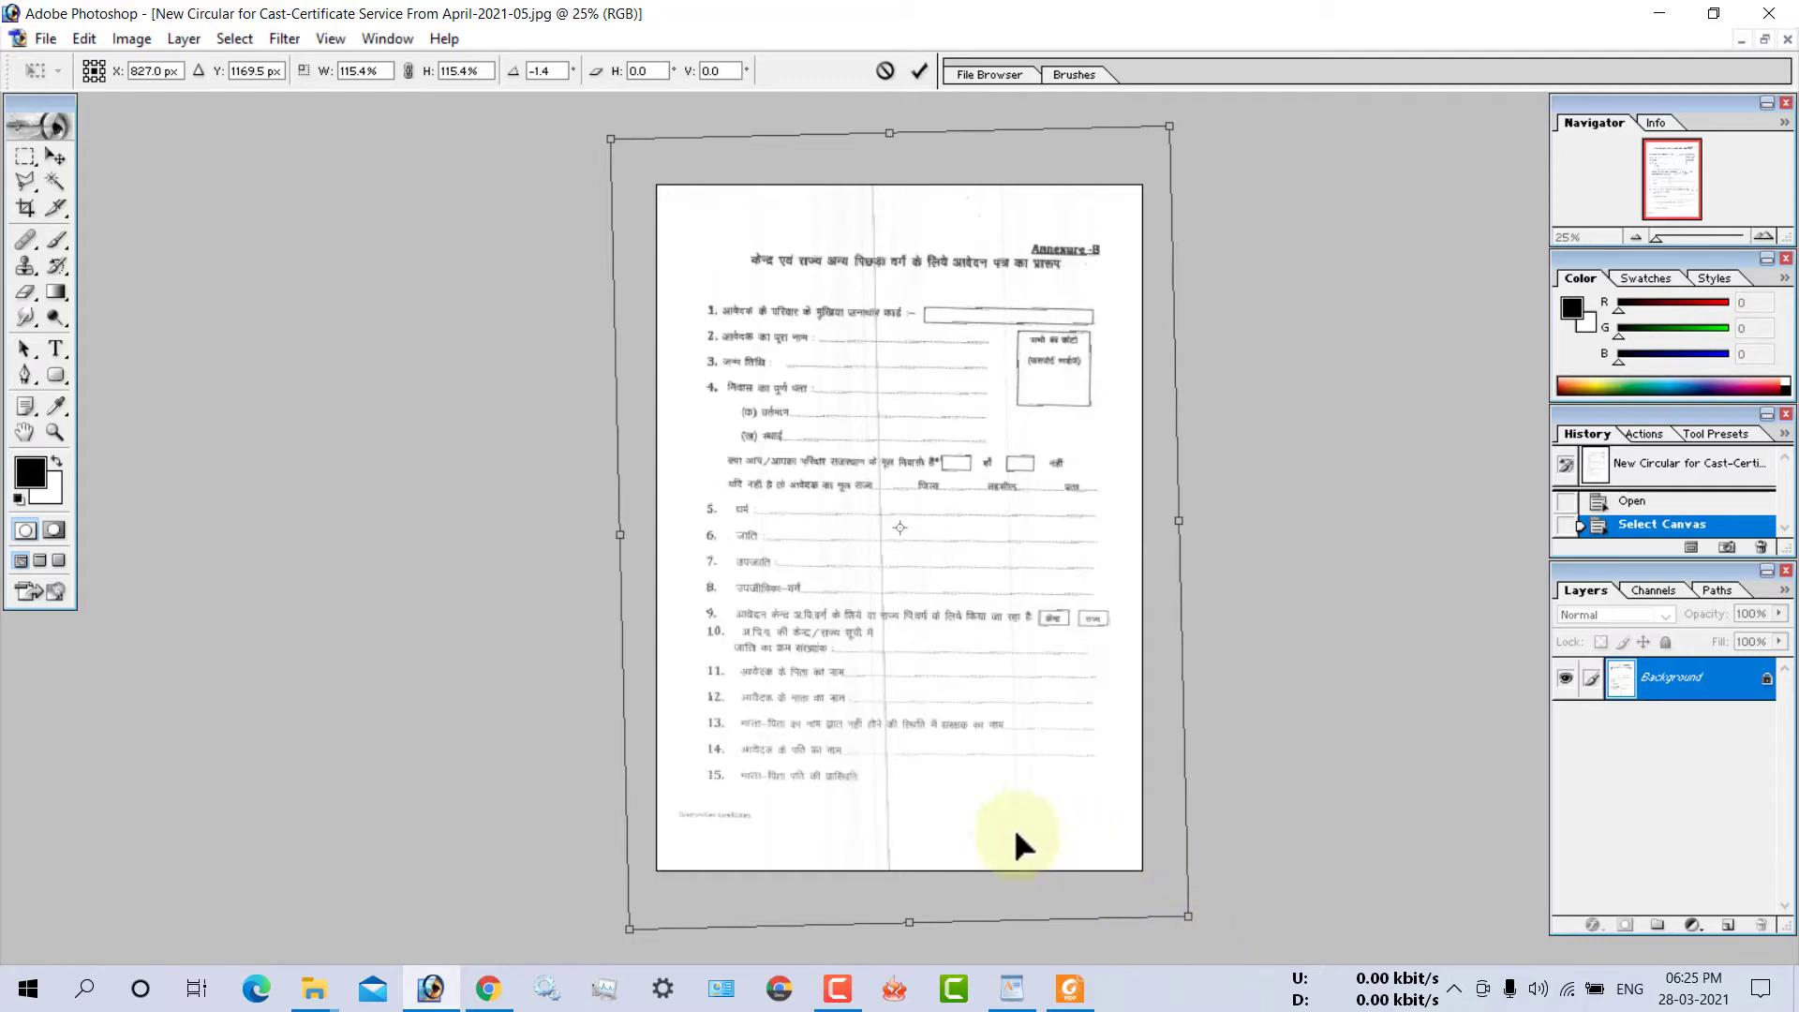
double_click(997, 698)
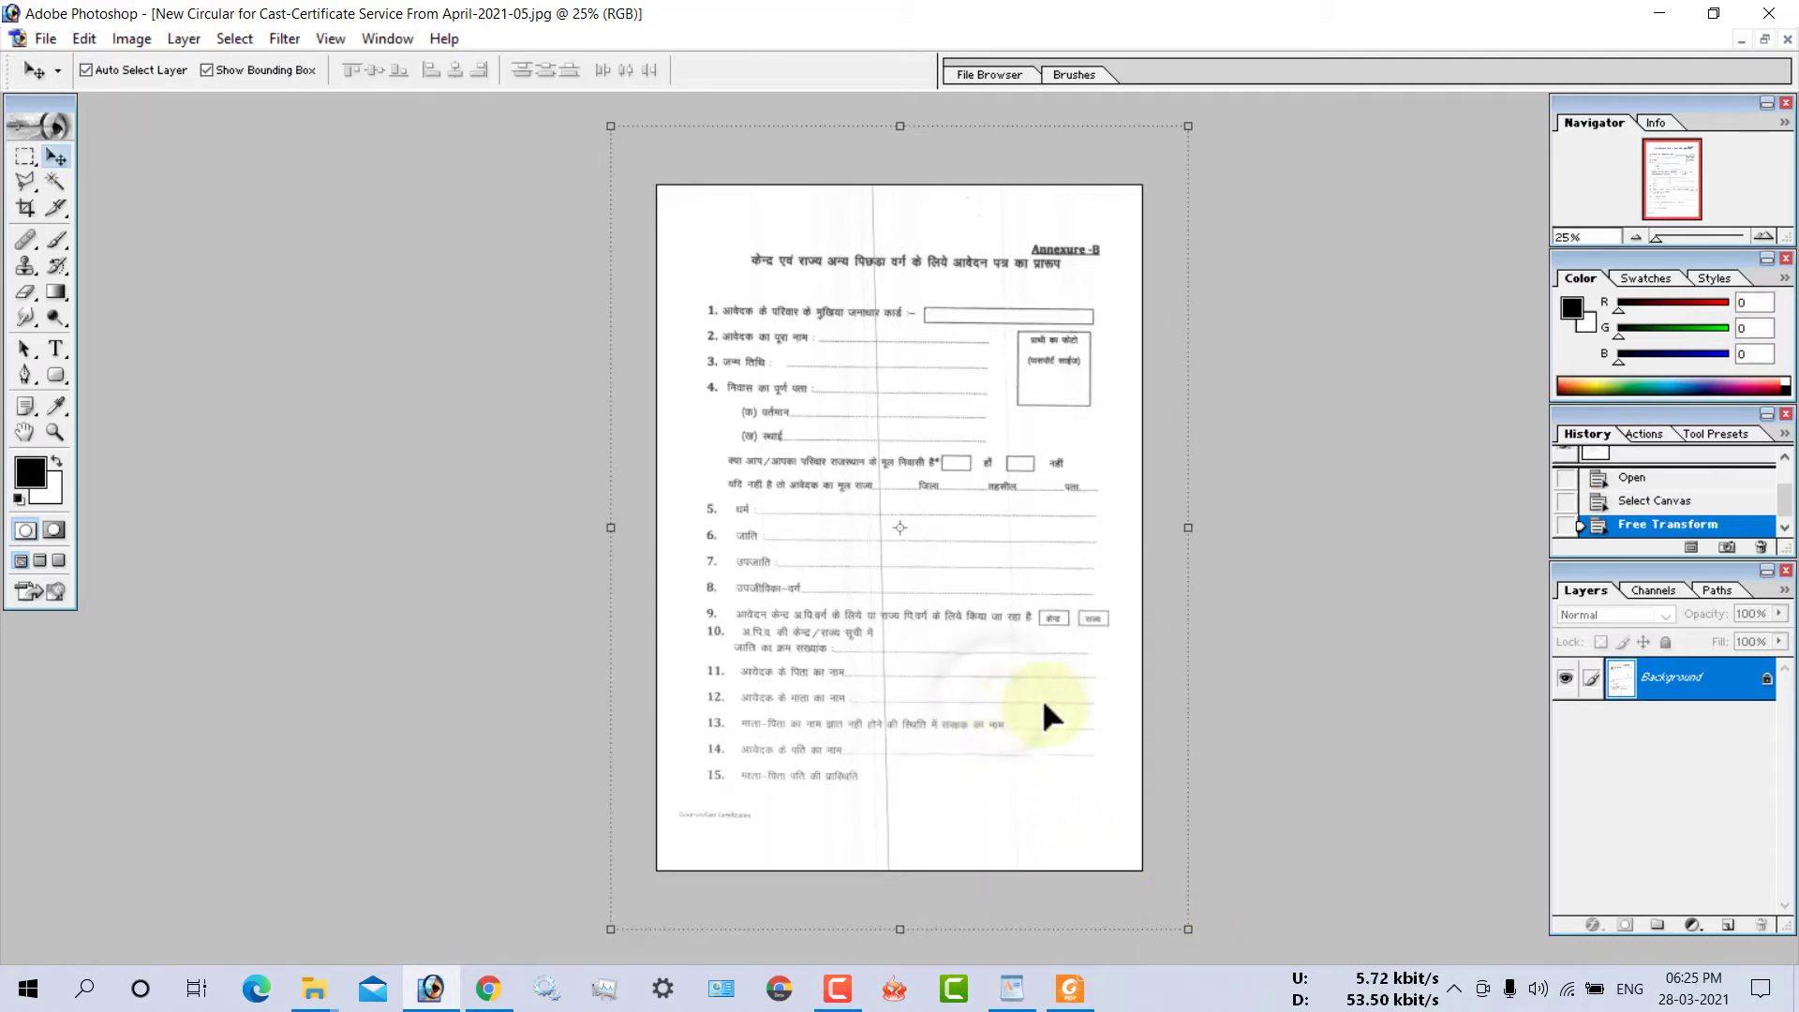
- Apply Levels of 37, 1.00 and 222 to whiten the page 05 background and darken its text
key("ctrl+plus")
key("ctrl+plus")
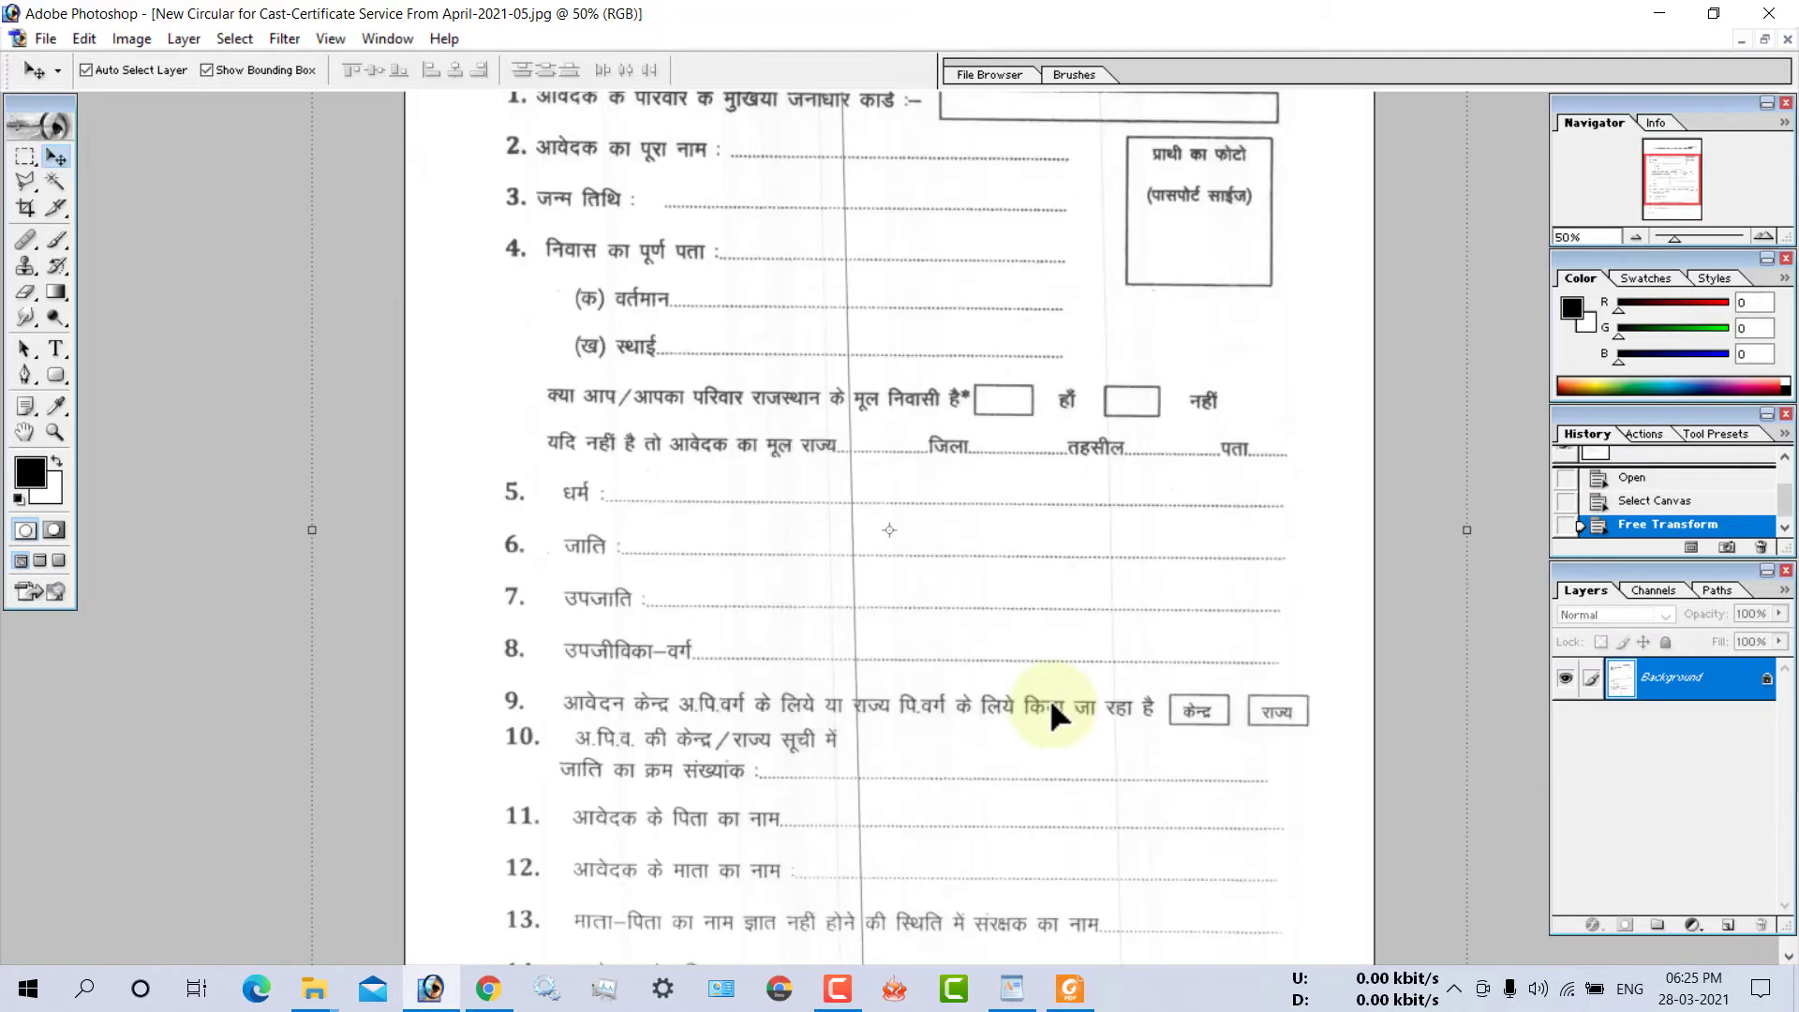
scroll(1073, 694, "up", 3)
scroll(1072, 689, "up", 2)
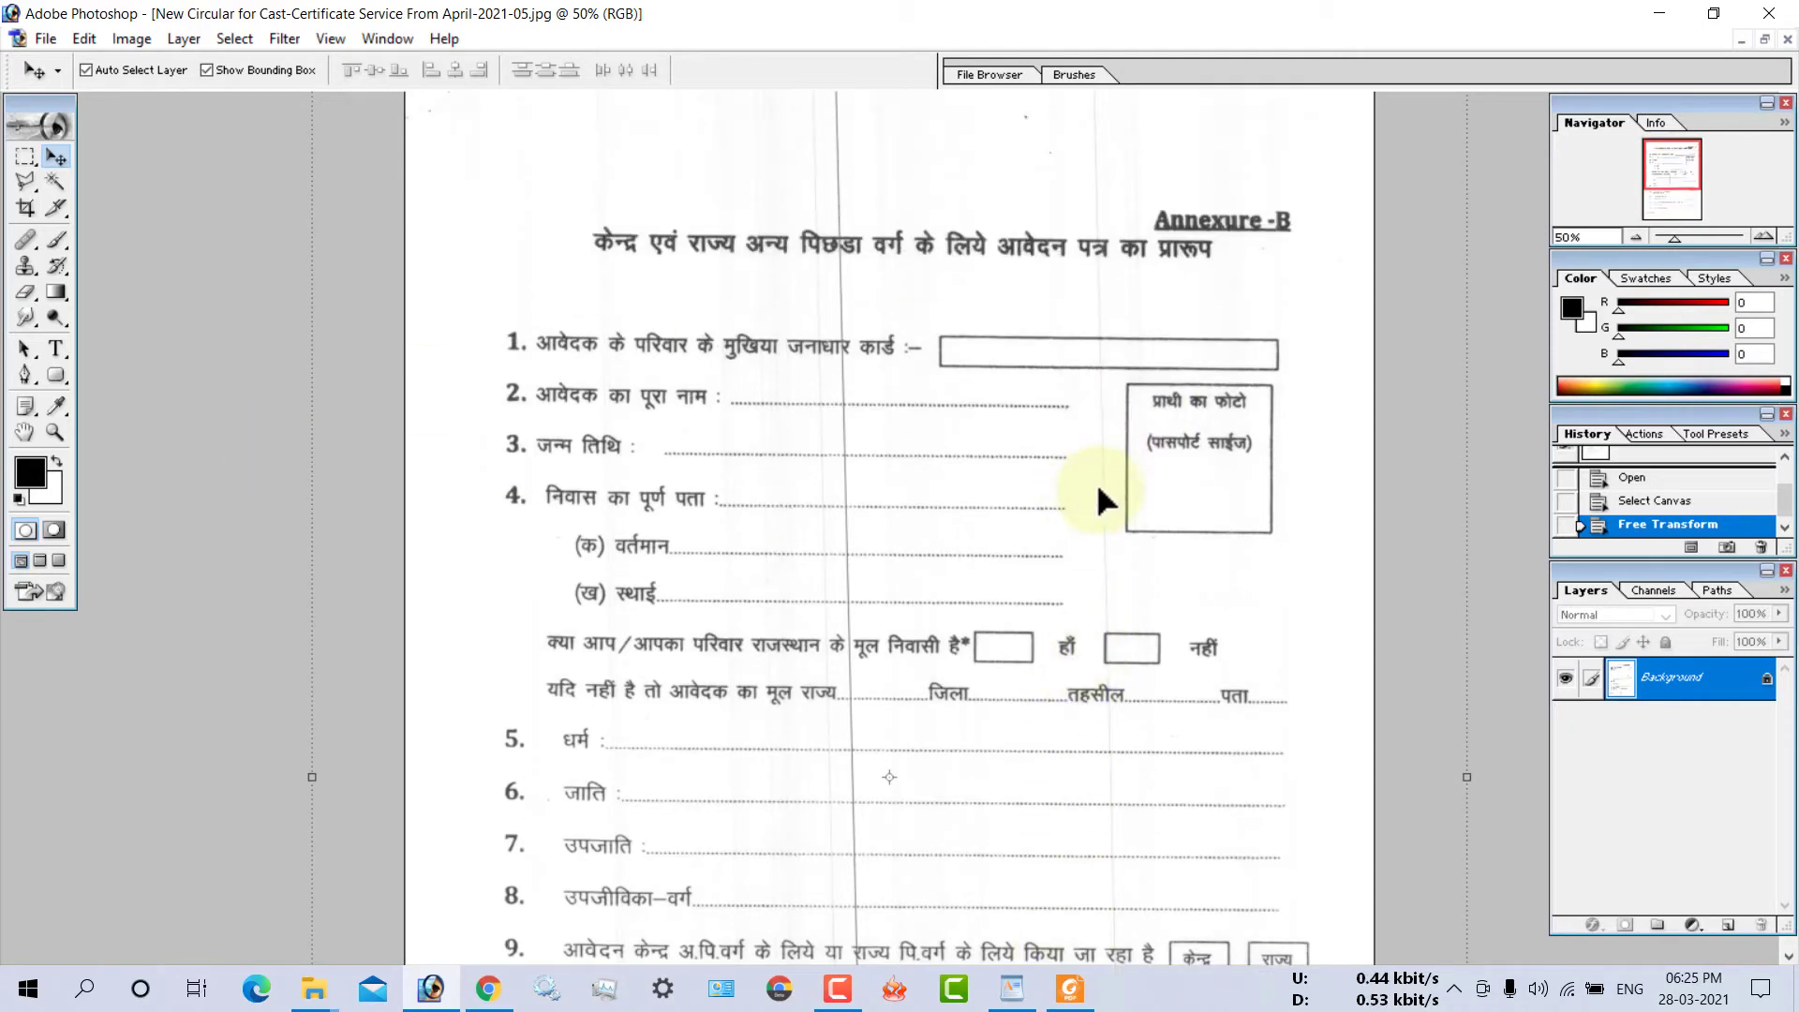
left_click_drag(1099, 488, 1099, 485)
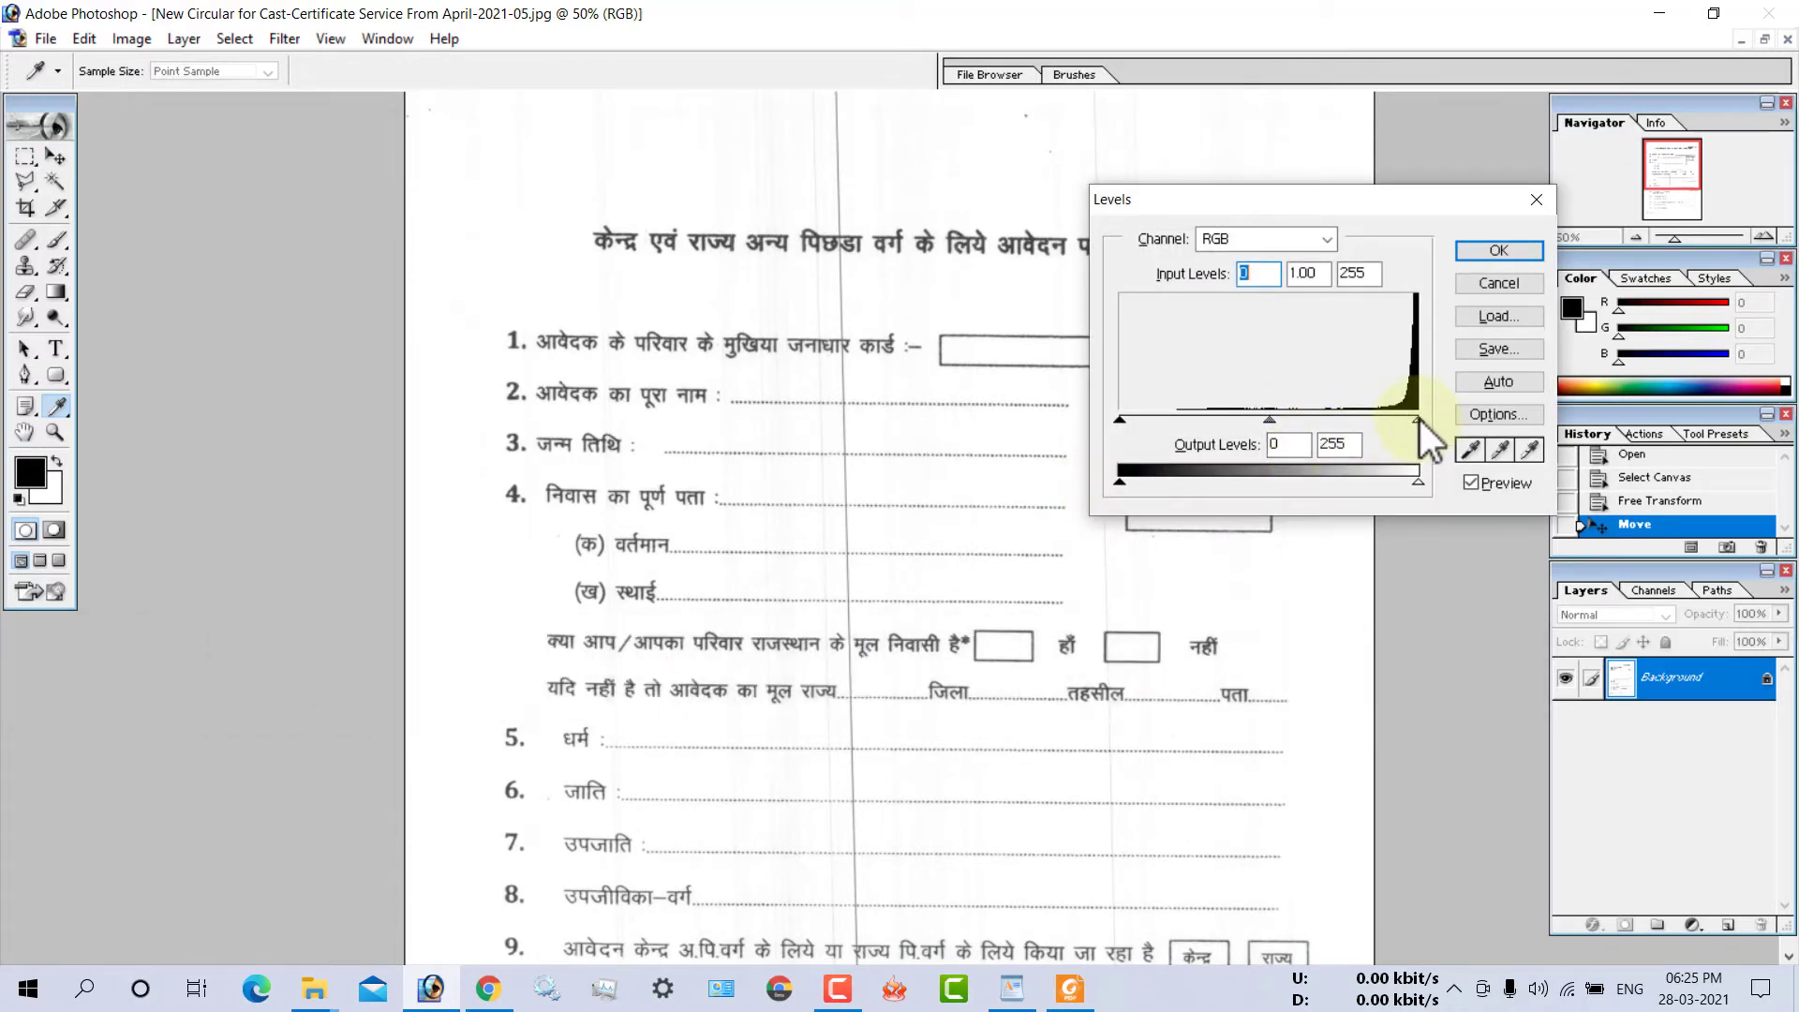
left_click_drag(1417, 419, 1380, 420)
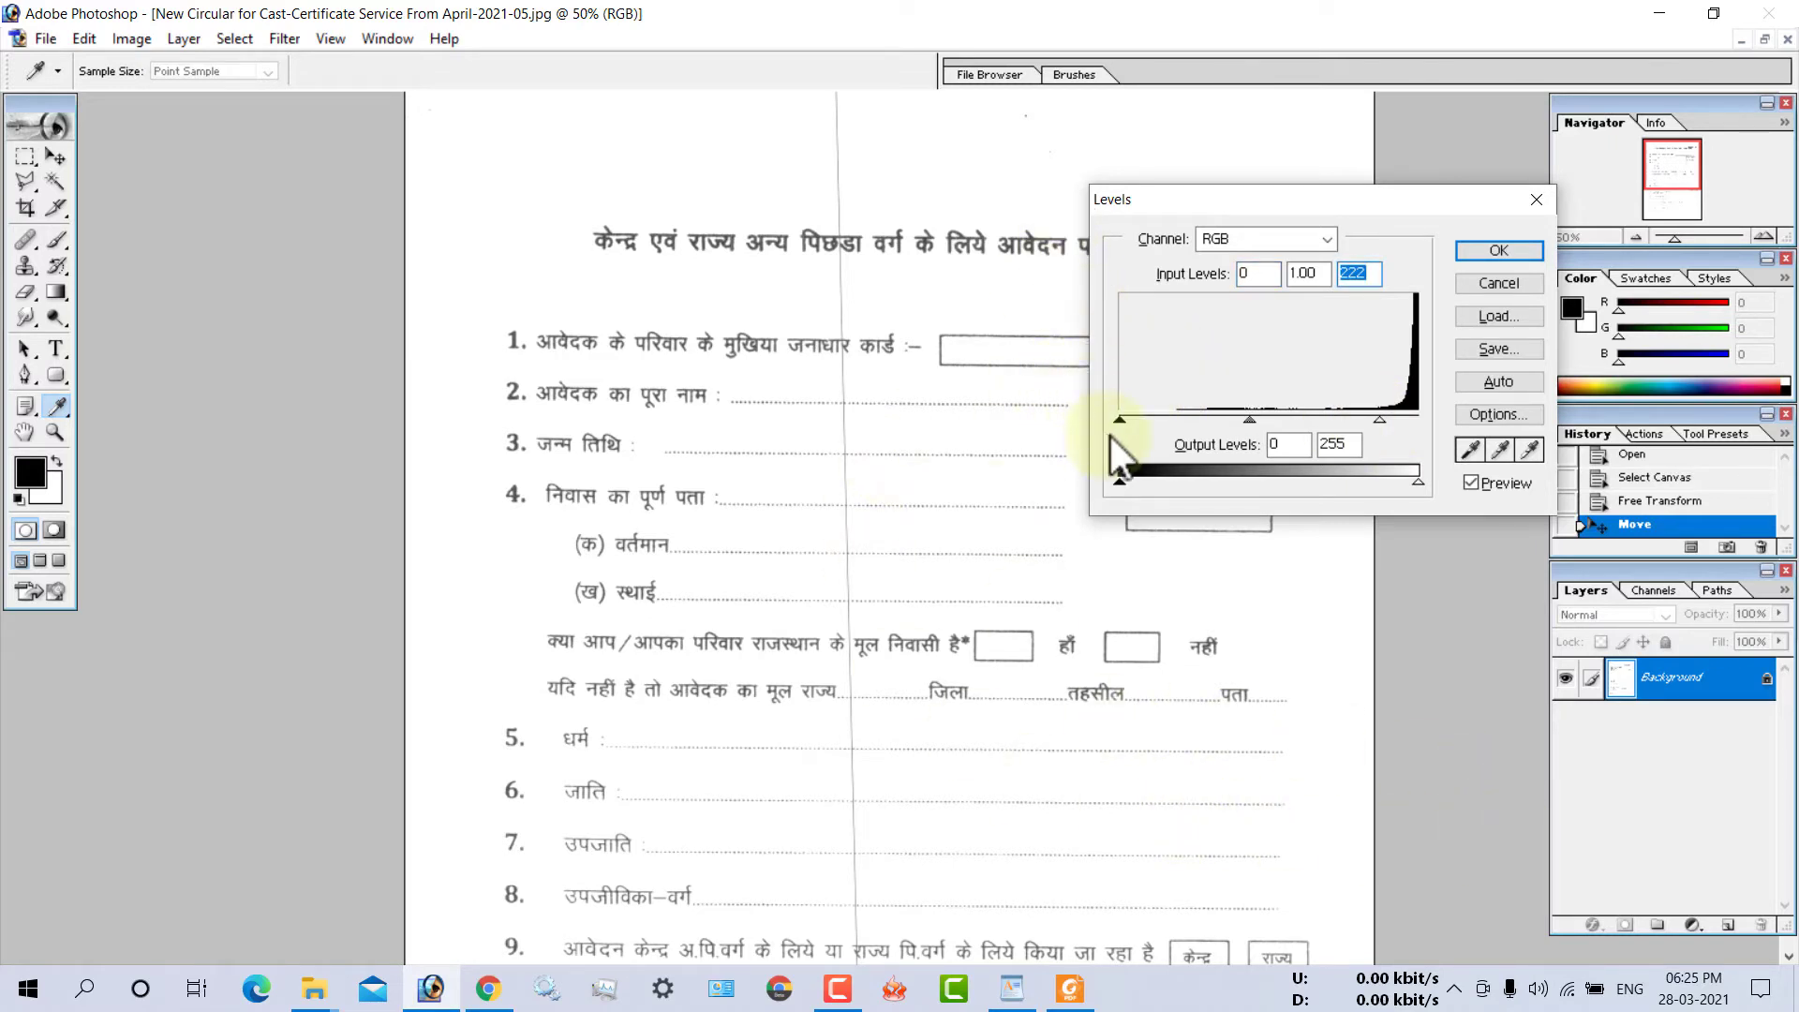
left_click_drag(1120, 420, 1186, 420)
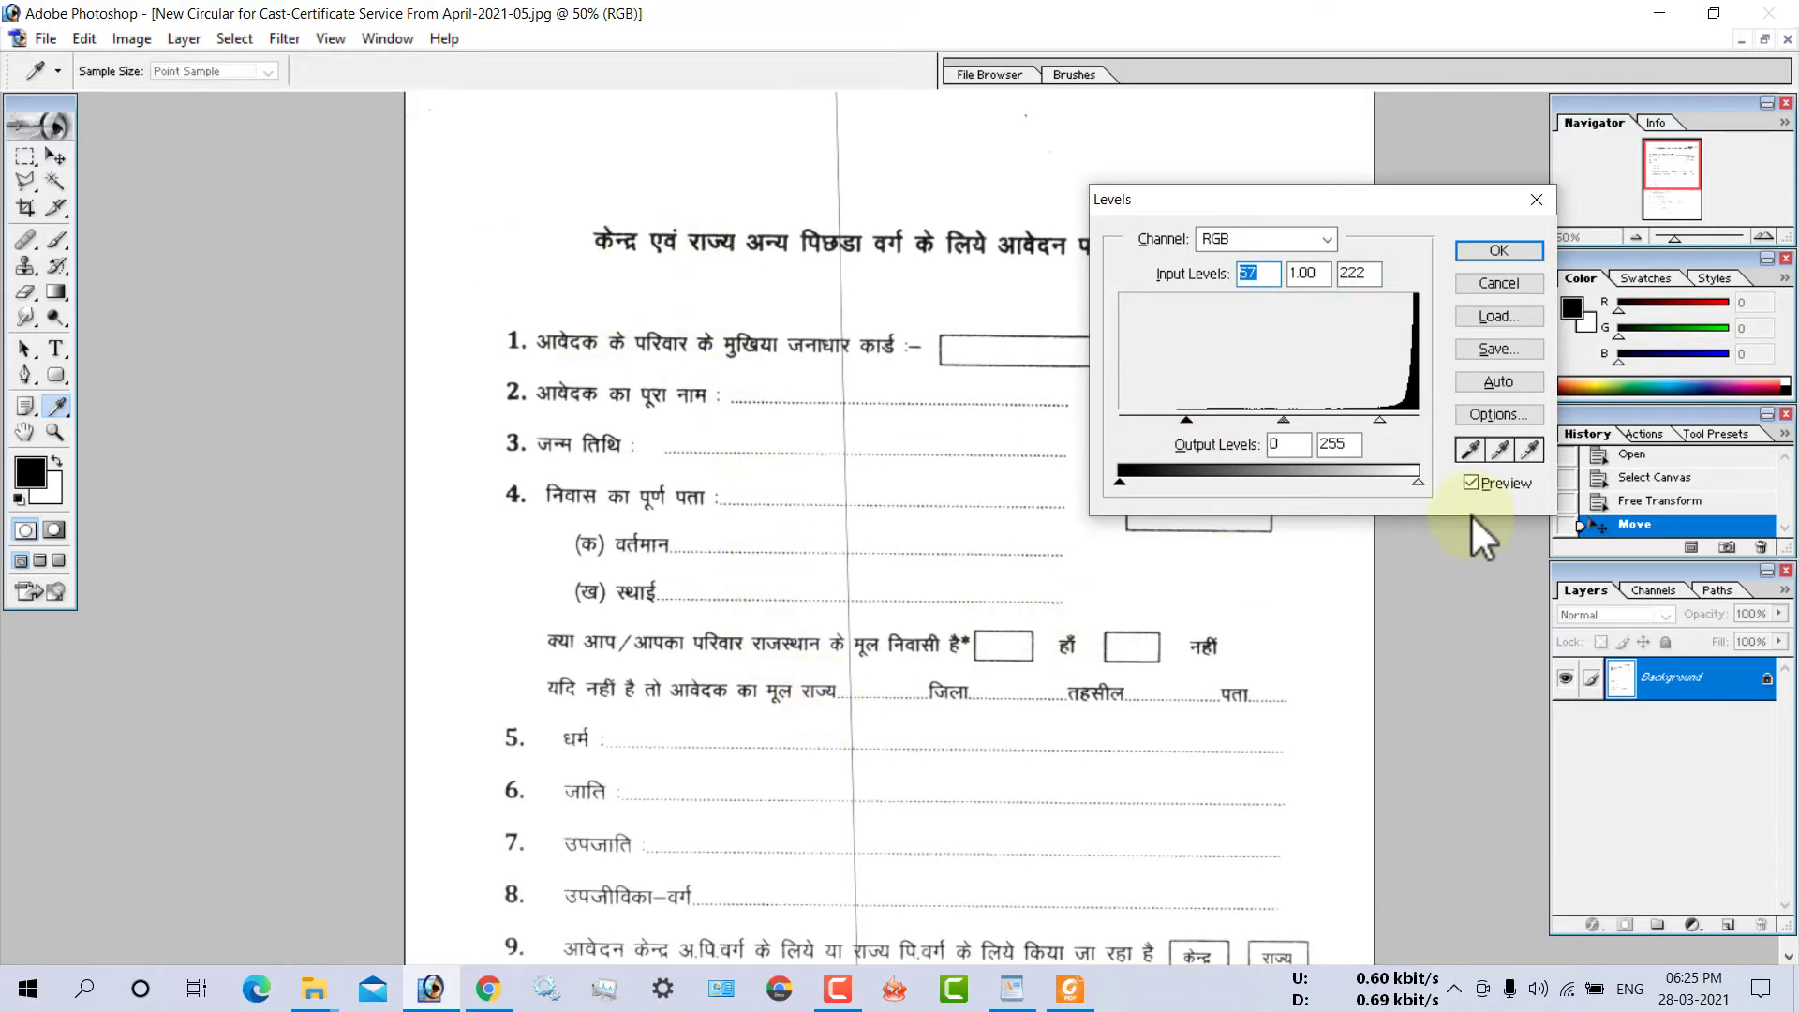
left_click(1496, 250)
- Zoom to 200% to inspect the text, then select the Eraser tool and its brush list
scroll(1206, 600, "down", 2)
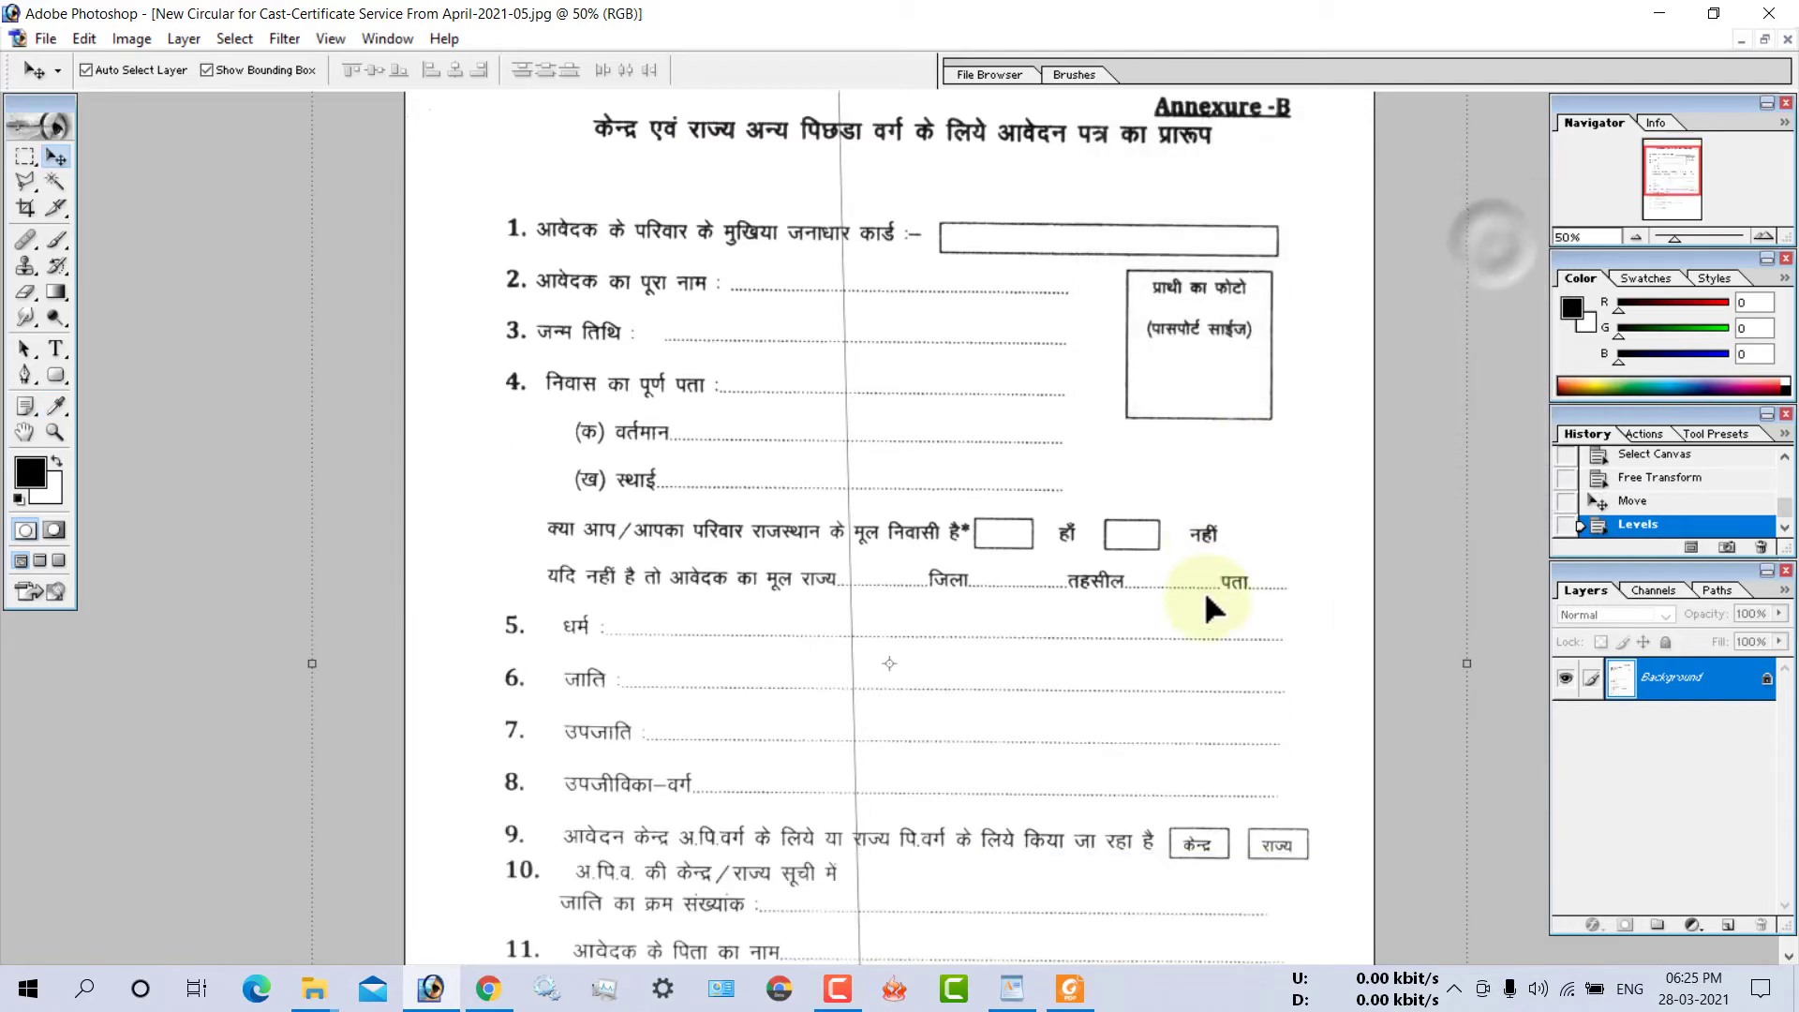
scroll(1205, 595, "down", 3)
scroll(1209, 604, "down", 4)
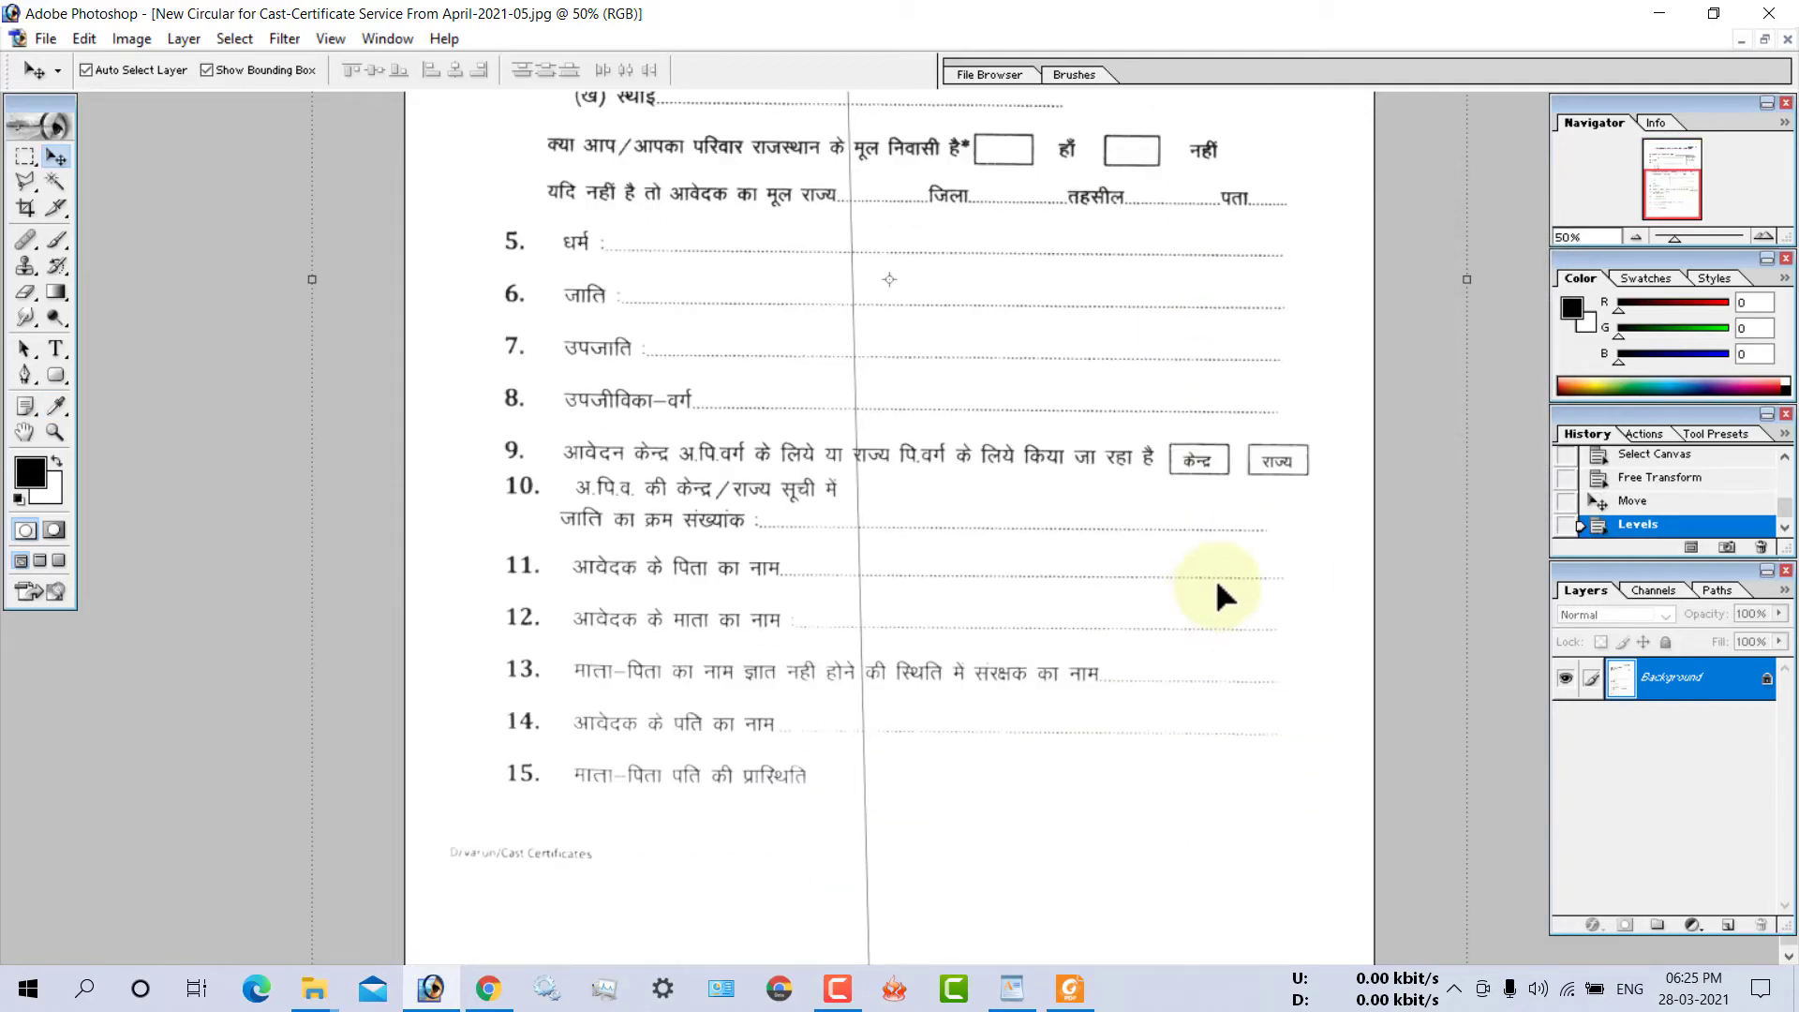
scroll(1223, 595, "up", 4)
scroll(1223, 588, "up", 4)
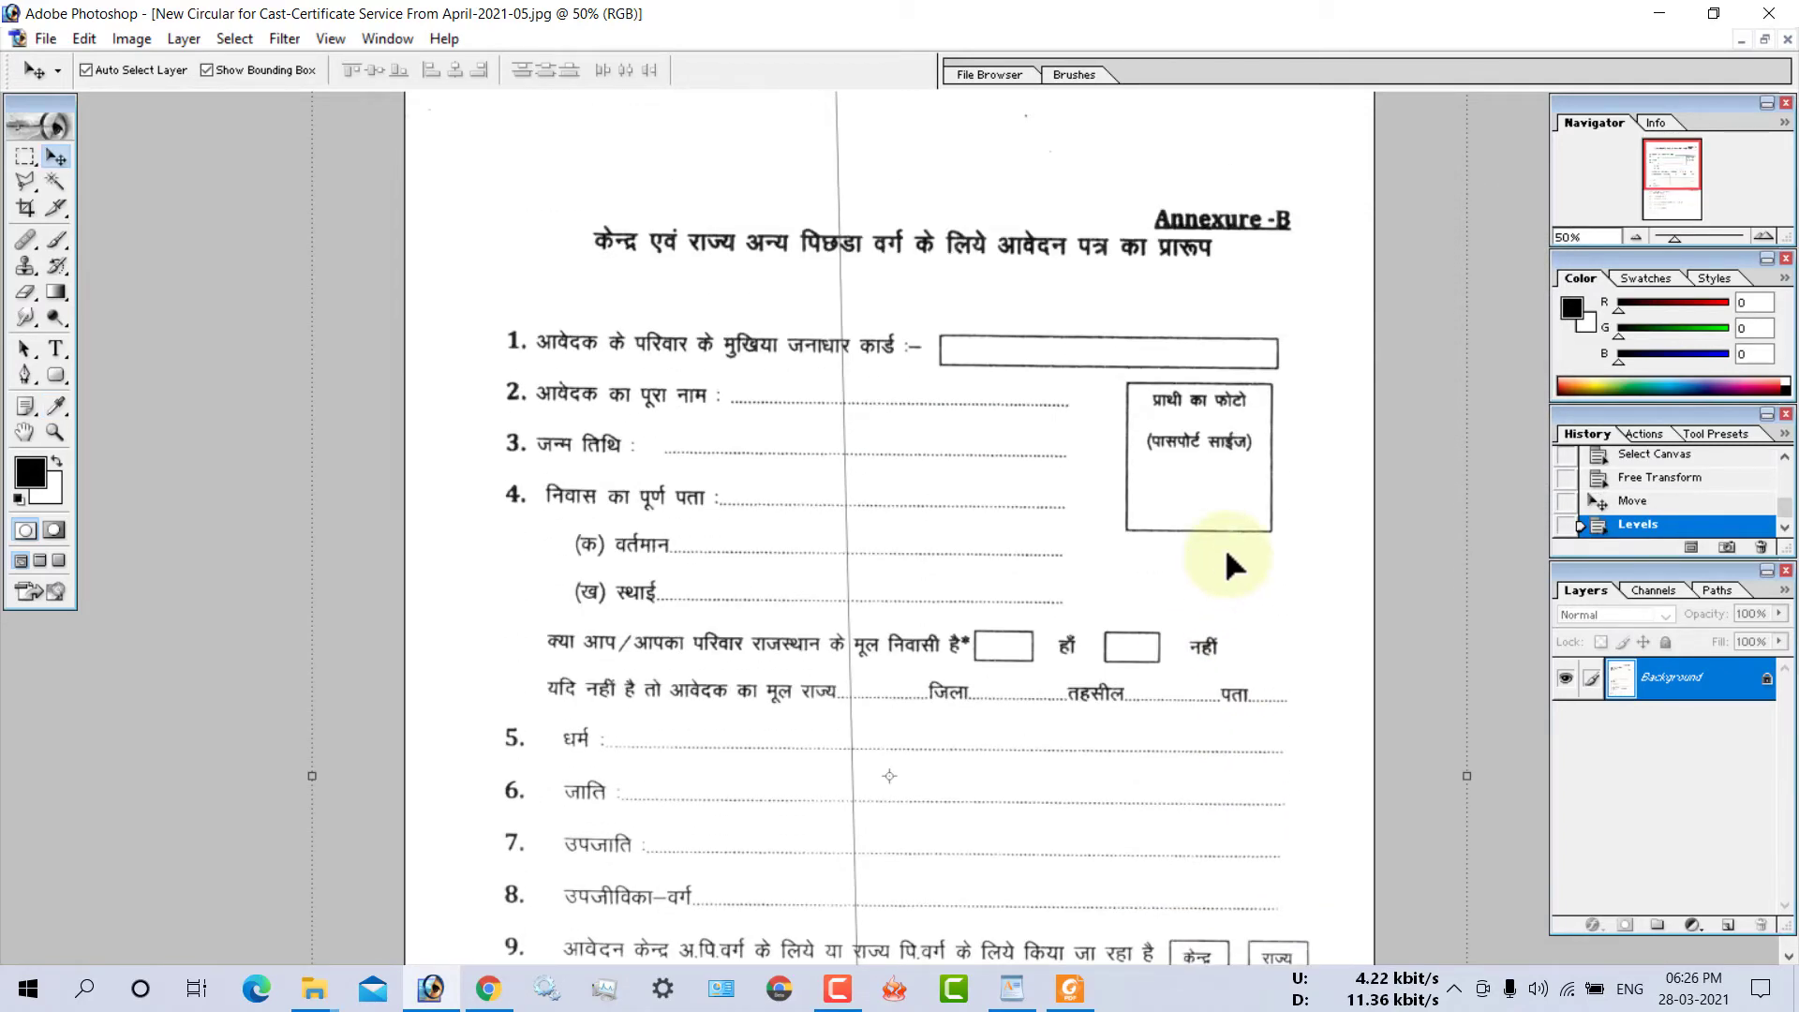
key("ctrl+plus")
key("ctrl+plus")
scroll(985, 697, "up", 2)
scroll(924, 459, "up", 3)
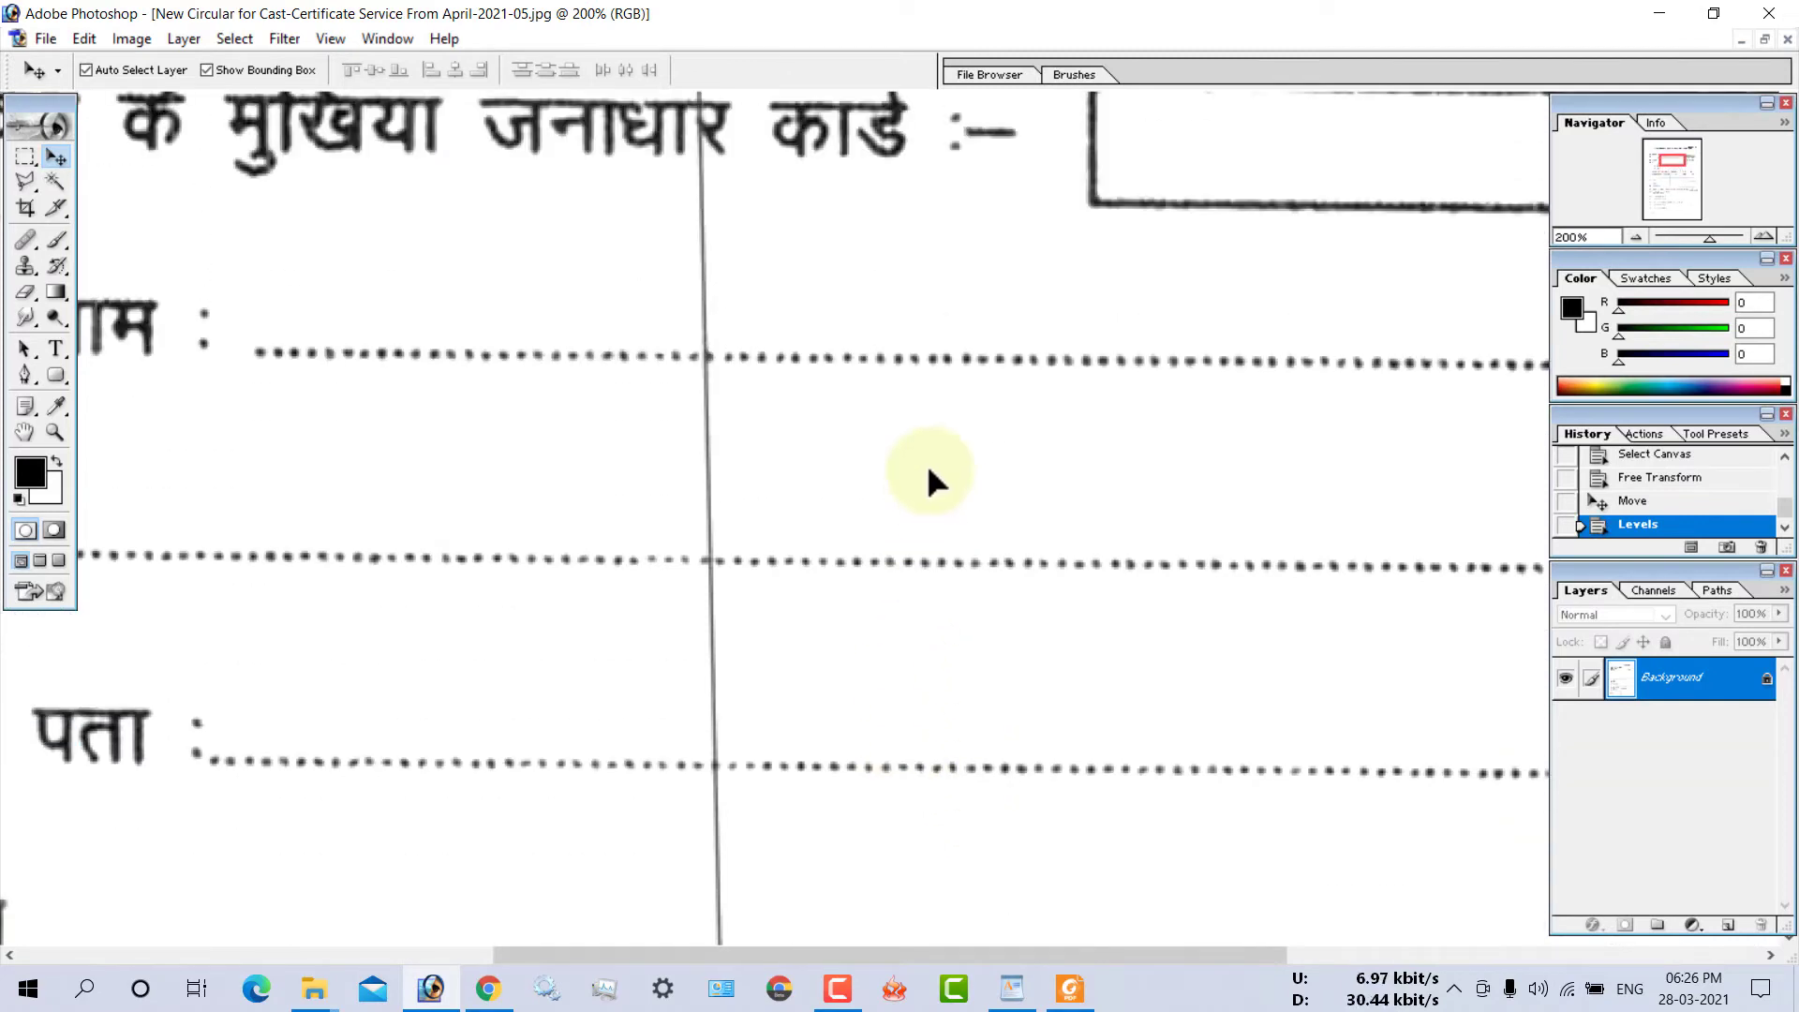
scroll(914, 459, "up", 1)
scroll(885, 457, "up", 4)
scroll(824, 457, "up", 3)
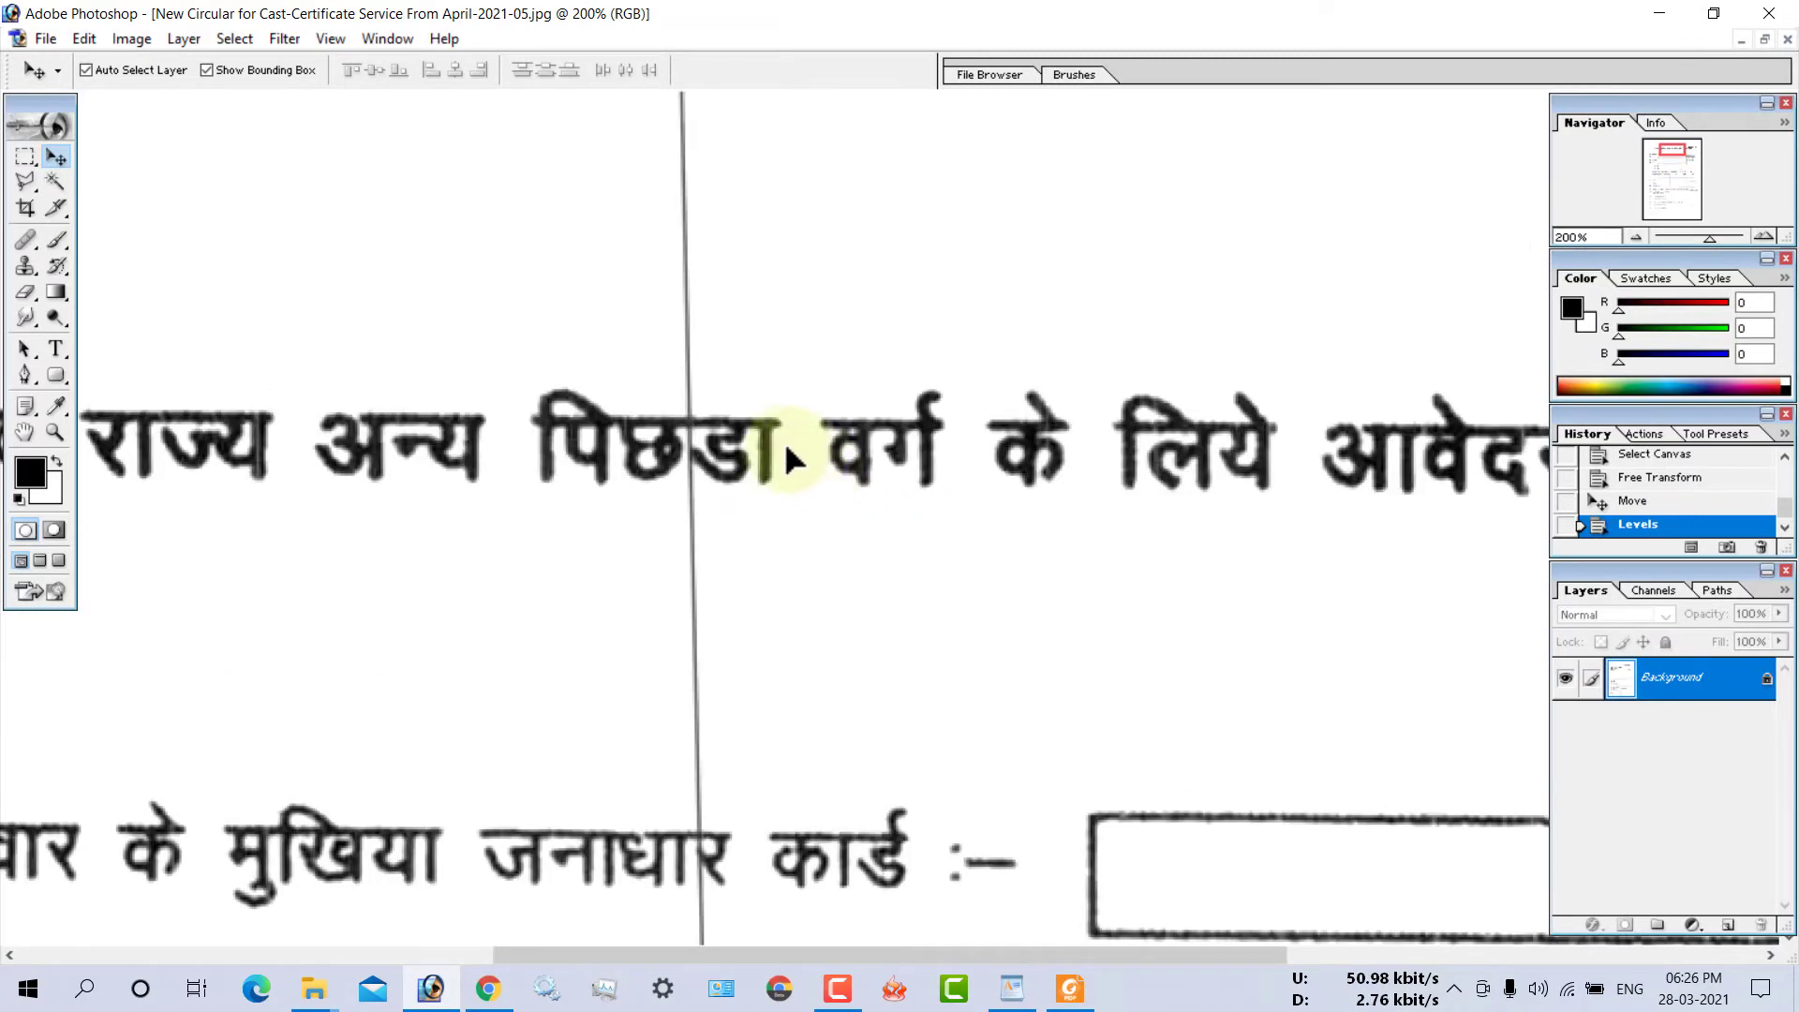
scroll(693, 412, "up", 3)
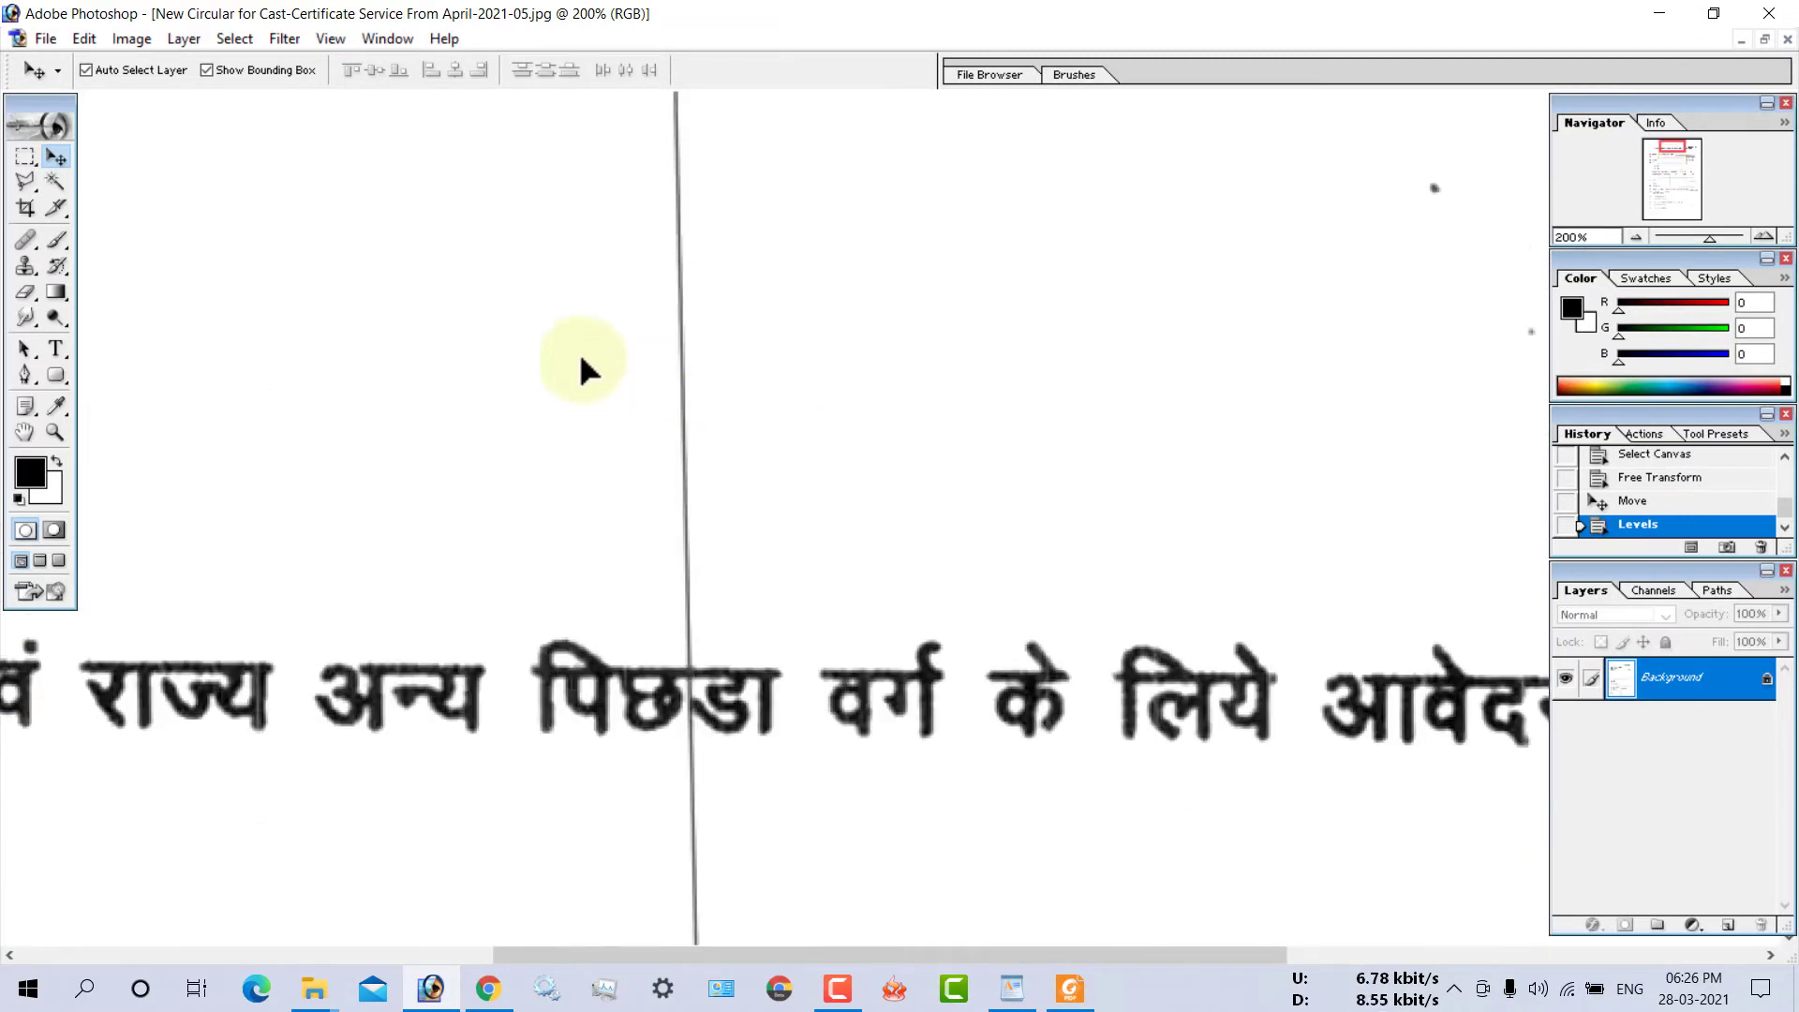
left_click(26, 293)
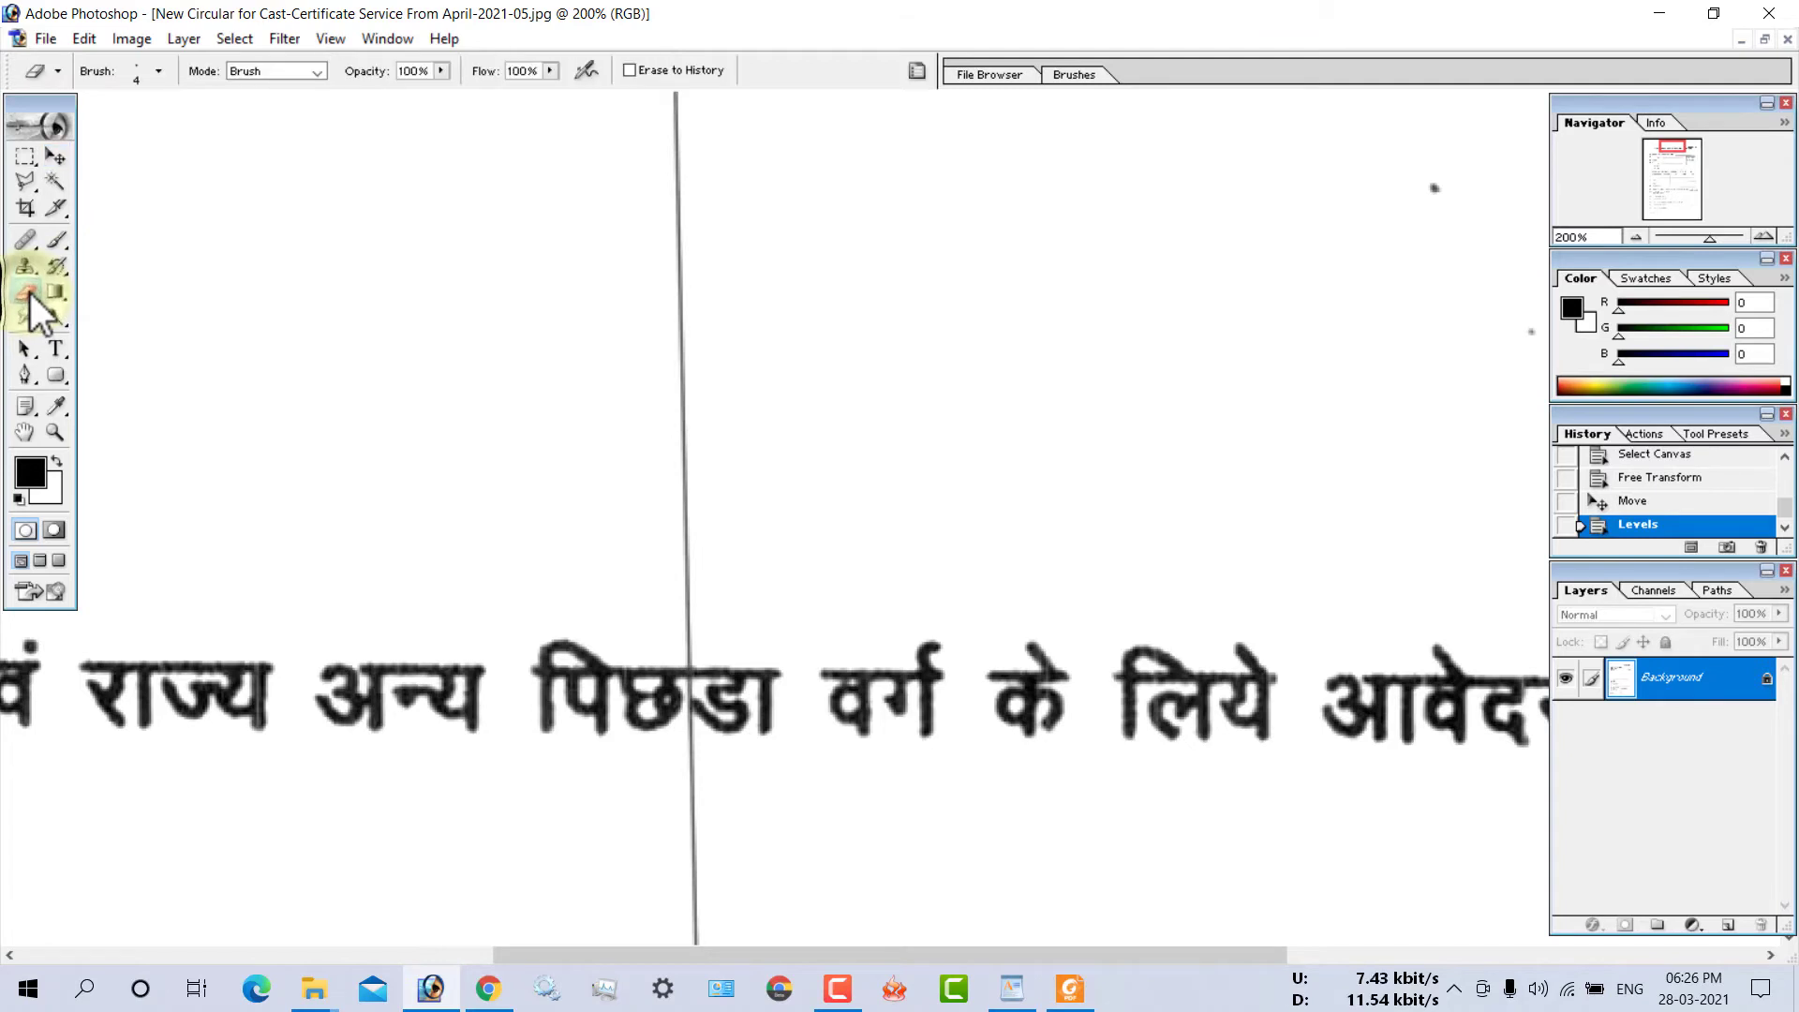
left_click(160, 71)
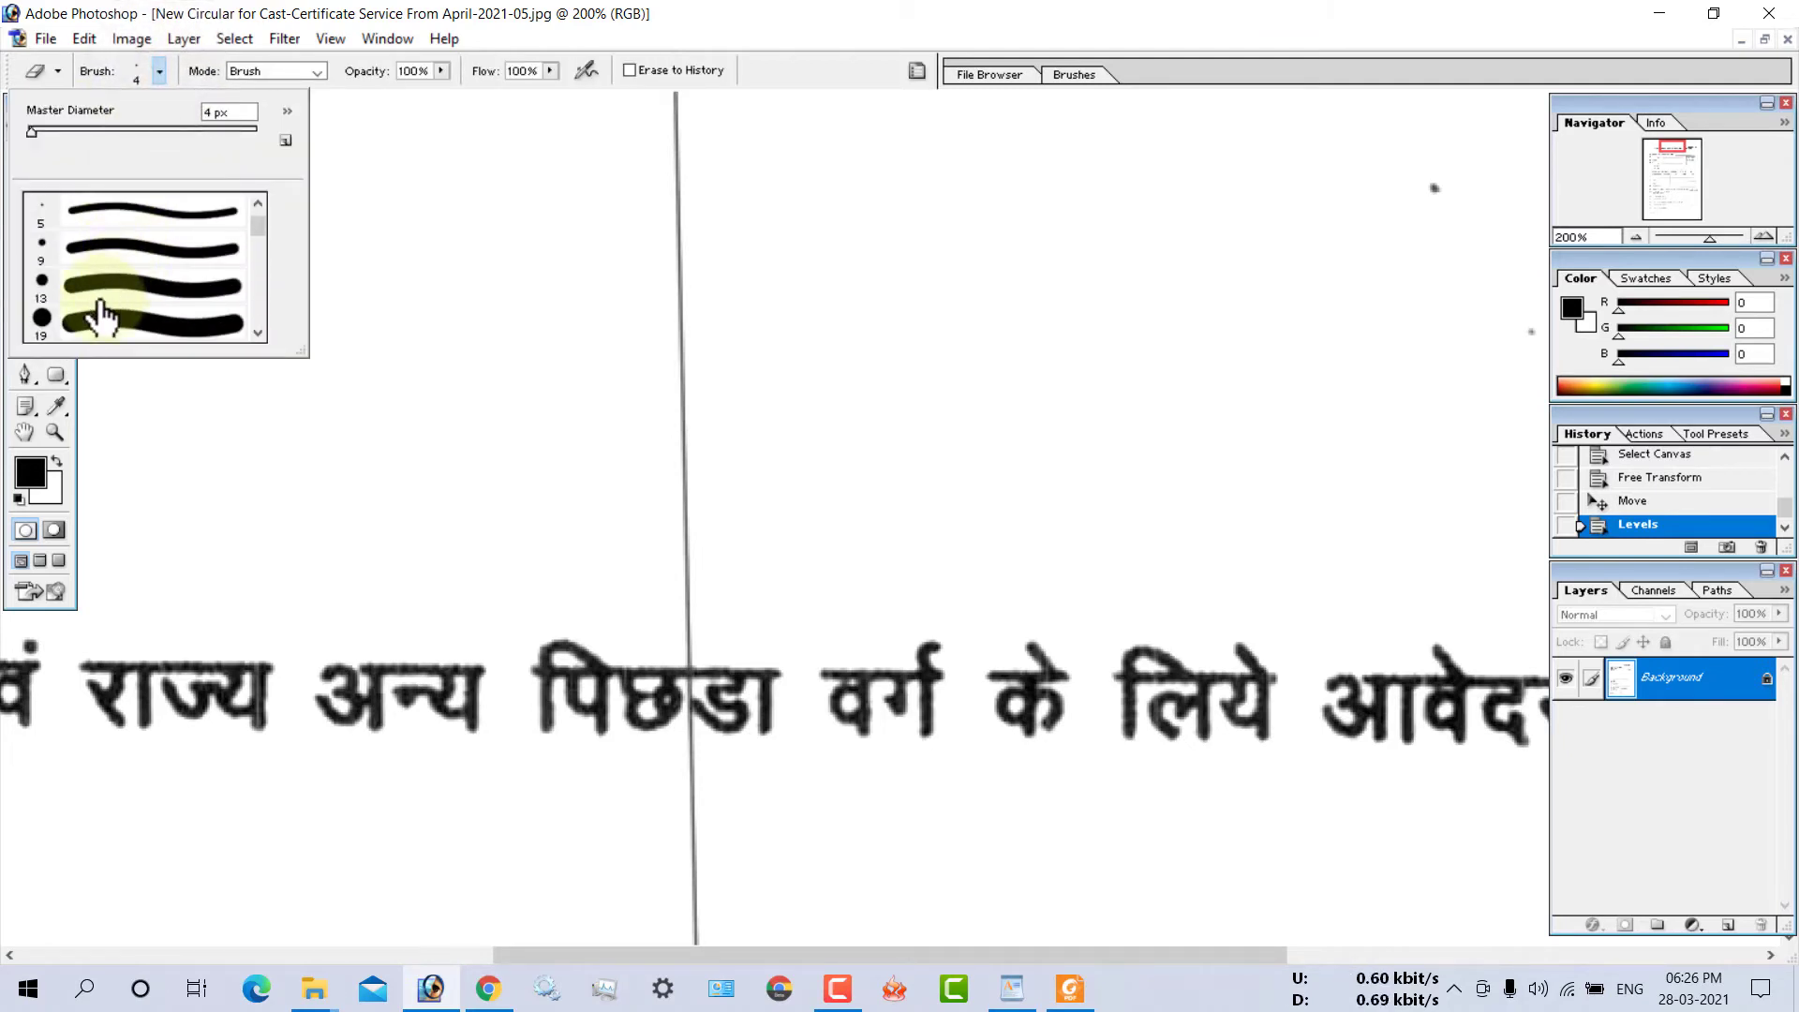
- With a 13 px eraser, remove the vertical line above the heading and between the first two rows
left_click(95, 295)
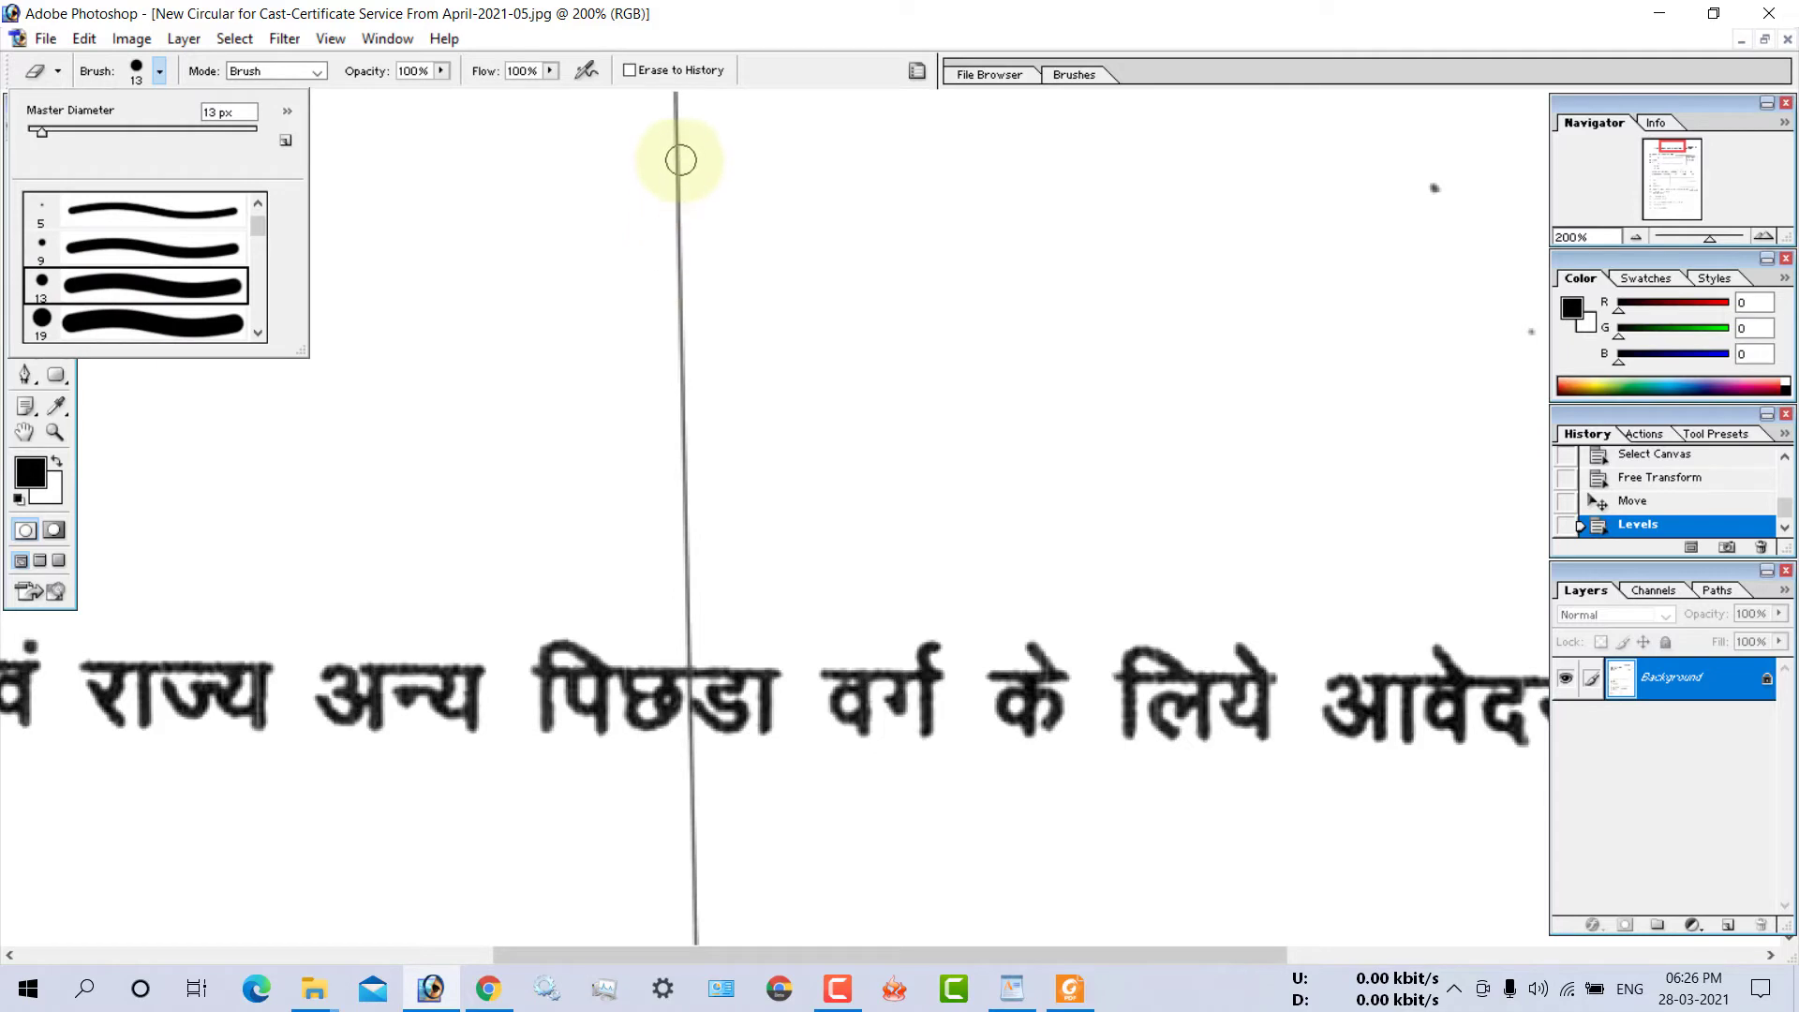
left_click_drag(680, 150, 695, 643)
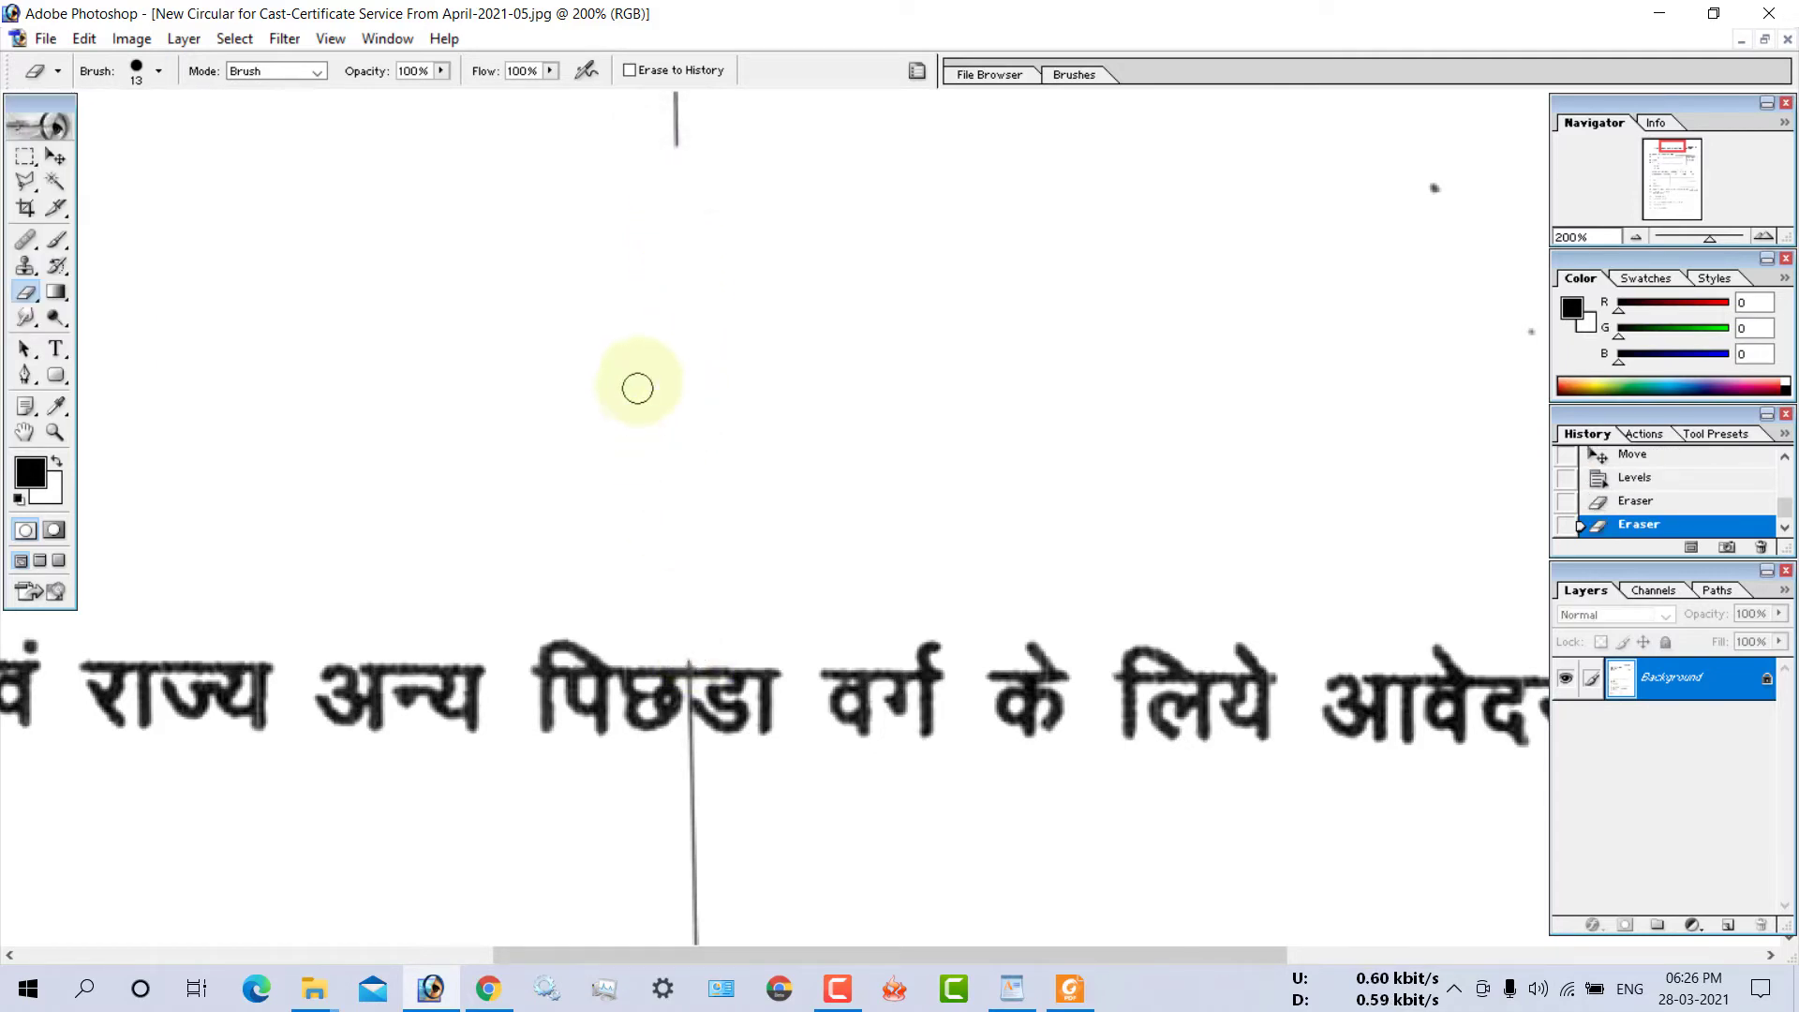
left_click(683, 142)
left_click_drag(682, 141, 676, 98)
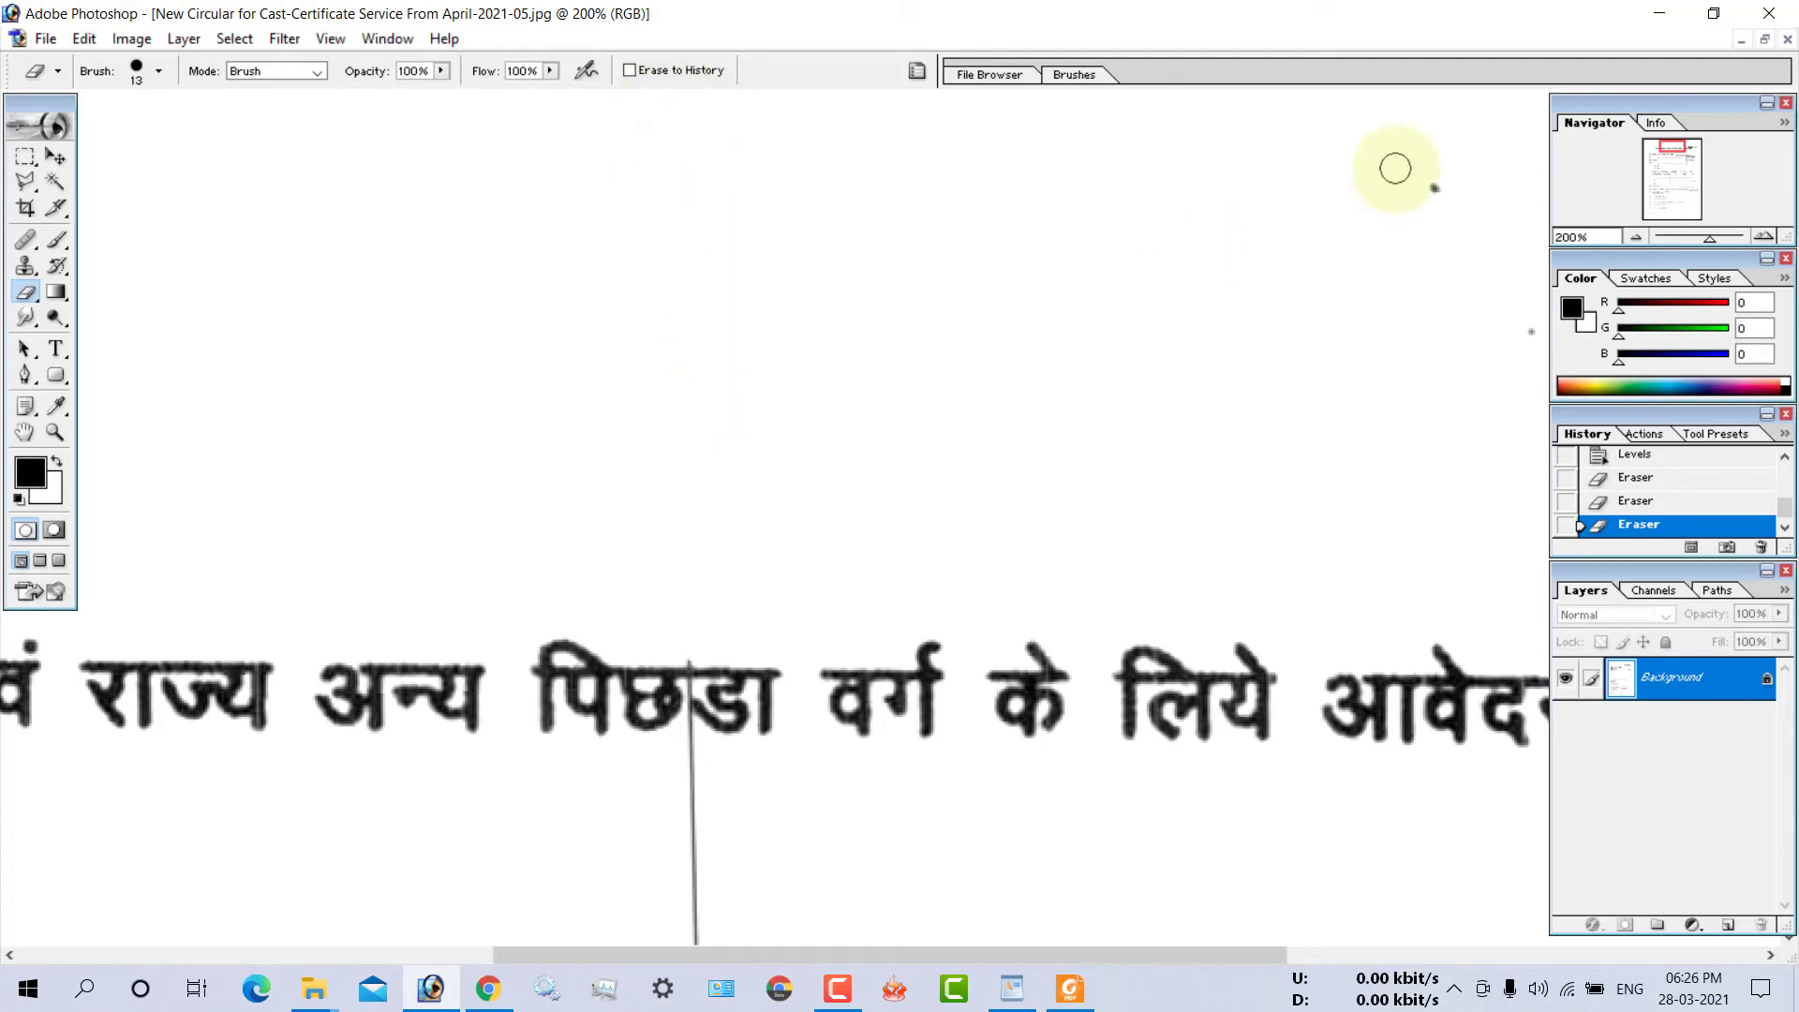
scroll(703, 550, "down", 2)
scroll(683, 550, "down", 2)
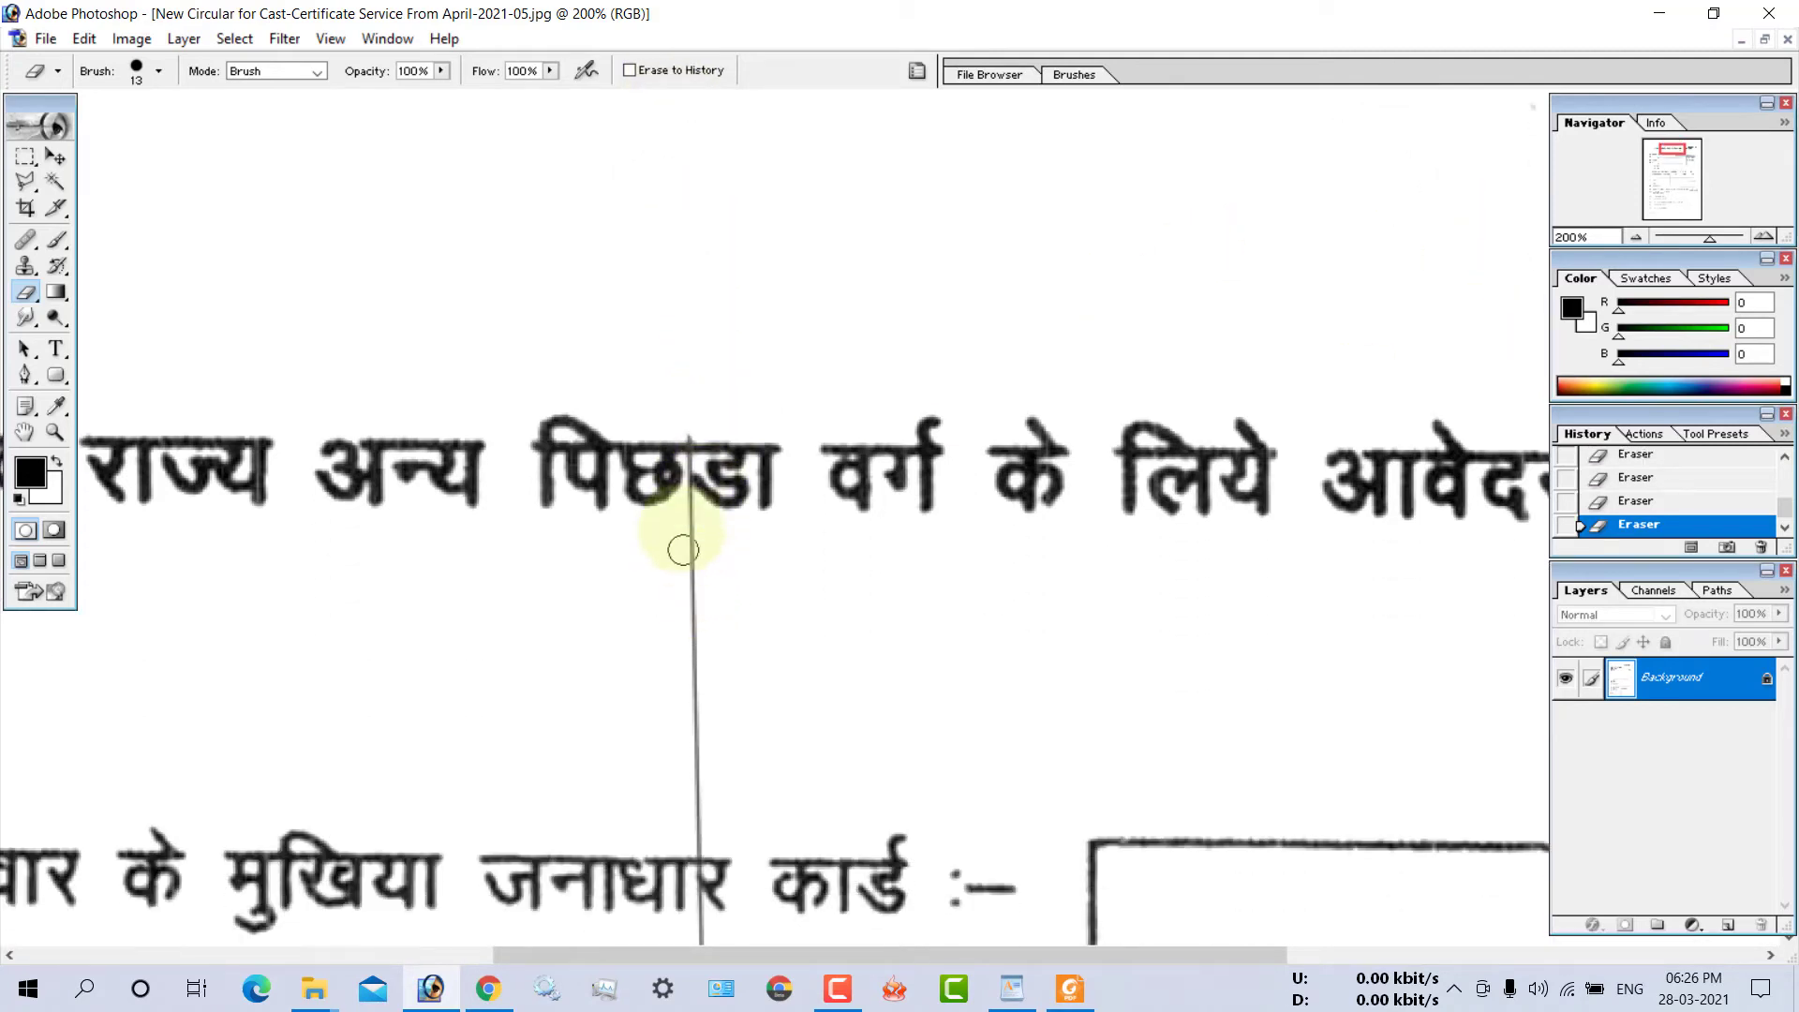
left_click_drag(683, 509, 702, 831)
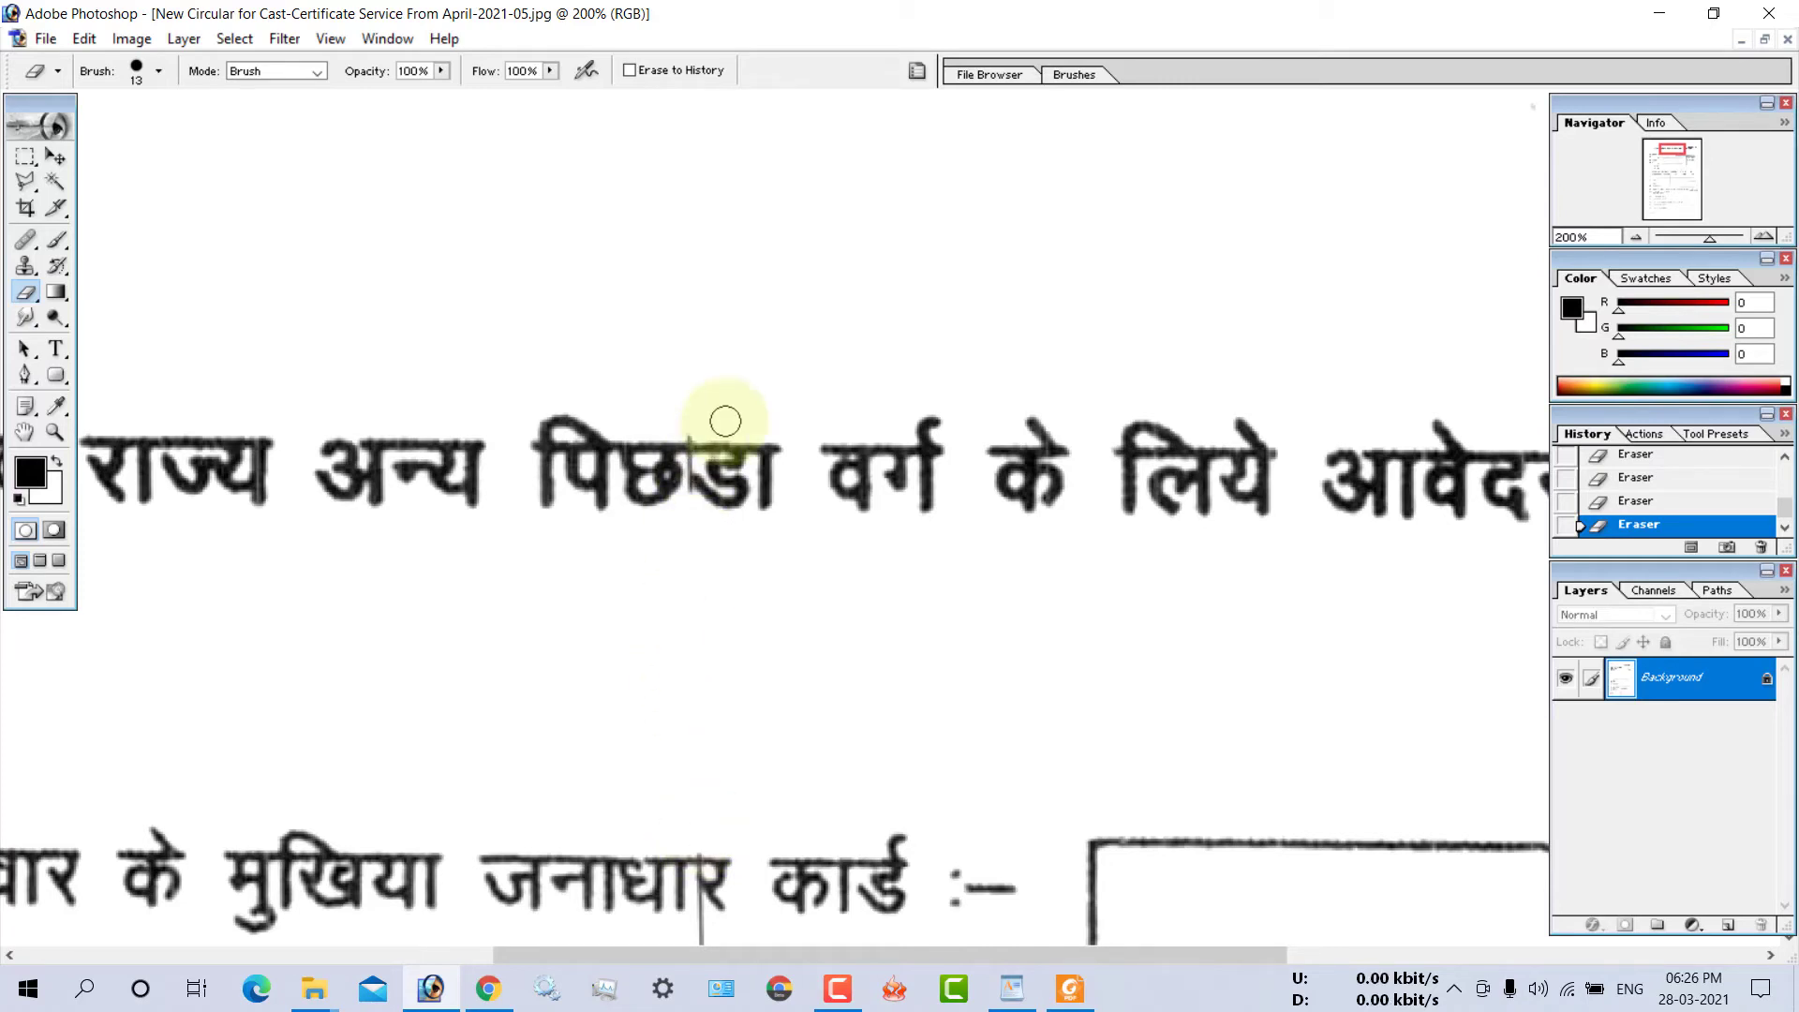
key("ctrl+plus")
- Shrink the eraser to 6 px and erase the line through the heading letter and below जनाधार कार्ड
right_click(515, 417)
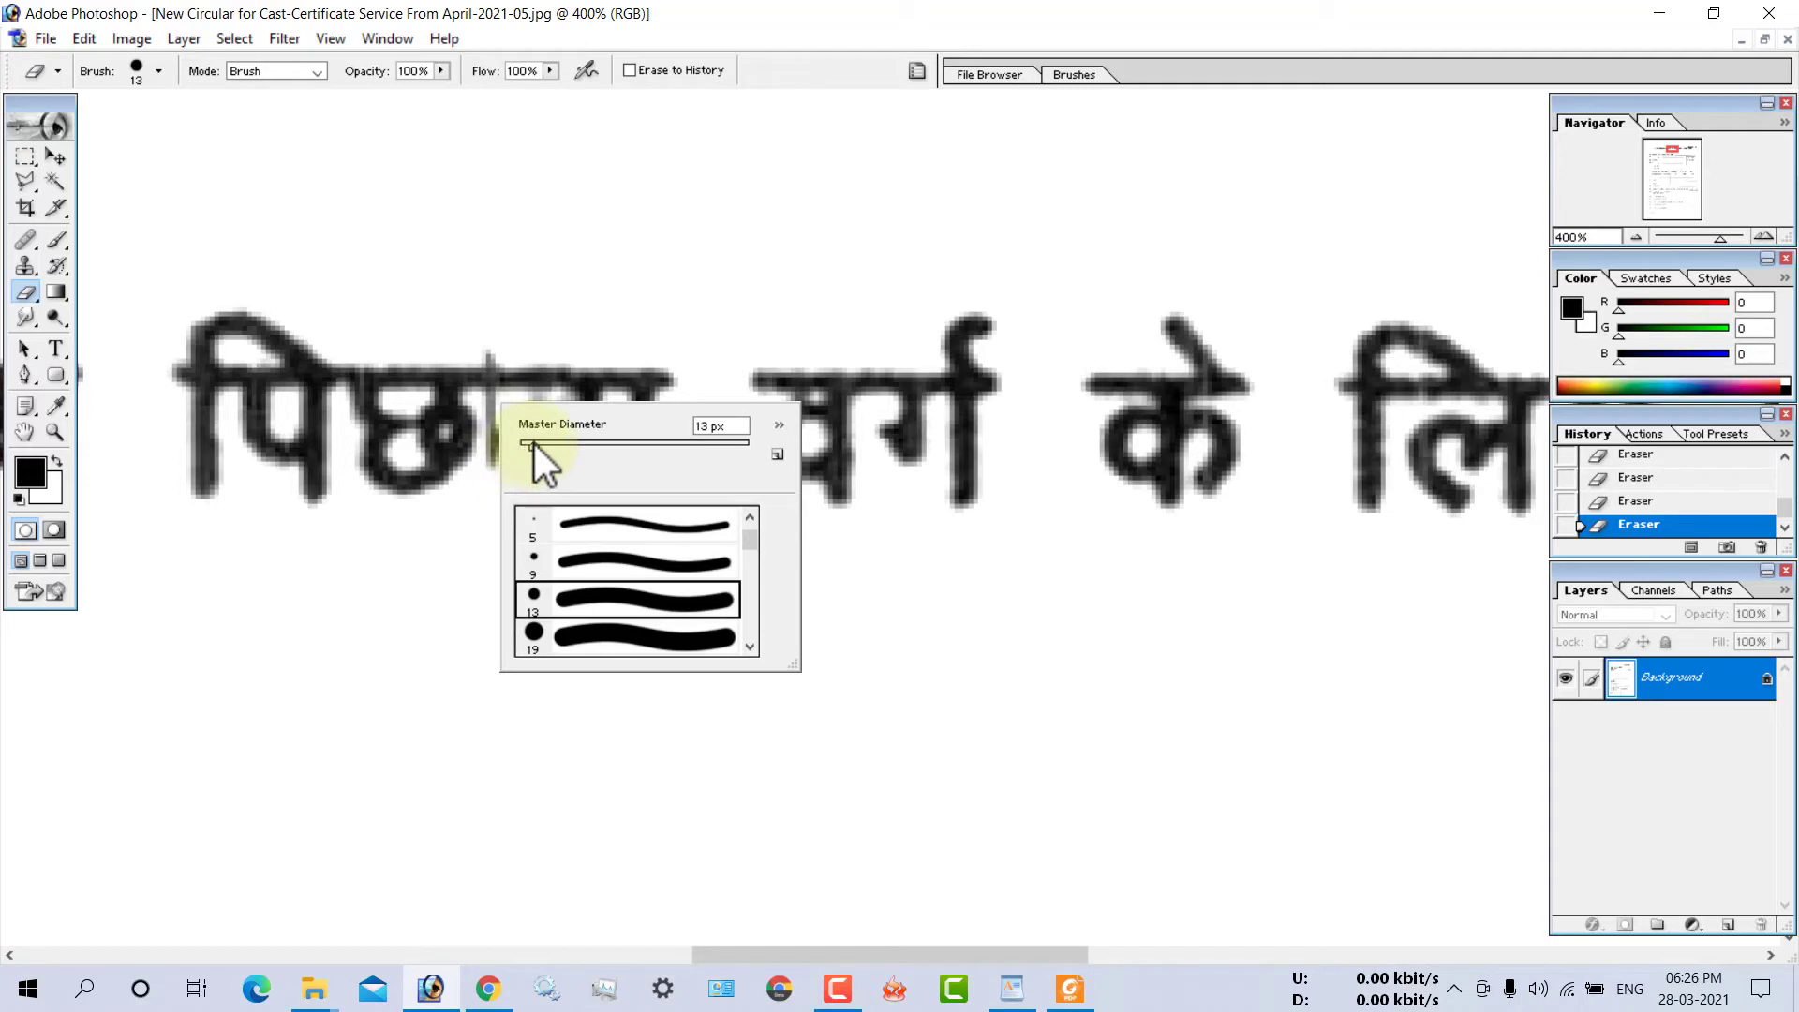
left_click_drag(531, 444, 526, 444)
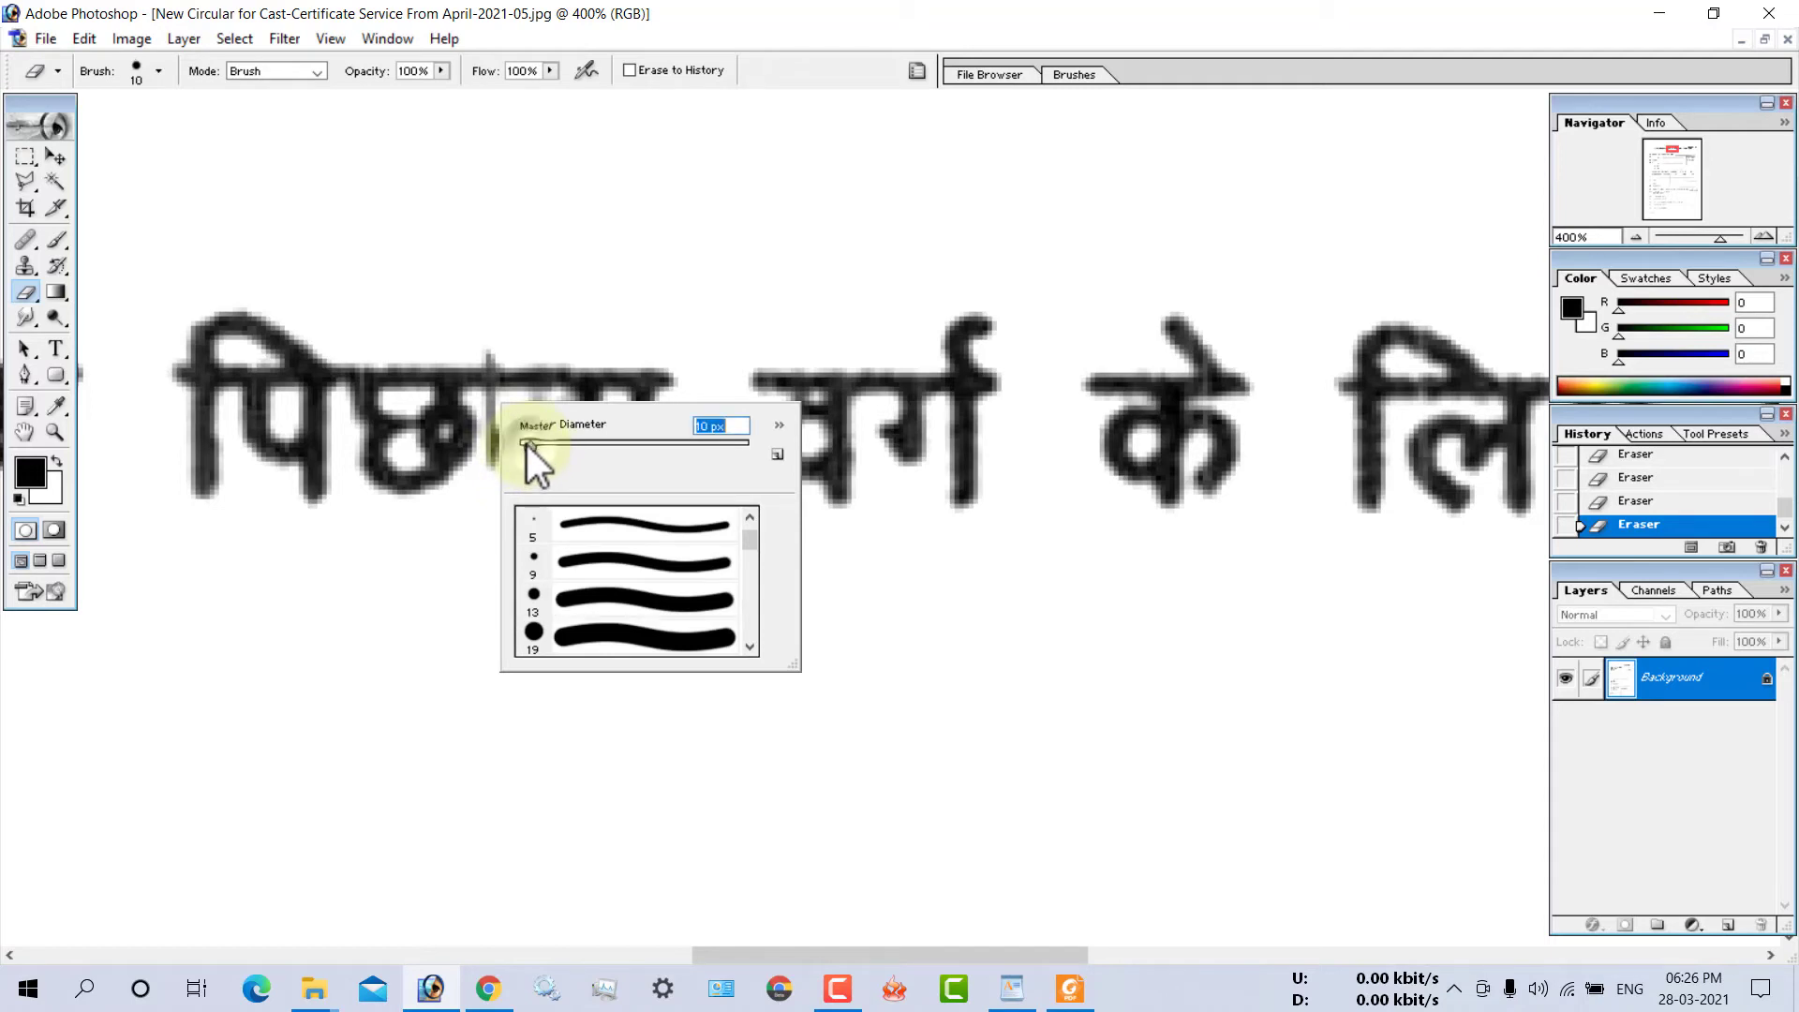
left_click(476, 360)
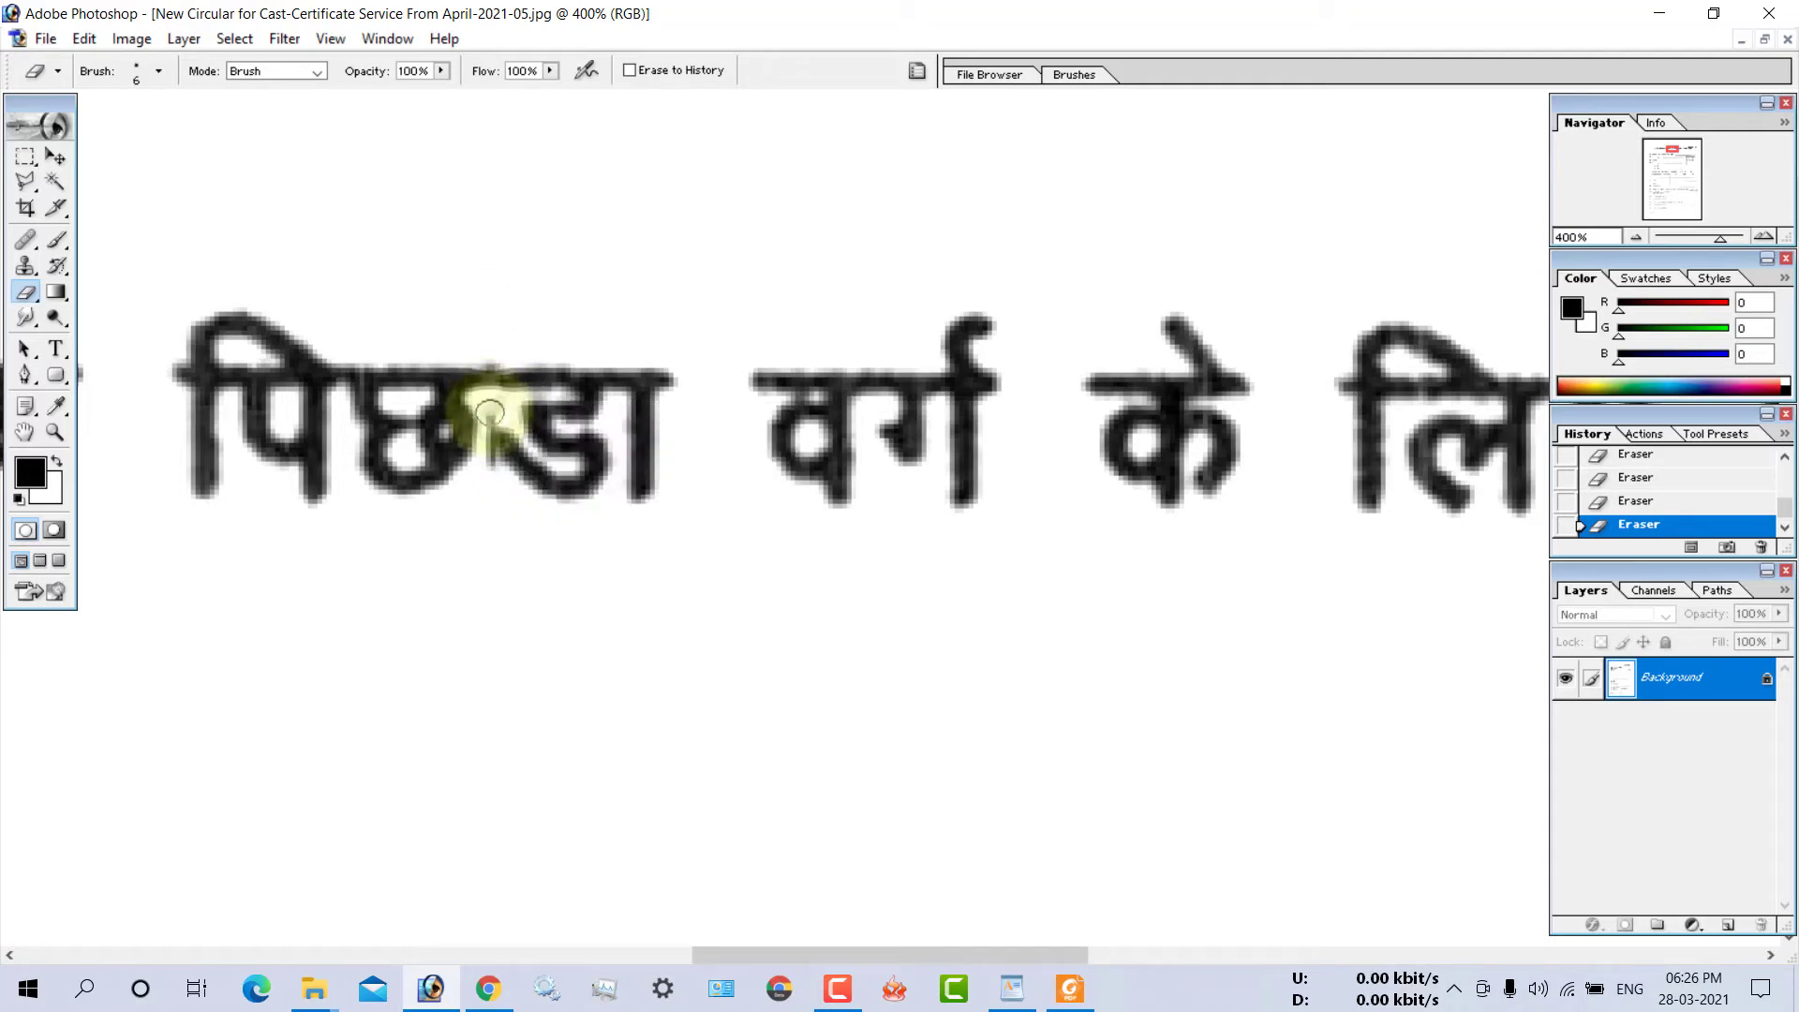
left_click_drag(489, 412, 488, 471)
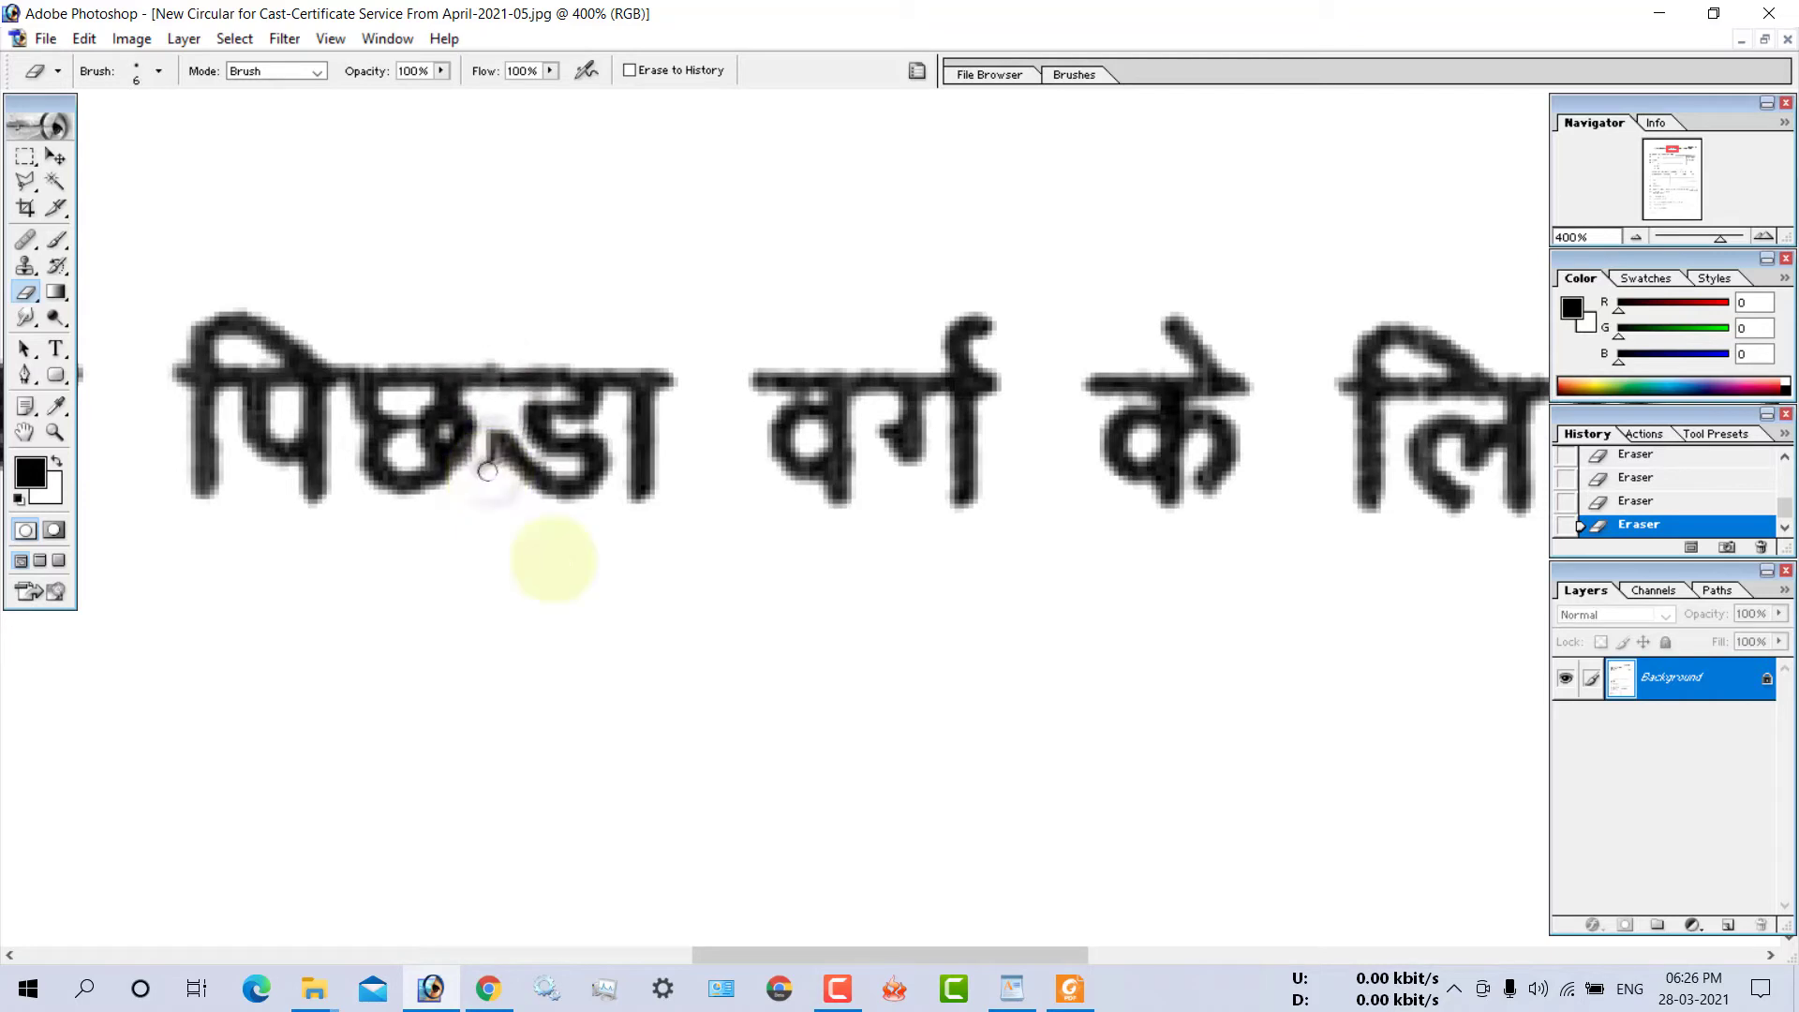
scroll(786, 654, "down", 1)
scroll(782, 634, "down", 3)
scroll(734, 642, "down", 1)
scroll(497, 648, "down", 1)
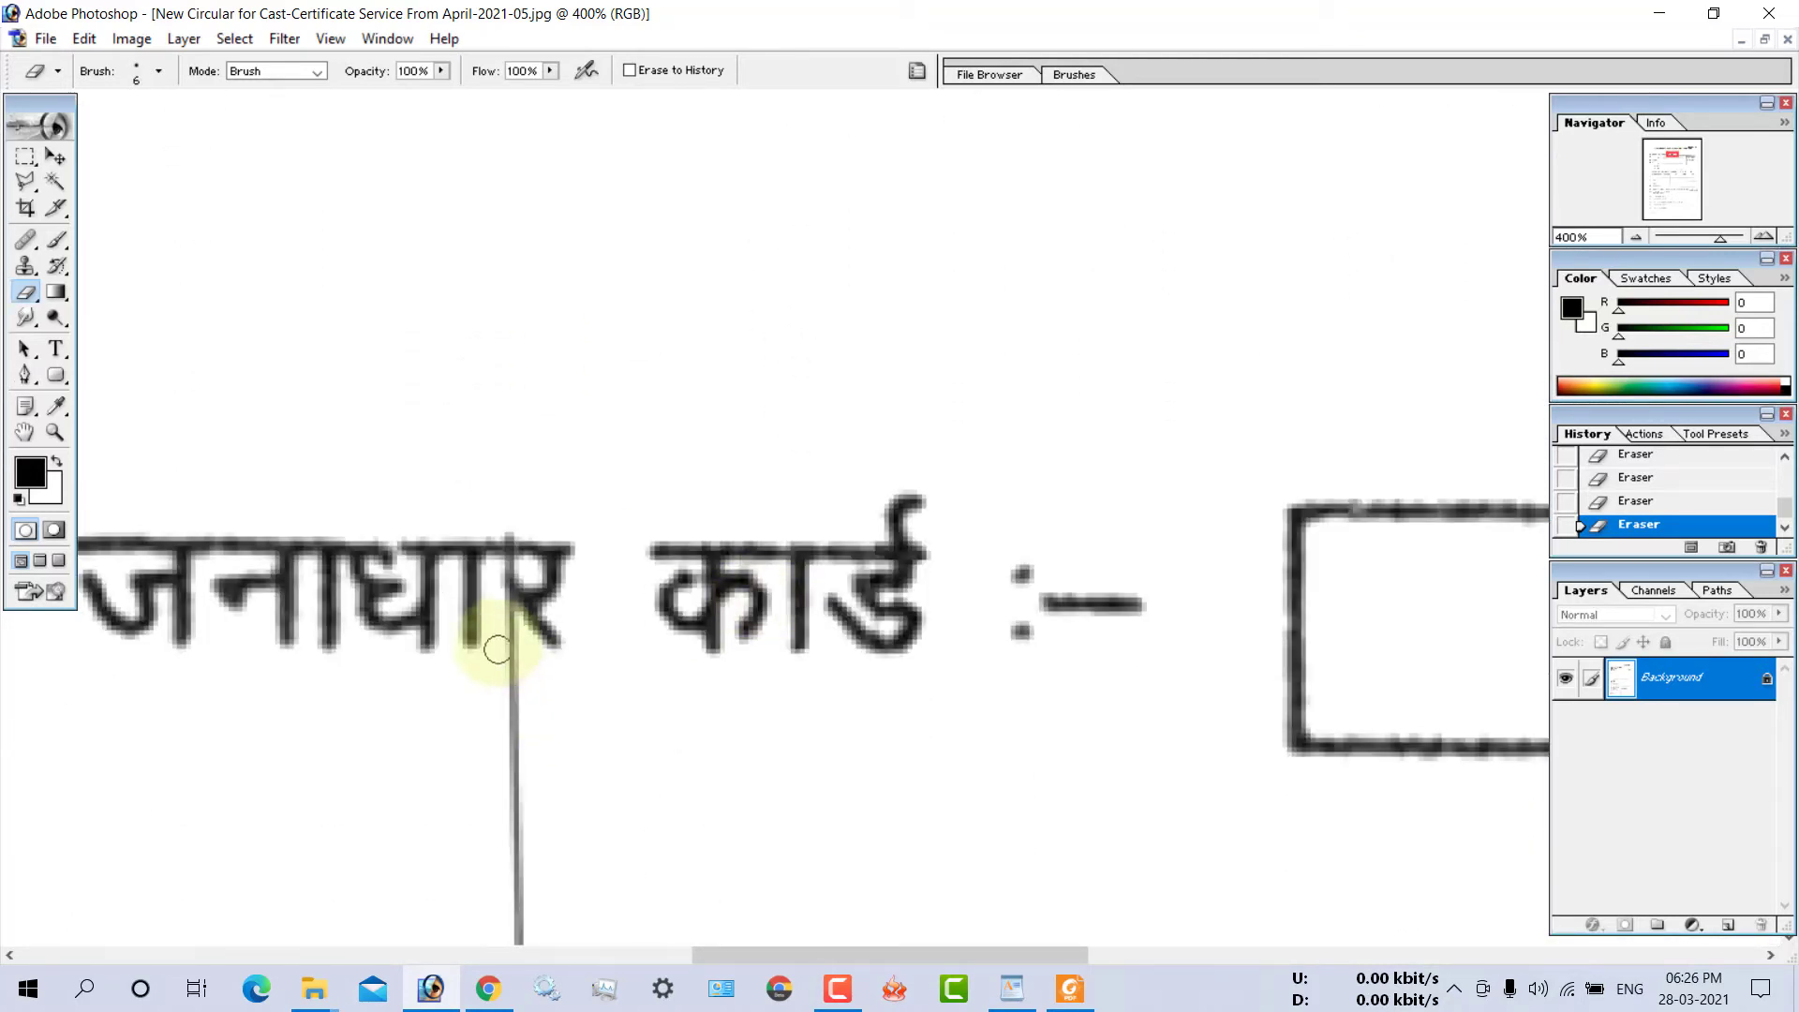
left_click_drag(506, 622, 514, 908)
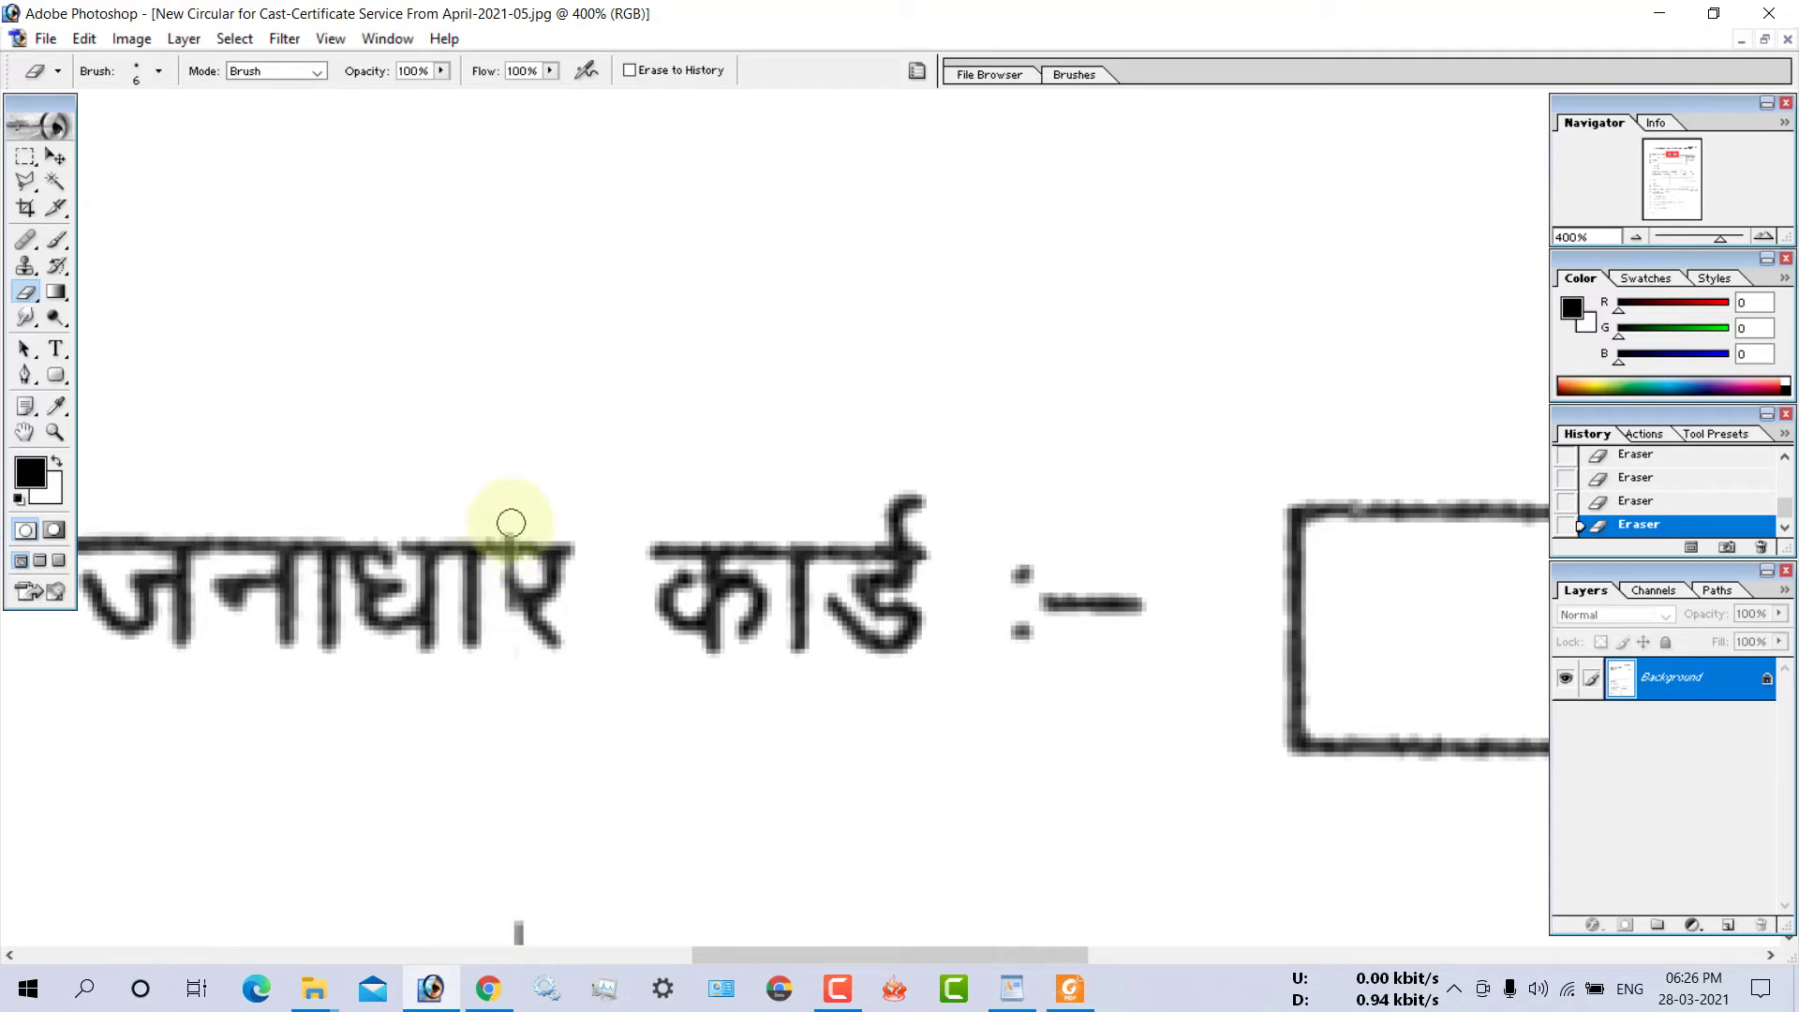
- Switch the eraser to 4 px and erase the line above, around and below the dotted row
right_click(649, 669)
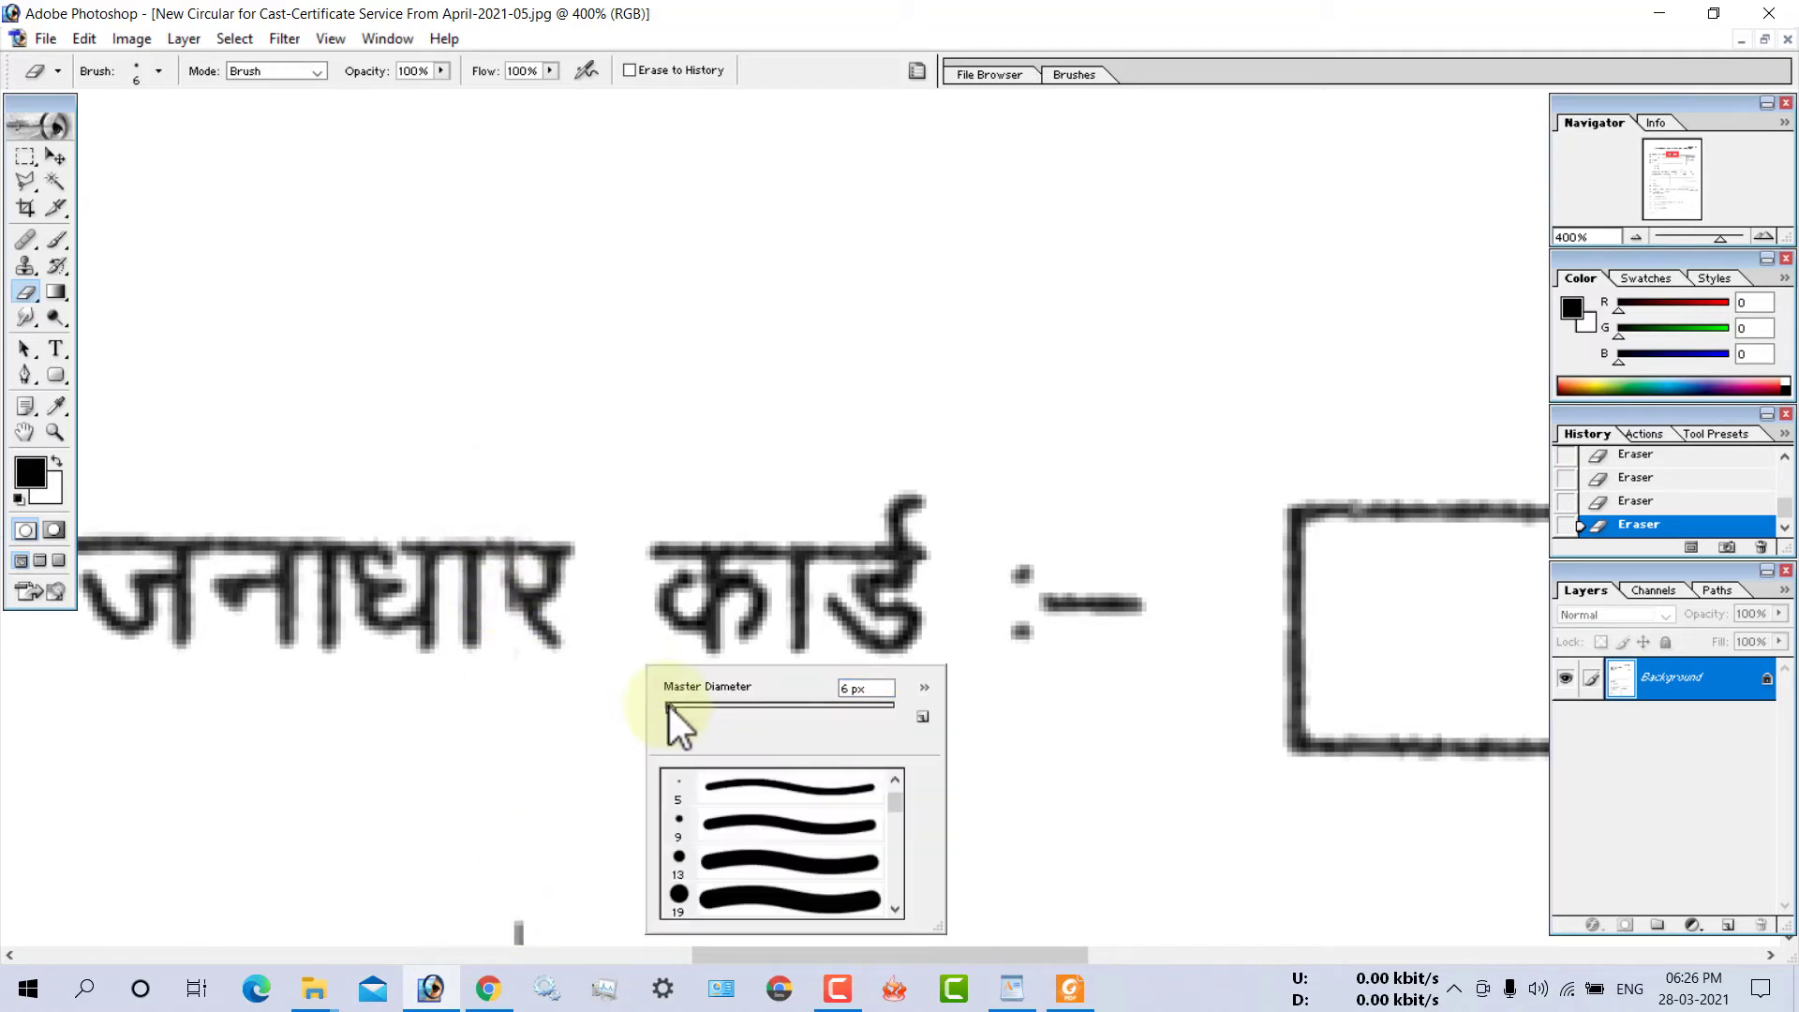
left_click(669, 706)
key("Return")
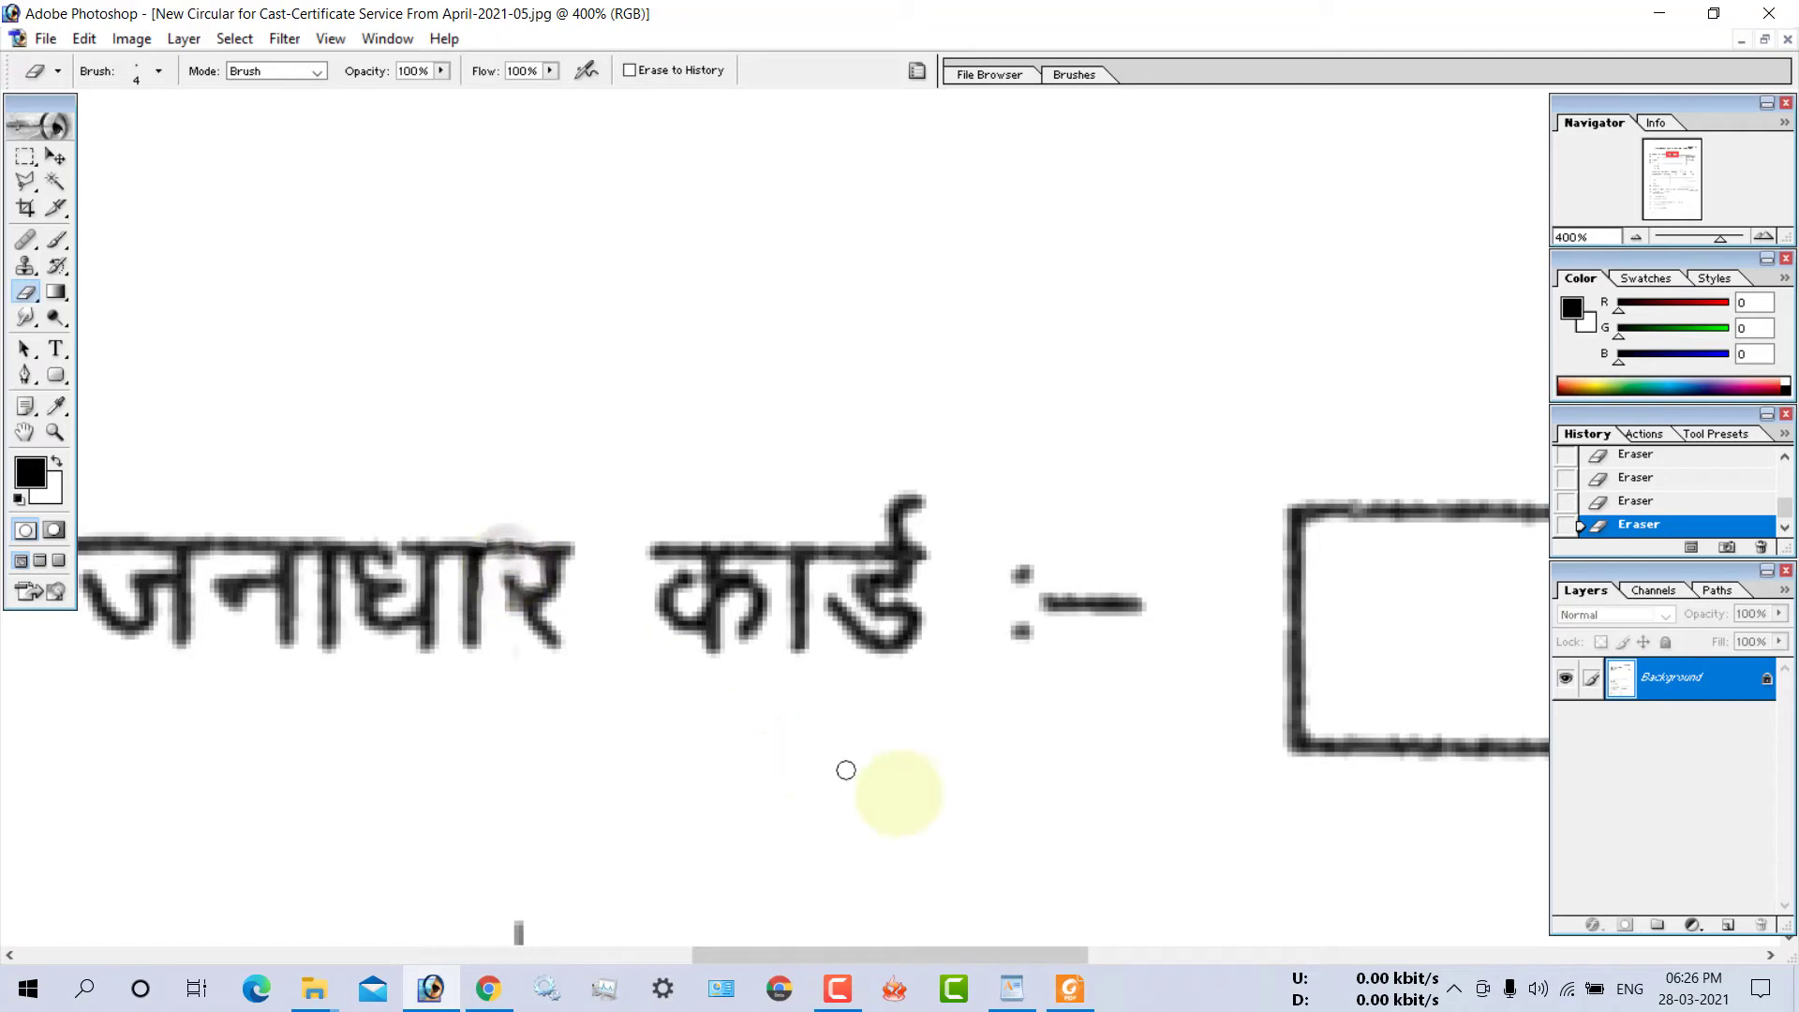
key("ctrl+minus")
scroll(630, 755, "down", 4)
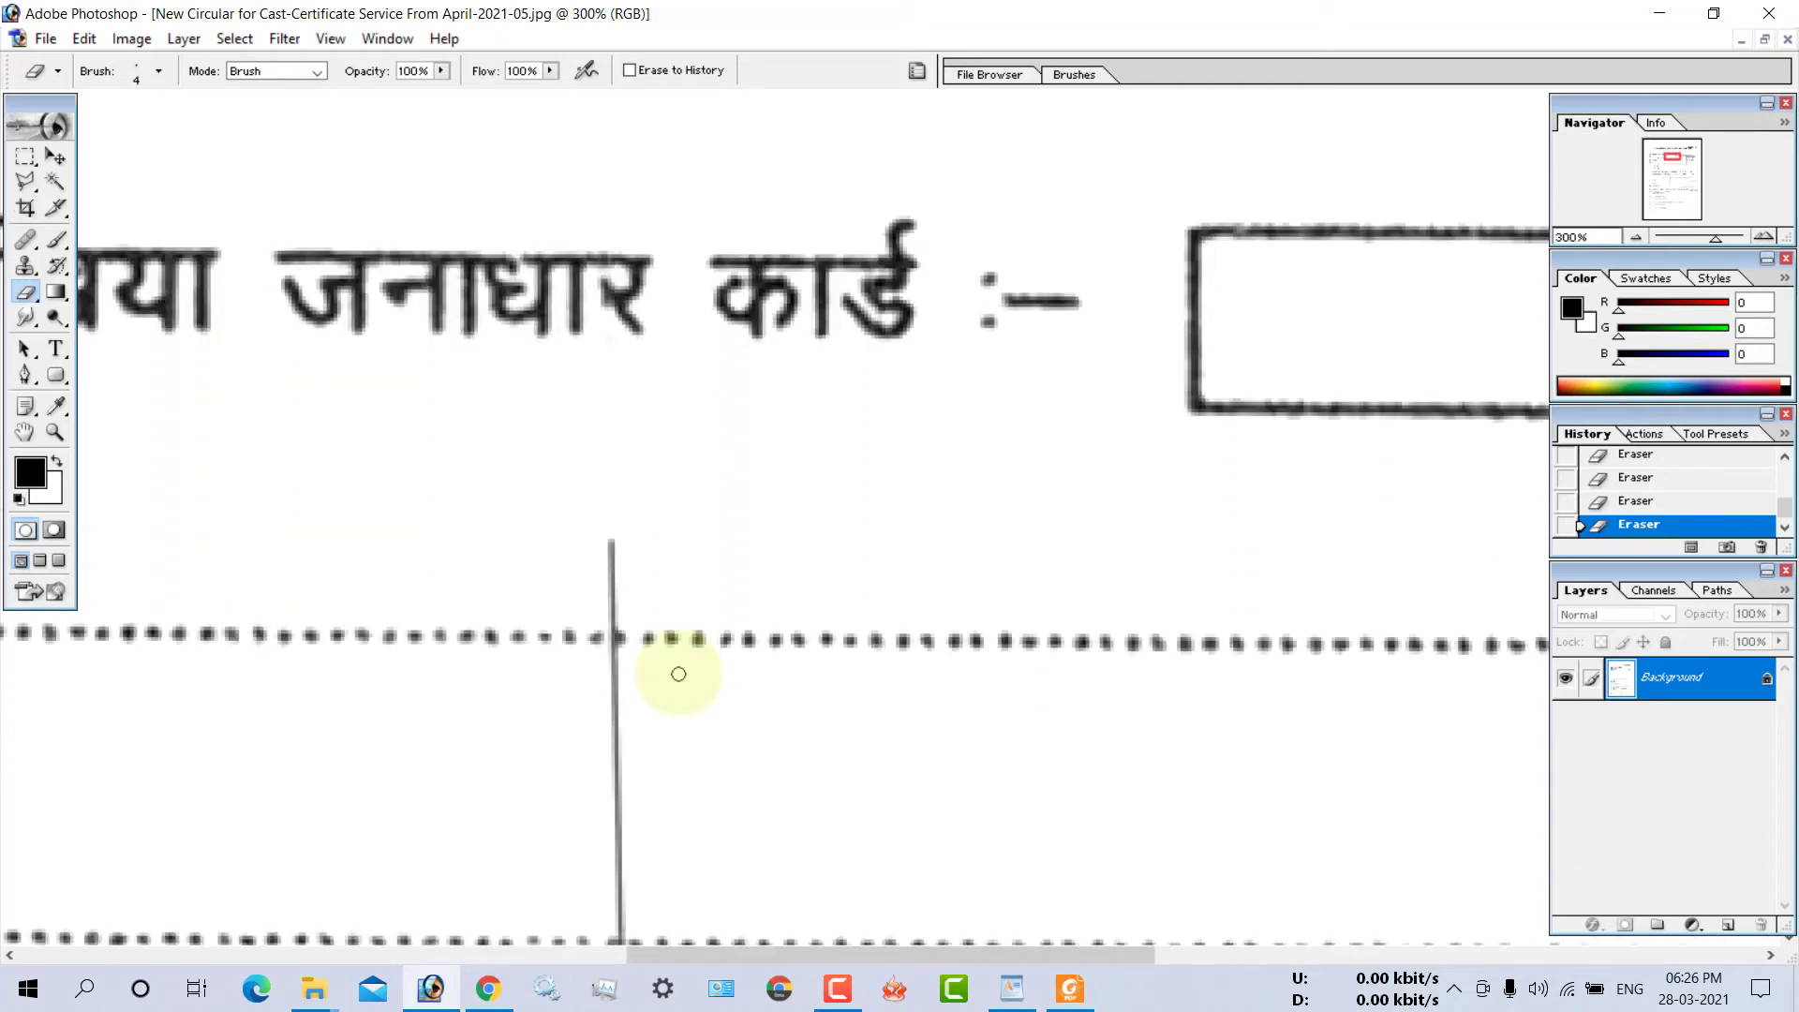
left_click_drag(609, 478, 609, 564)
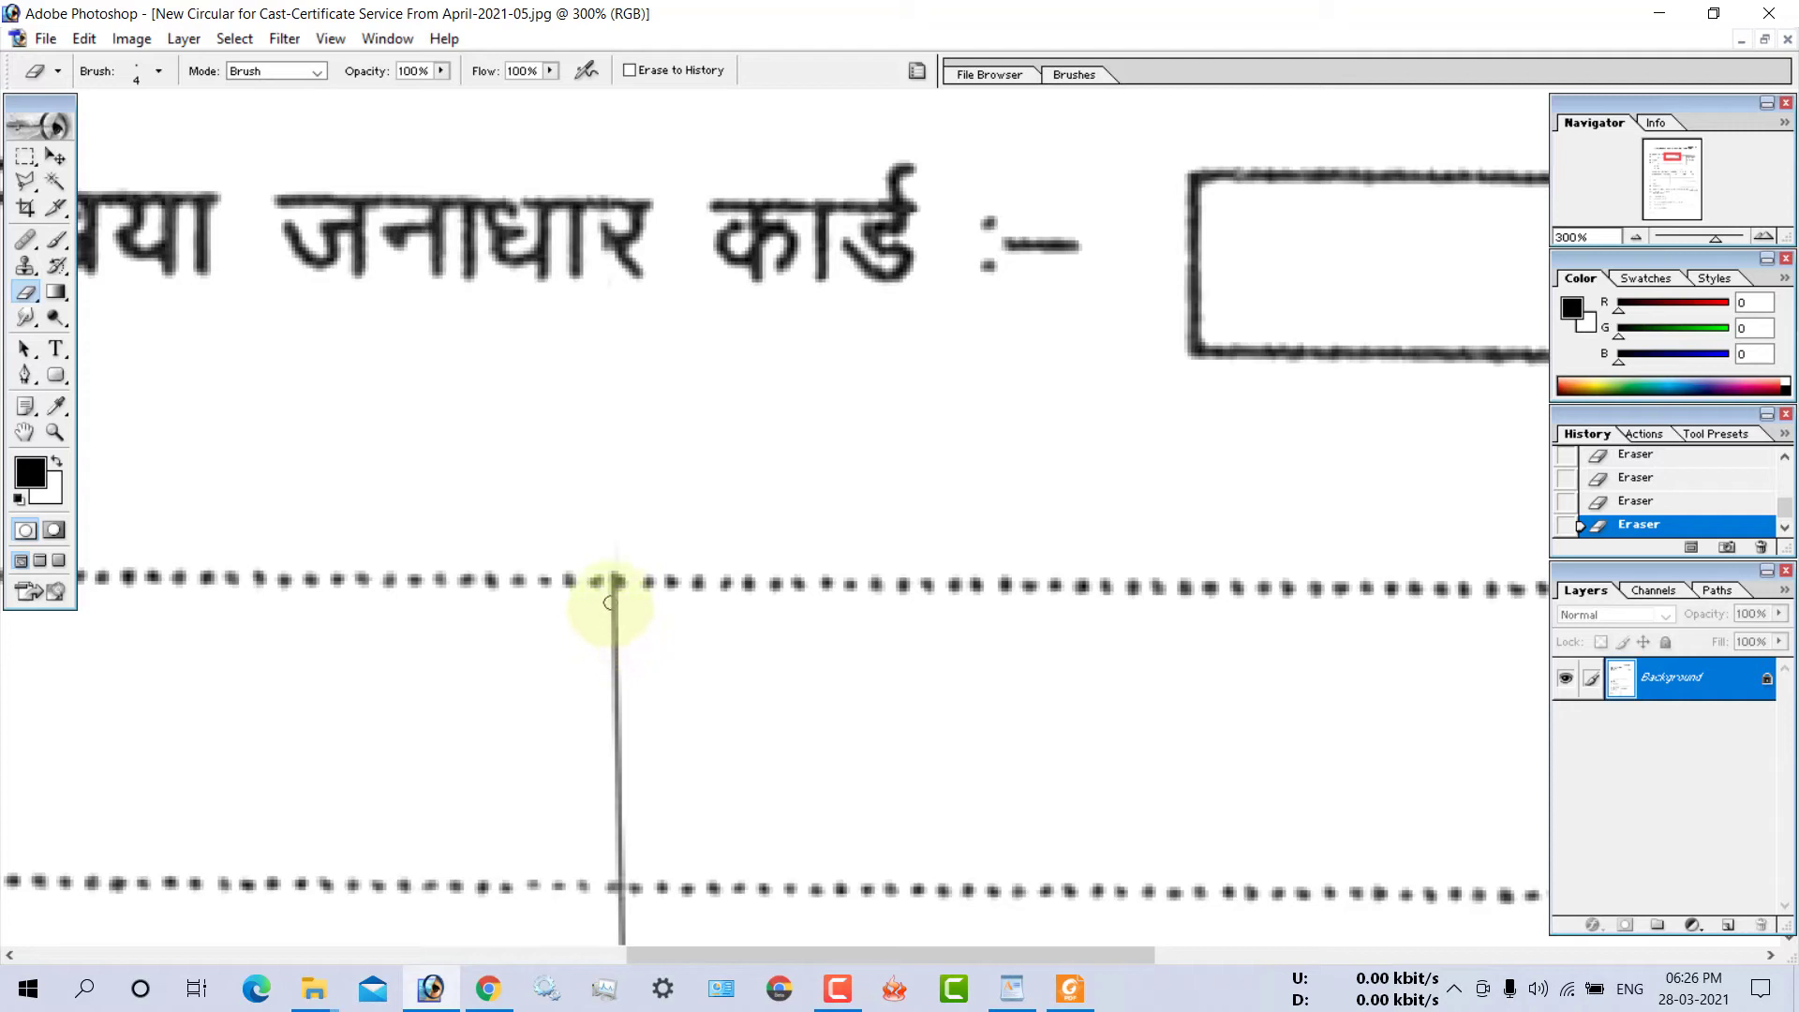
left_click_drag(613, 581, 623, 846)
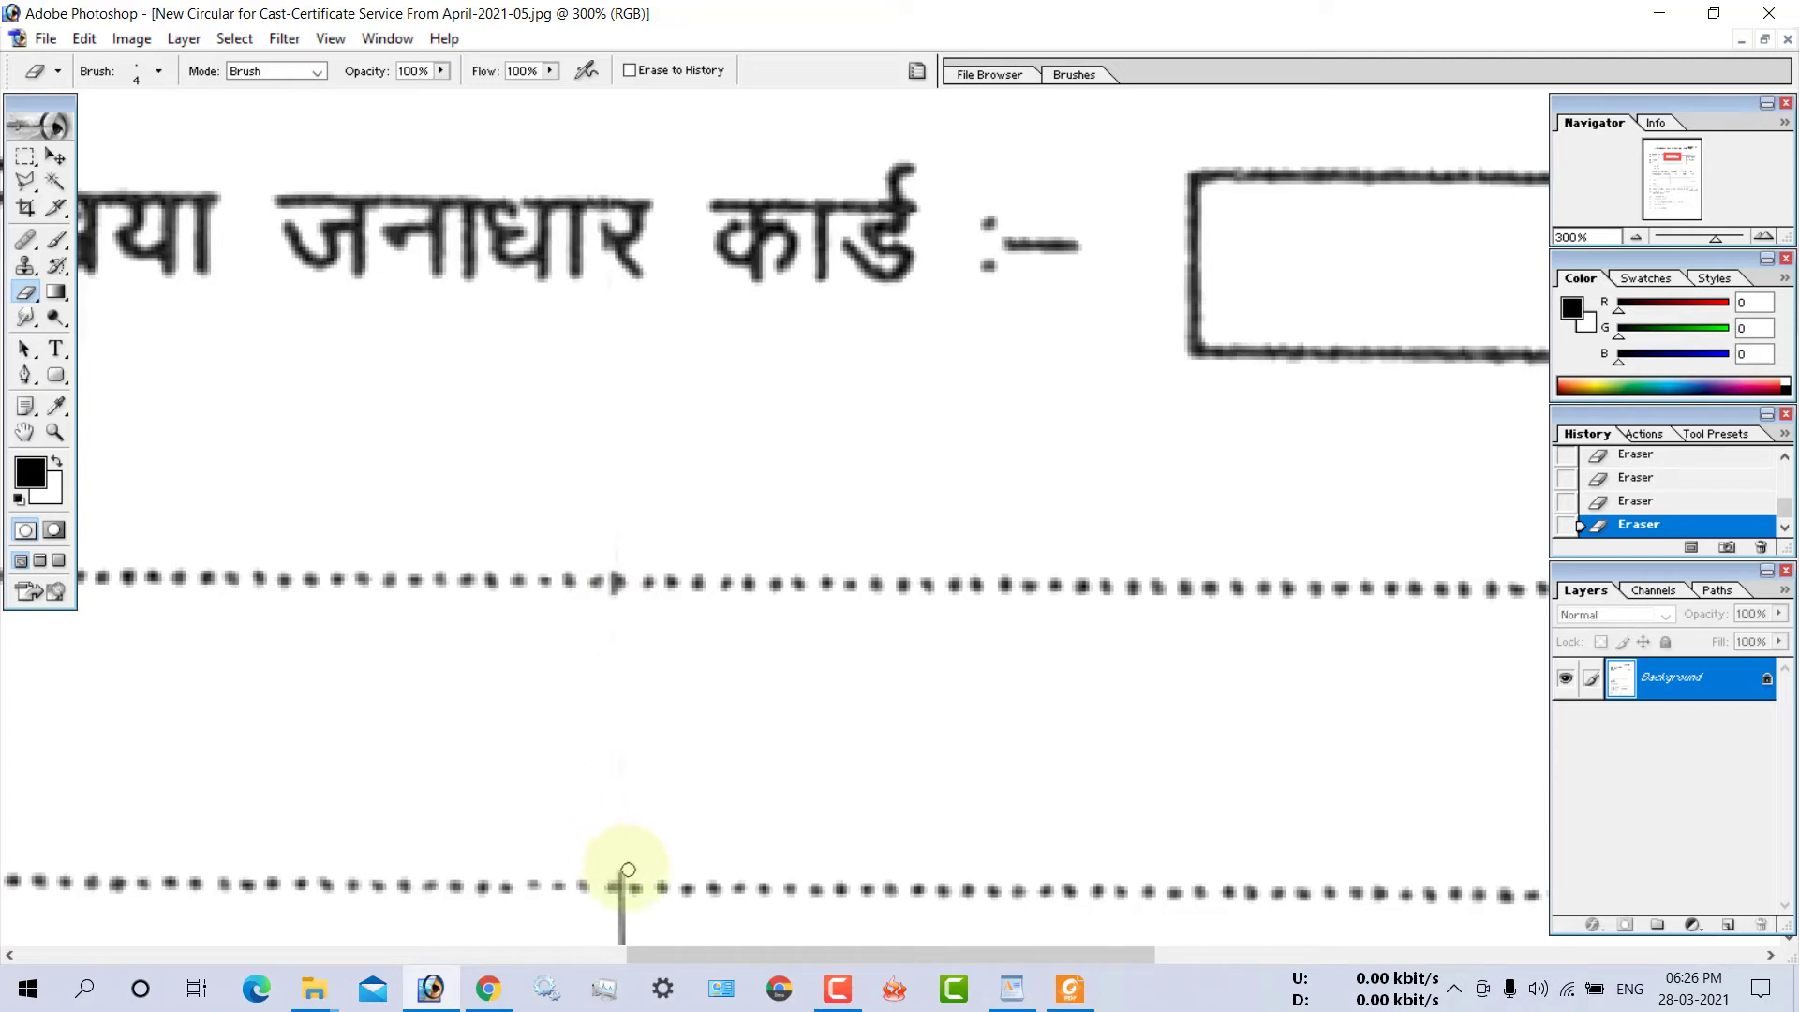
key("ctrl+minus")
key("ctrl+minus")
key("ctrl+minus")
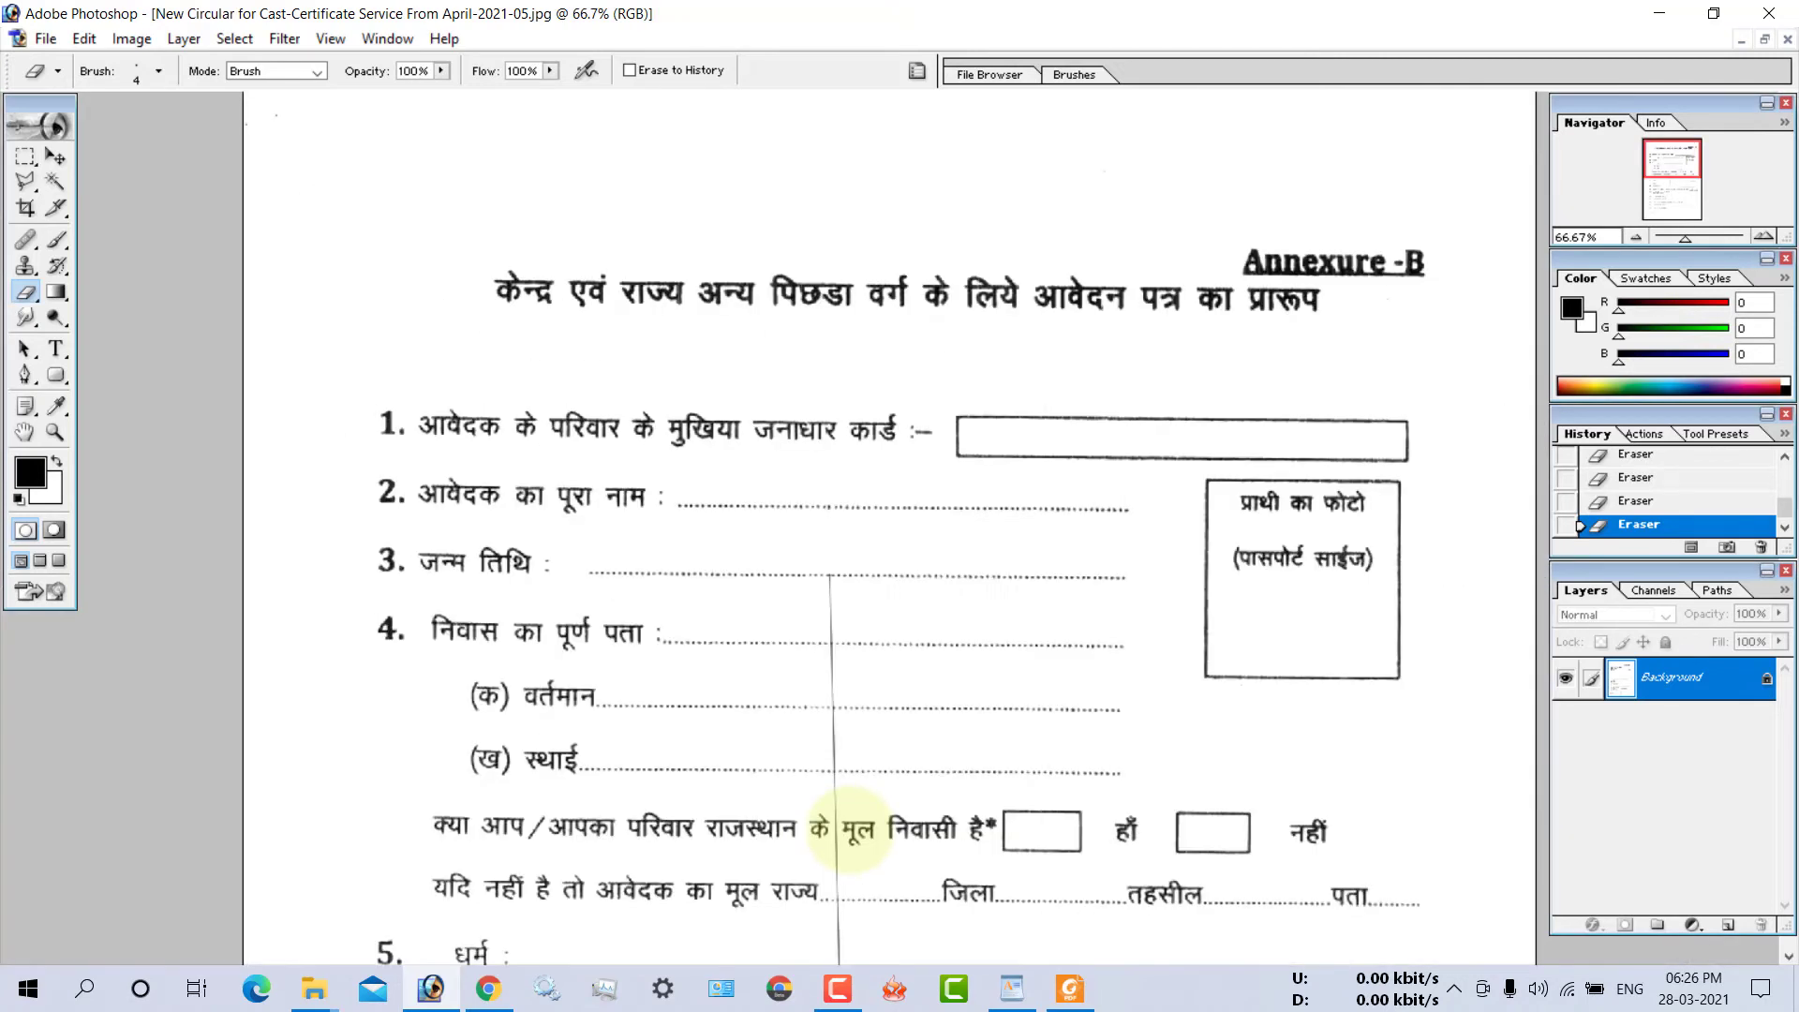
scroll(811, 463, "down", 3)
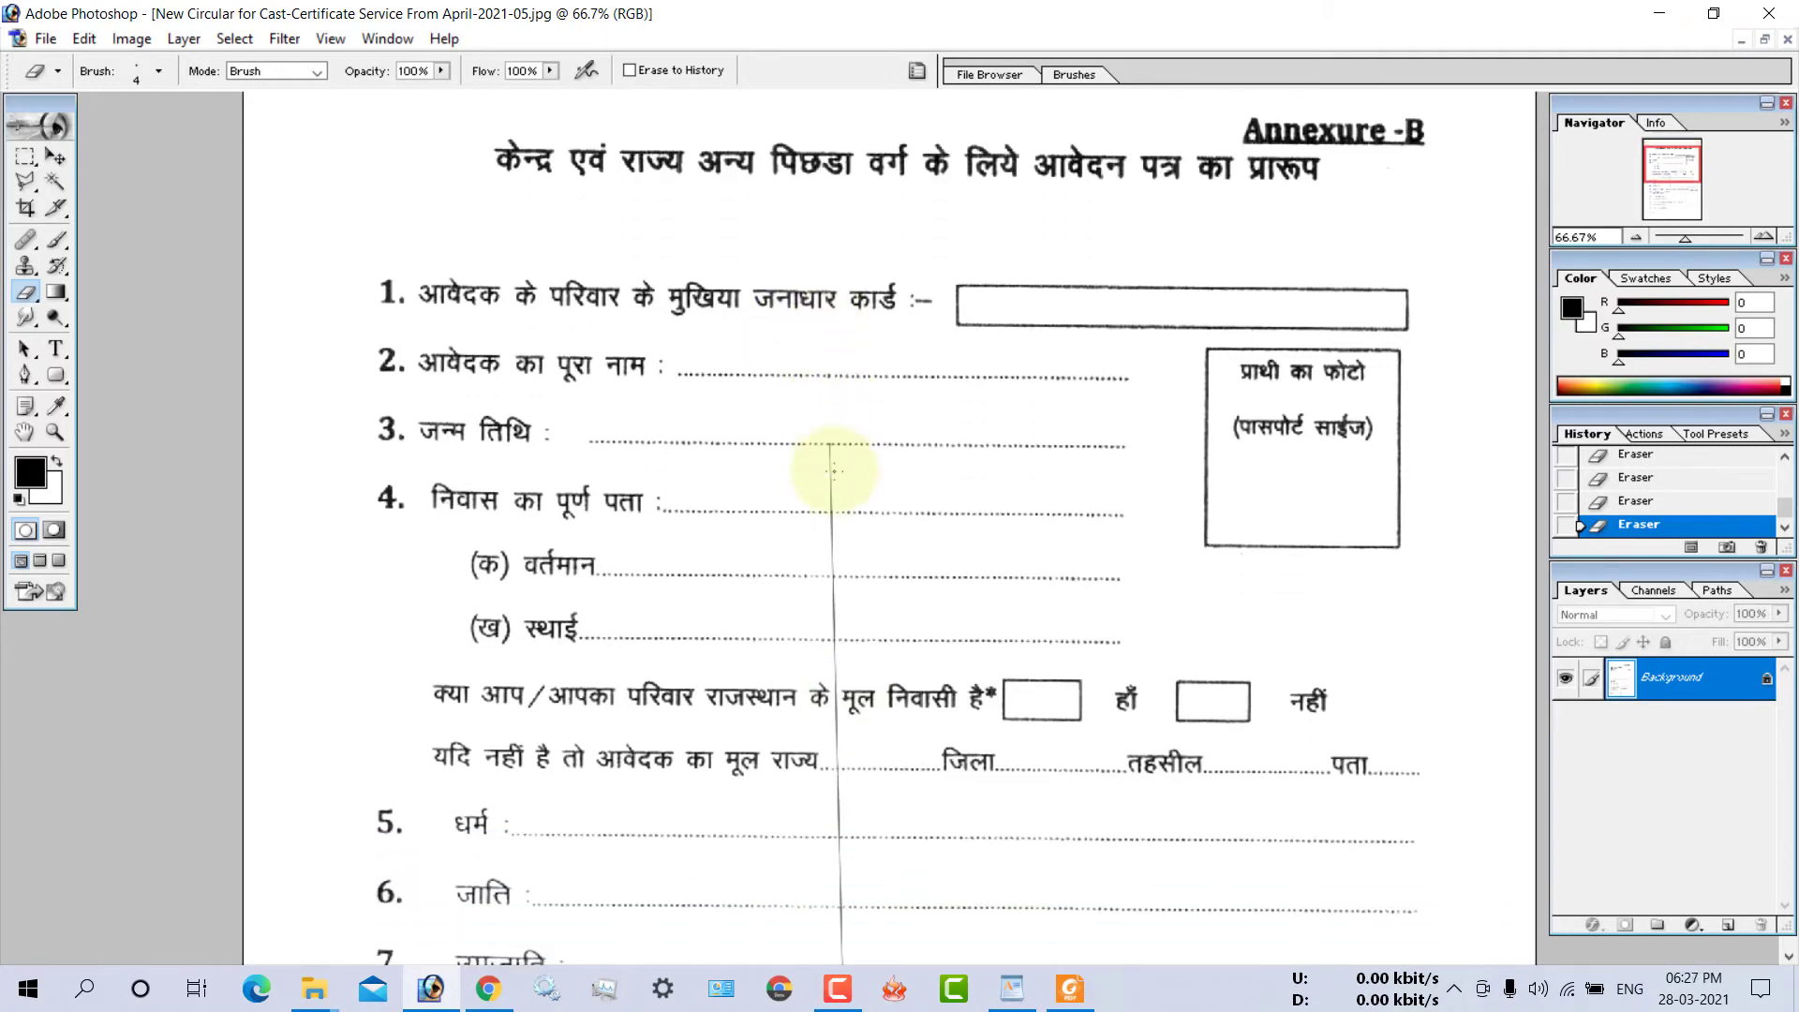
scroll(829, 469, "down", 3)
scroll(834, 475, "down", 3)
scroll(834, 475, "down", 1)
scroll(834, 474, "down", 1)
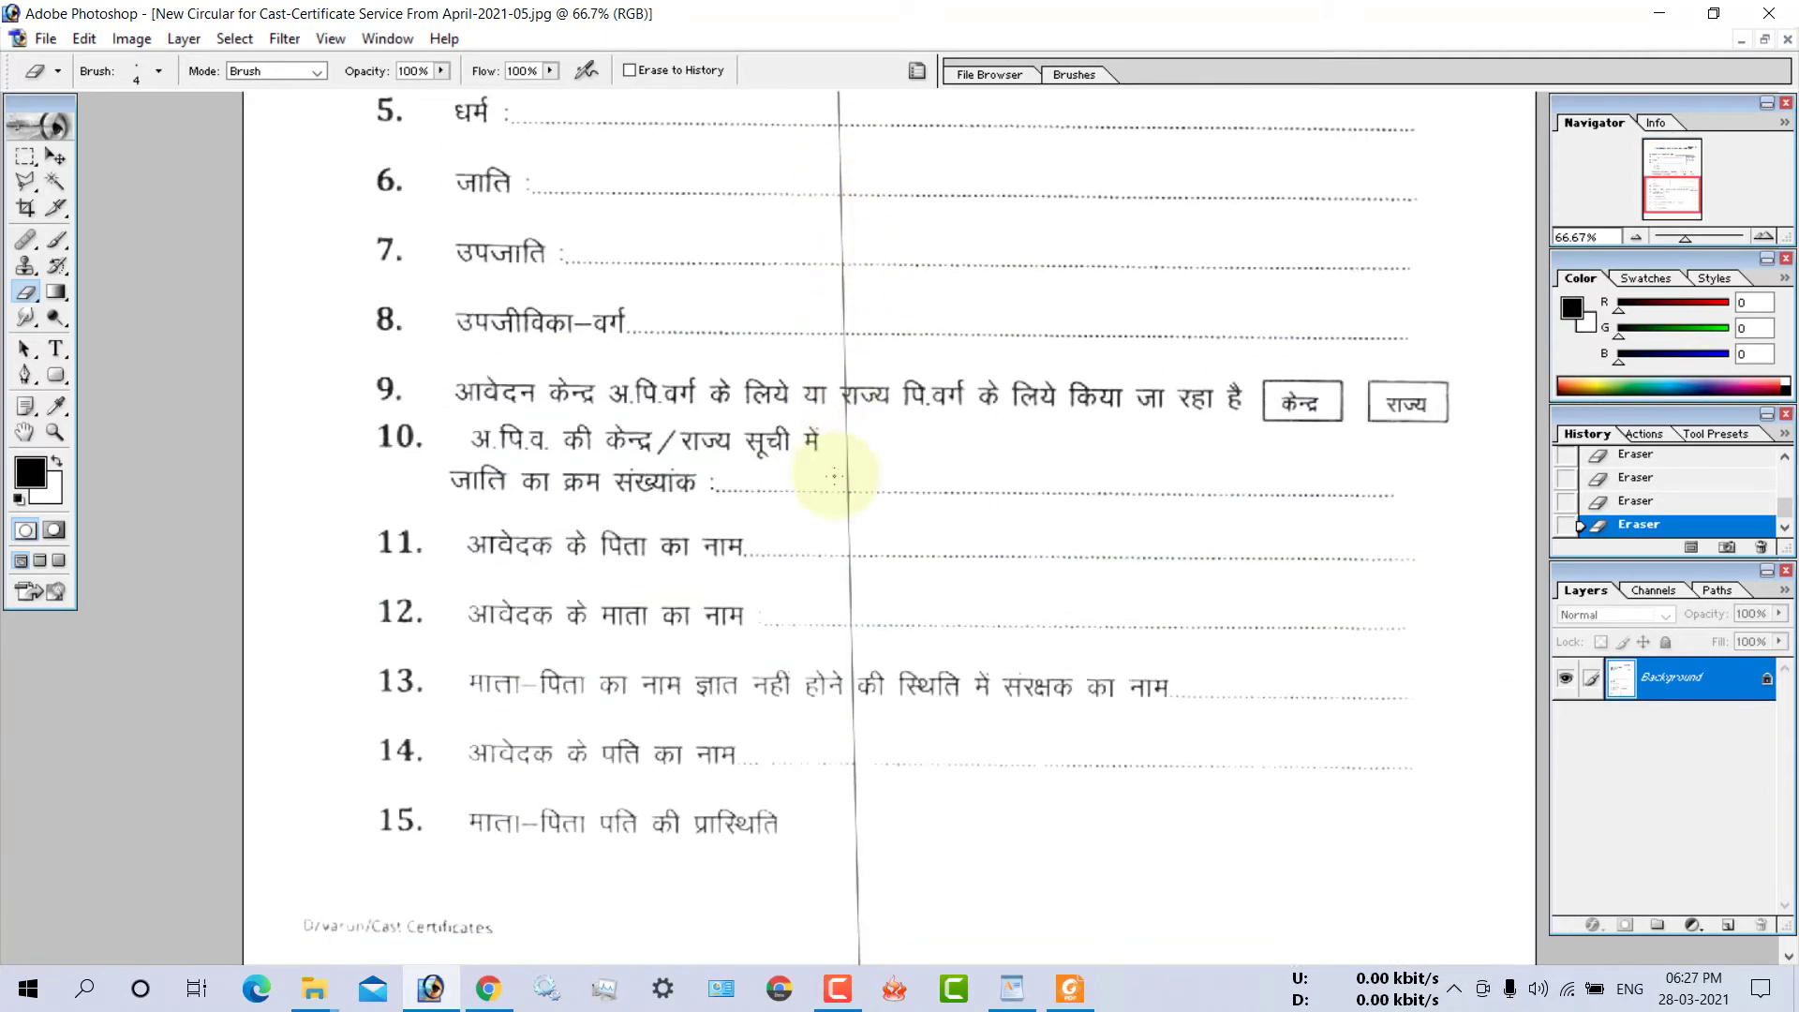
scroll(834, 474, "down", 1)
scroll(1004, 762, "up", 2)
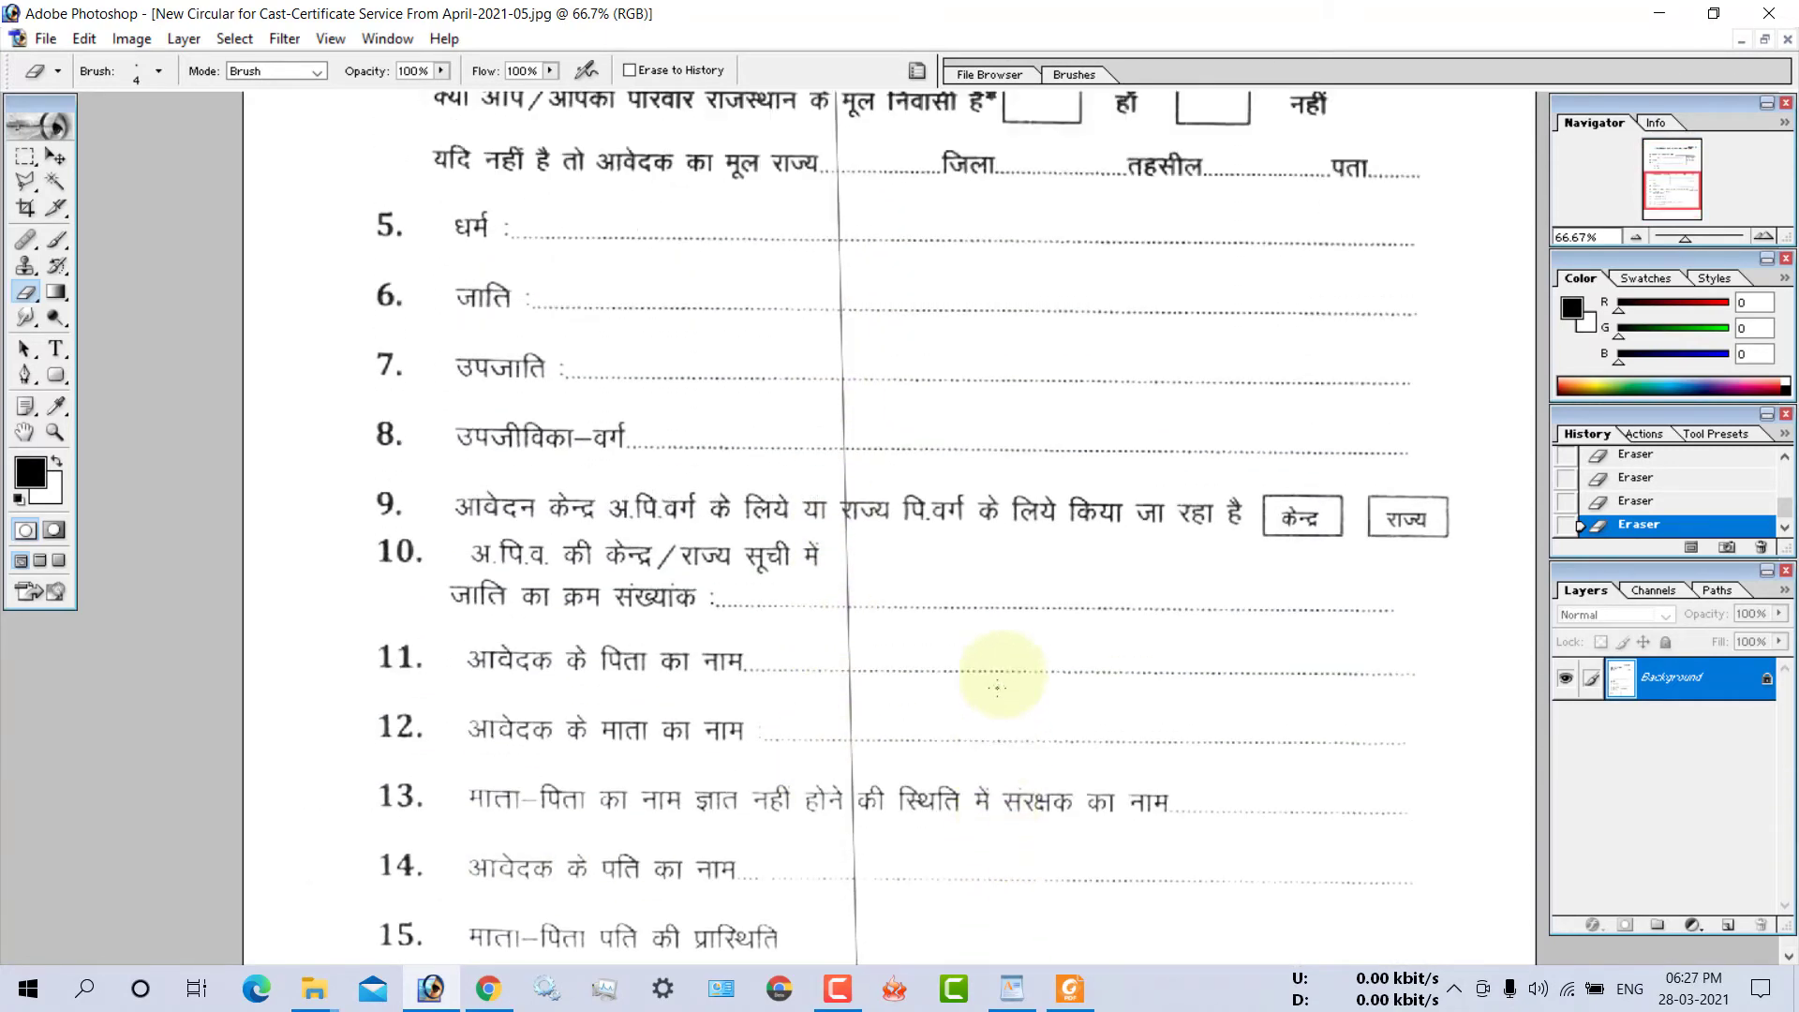
scroll(995, 682, "up", 3)
scroll(1004, 754, "up", 1)
scroll(1000, 656, "up", 1)
scroll(979, 655, "up", 3)
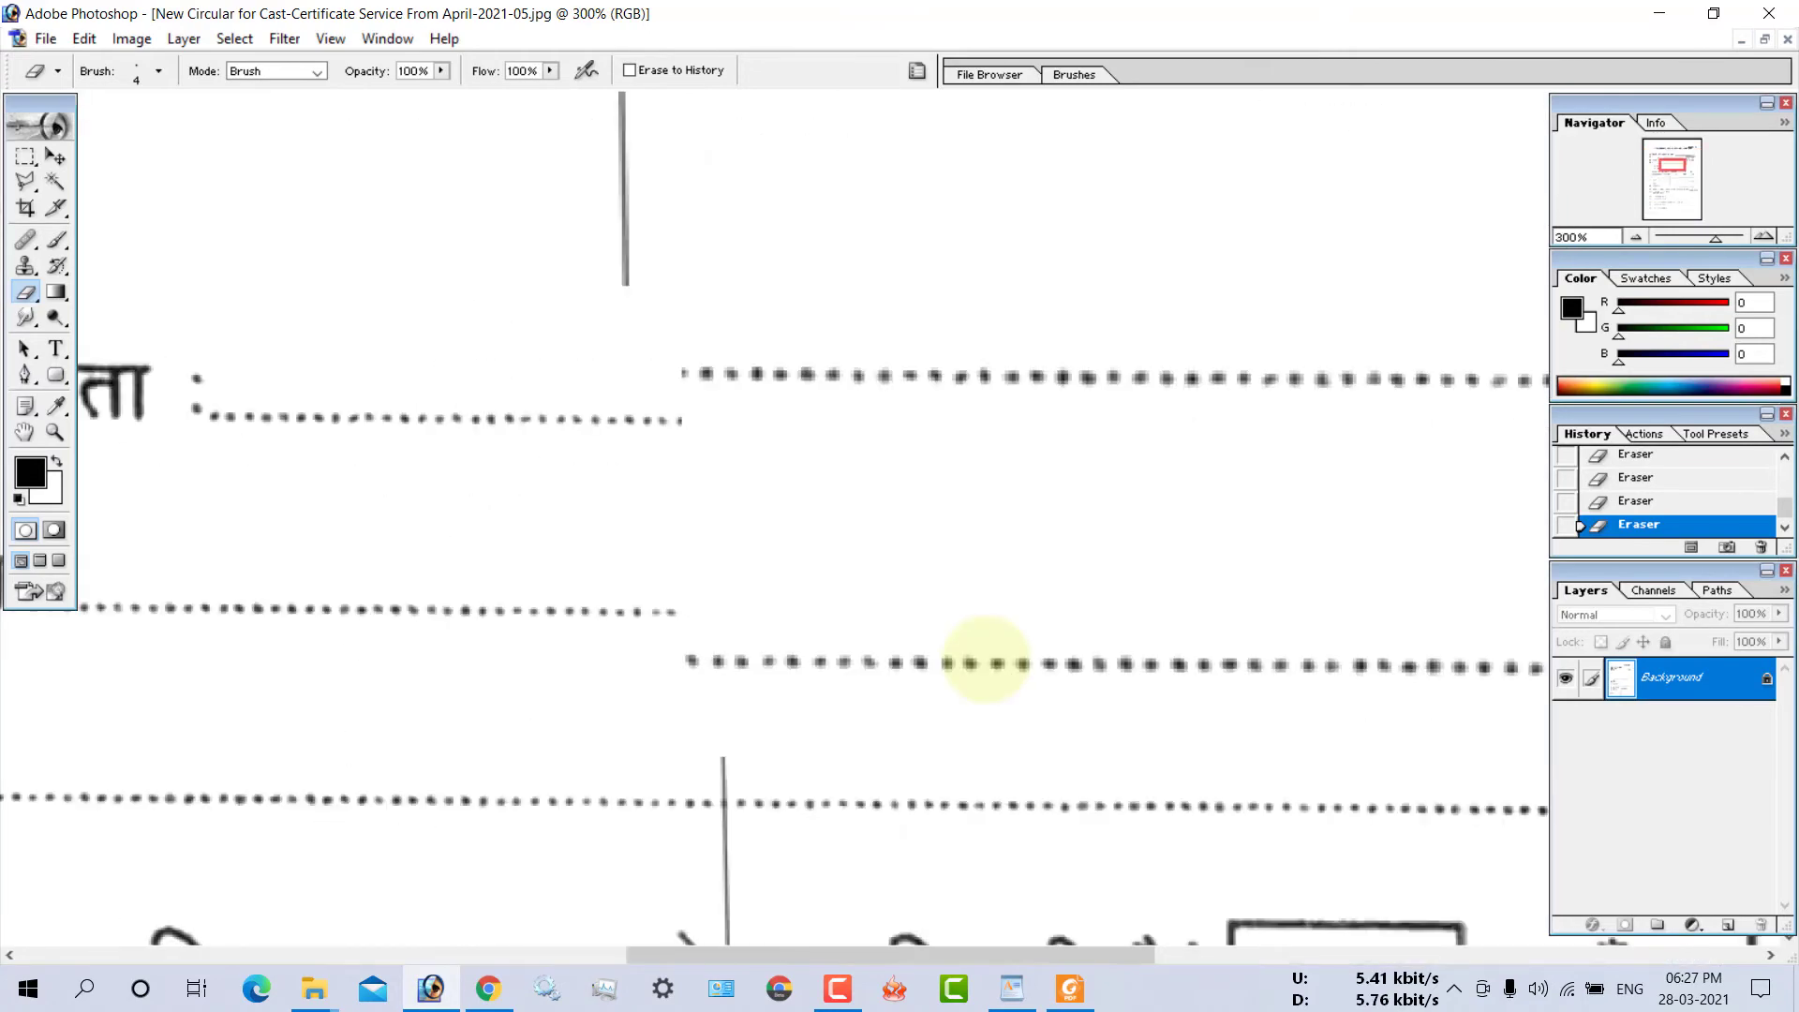
scroll(1125, 619, "down", 1)
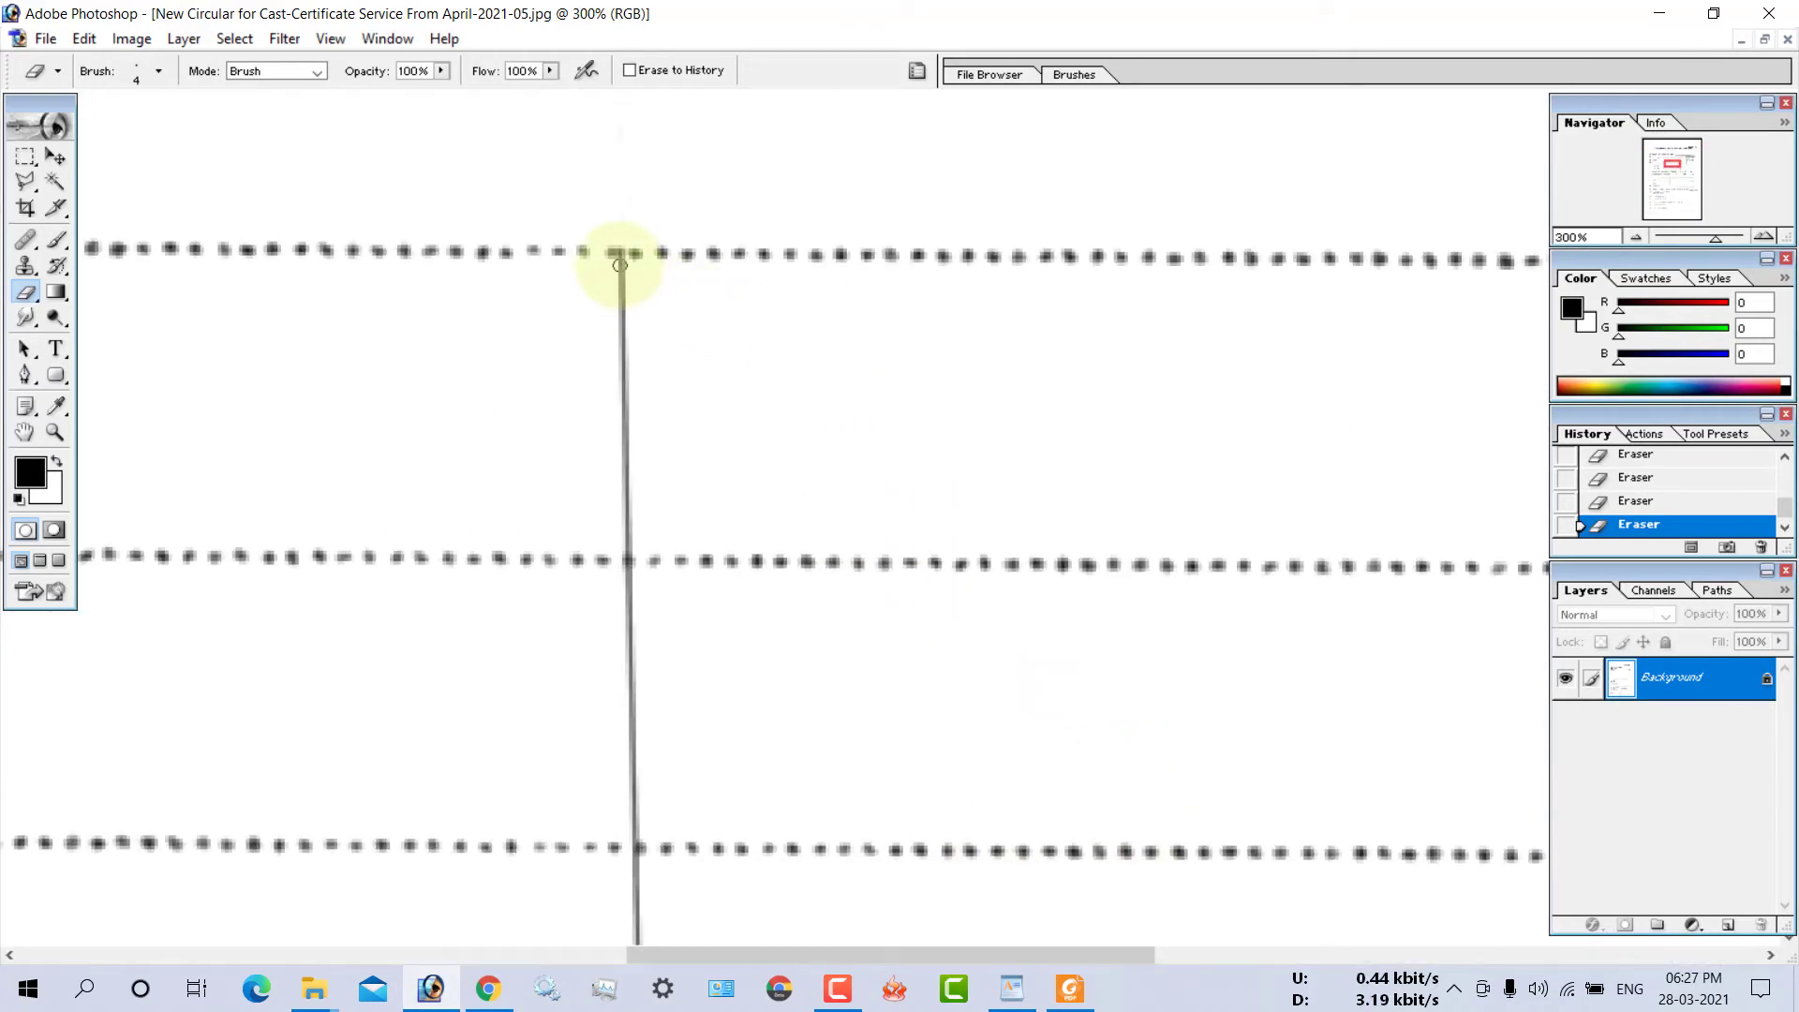
- Erase the vertical line below the top and middle dotted rows down past the Hindi text row
mouse_move(622, 322)
left_mouse_down()
mouse_move(622, 273)
mouse_move(626, 525)
left_mouse_up()
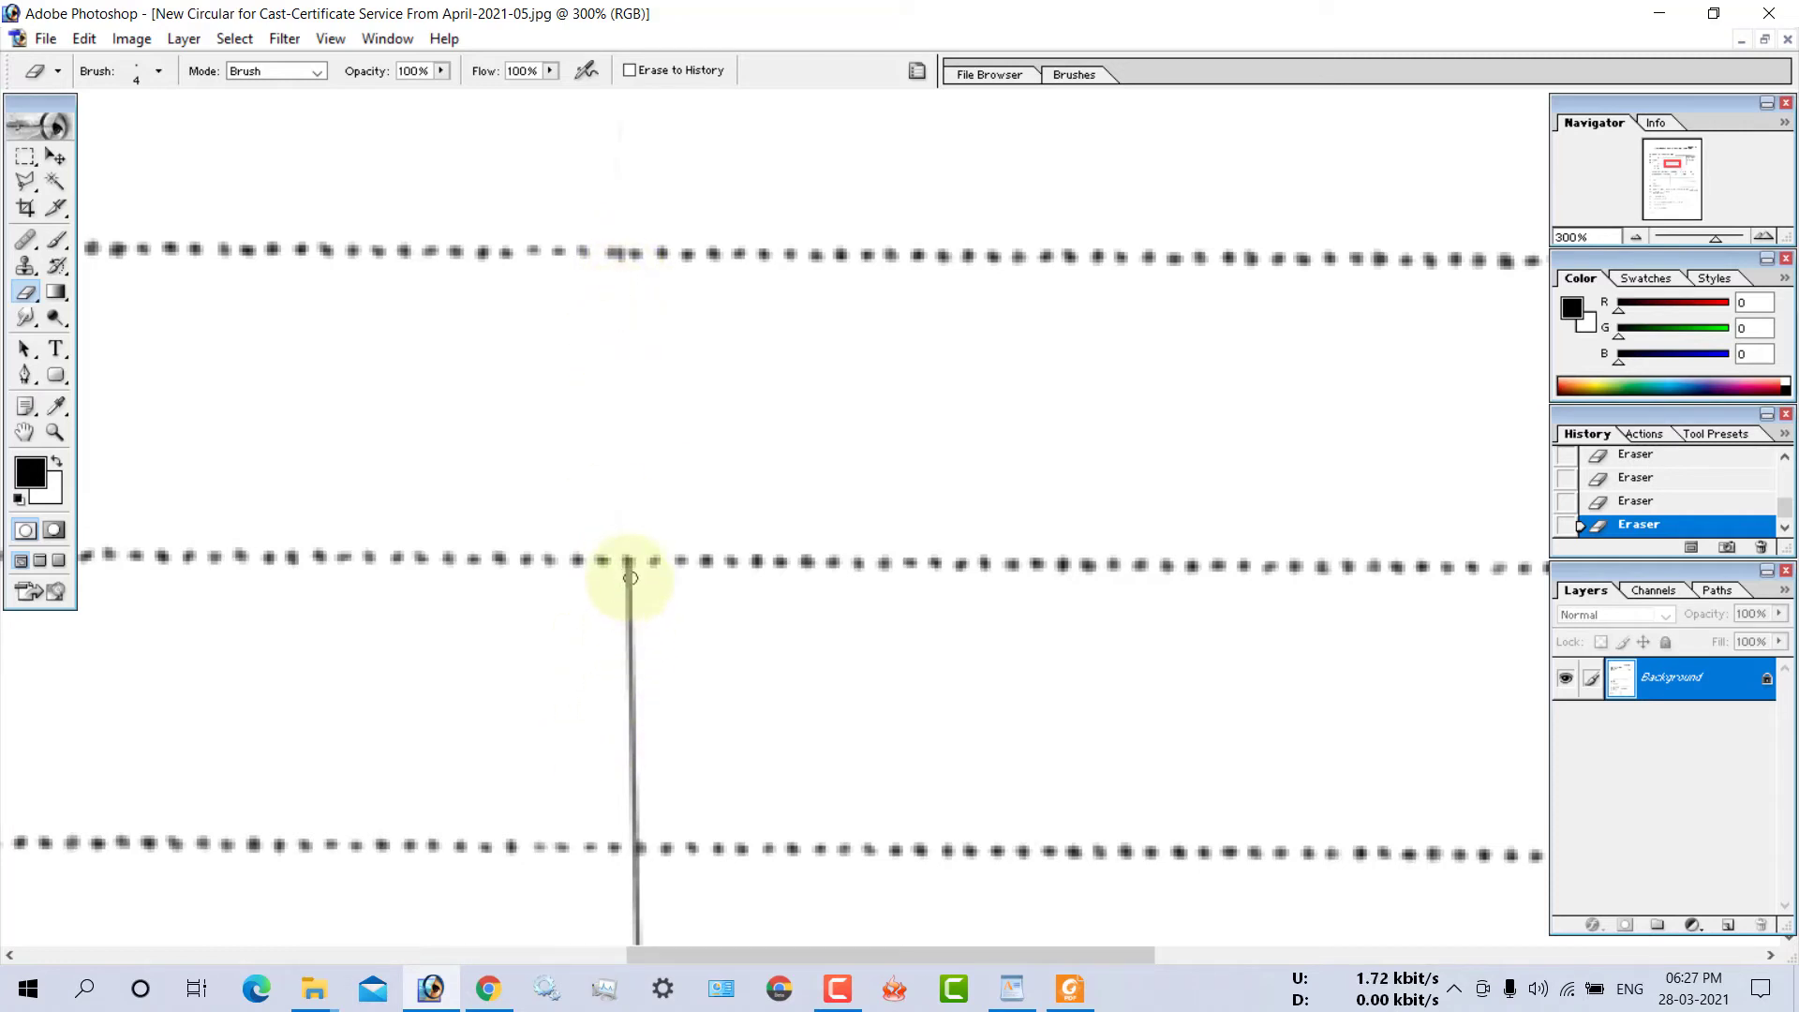
left_click_drag(629, 576, 635, 829)
scroll(656, 806, "down", 3)
scroll(665, 731, "down", 2)
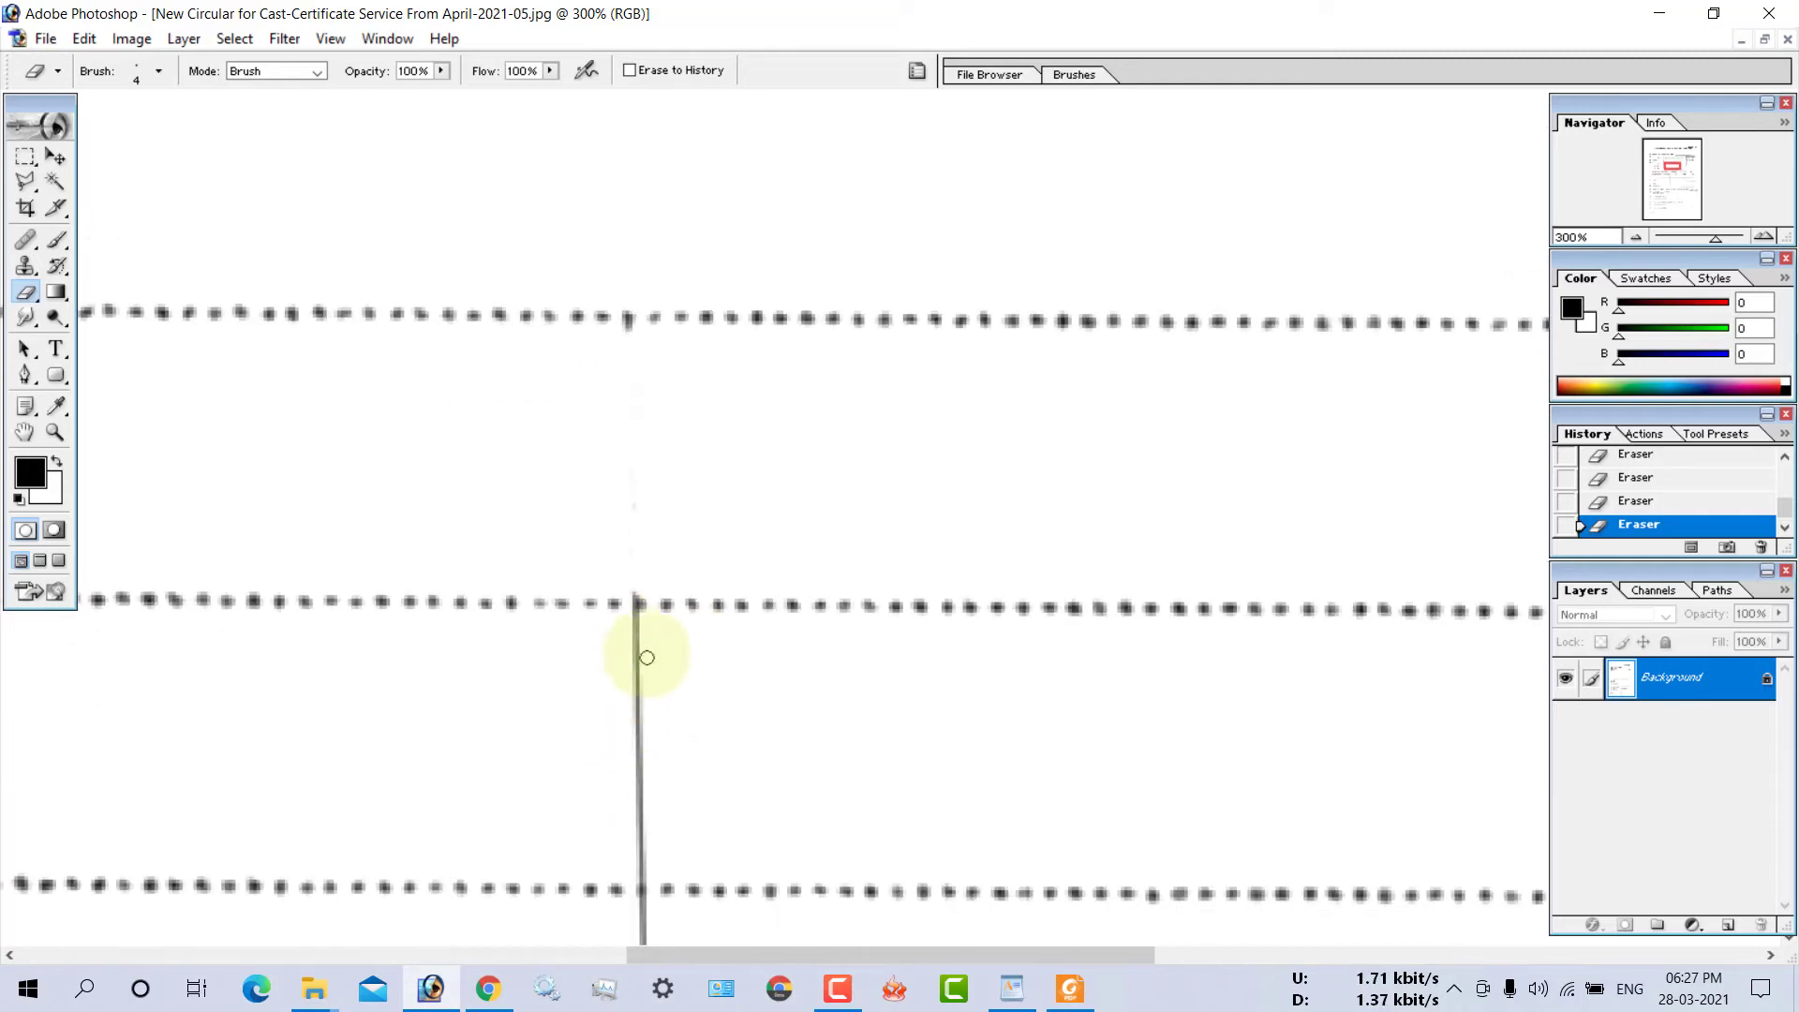
left_click_drag(633, 630, 645, 863)
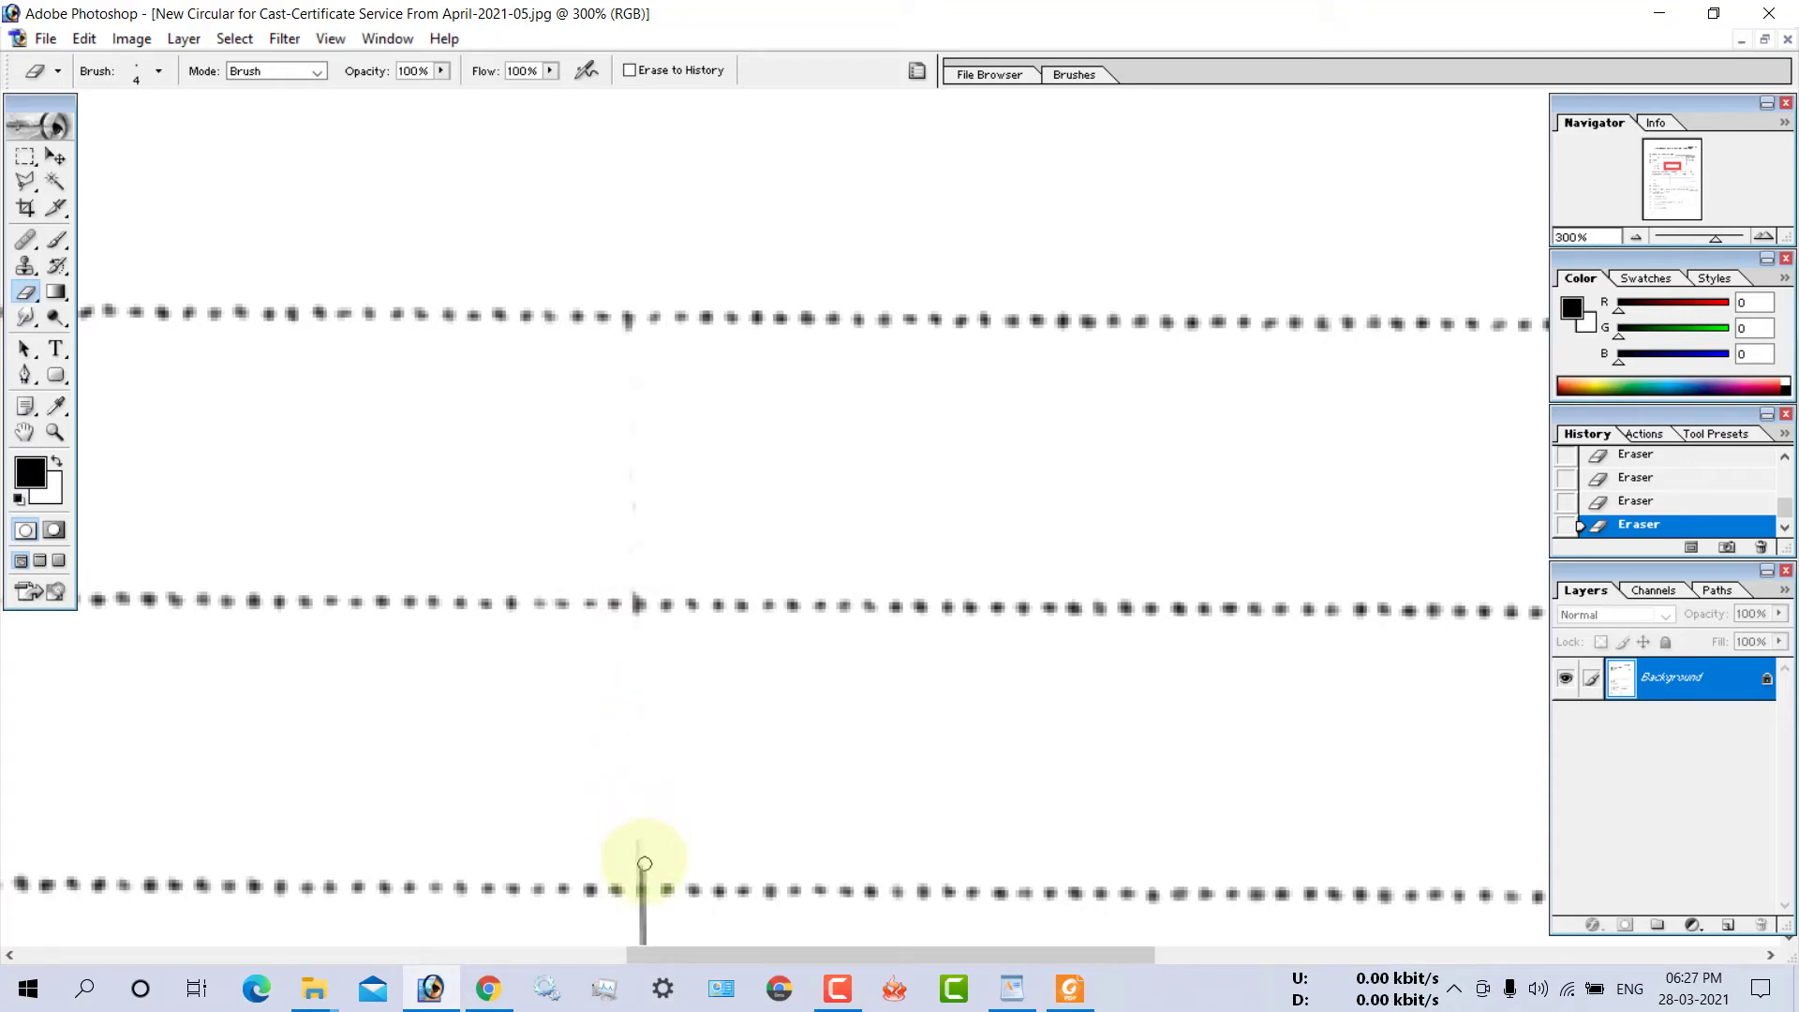
scroll(637, 849, "down", 1)
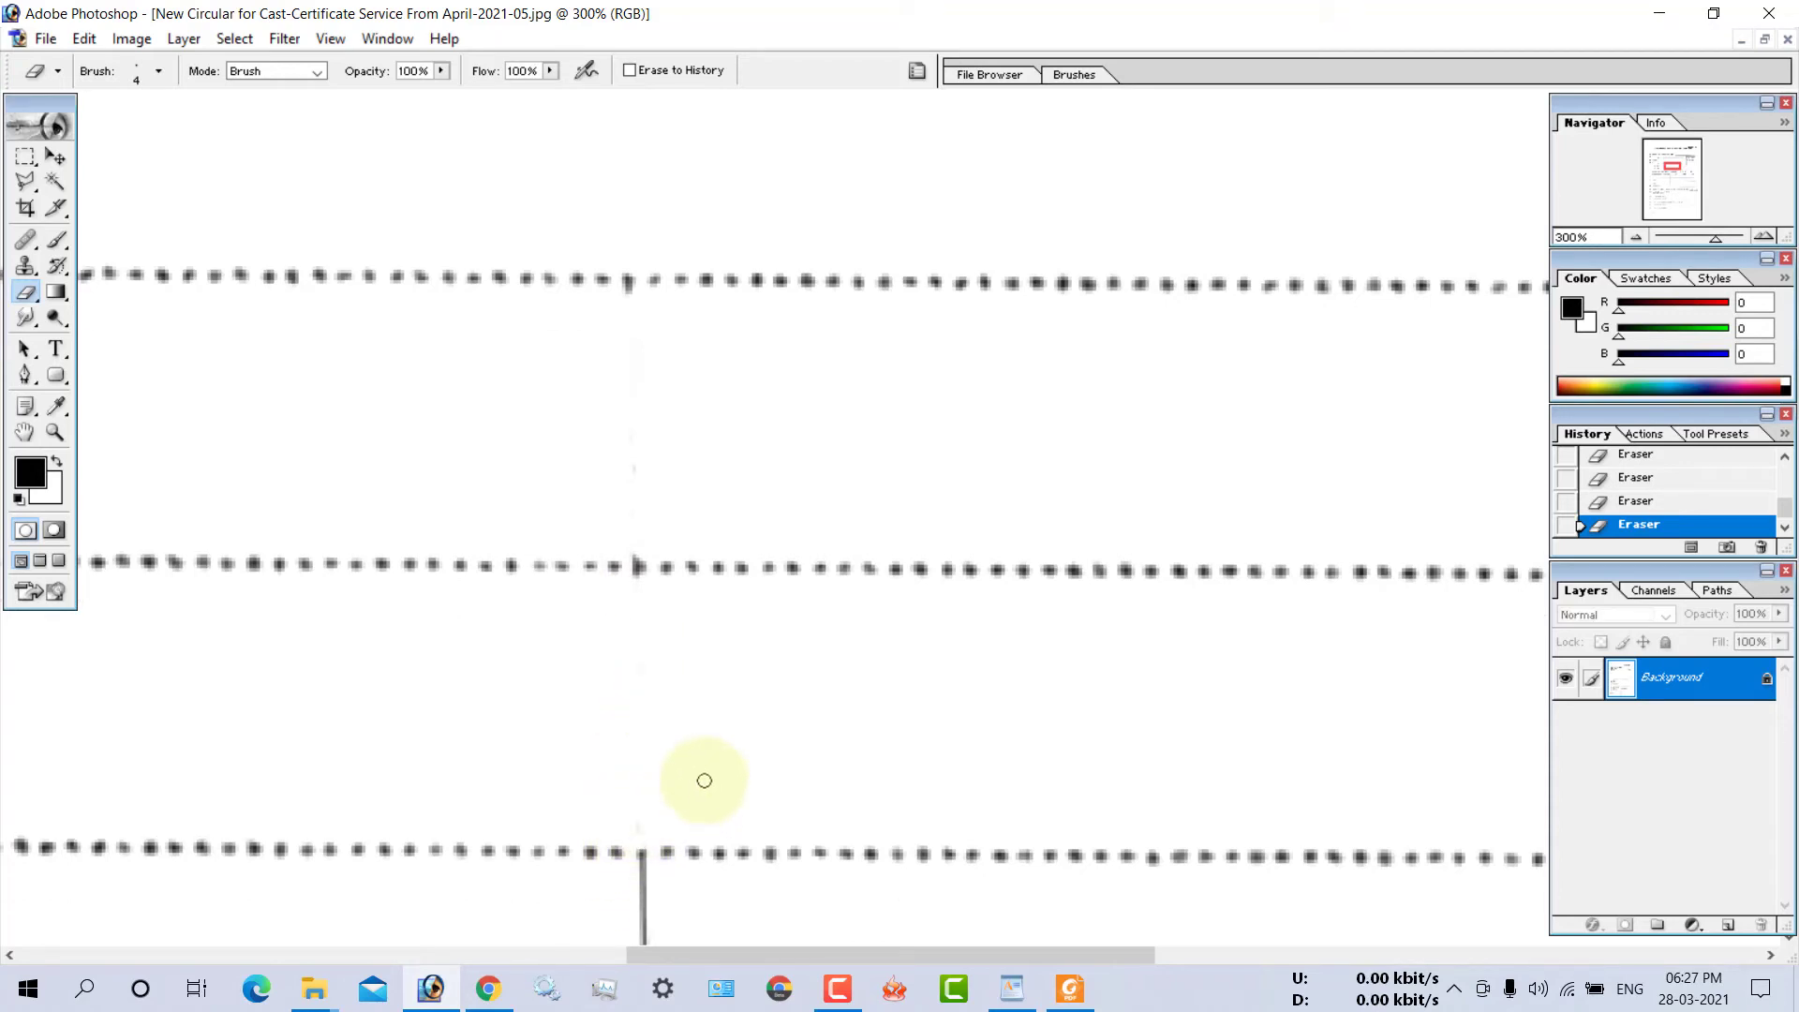
scroll(660, 743, "down", 3)
left_click_drag(641, 698, 643, 931)
scroll(655, 768, "down", 4)
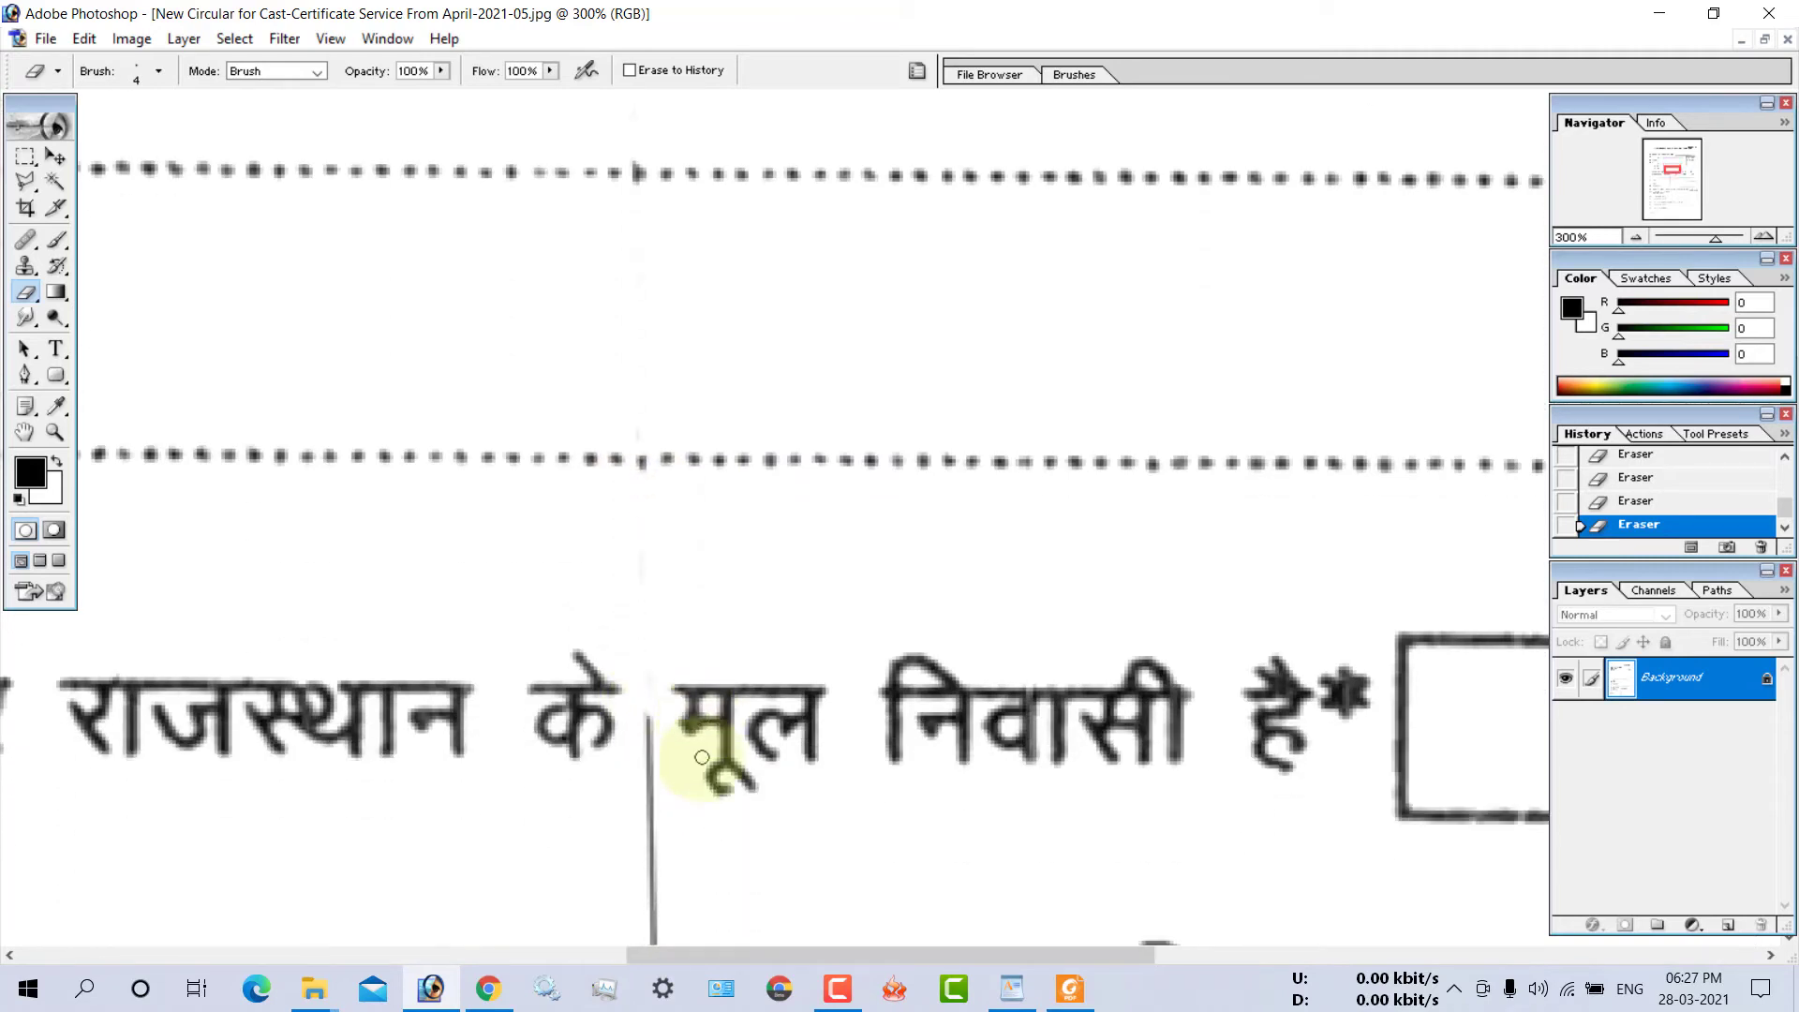
scroll(637, 678, "down", 1)
left_click_drag(644, 678, 652, 885)
- Erase the next stretches of the line below the district dotted line
scroll(653, 920, "down", 2)
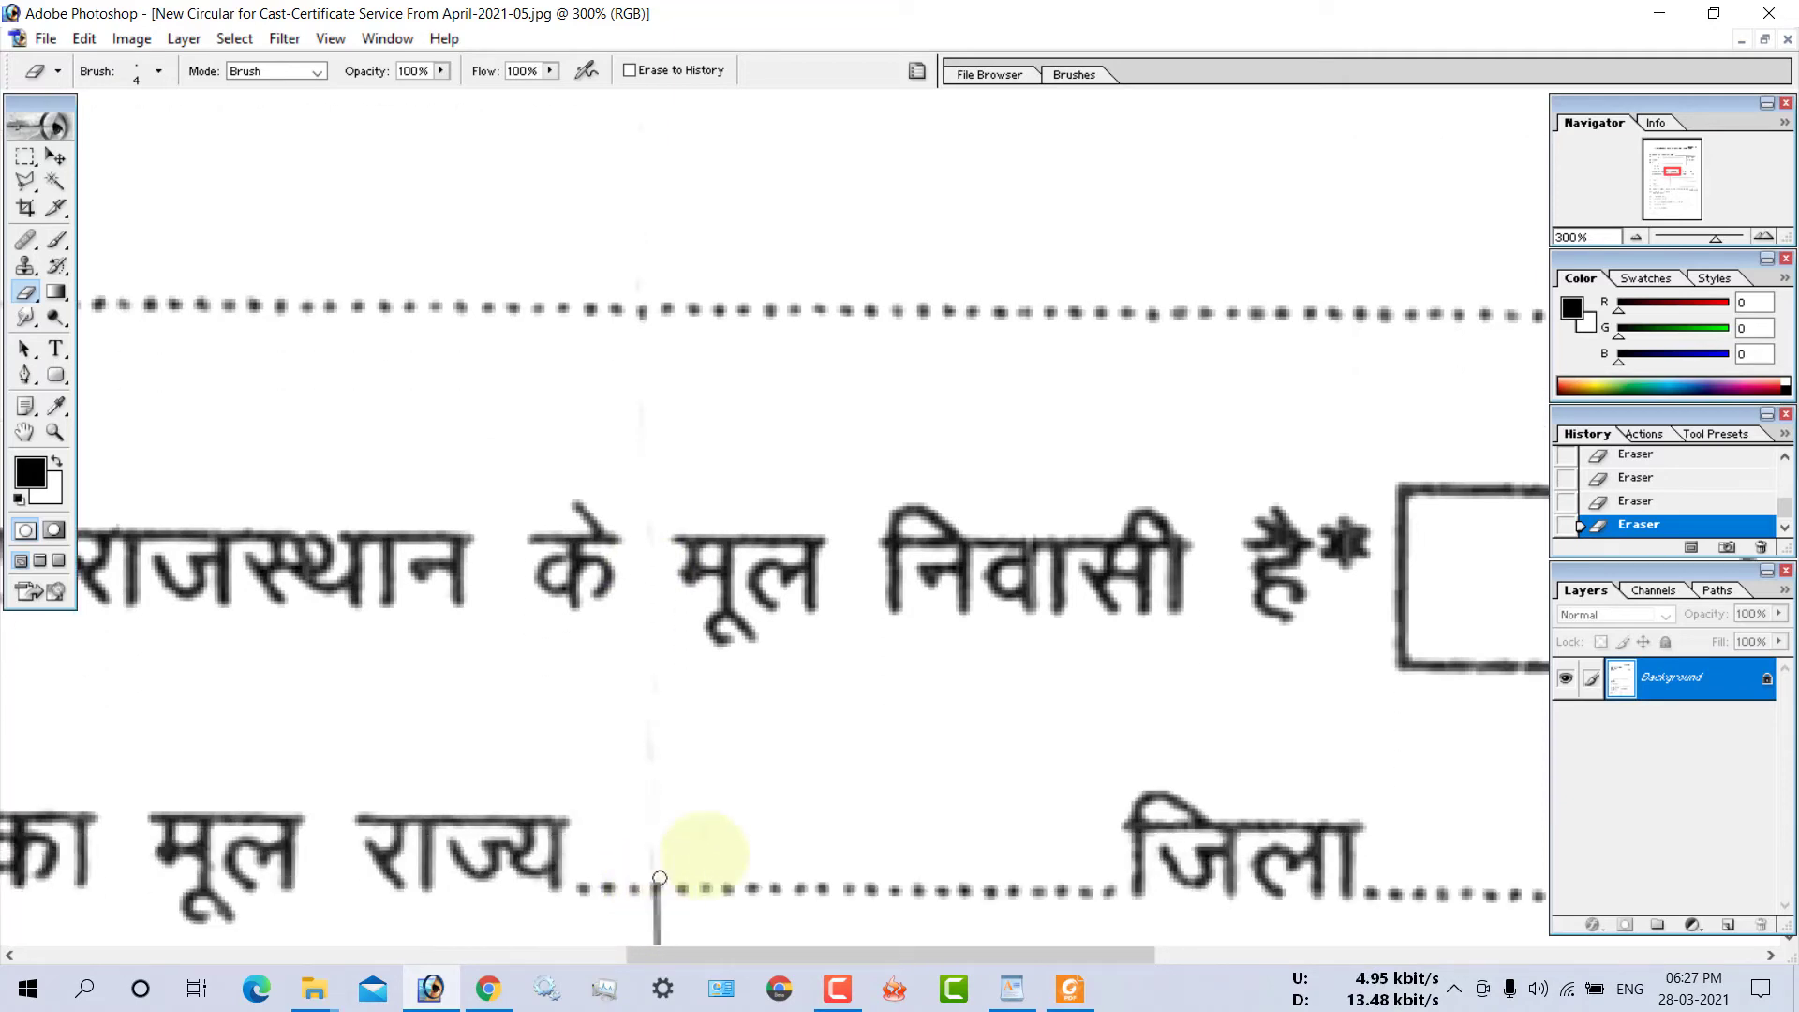
scroll(656, 844, "down", 3)
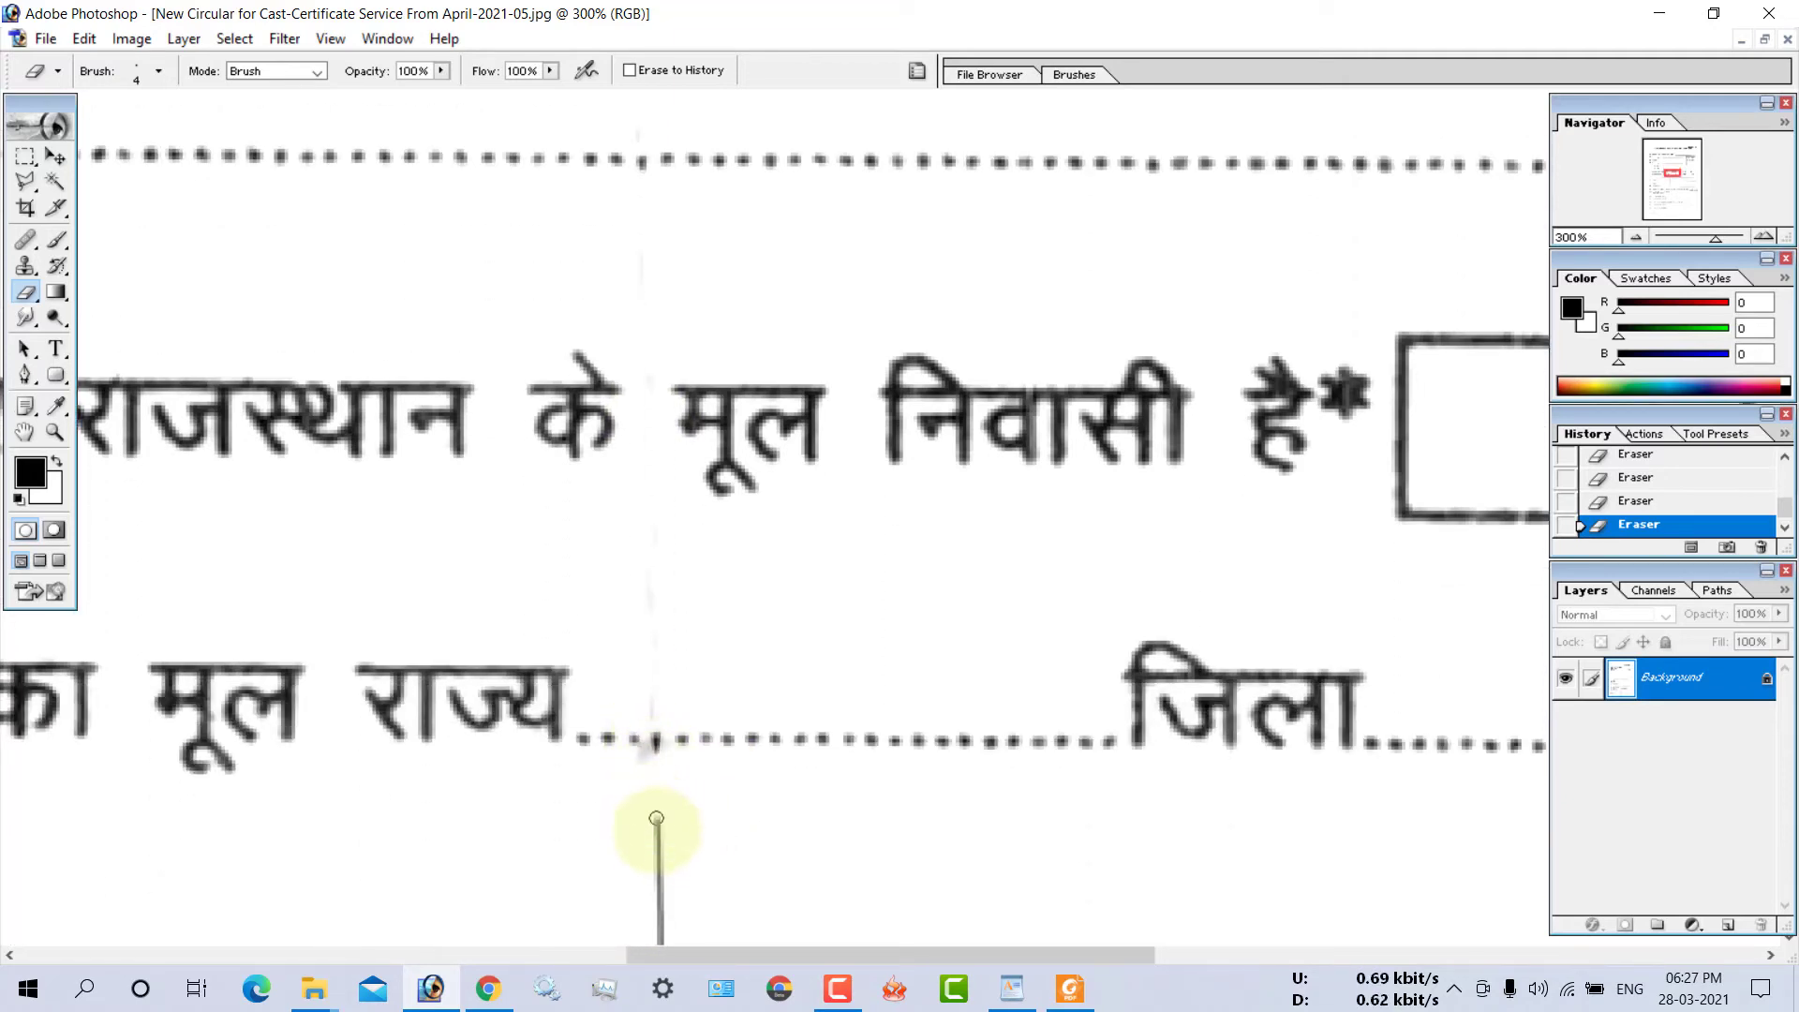
left_click_drag(656, 818, 661, 932)
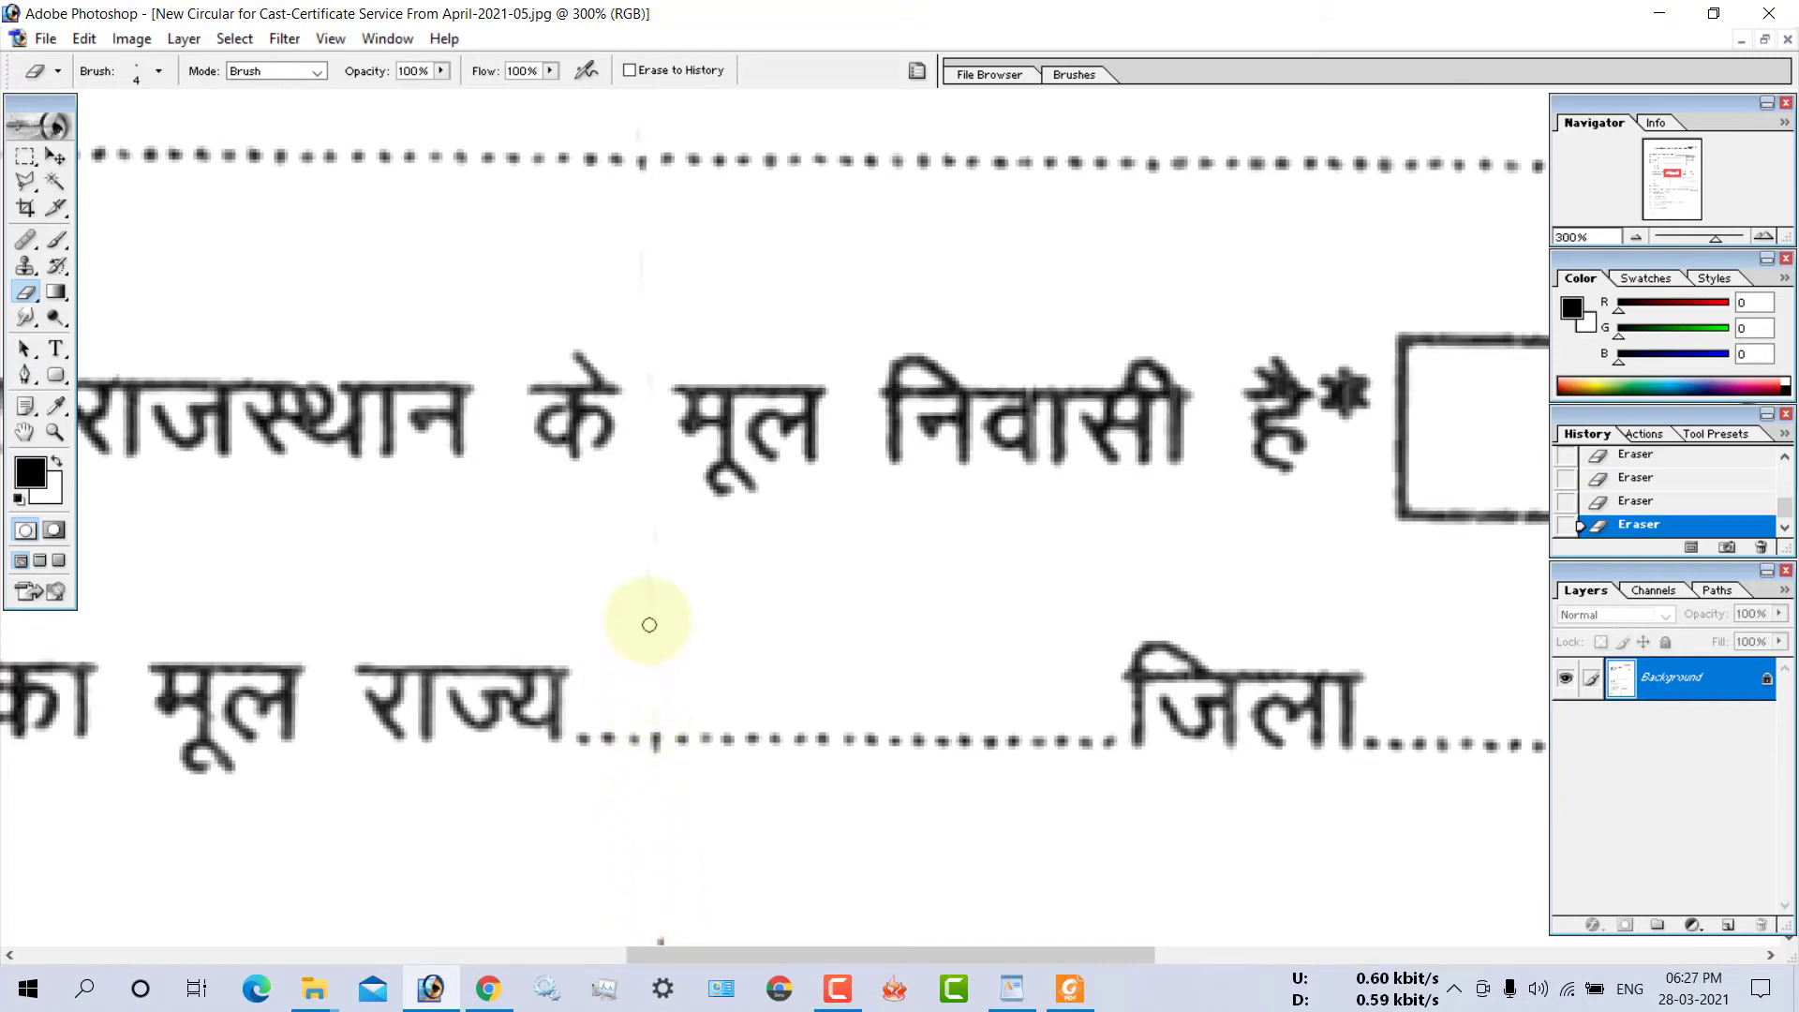
scroll(693, 656, "down", 5)
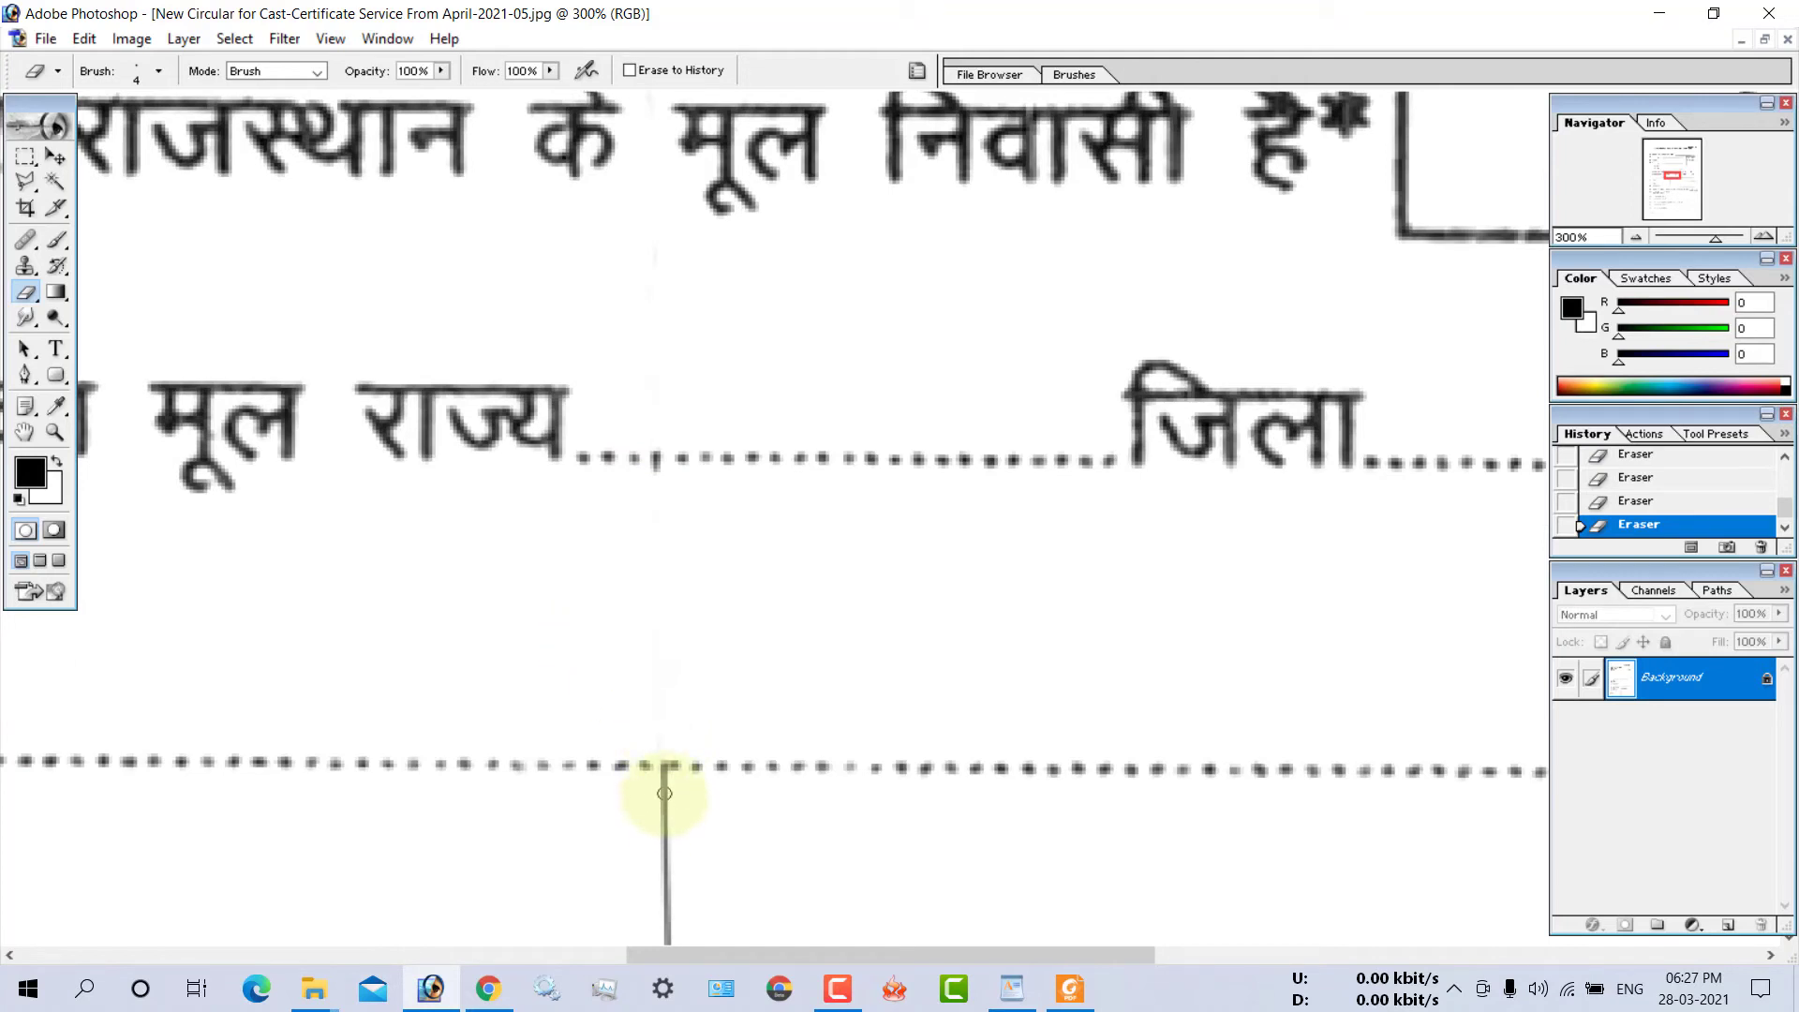
left_click_drag(663, 893, 661, 862)
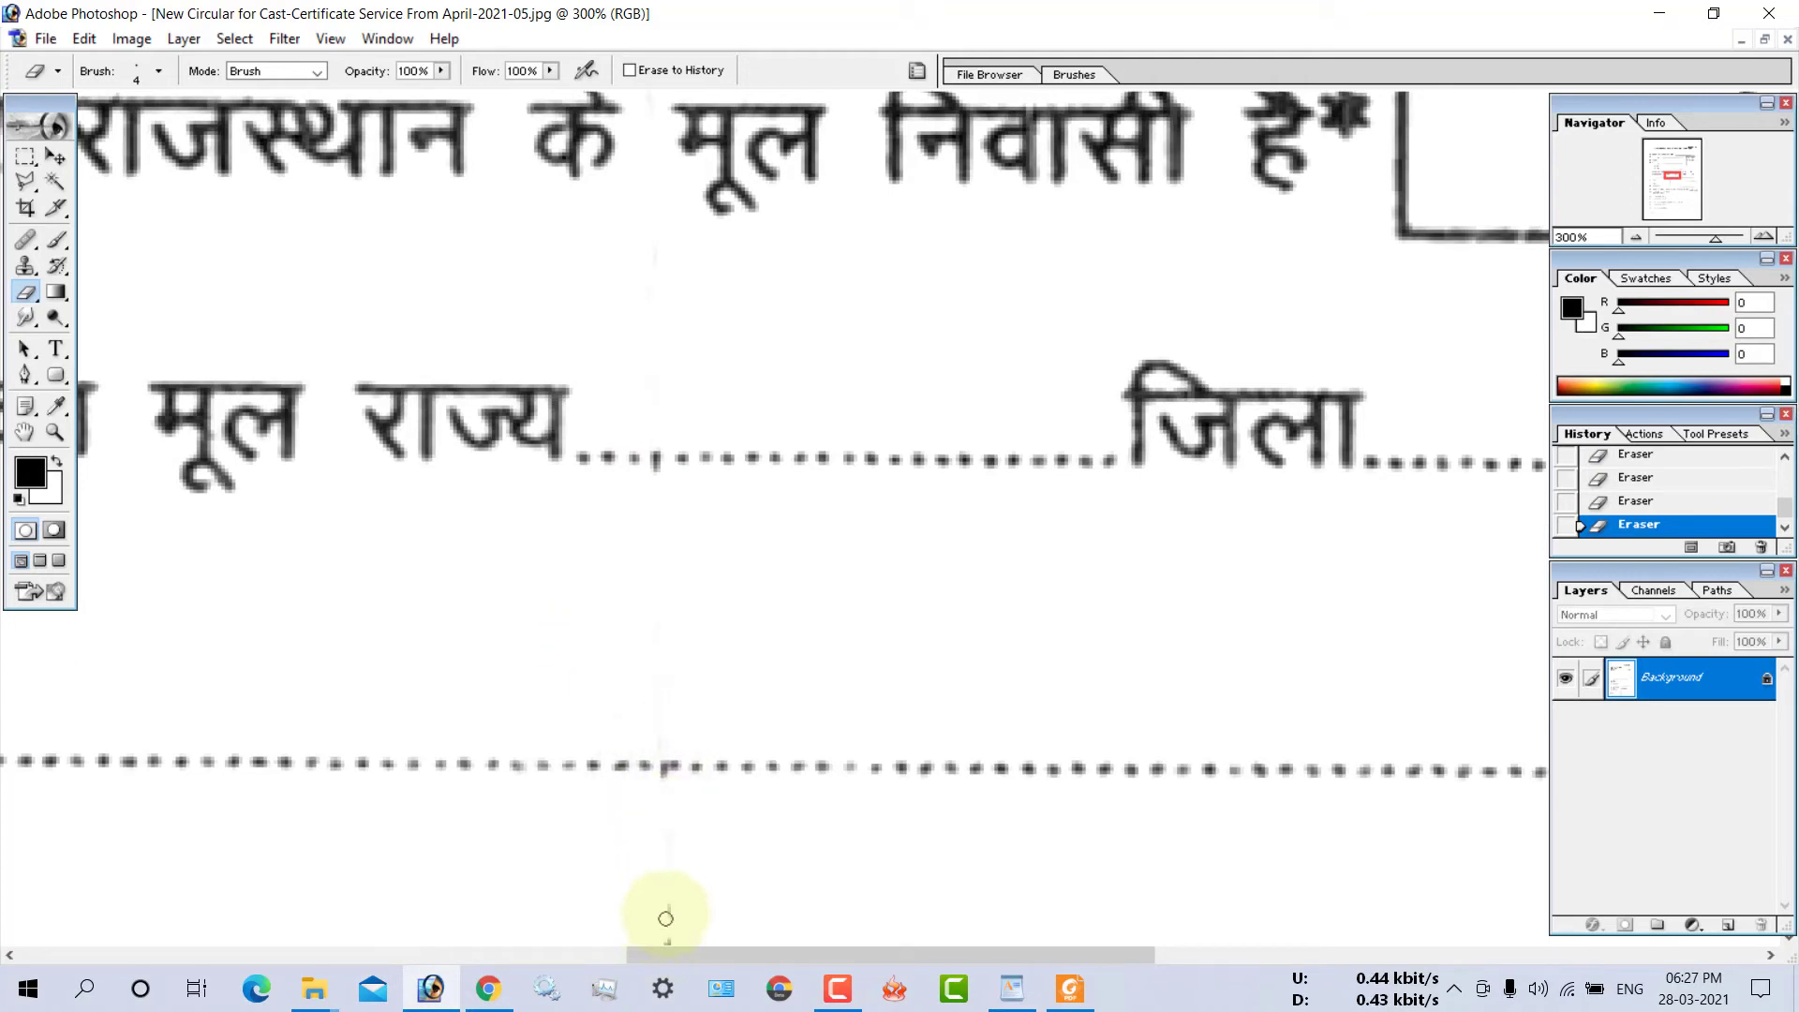
scroll(665, 918, "down", 2)
scroll(698, 805, "down", 3)
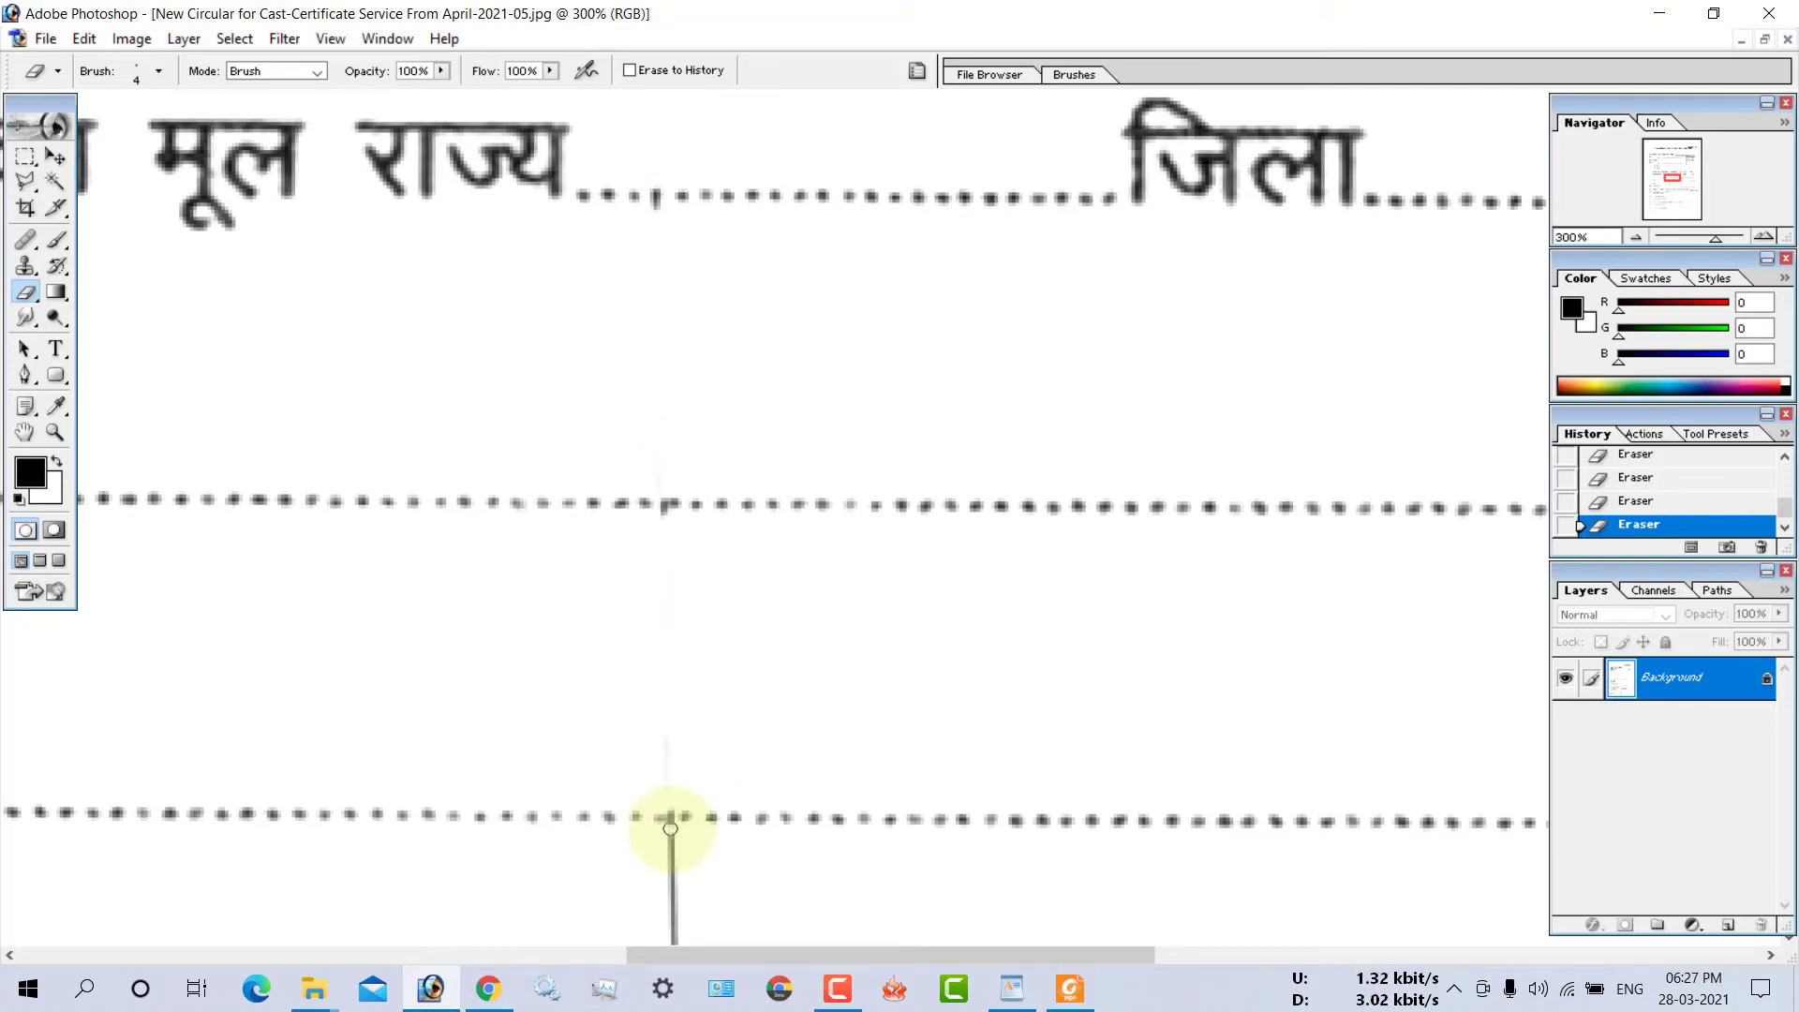
scroll(669, 824, "down", 3)
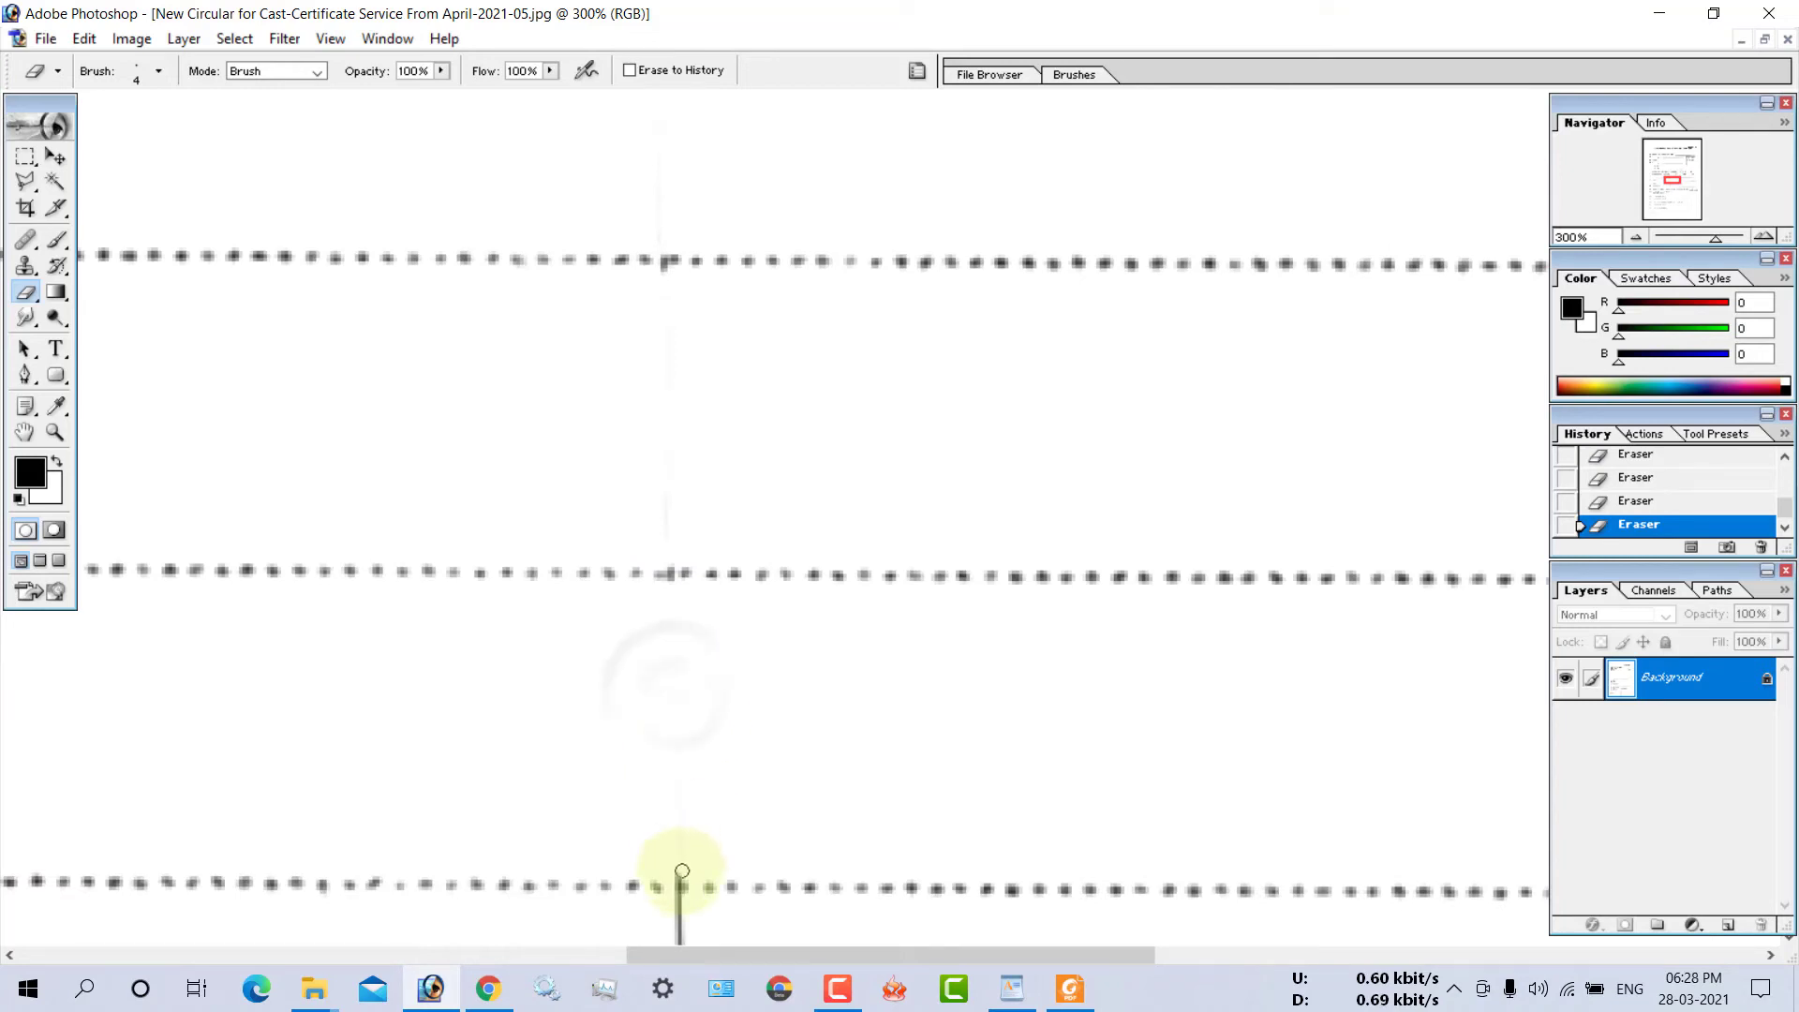
scroll(689, 848, "down", 2)
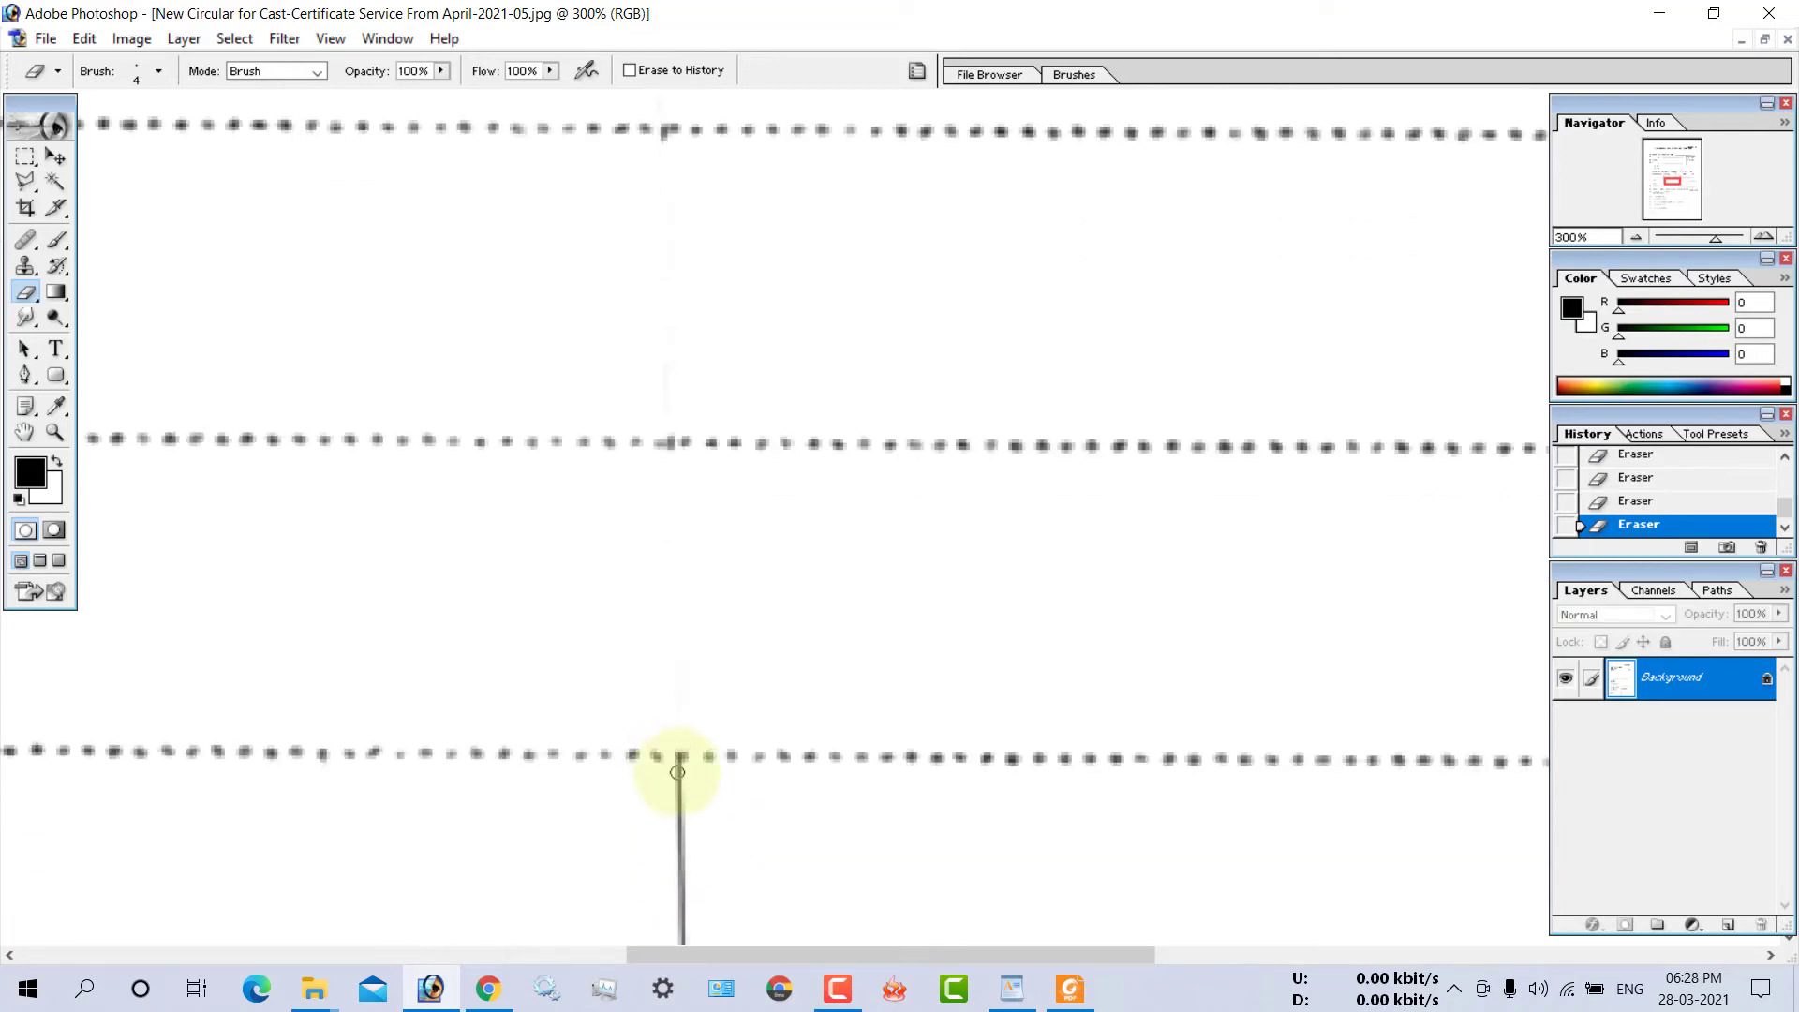
left_click_drag(678, 772, 674, 922)
scroll(675, 923, "down", 4)
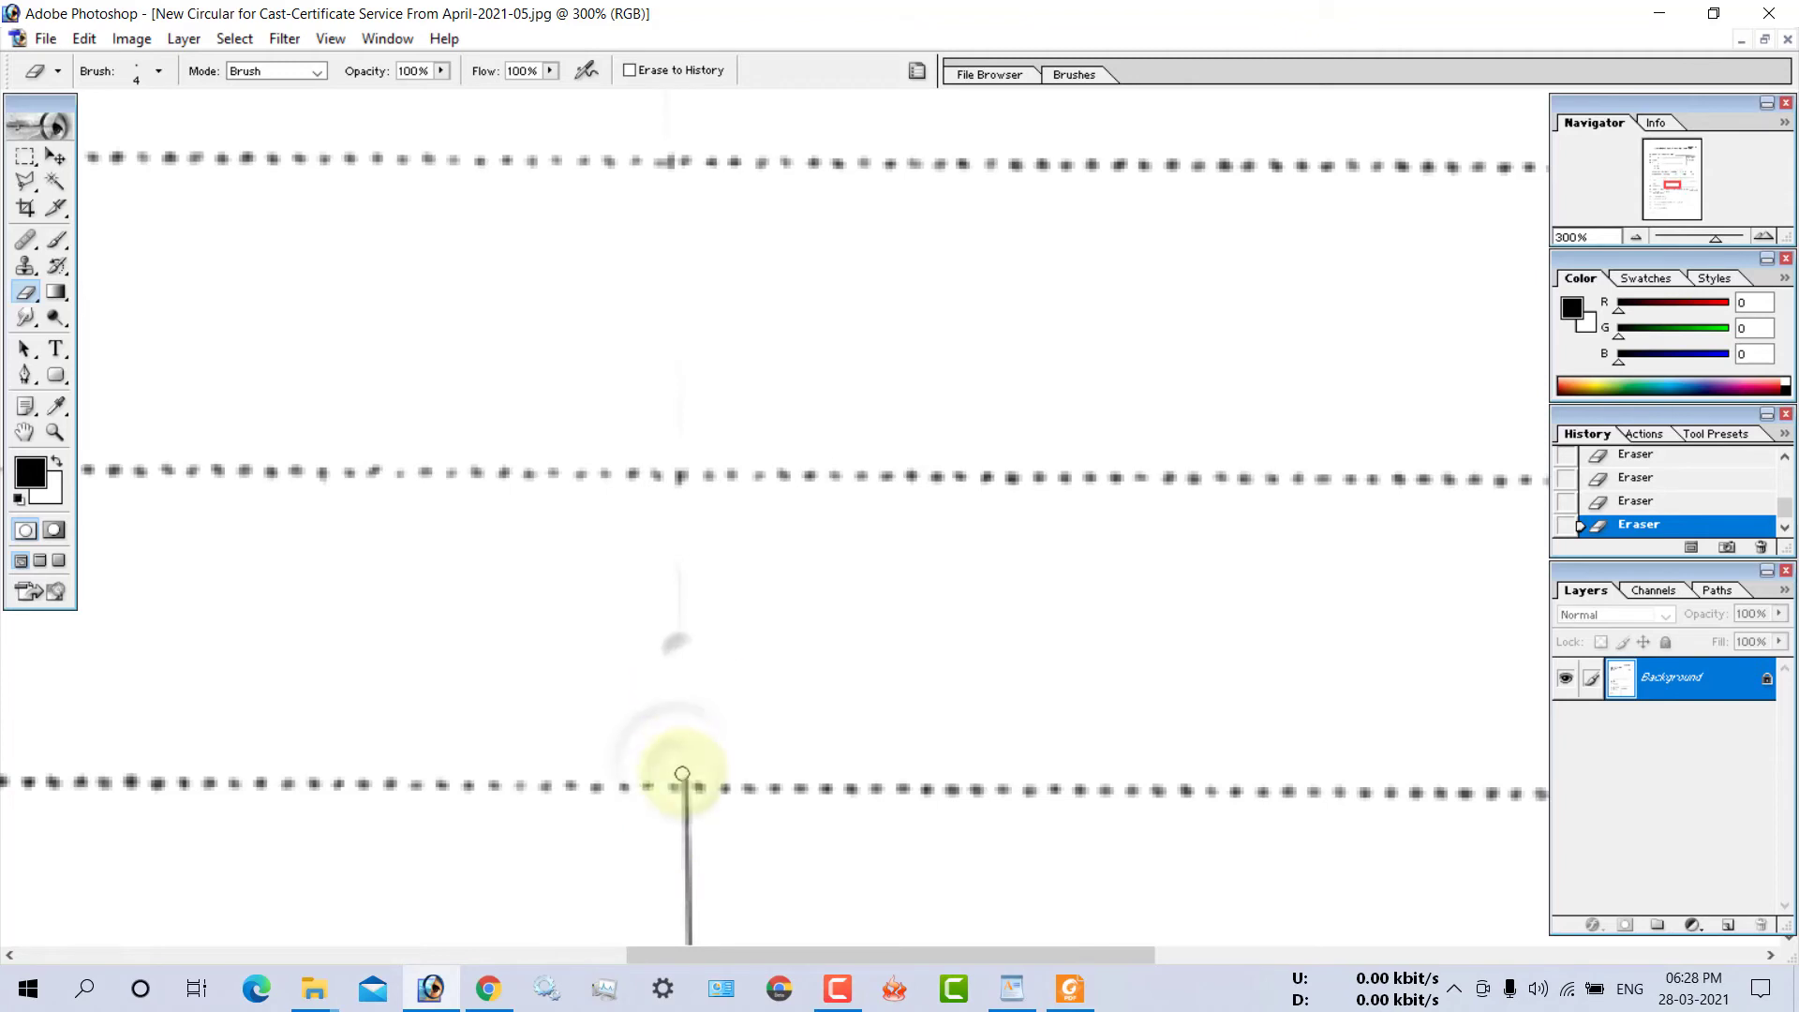
- Enlarge the eraser to 9 px and clear the rest of the line into the blank bottom area
right_click(694, 693)
key("Return")
scroll(698, 797, "down", 3)
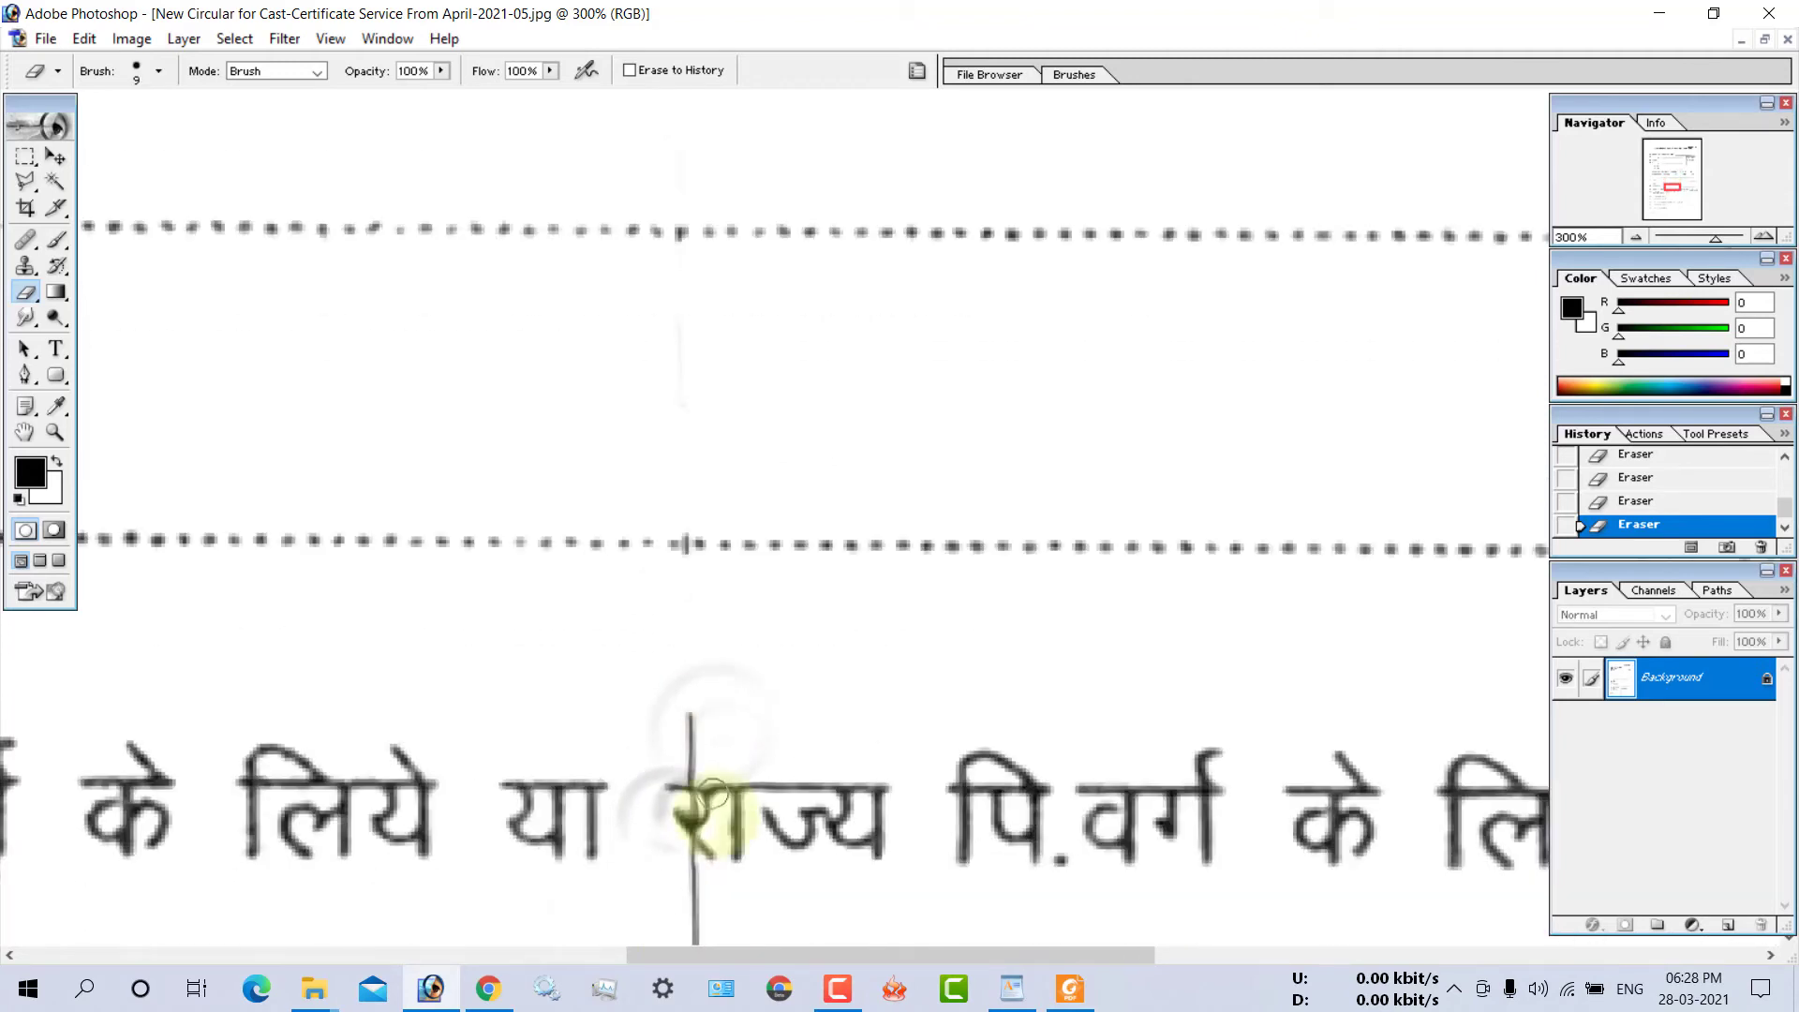
left_click_drag(714, 794, 703, 804)
scroll(702, 803, "down", 2)
scroll(712, 778, "down", 2)
scroll(716, 726, "down", 3)
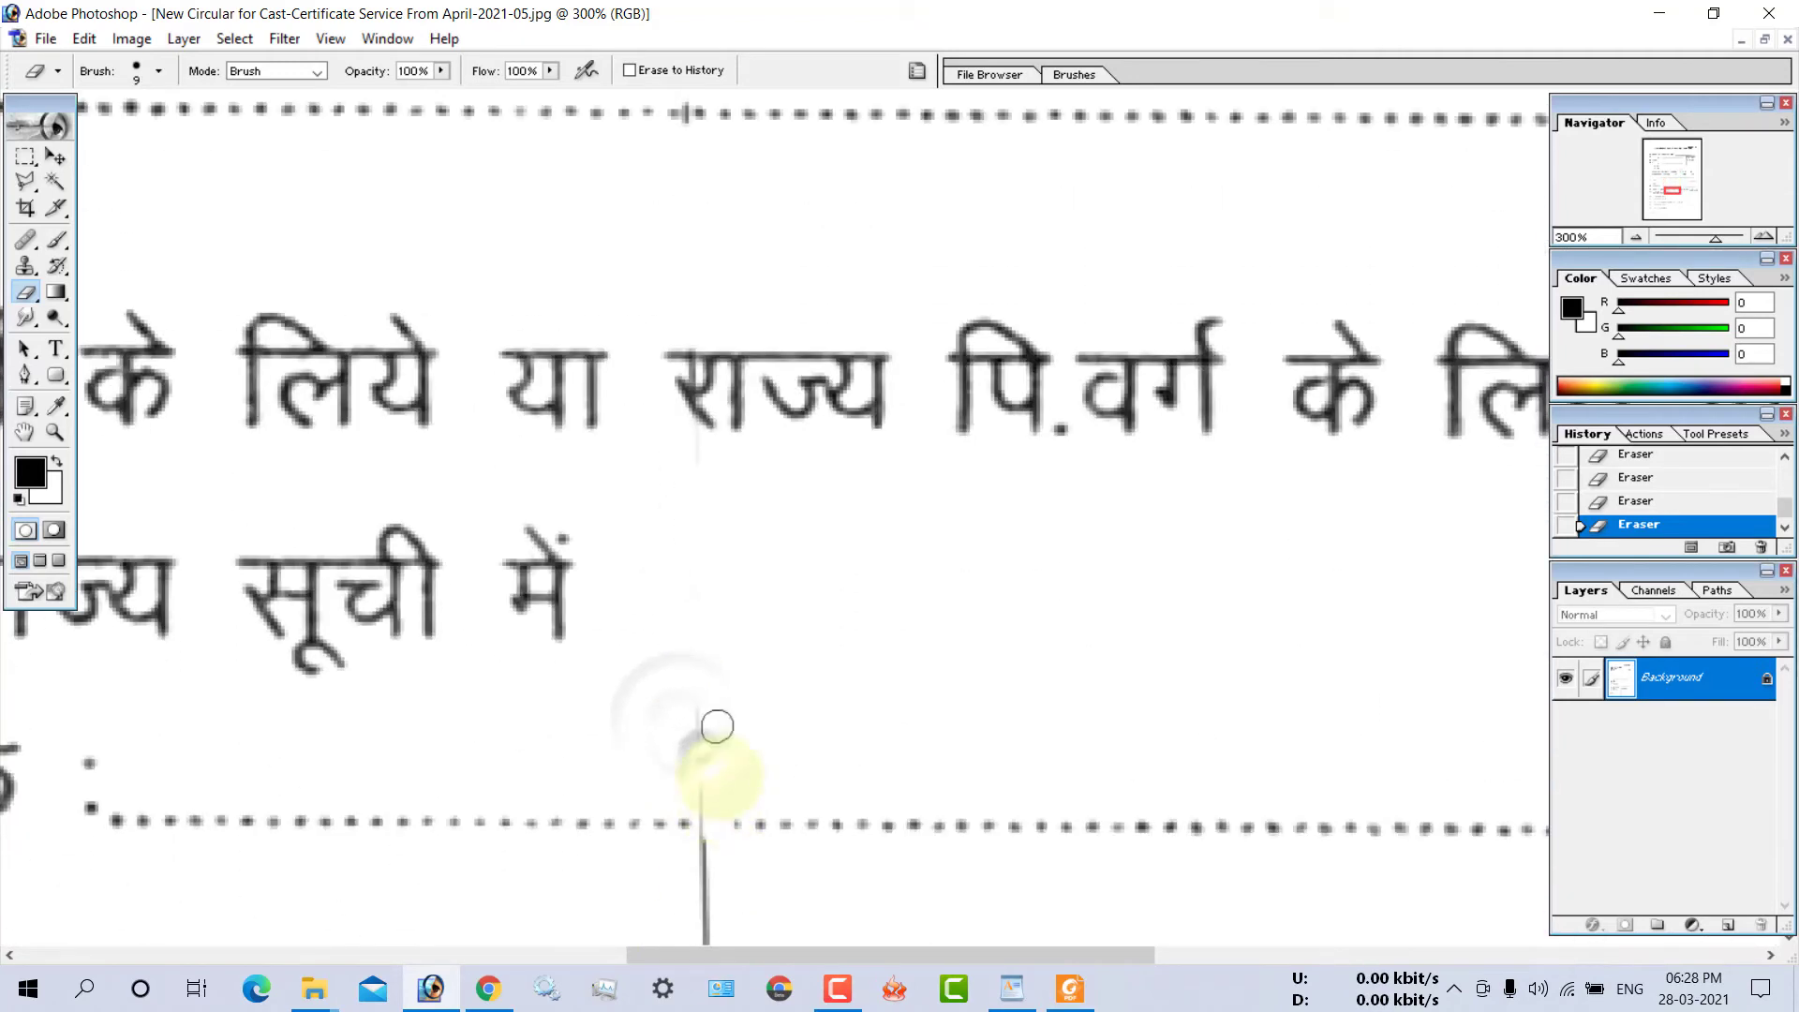
left_click_drag(716, 726, 703, 932)
scroll(707, 923, "down", 3)
scroll(715, 806, "down", 5)
left_click_drag(710, 604, 721, 816)
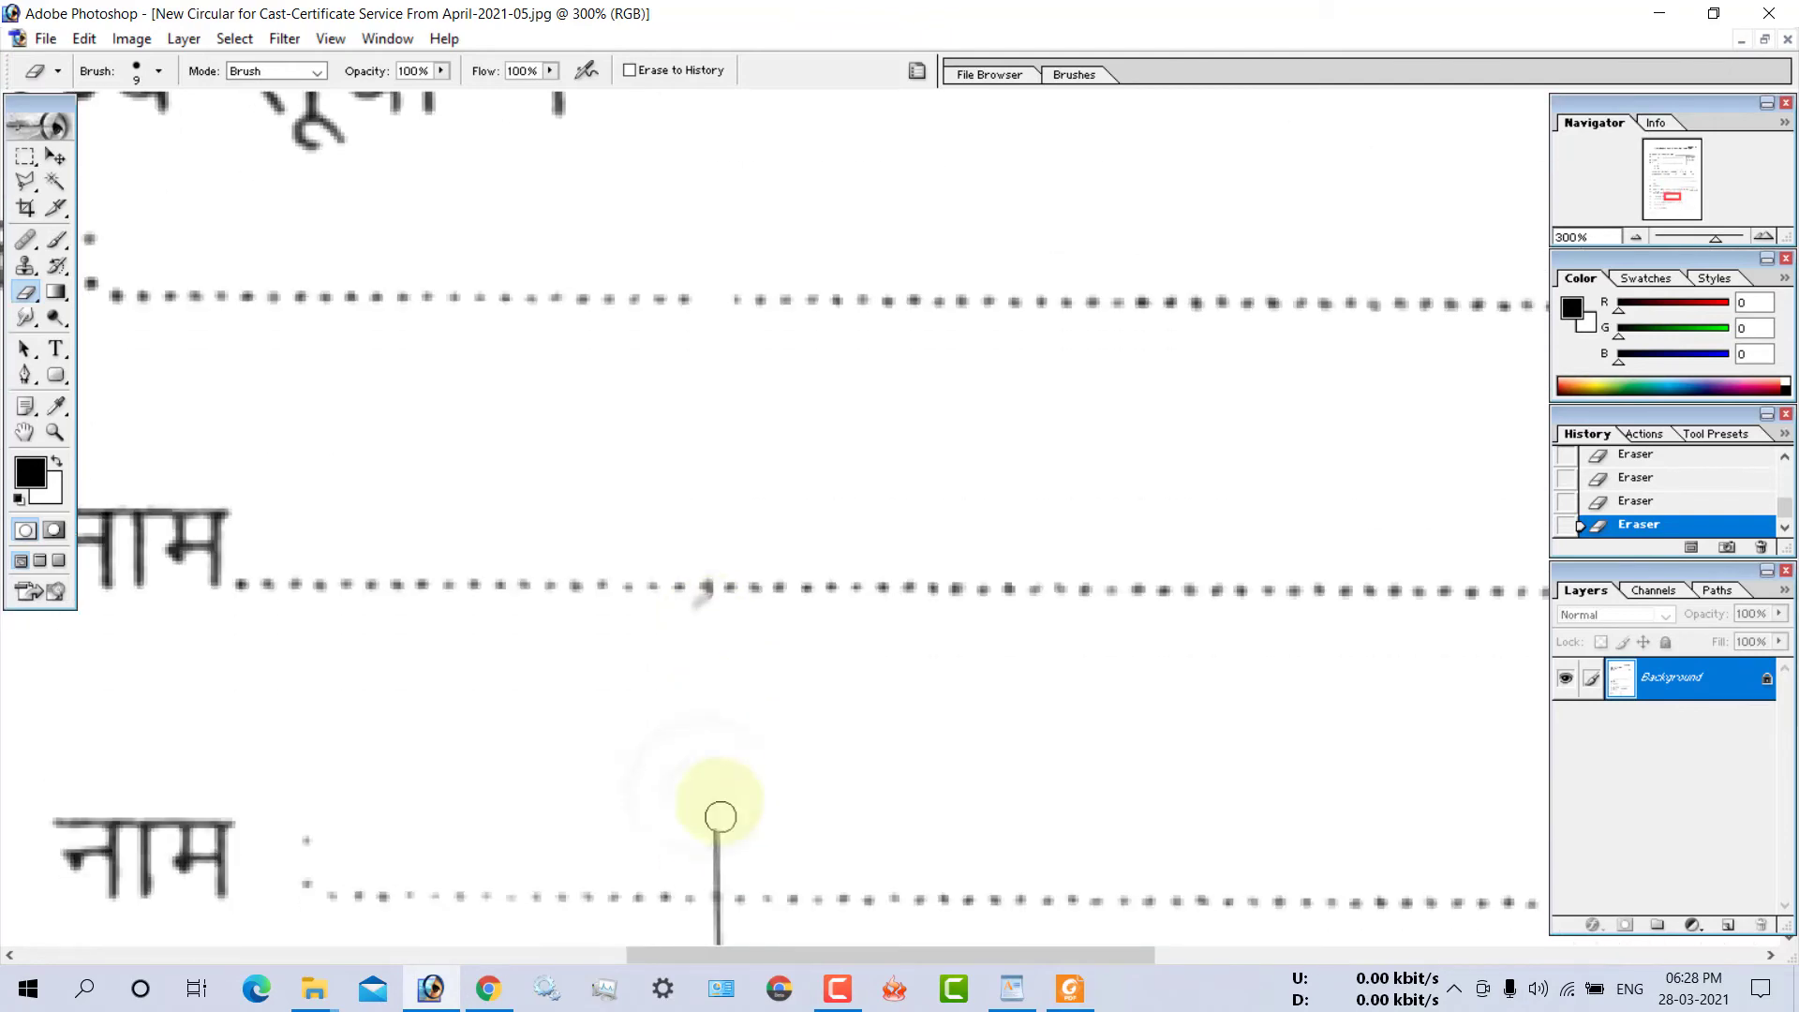
scroll(720, 816, "down", 3)
left_click_drag(717, 623, 714, 835)
scroll(722, 796, "down", 2)
left_click_drag(731, 735, 717, 916)
scroll(718, 762, "down", 2)
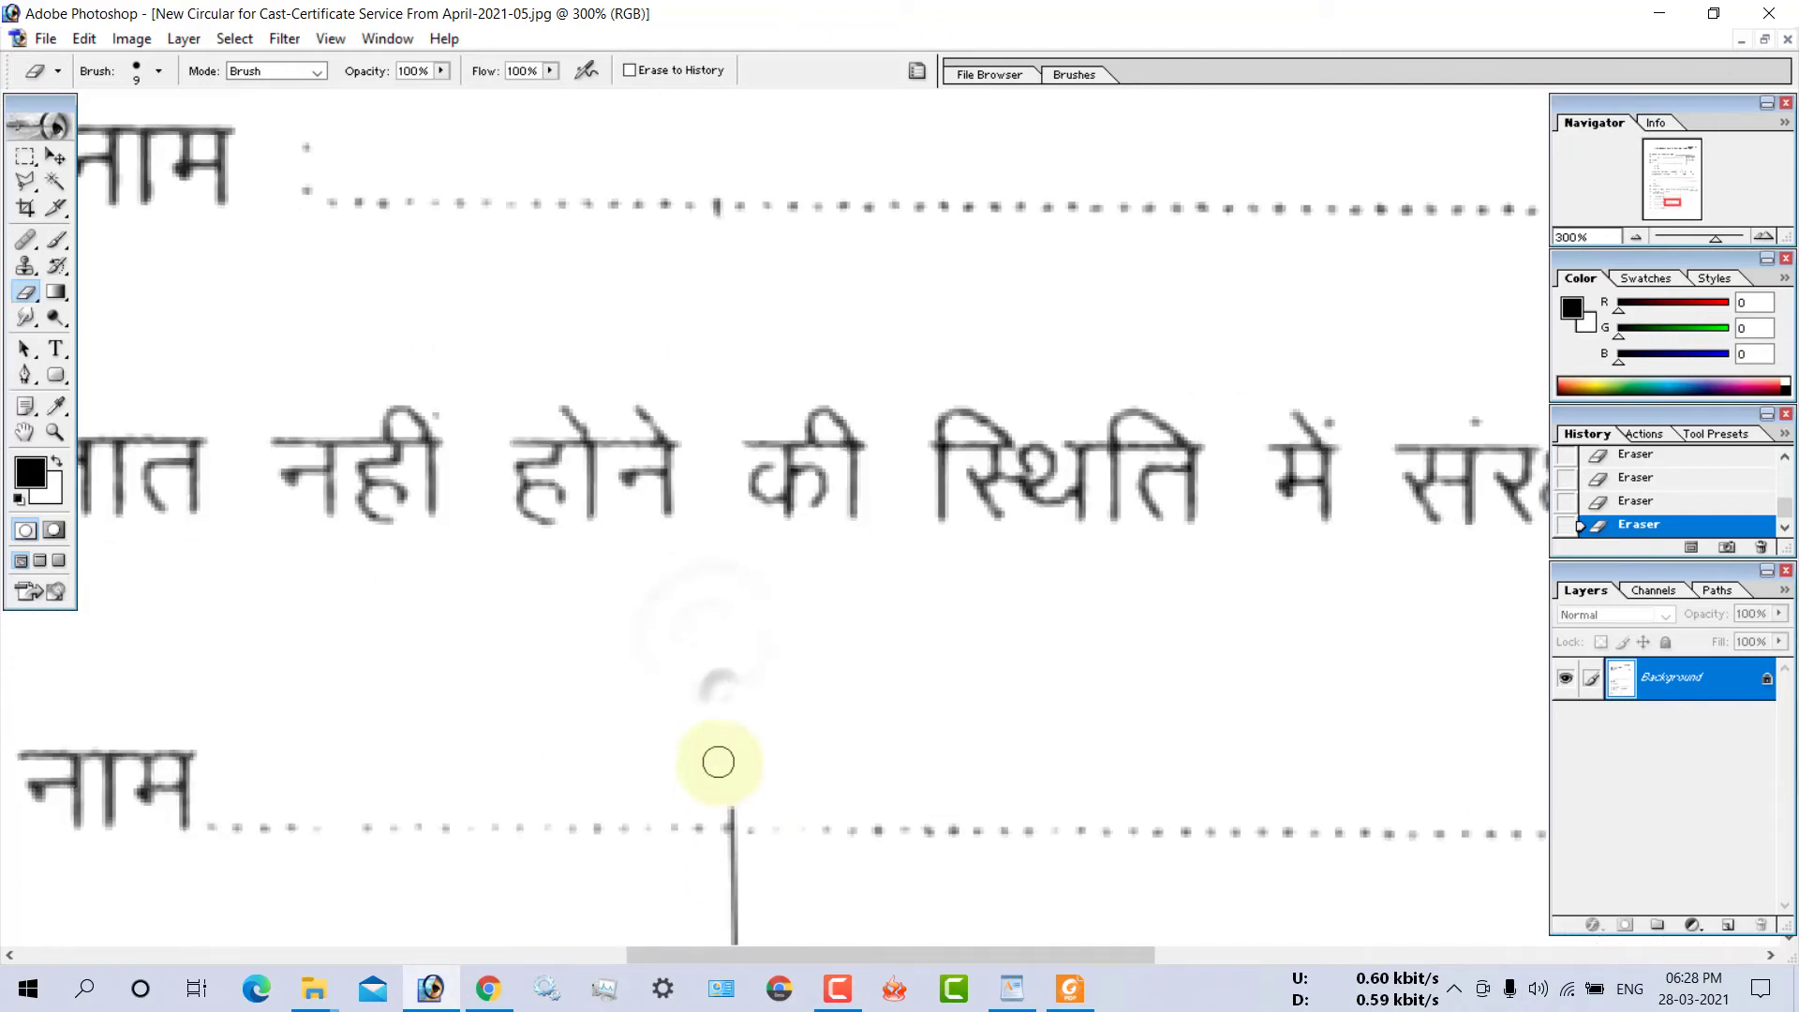
scroll(718, 762, "down", 1)
scroll(734, 790, "down", 2)
scroll(734, 743, "down", 8)
left_click_drag(750, 353, 742, 903)
scroll(758, 562, "down", 5)
mouse_move(763, 474)
left_mouse_down()
mouse_move(768, 891)
mouse_move(755, 855)
left_mouse_up()
scroll(778, 833, "down", 1)
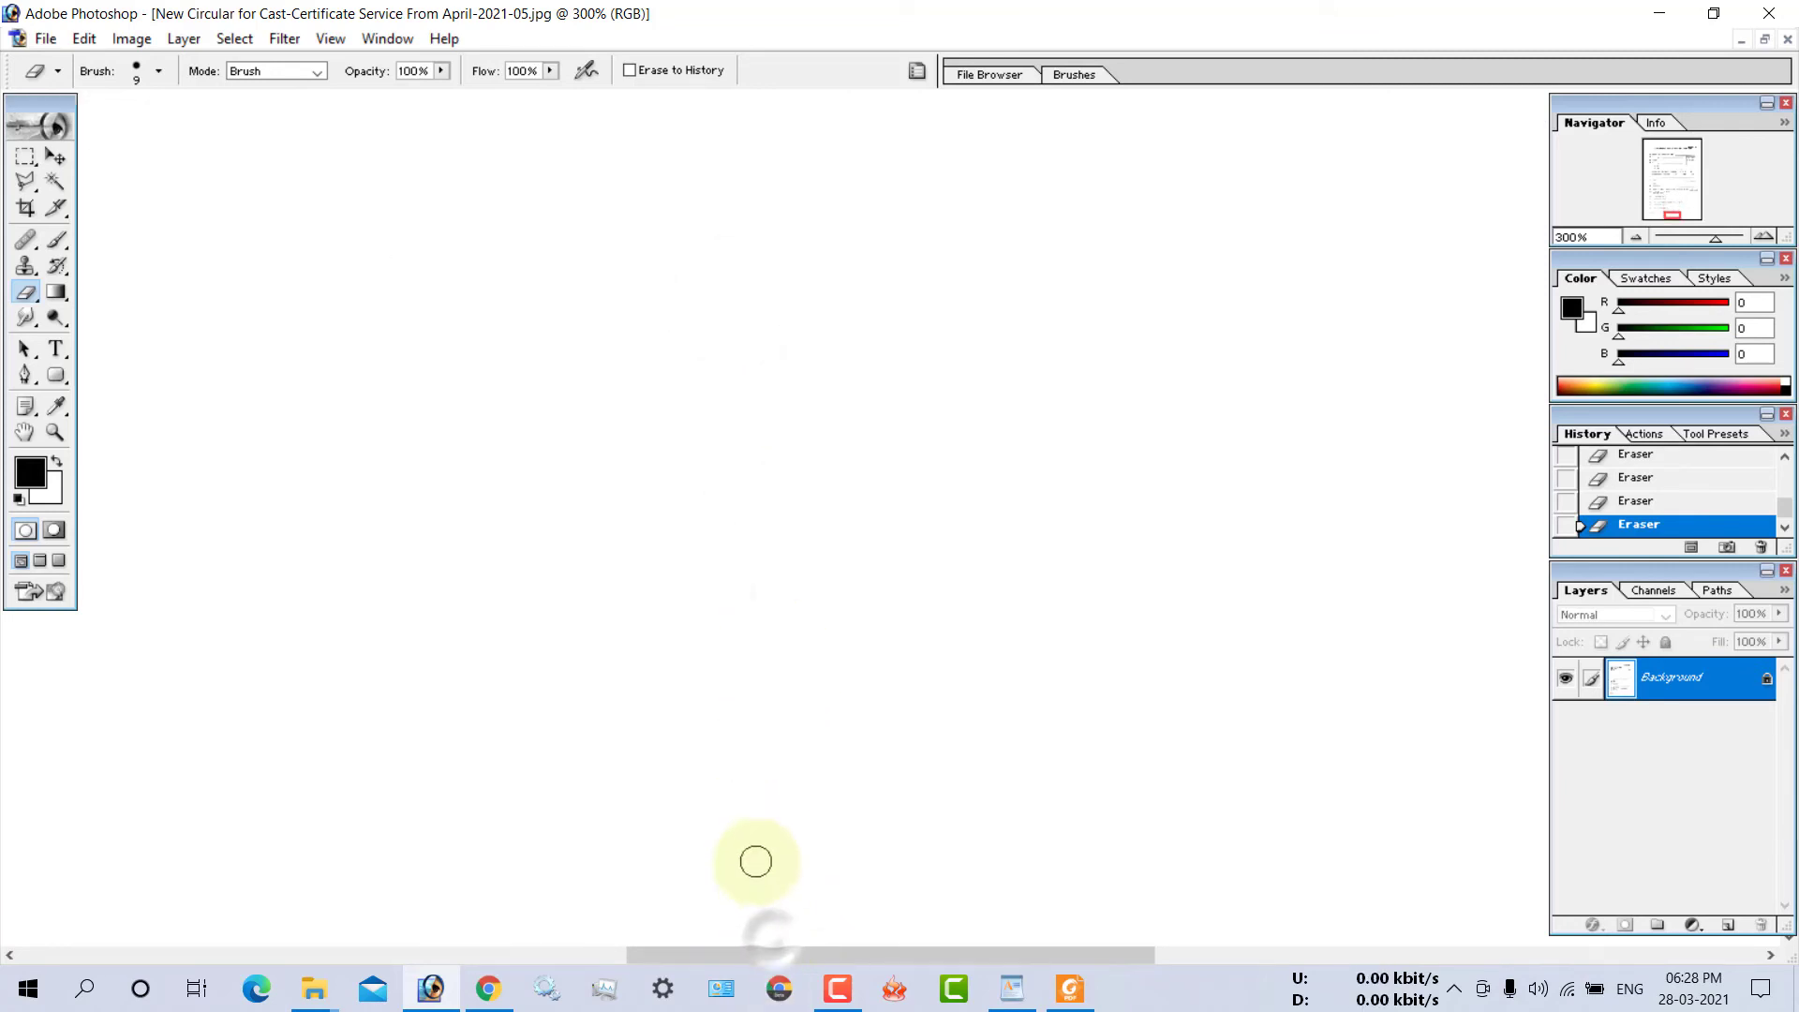
- Review the cleaned page by switching between the full-page view and 50% zoom
key("ctrl+minus")
key("ctrl+minus")
key("ctrl+minus")
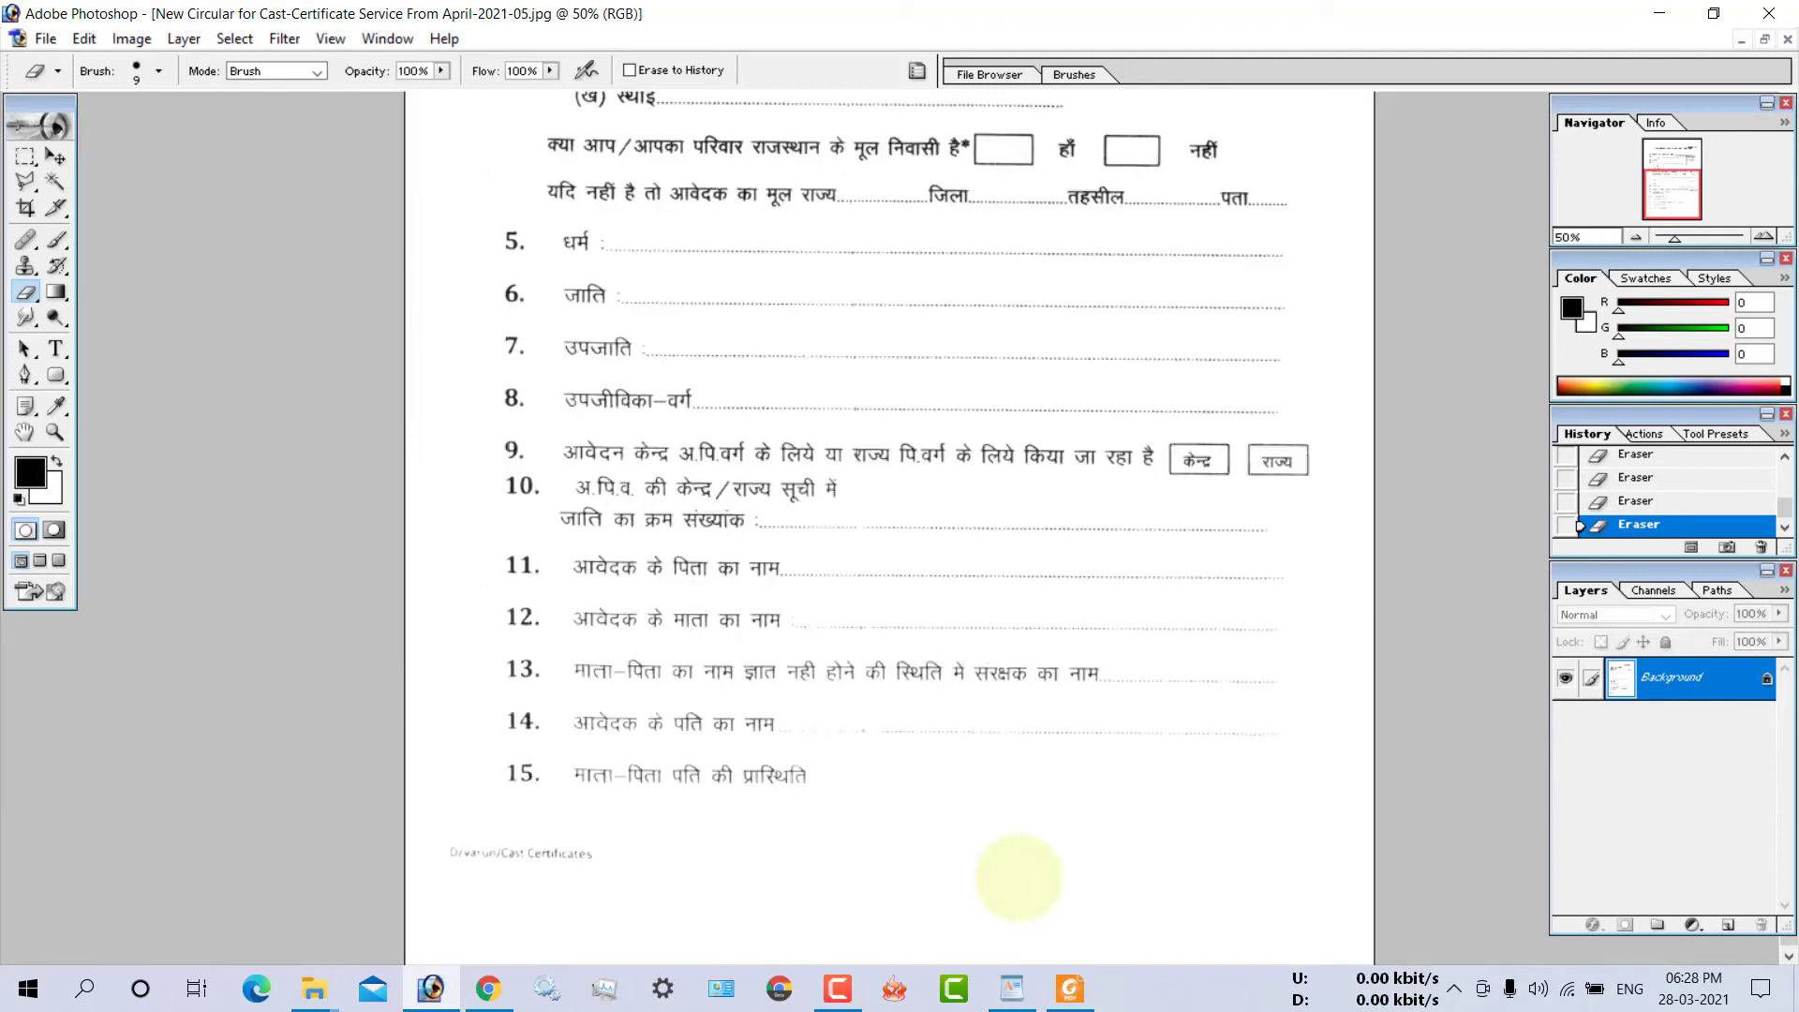
key("ctrl+minus")
key("ctrl+minus")
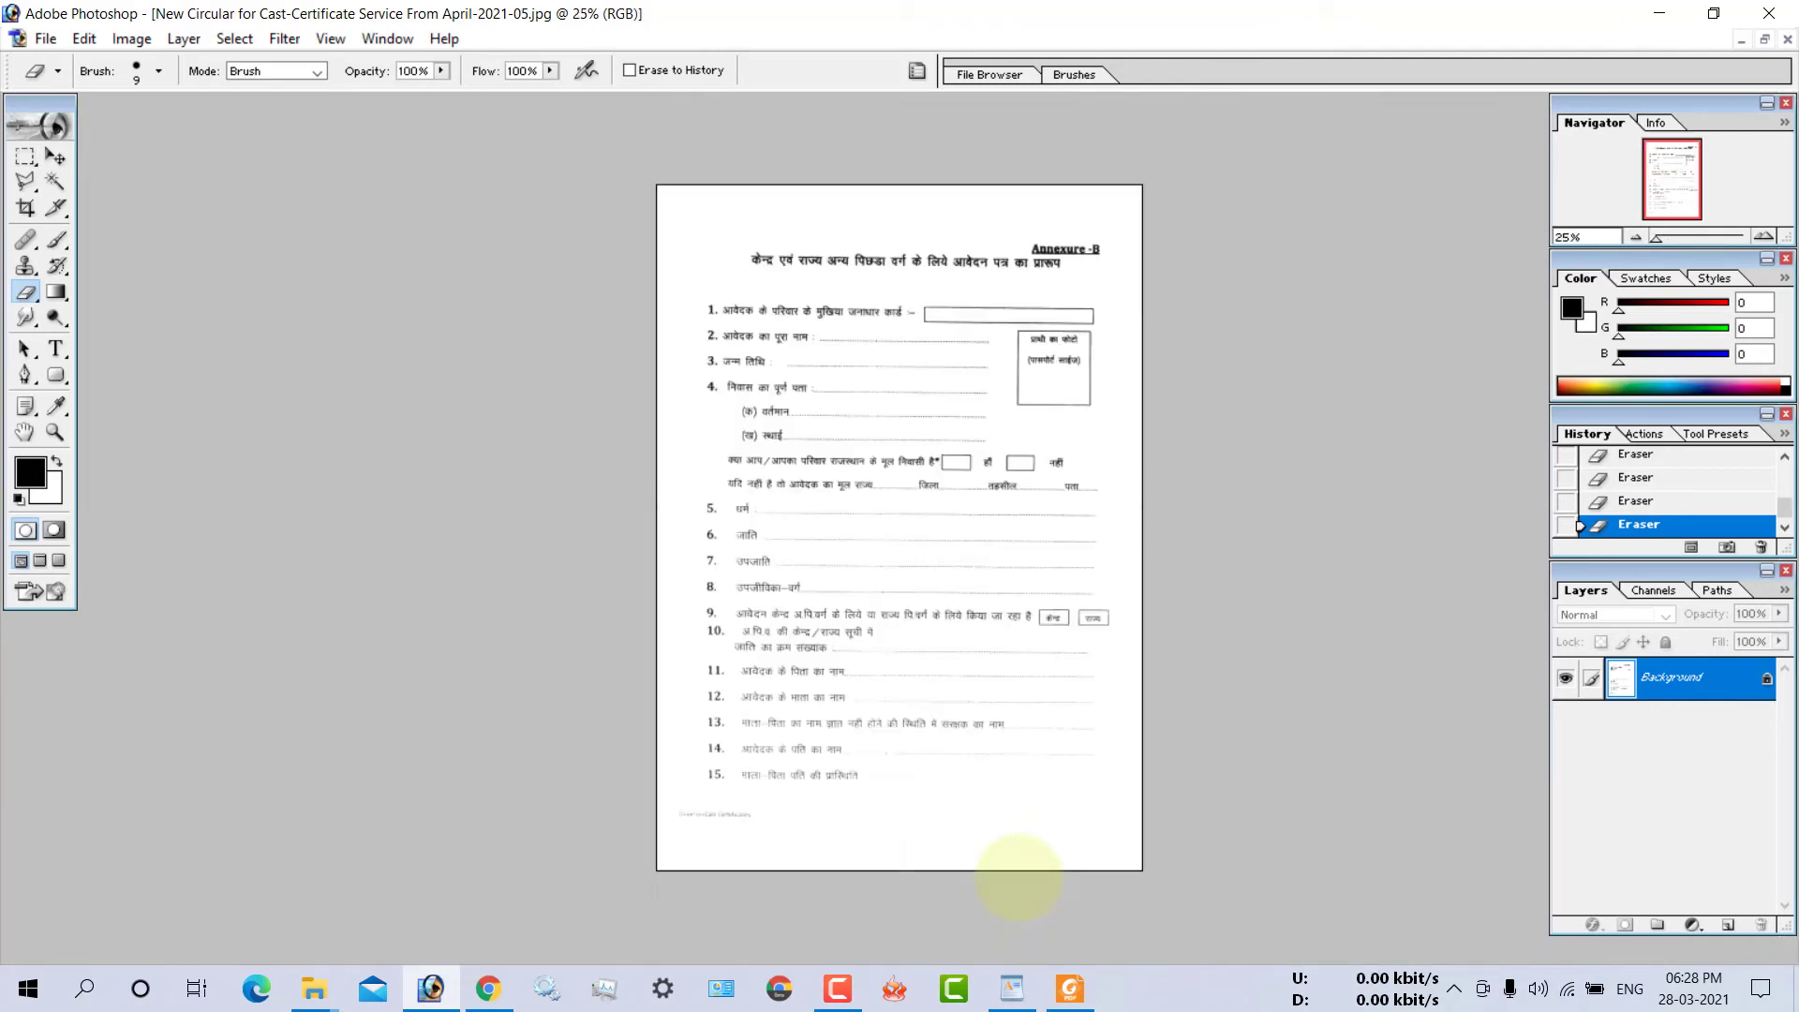
key("ctrl+plus")
scroll(1025, 689, "down", 3)
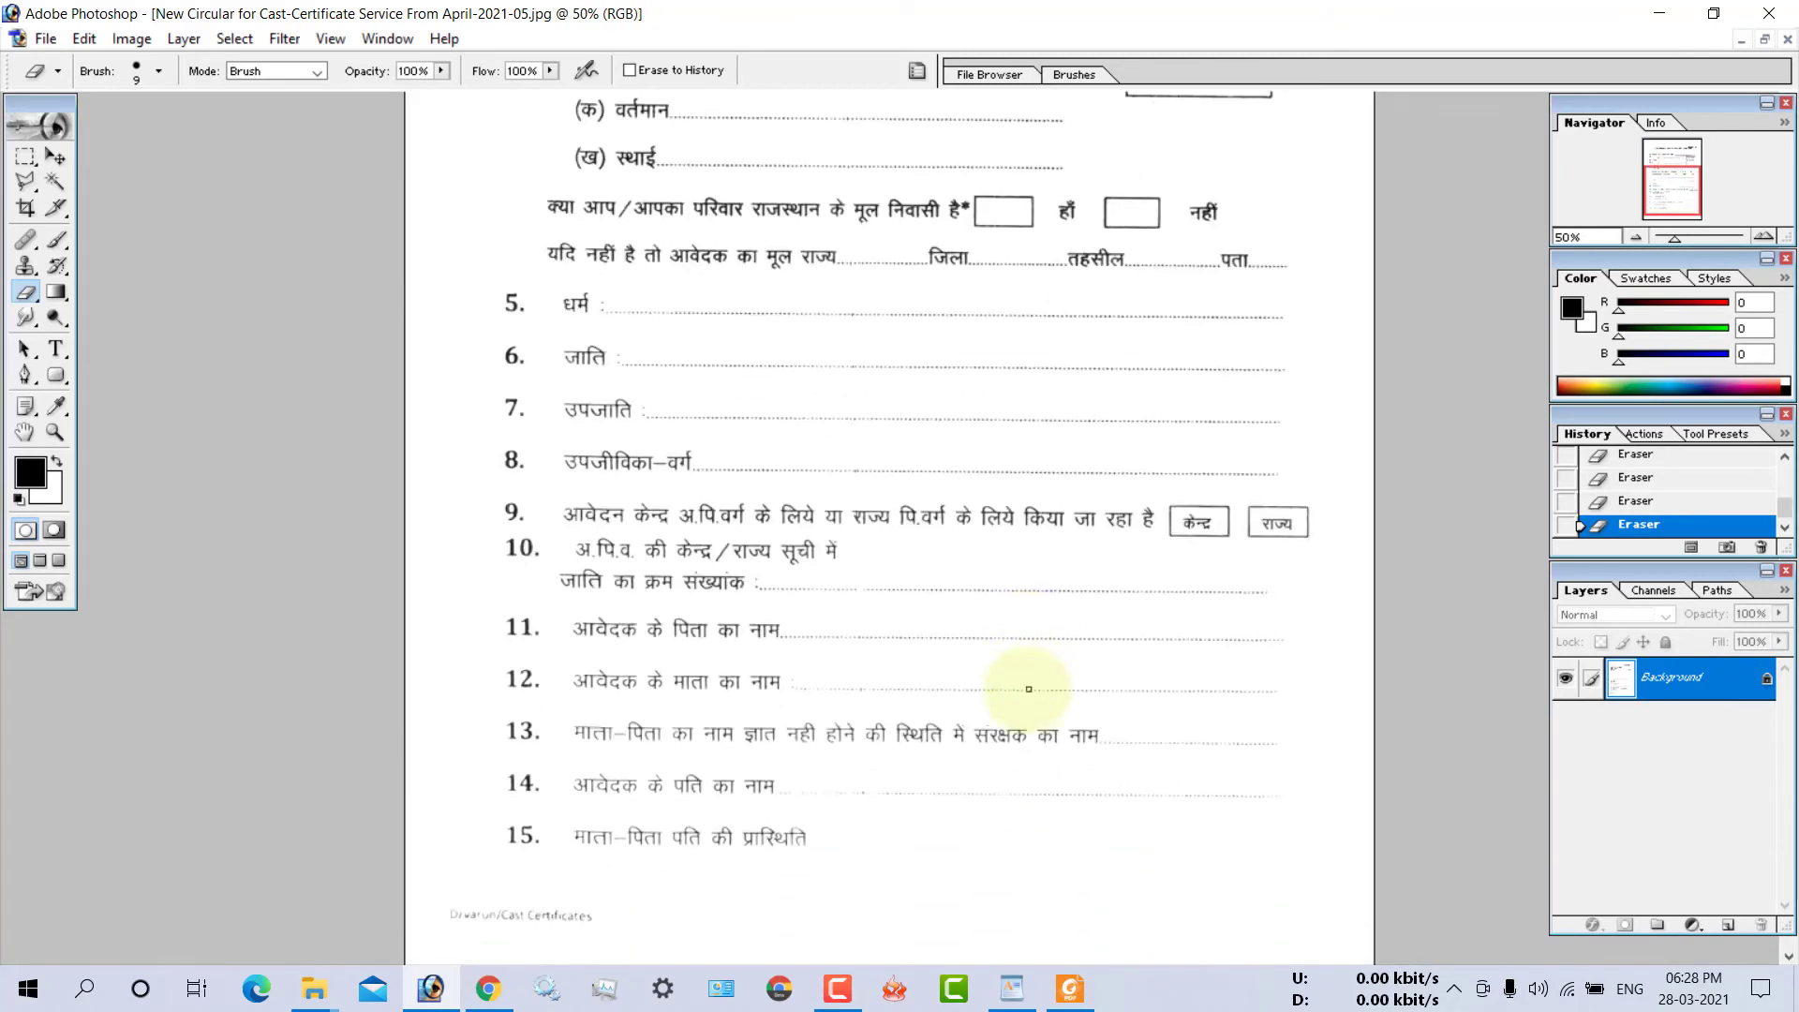
scroll(1077, 670, "down", 1)
key("ctrl+minus")
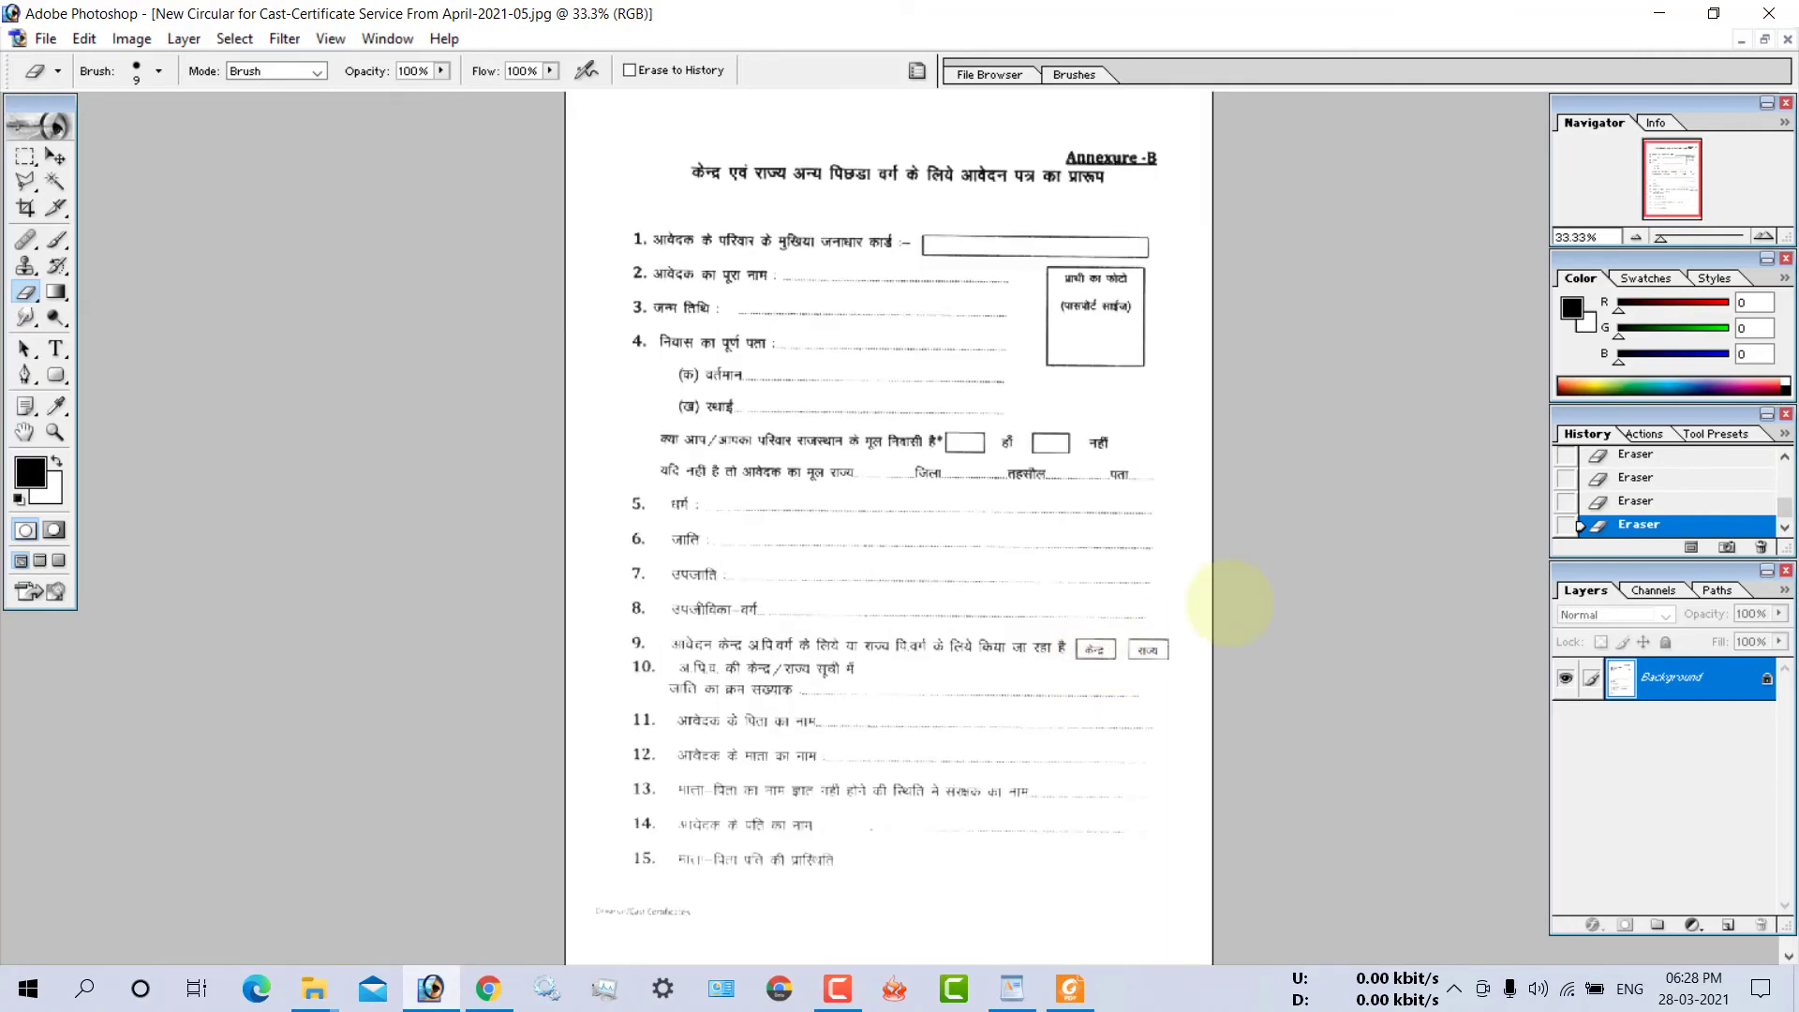
key("ctrl+plus")
scroll(1225, 602, "up", 2)
scroll(1180, 468, "up", 2)
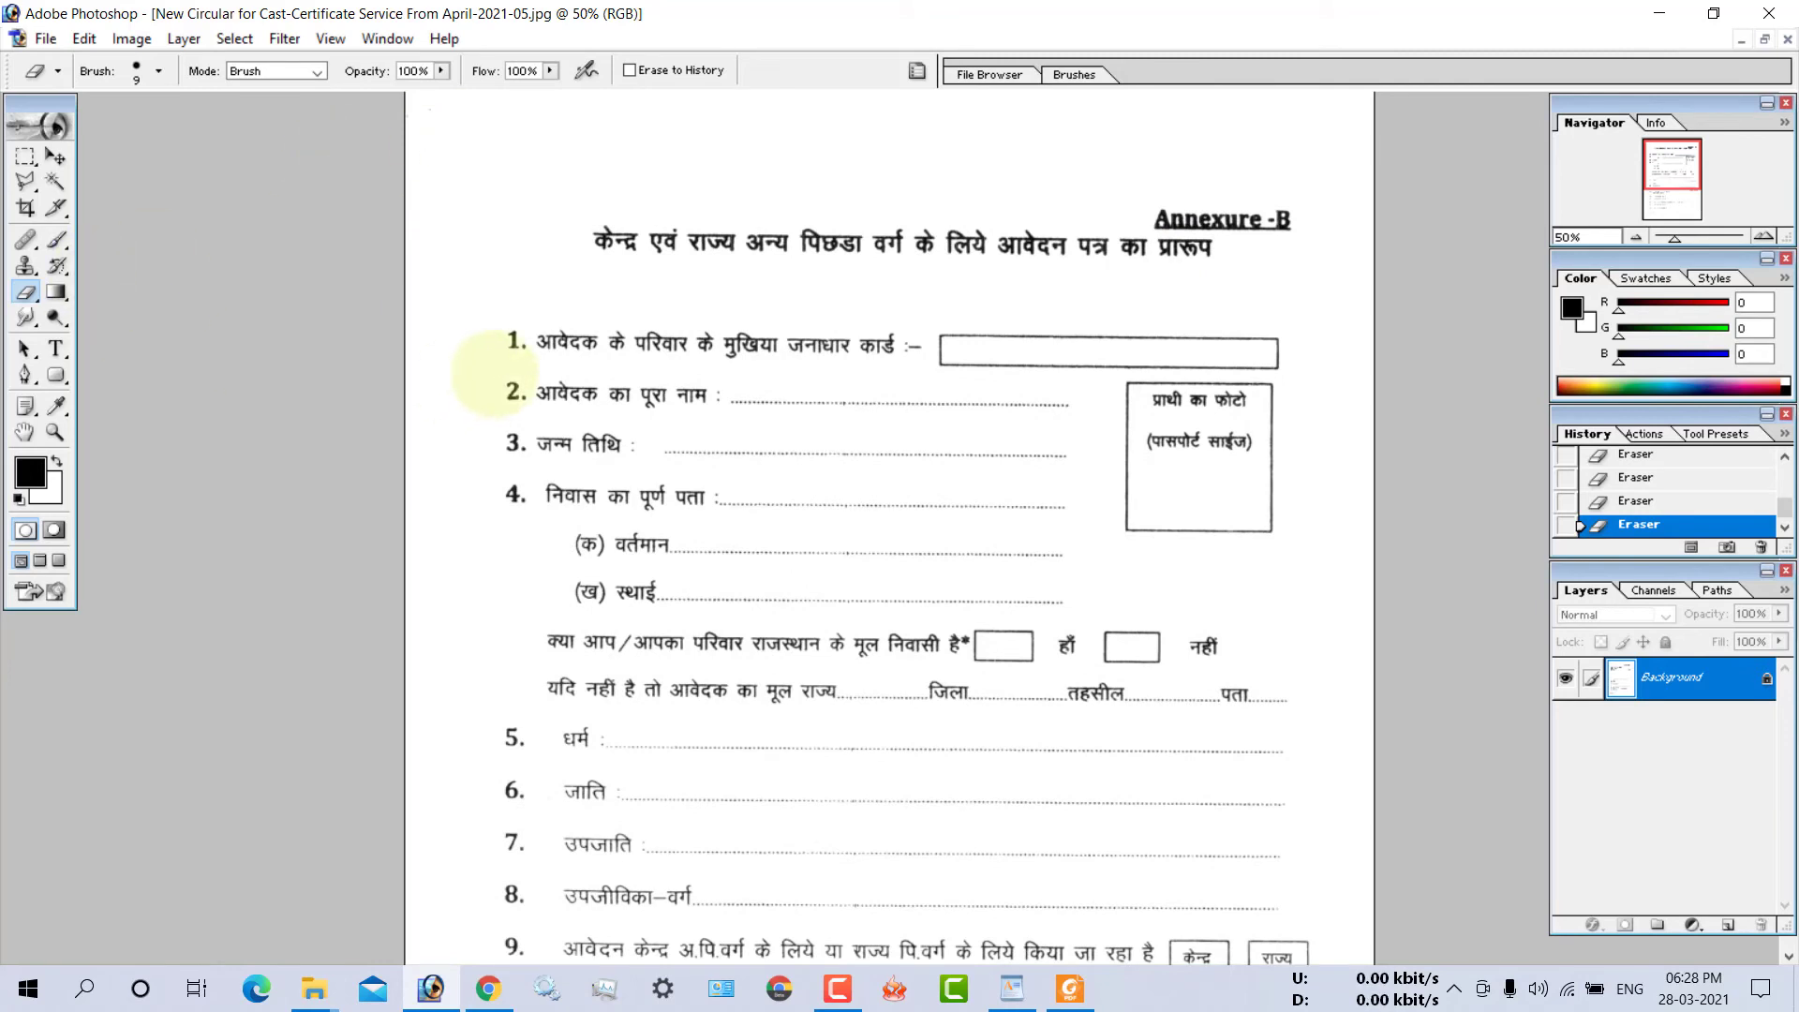
- Show the rulers and add a horizontal guide level with the Annexure-B heading, toggling its visibility
key("ctrl+r")
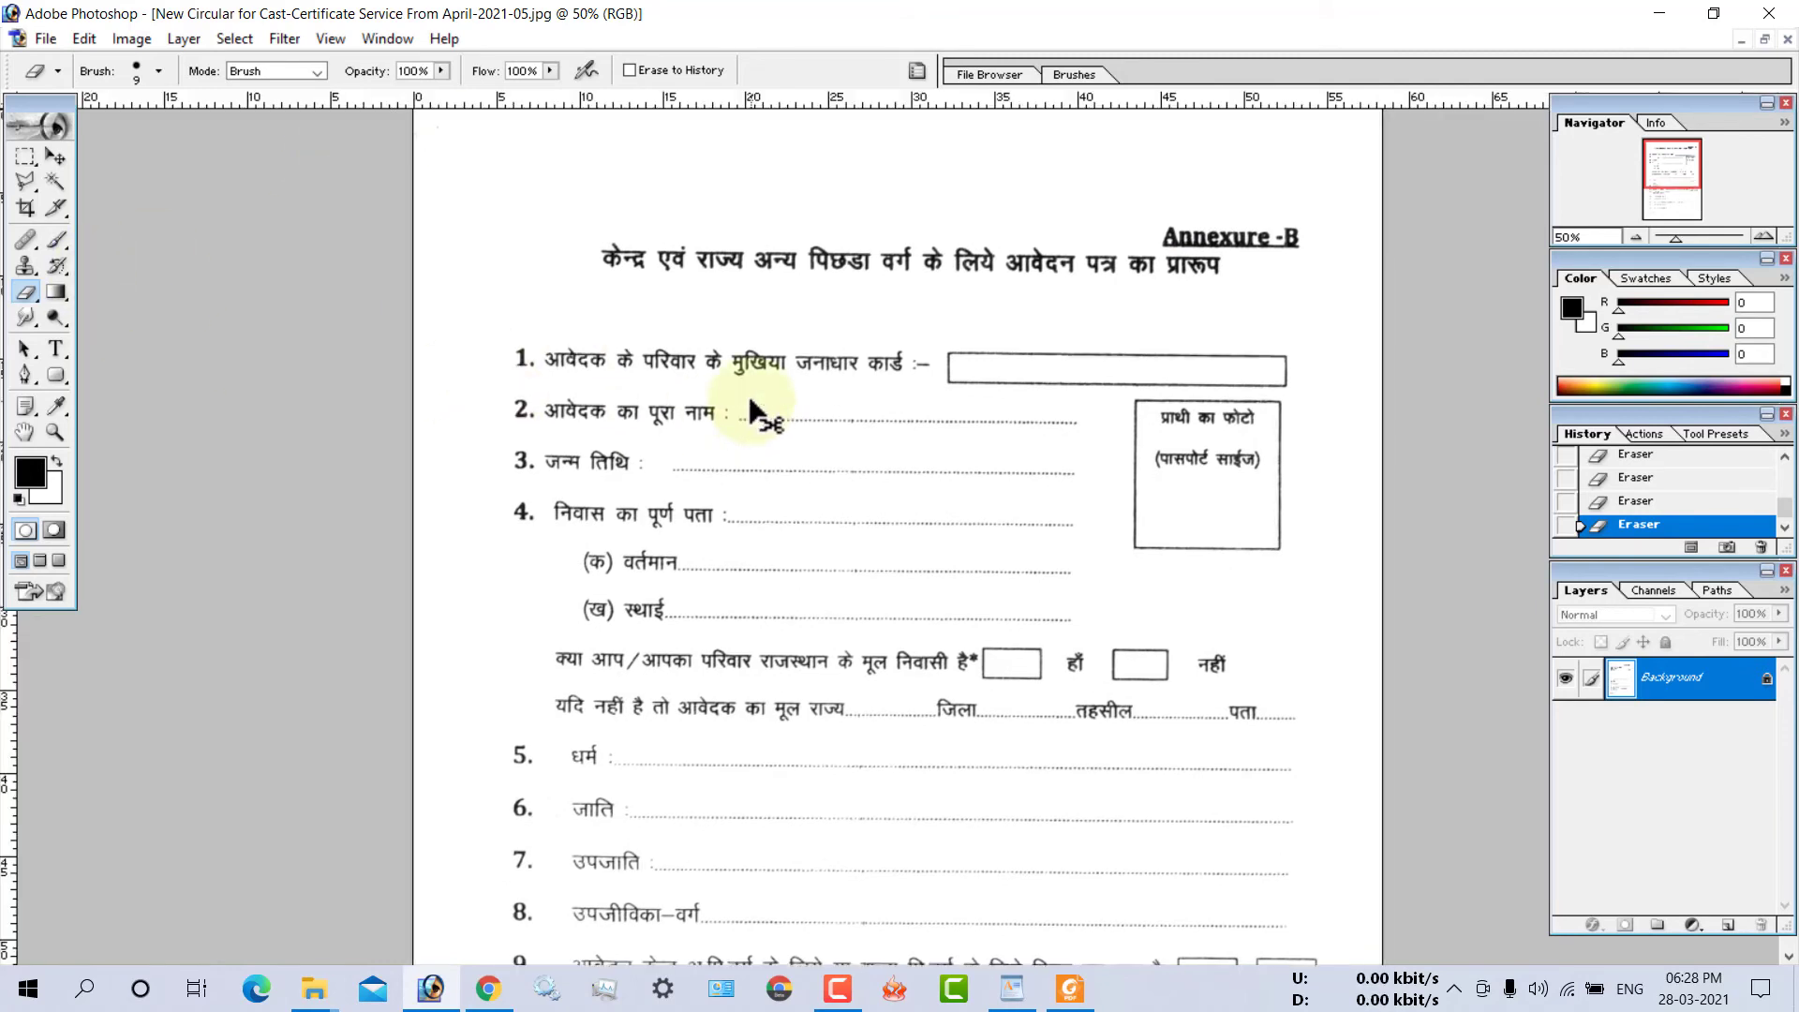
left_click_drag(958, 100, 960, 246)
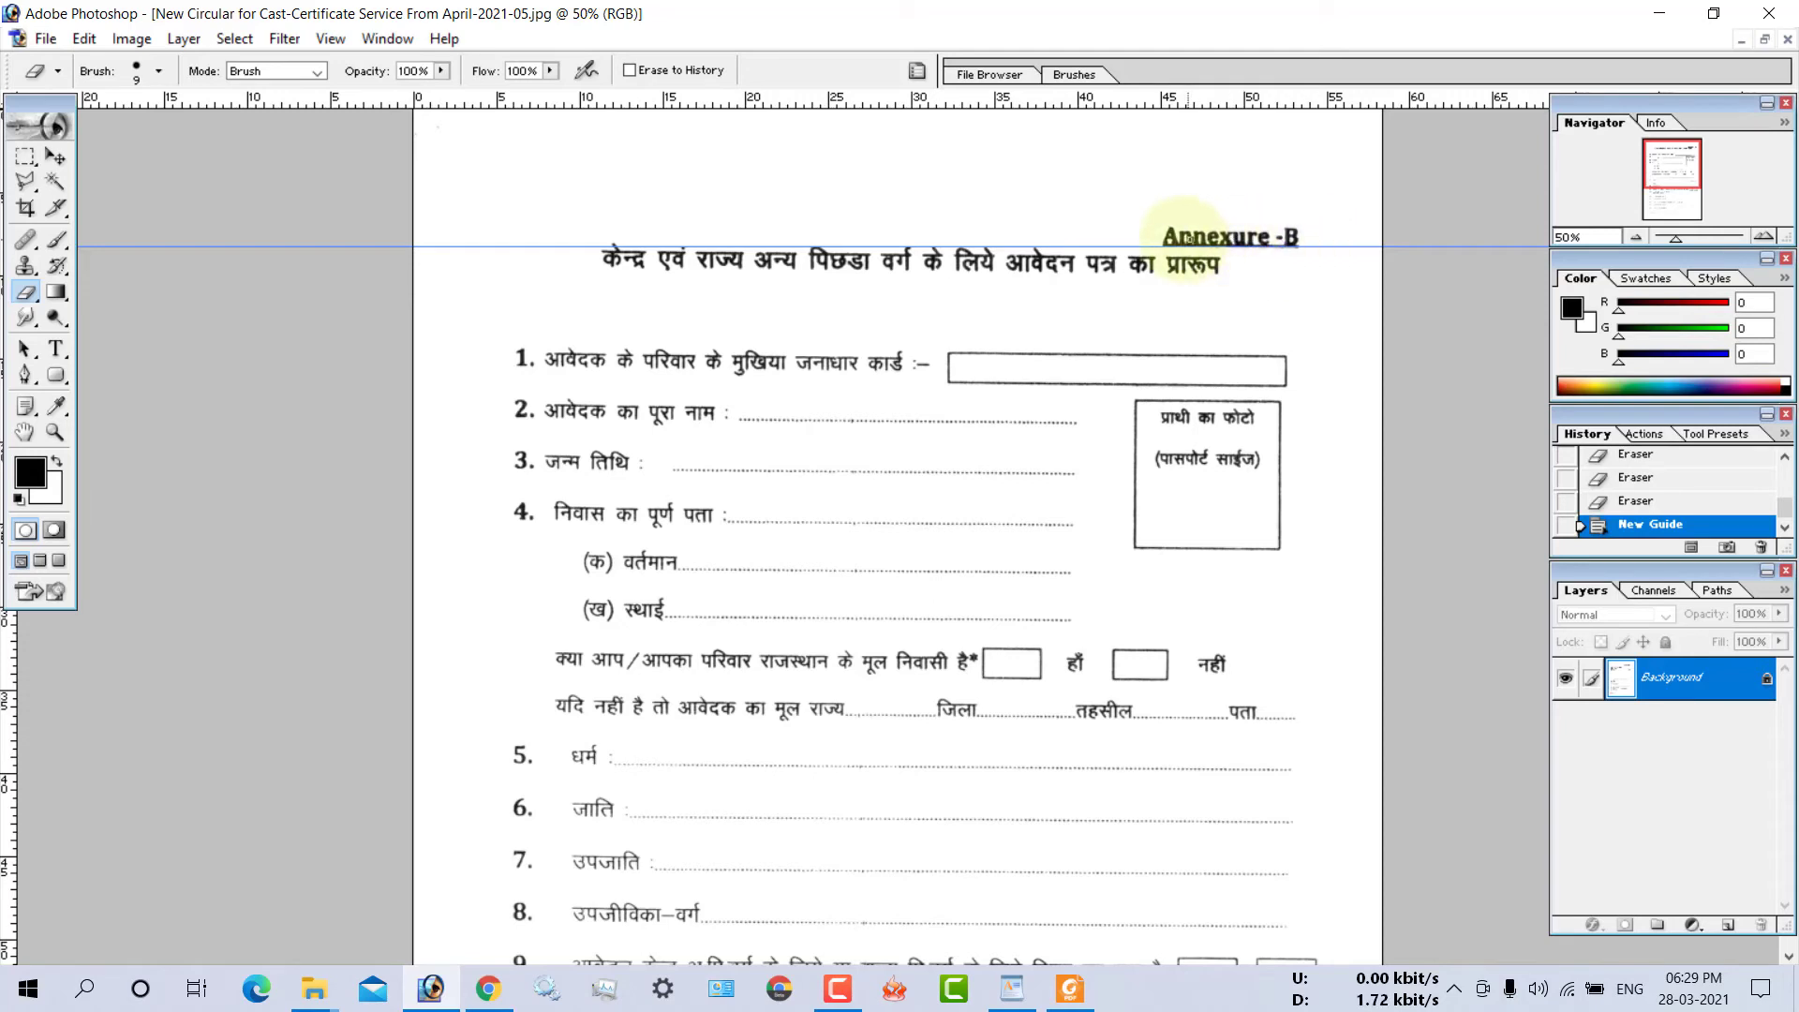
scroll(861, 322, "down", 3)
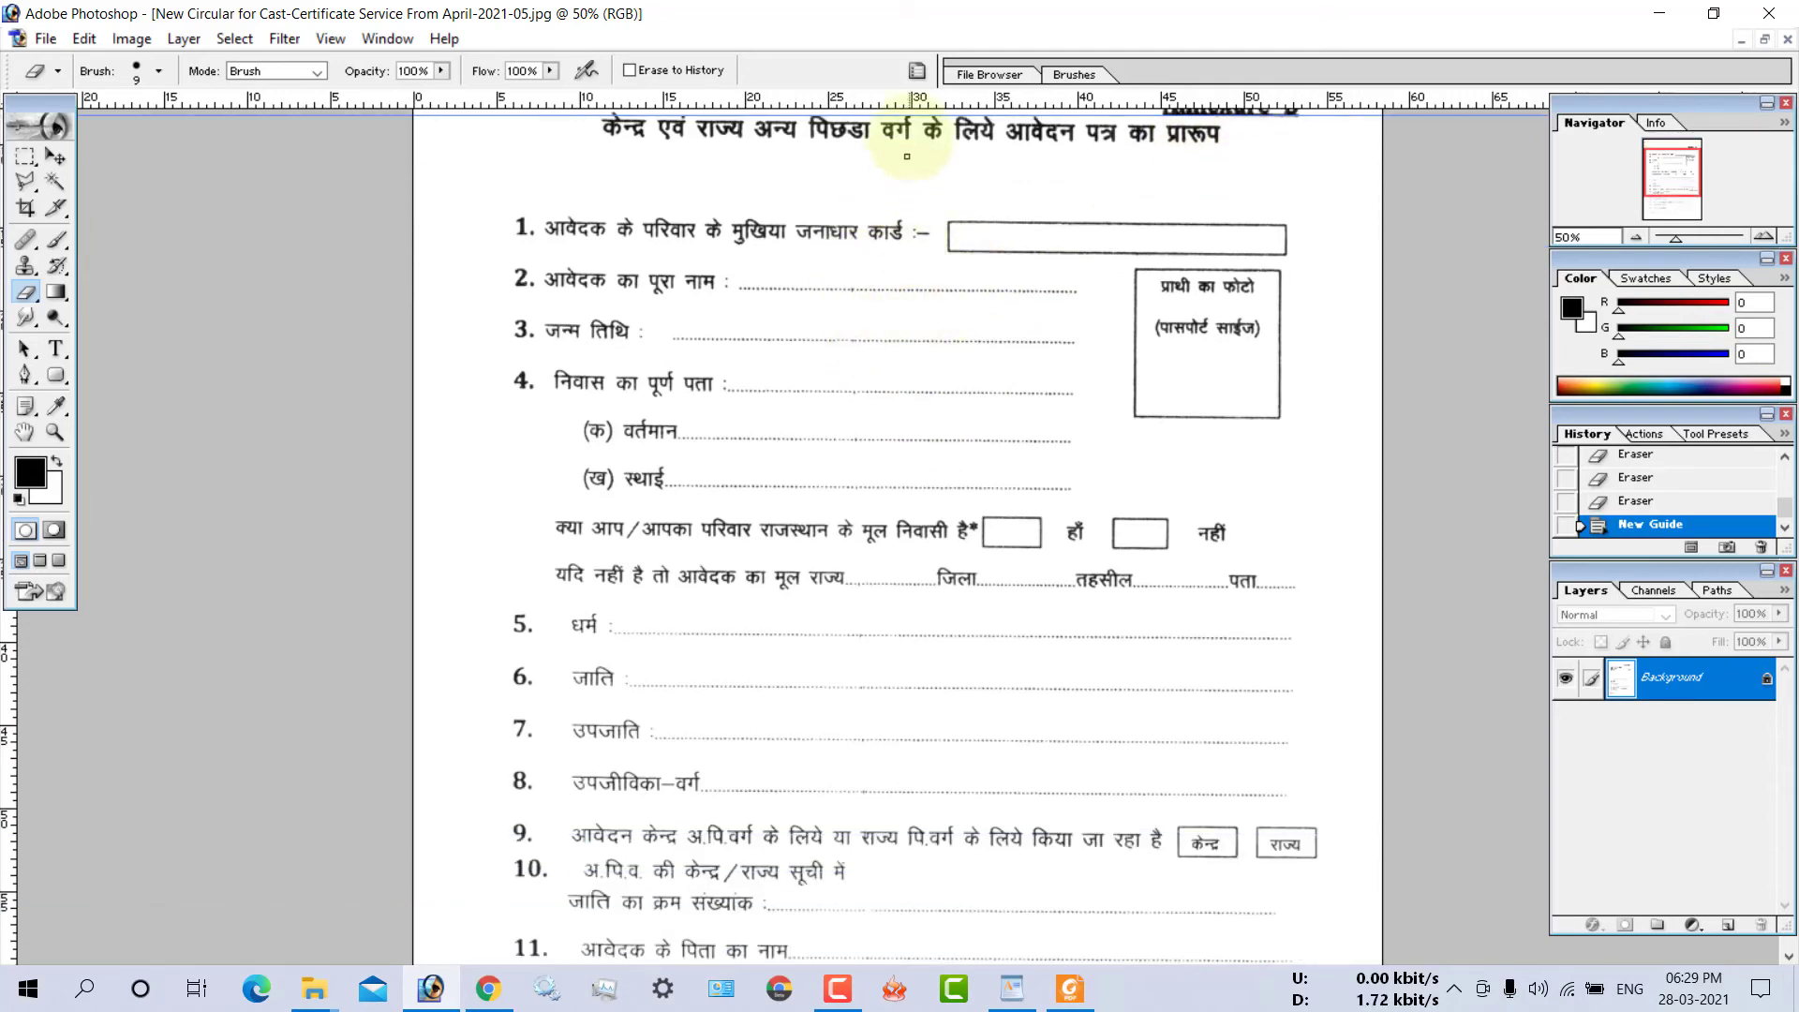
scroll(855, 394, "up", 3)
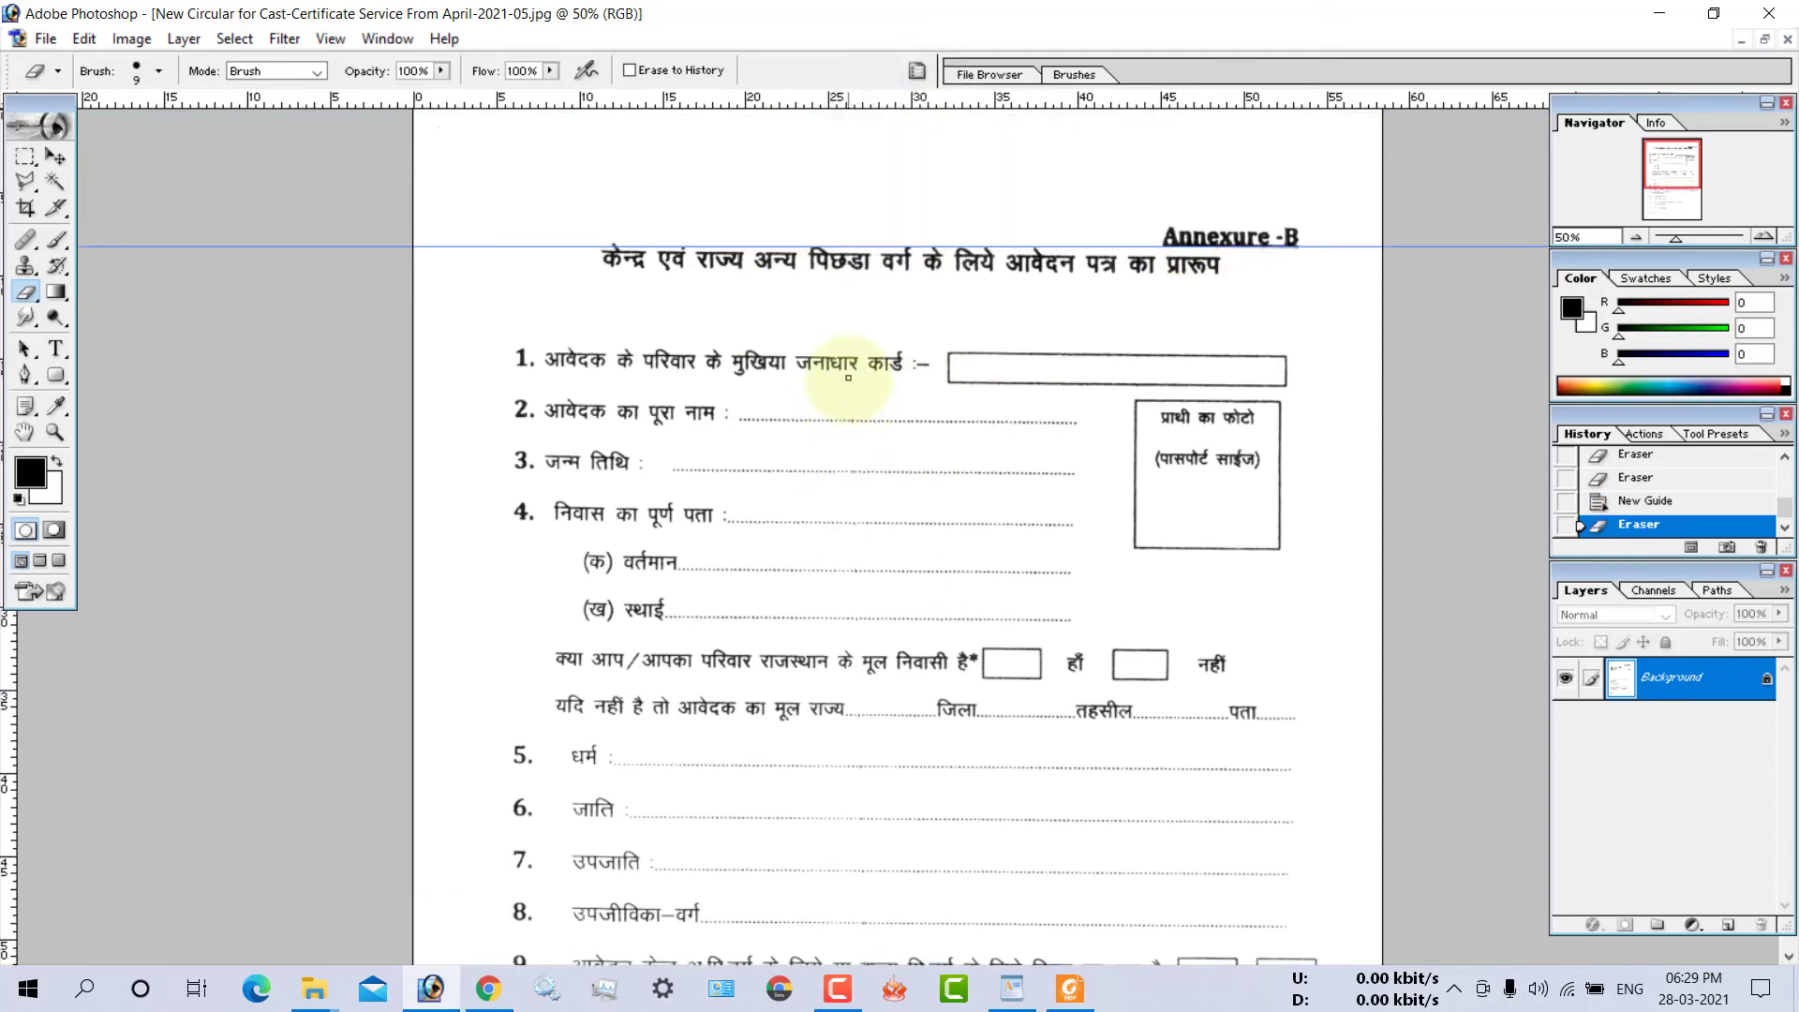
key("ctrl+semicolon")
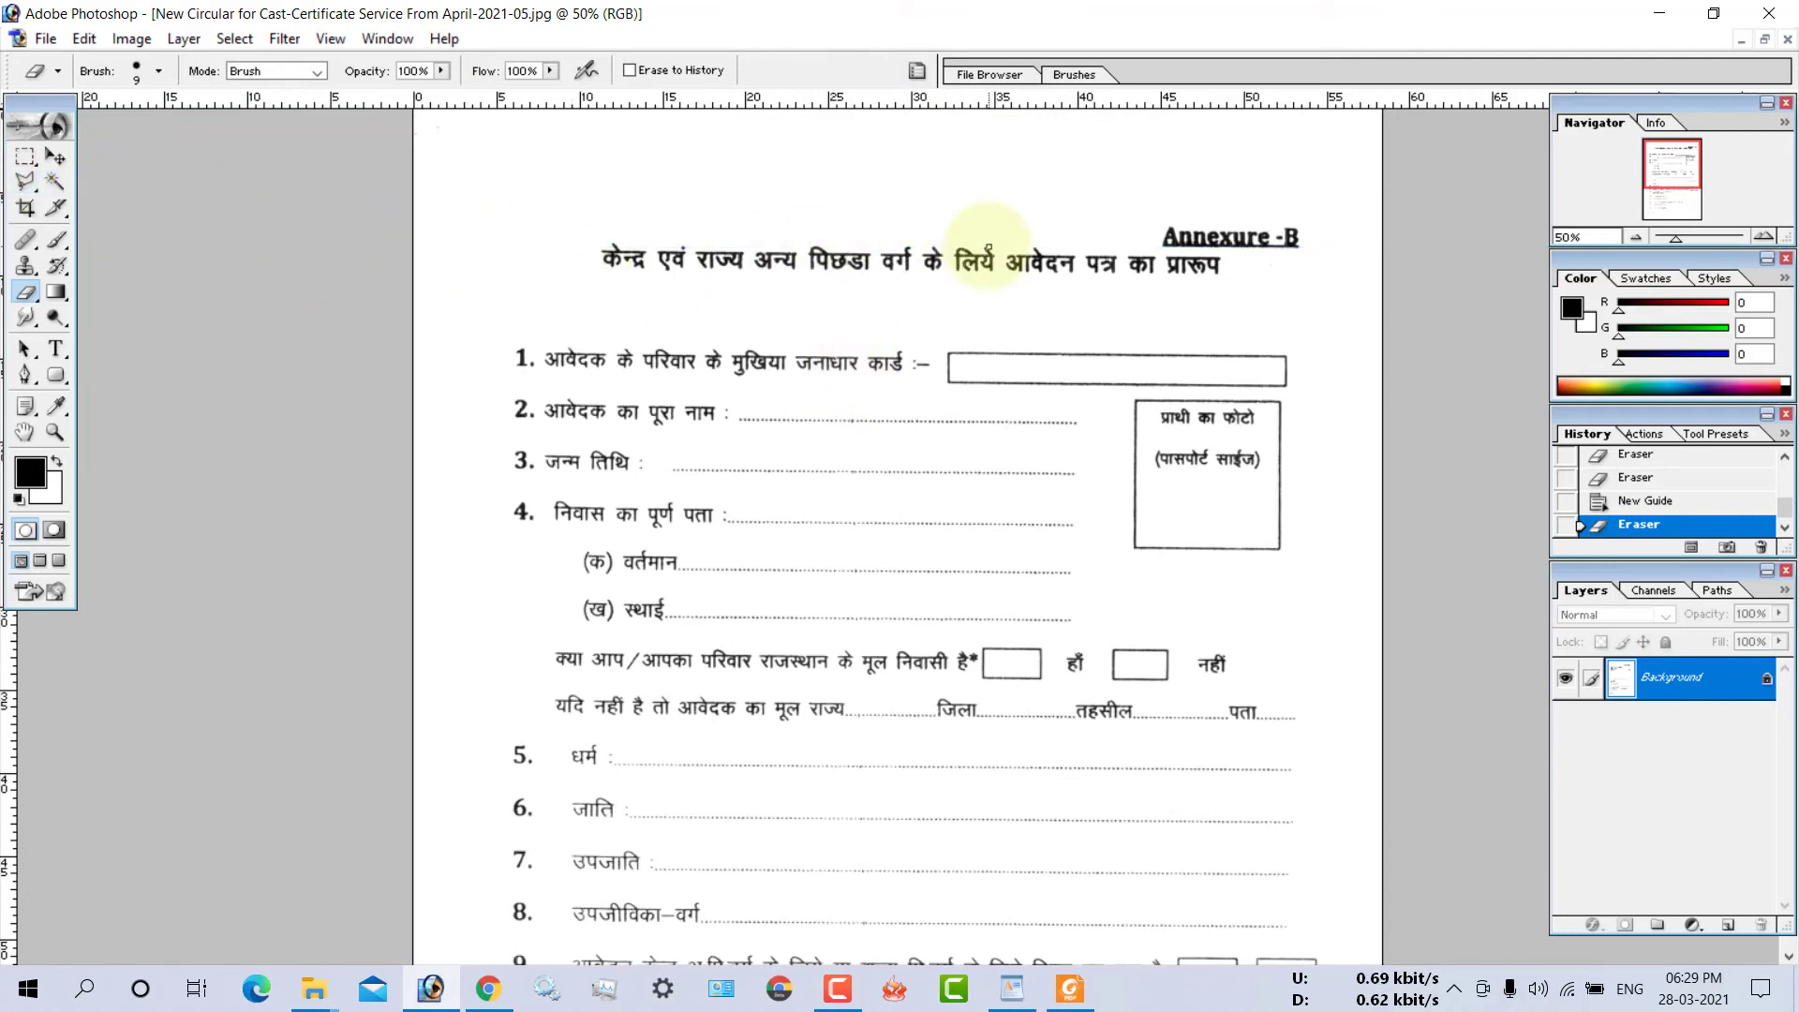
key("ctrl+semicolon")
scroll(993, 356, "down", 3)
key("ctrl+minus")
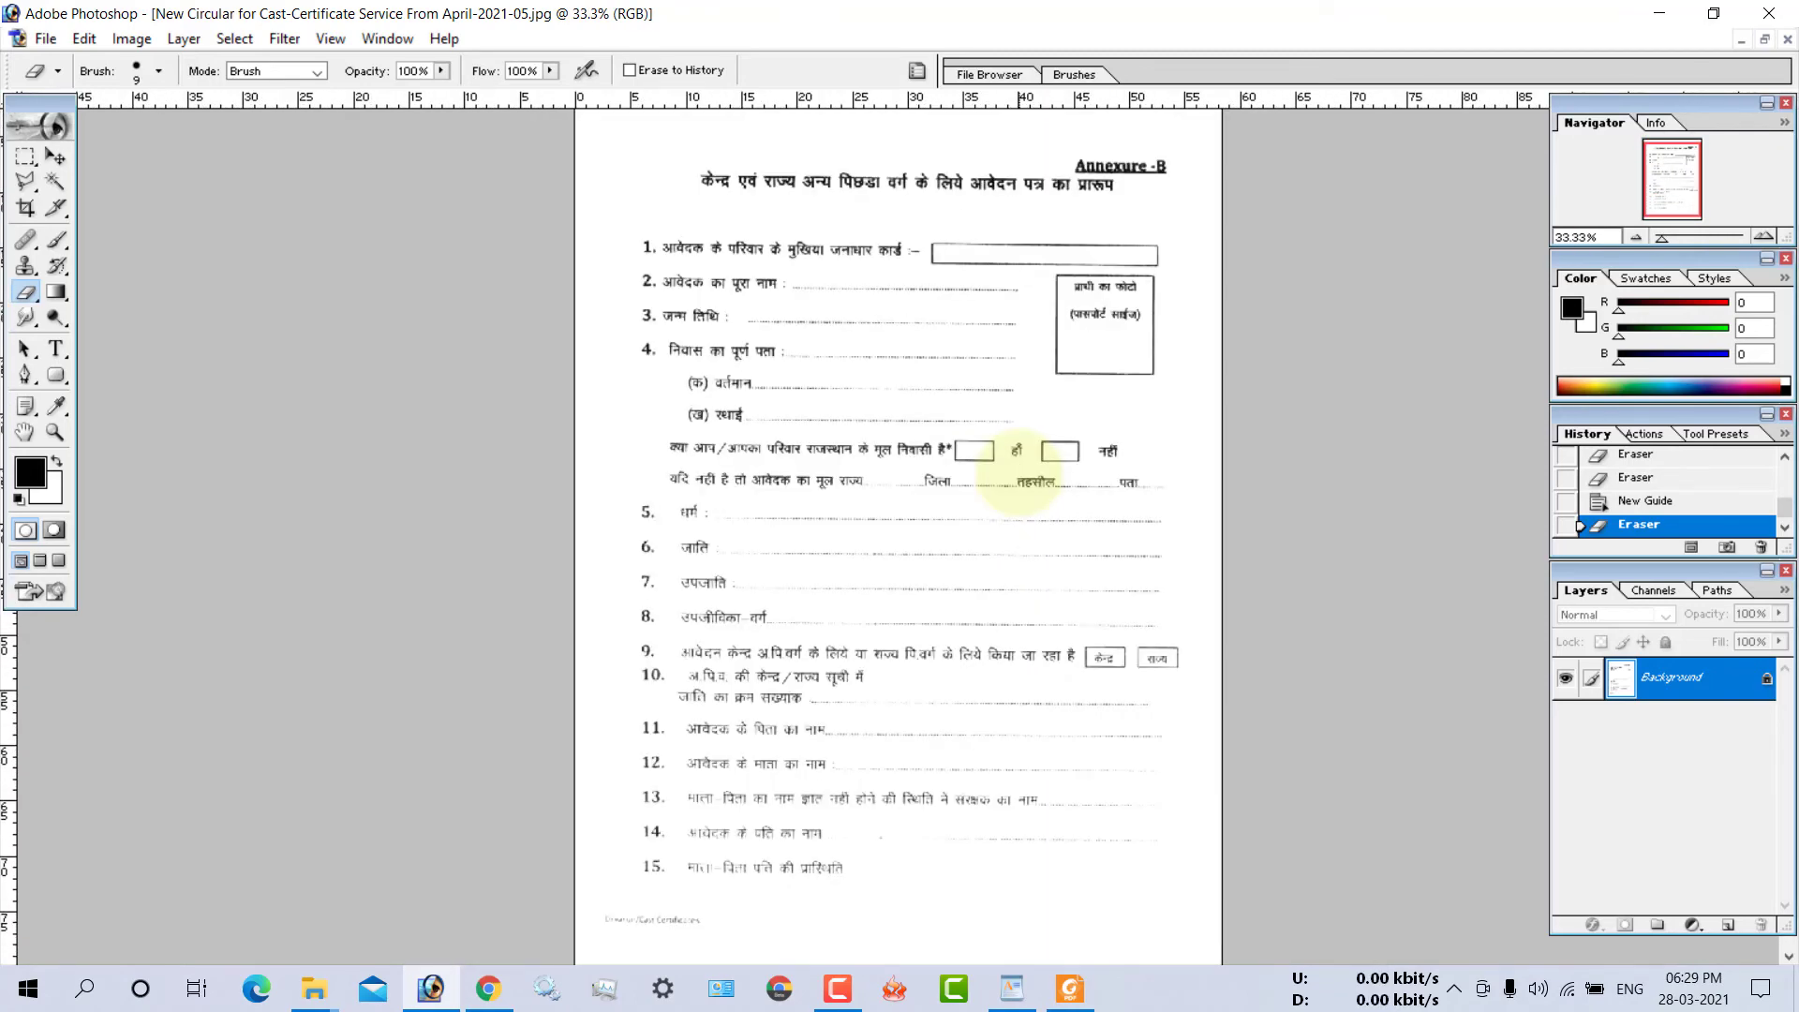
- Save the cleaned form page as the JPEG obc 1.jpg with the default quality settings
key("ctrl+shift+s")
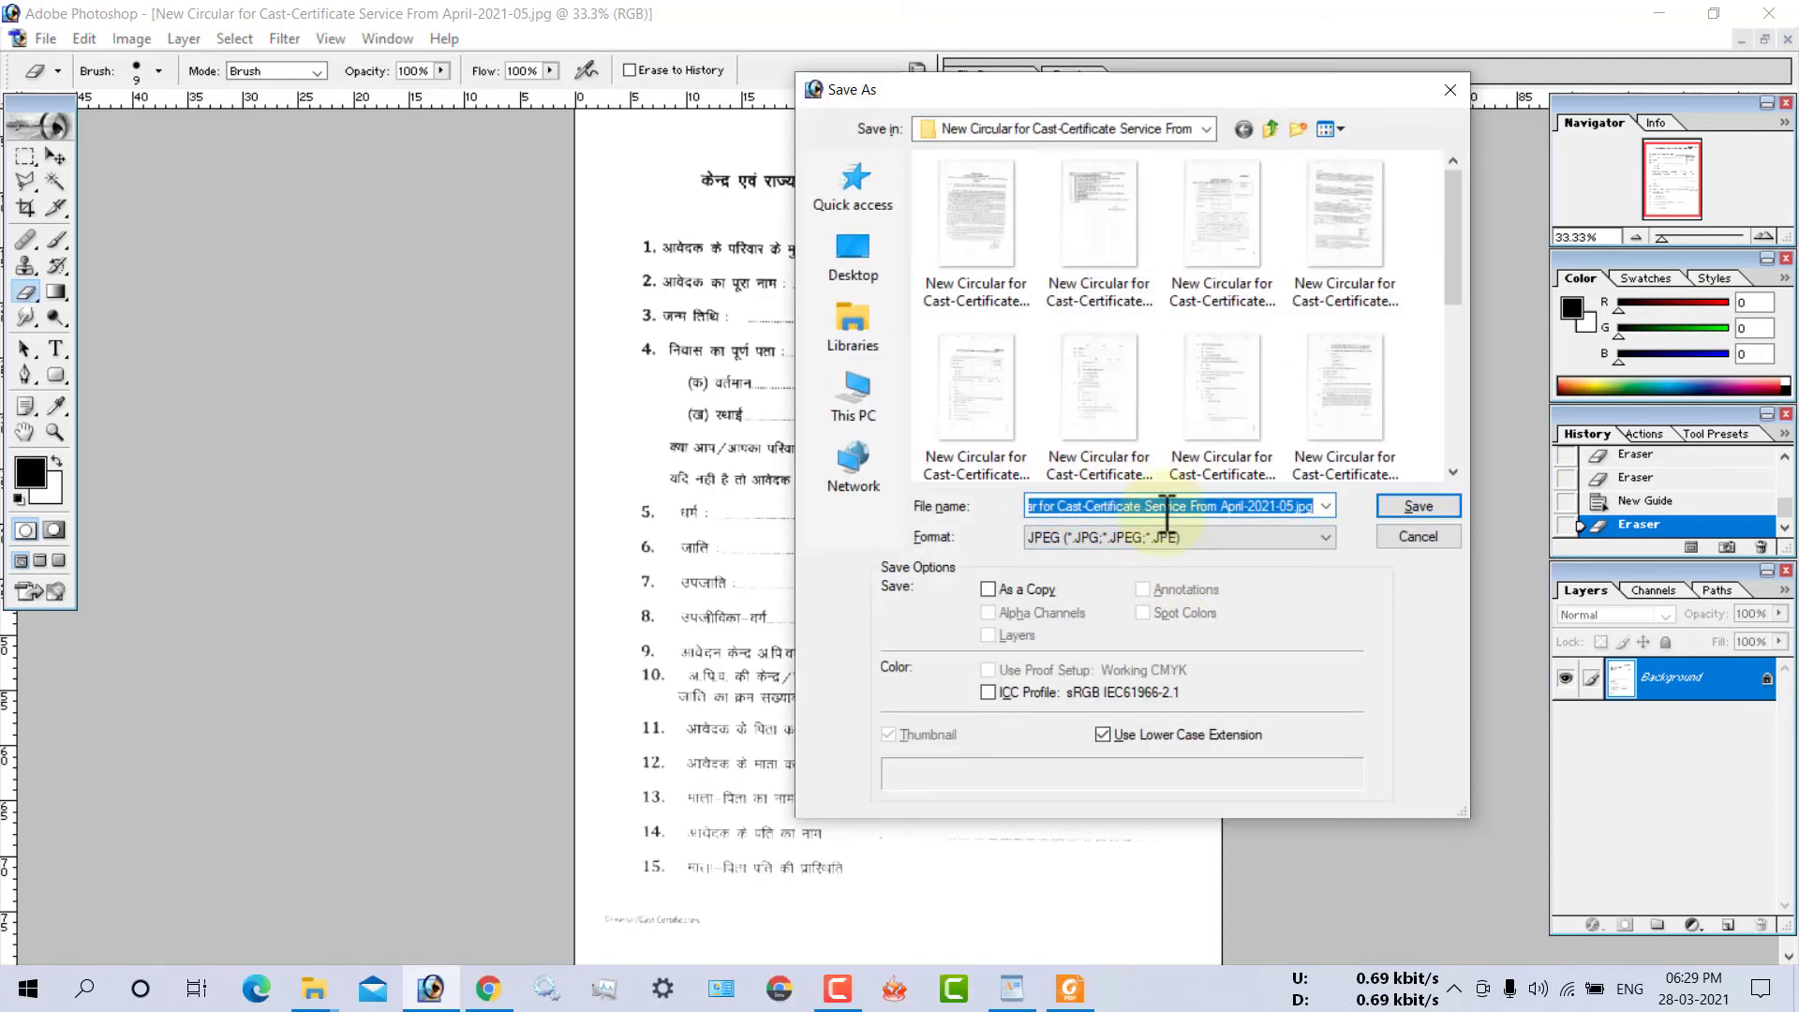
type("obc 1")
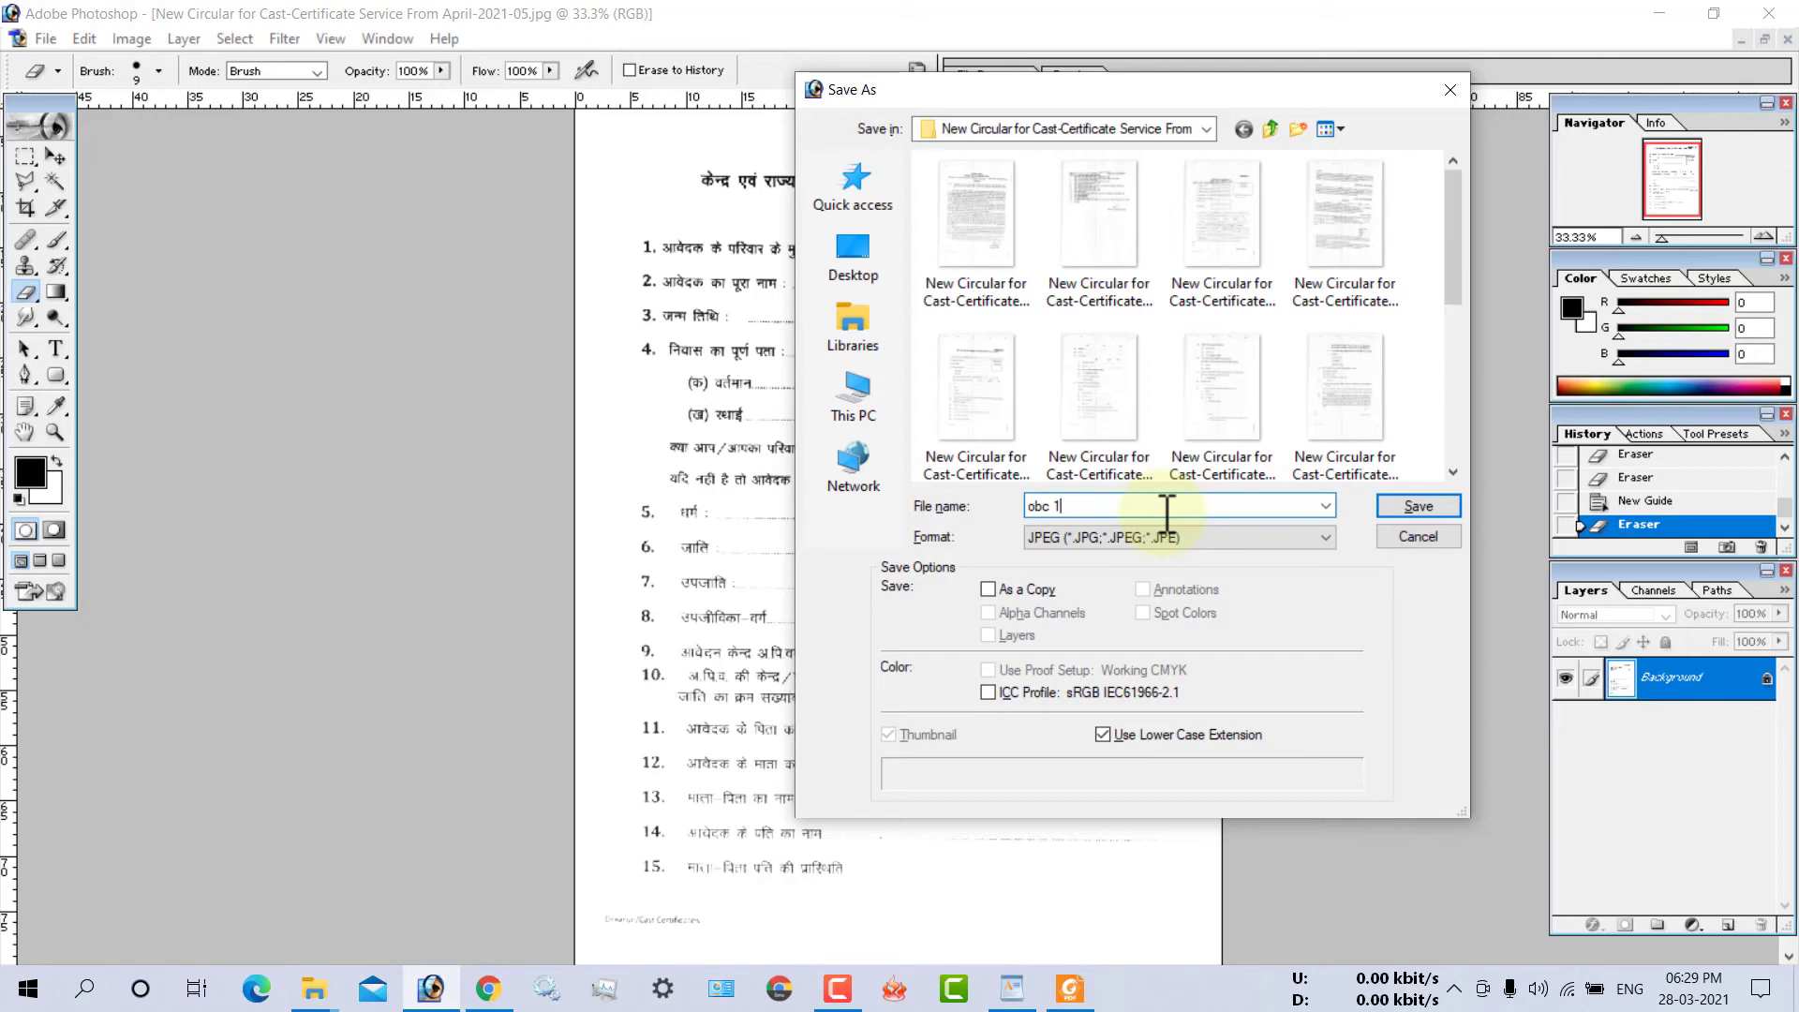
left_click(1417, 506)
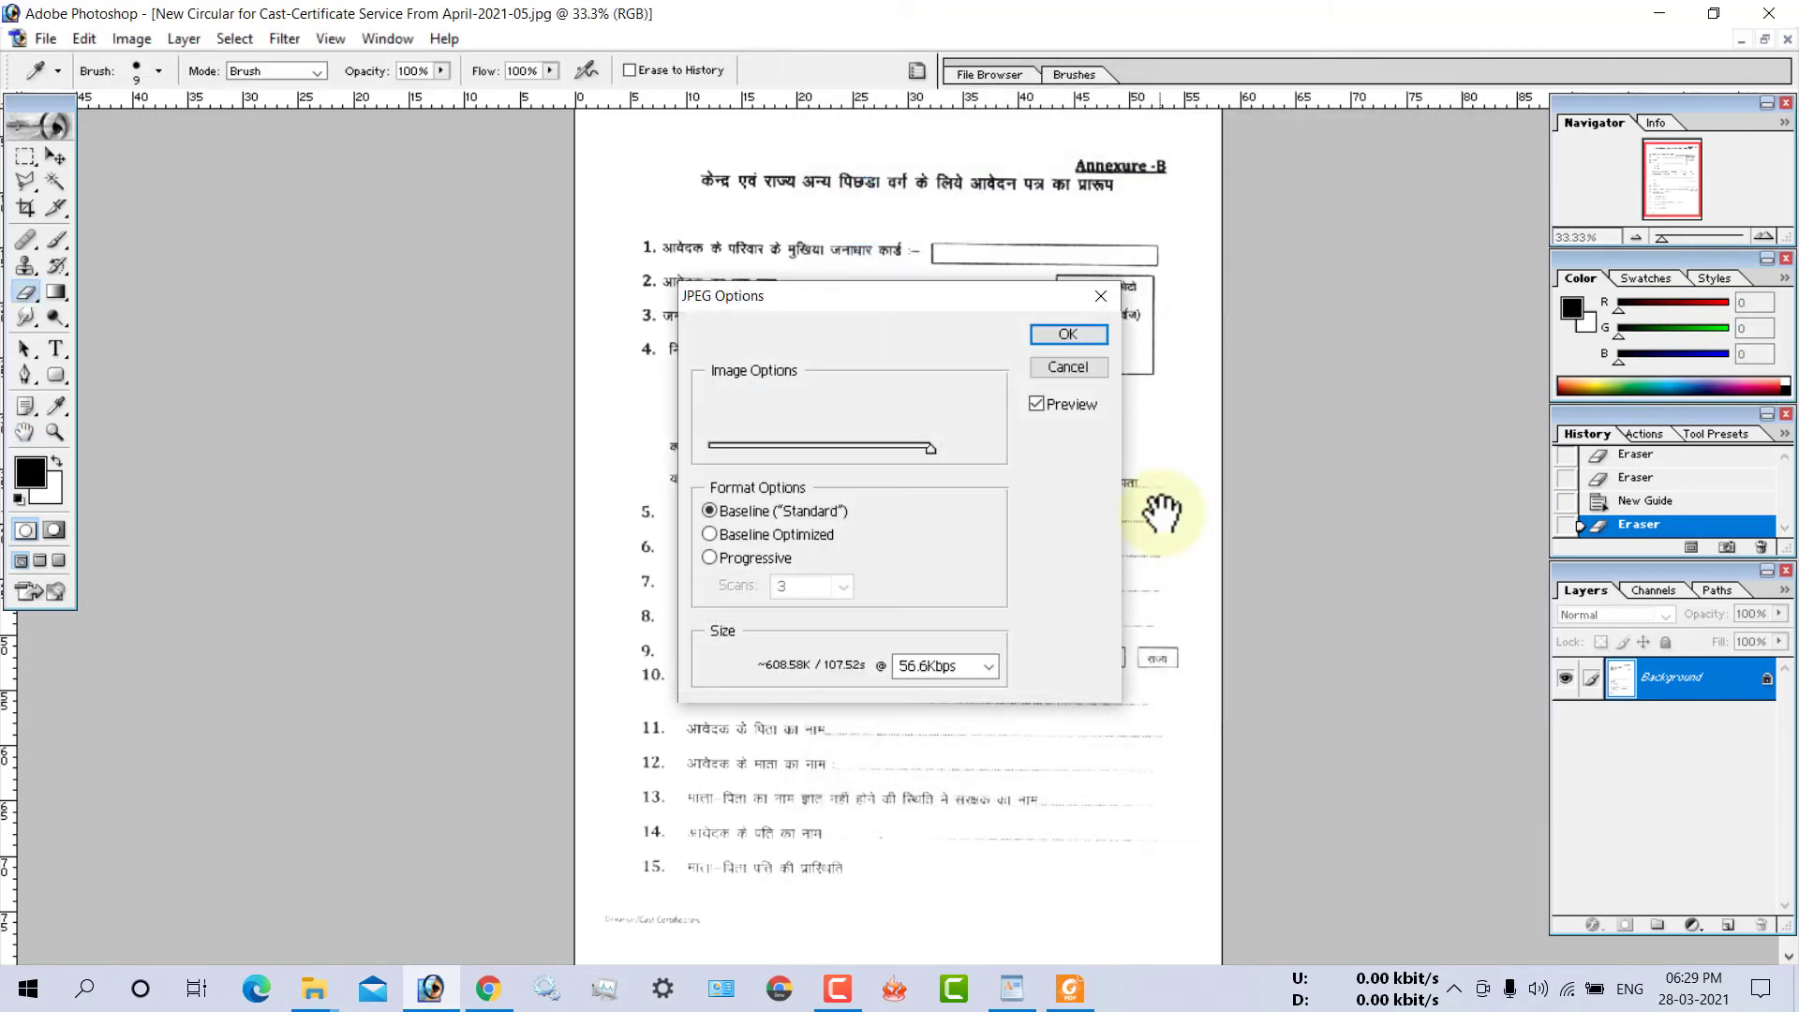
key("Return")
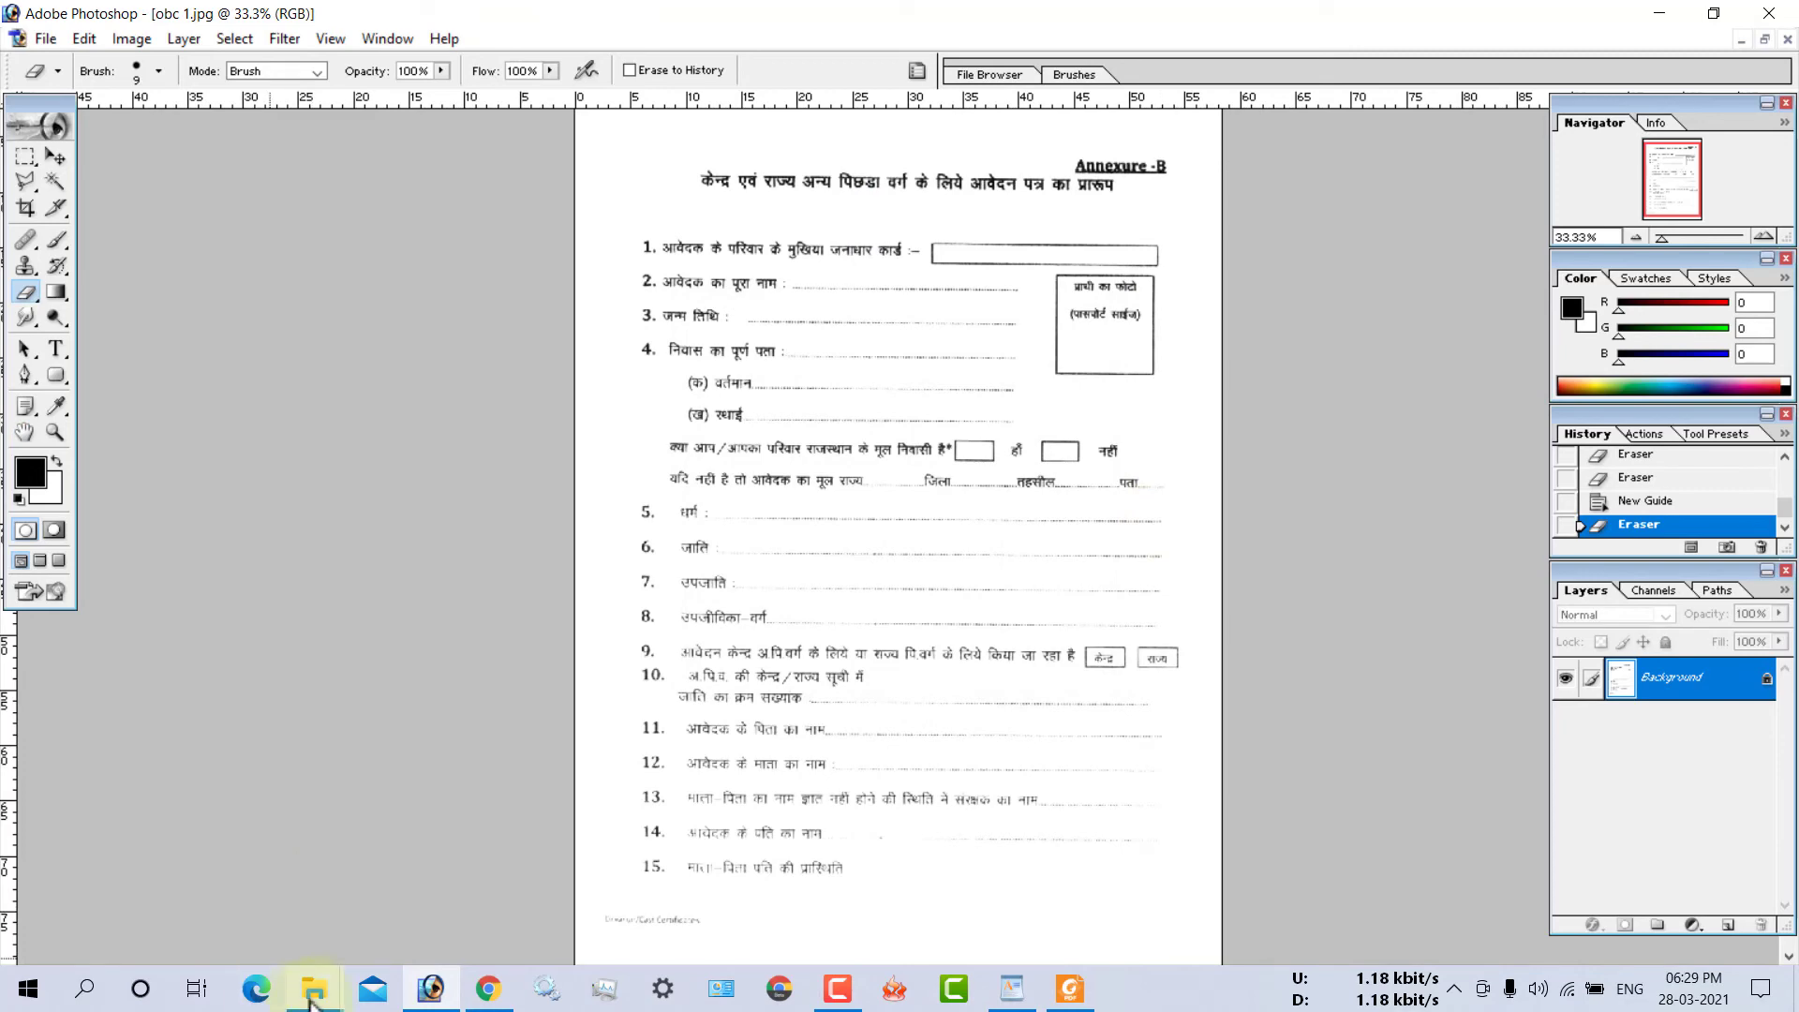
mouse_move(313, 987)
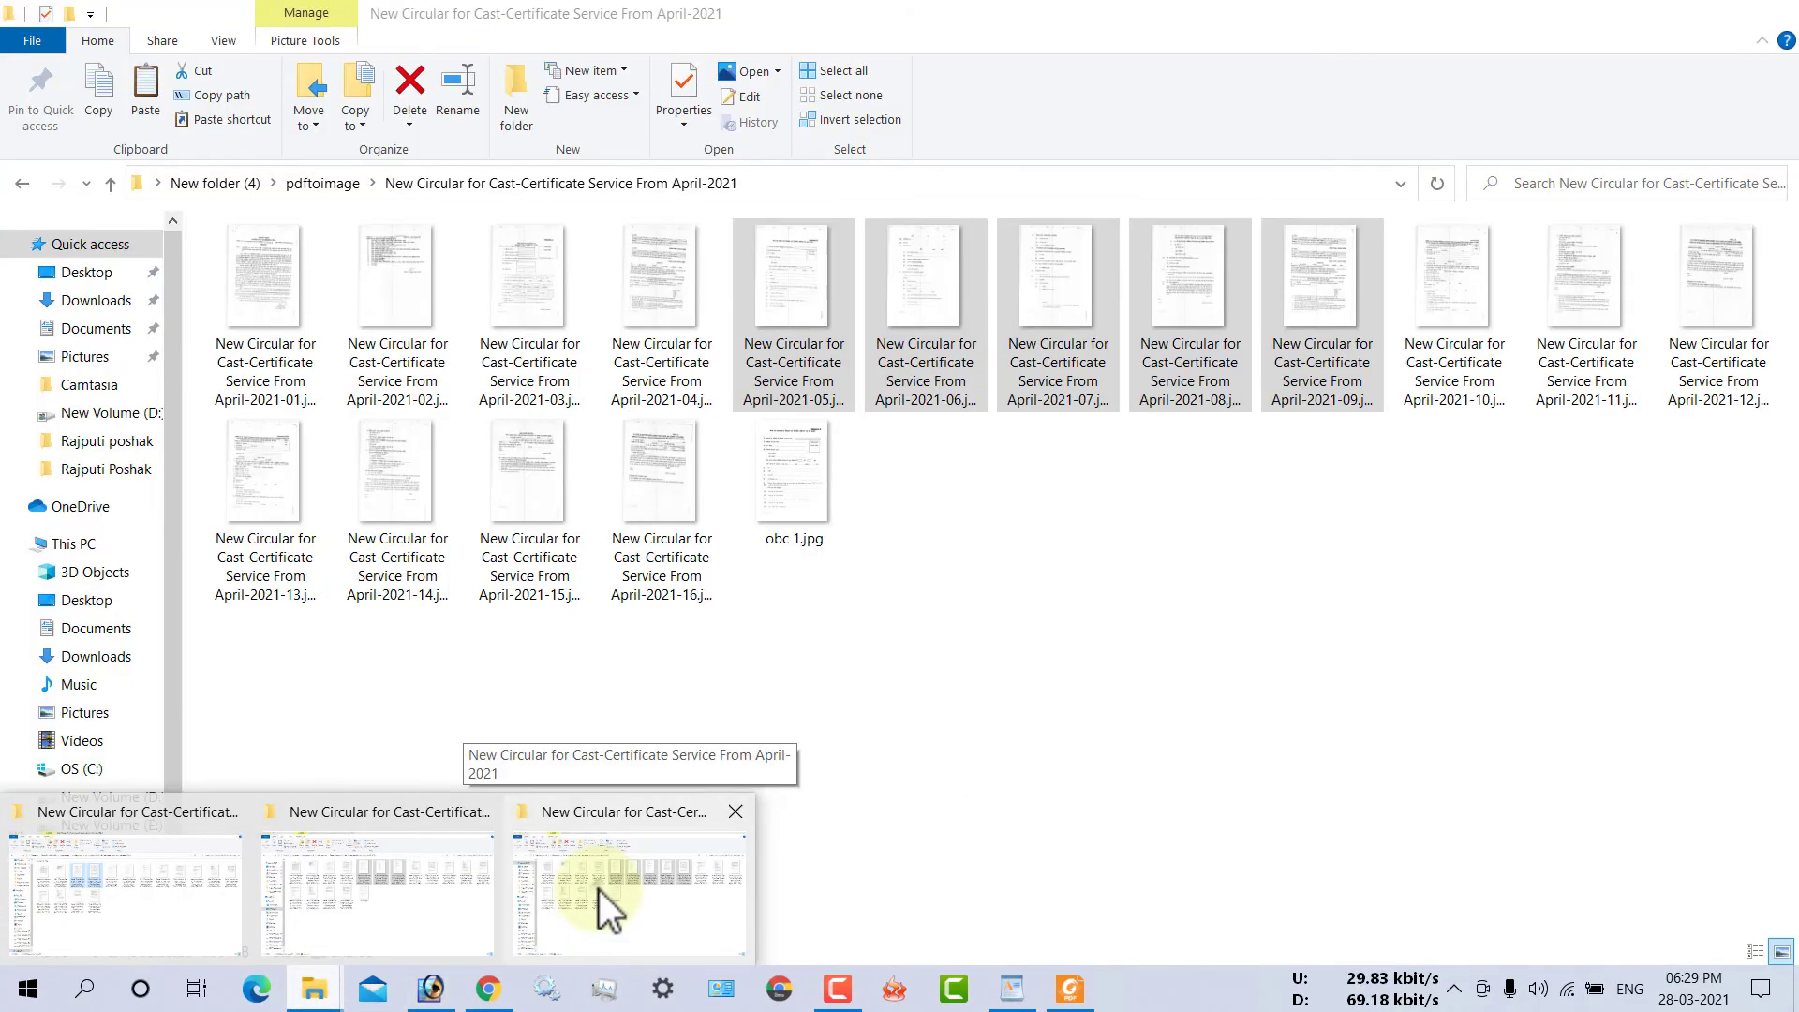
- Preview obc 1.jpg in Photos from the image folder, then return to pdftoimage.com in Chrome
left_click(599, 890)
double_click(783, 502)
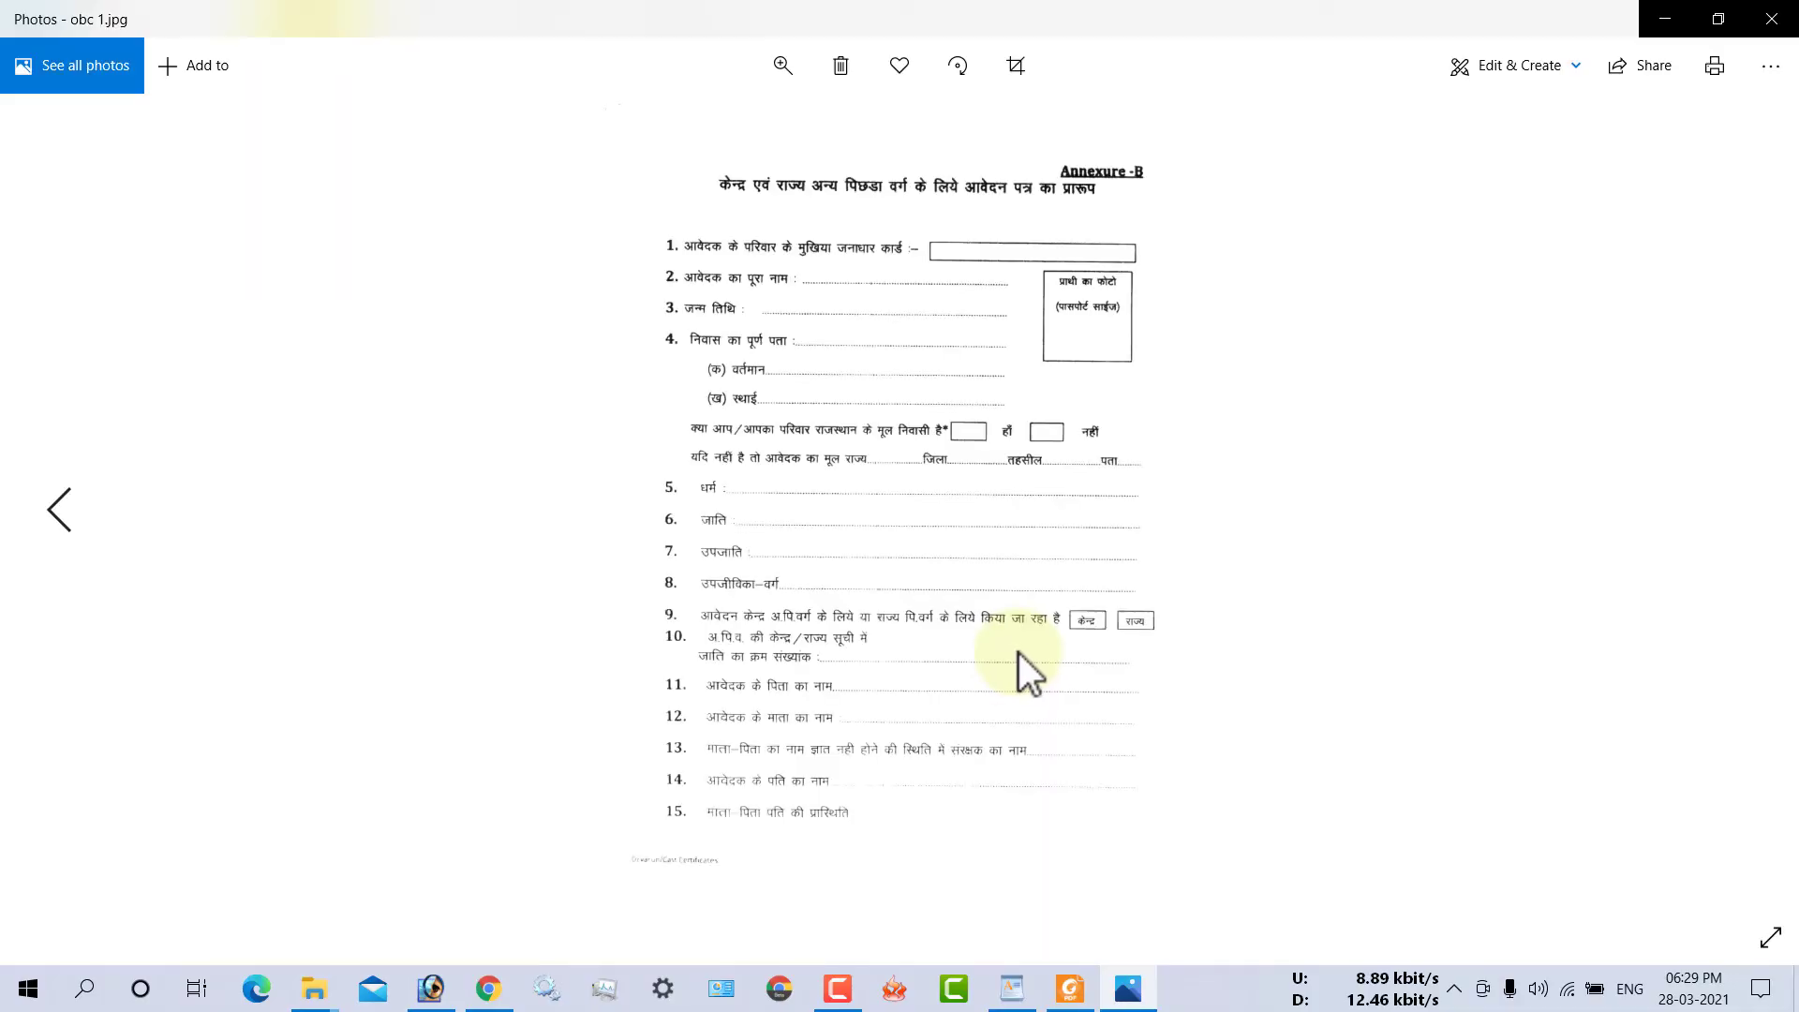
scroll(1023, 465, "up", 1)
scroll(1023, 464, "down", 1)
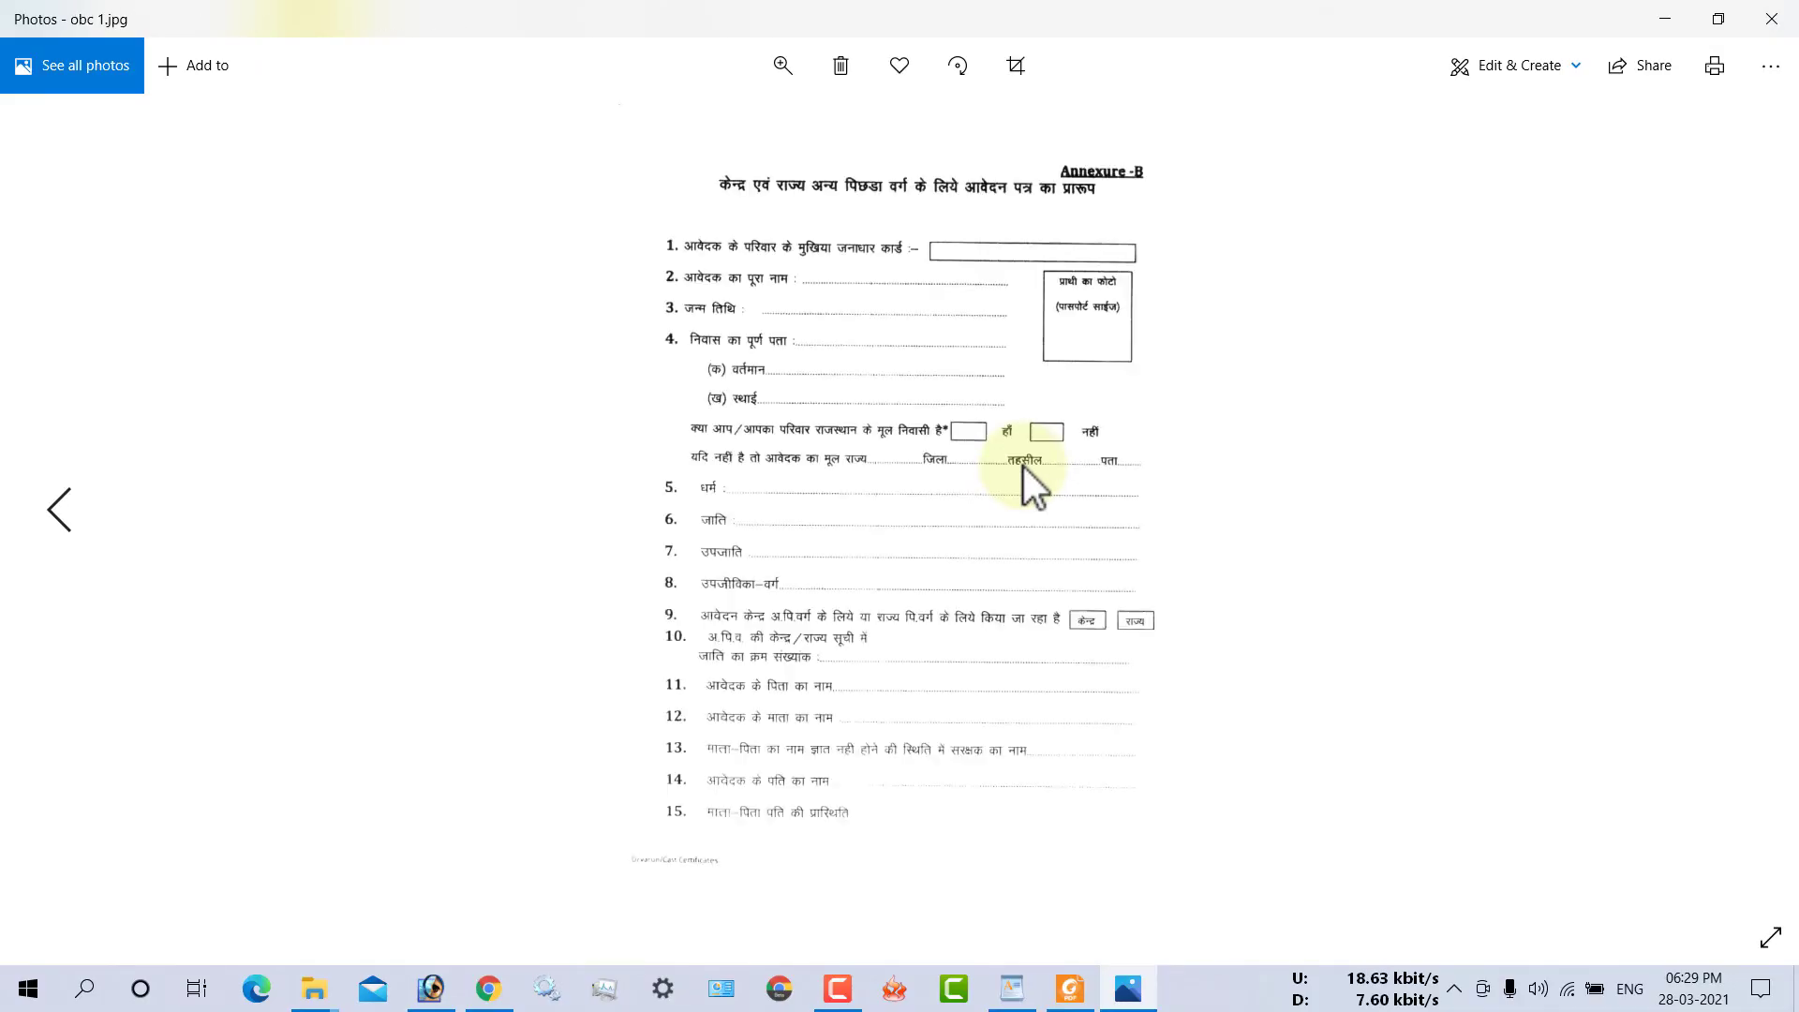
left_click(1770, 19)
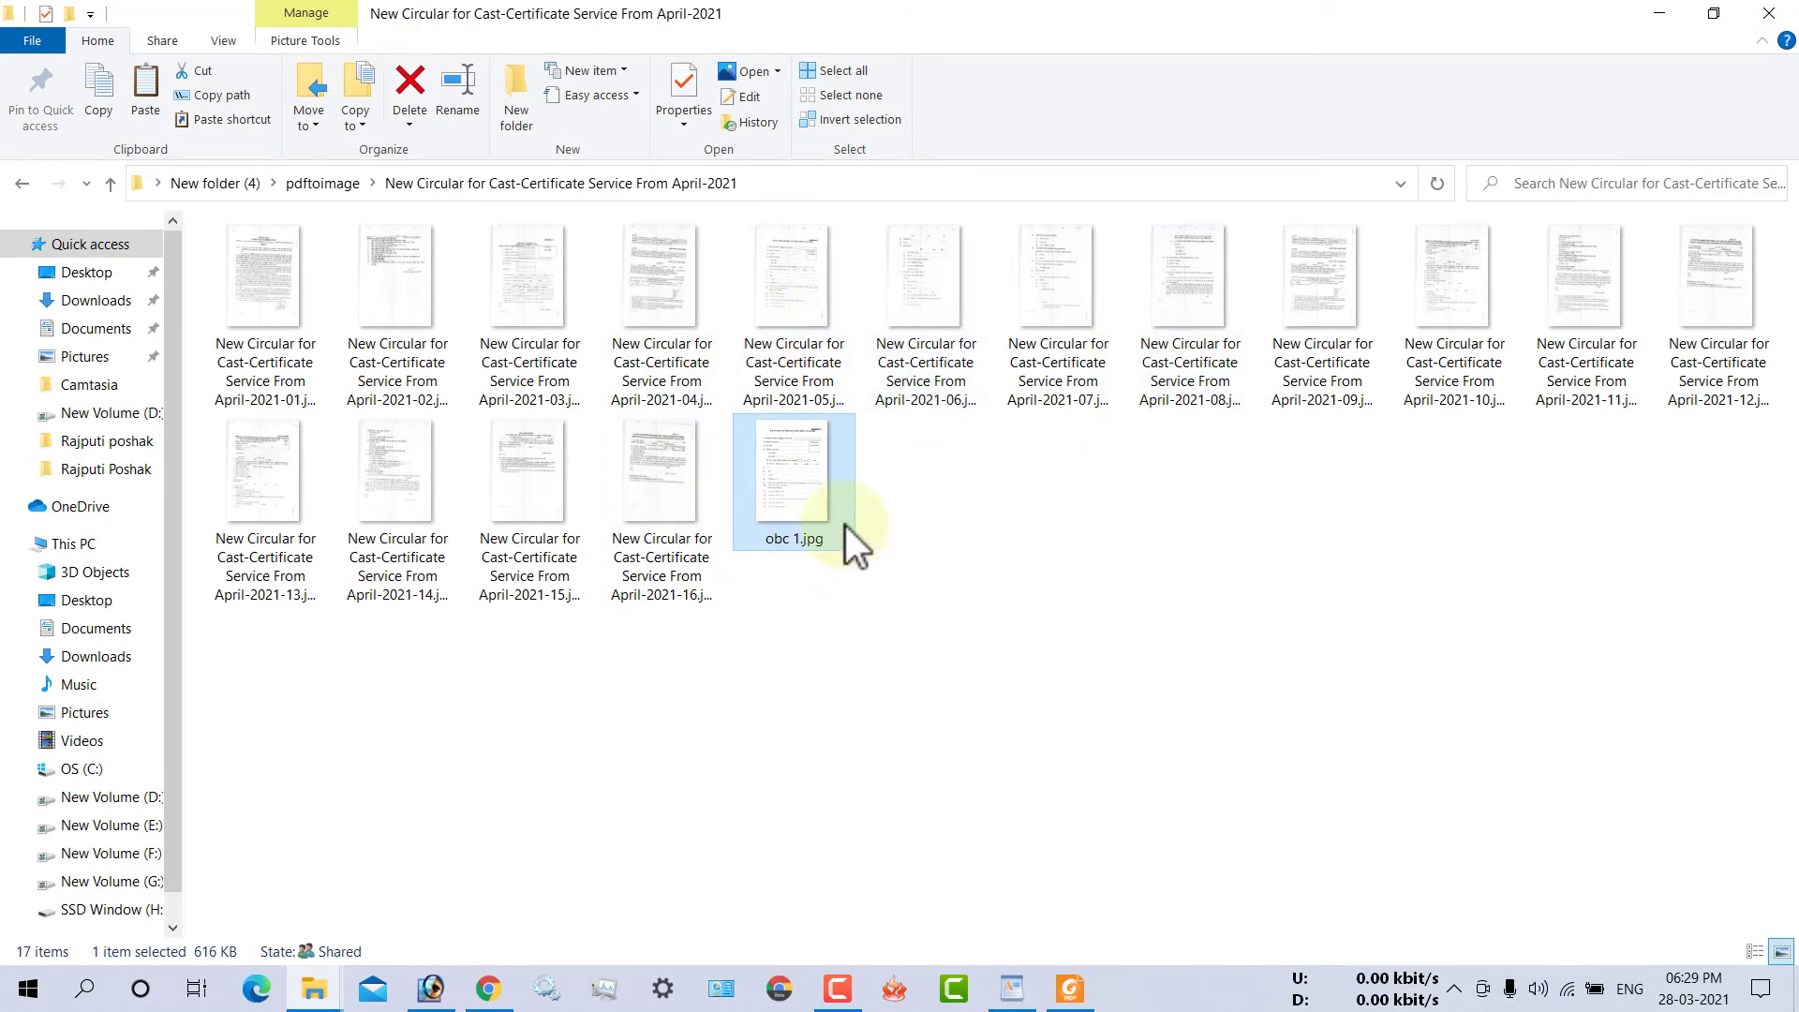
left_click(488, 986)
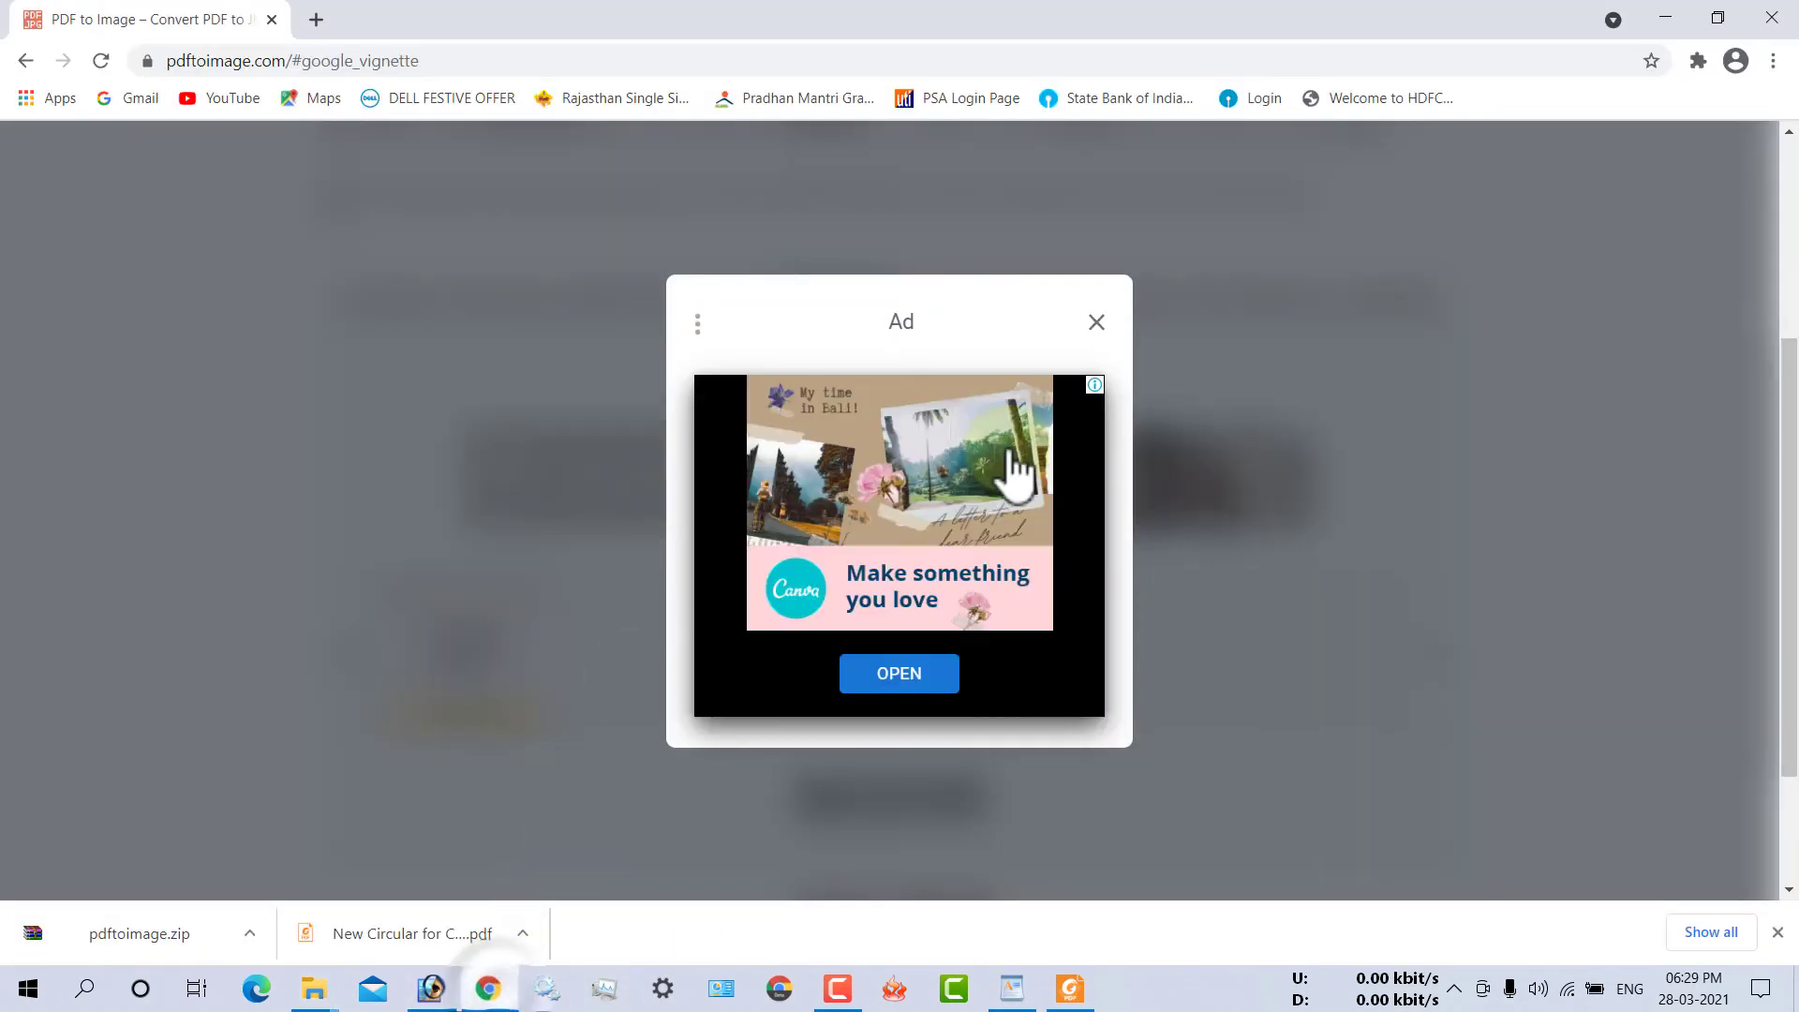
- Dismiss the advertisement and switch to jpg2pdf.com's JPG to PDF converter
left_click(1096, 321)
scroll(1002, 637, "up", 3)
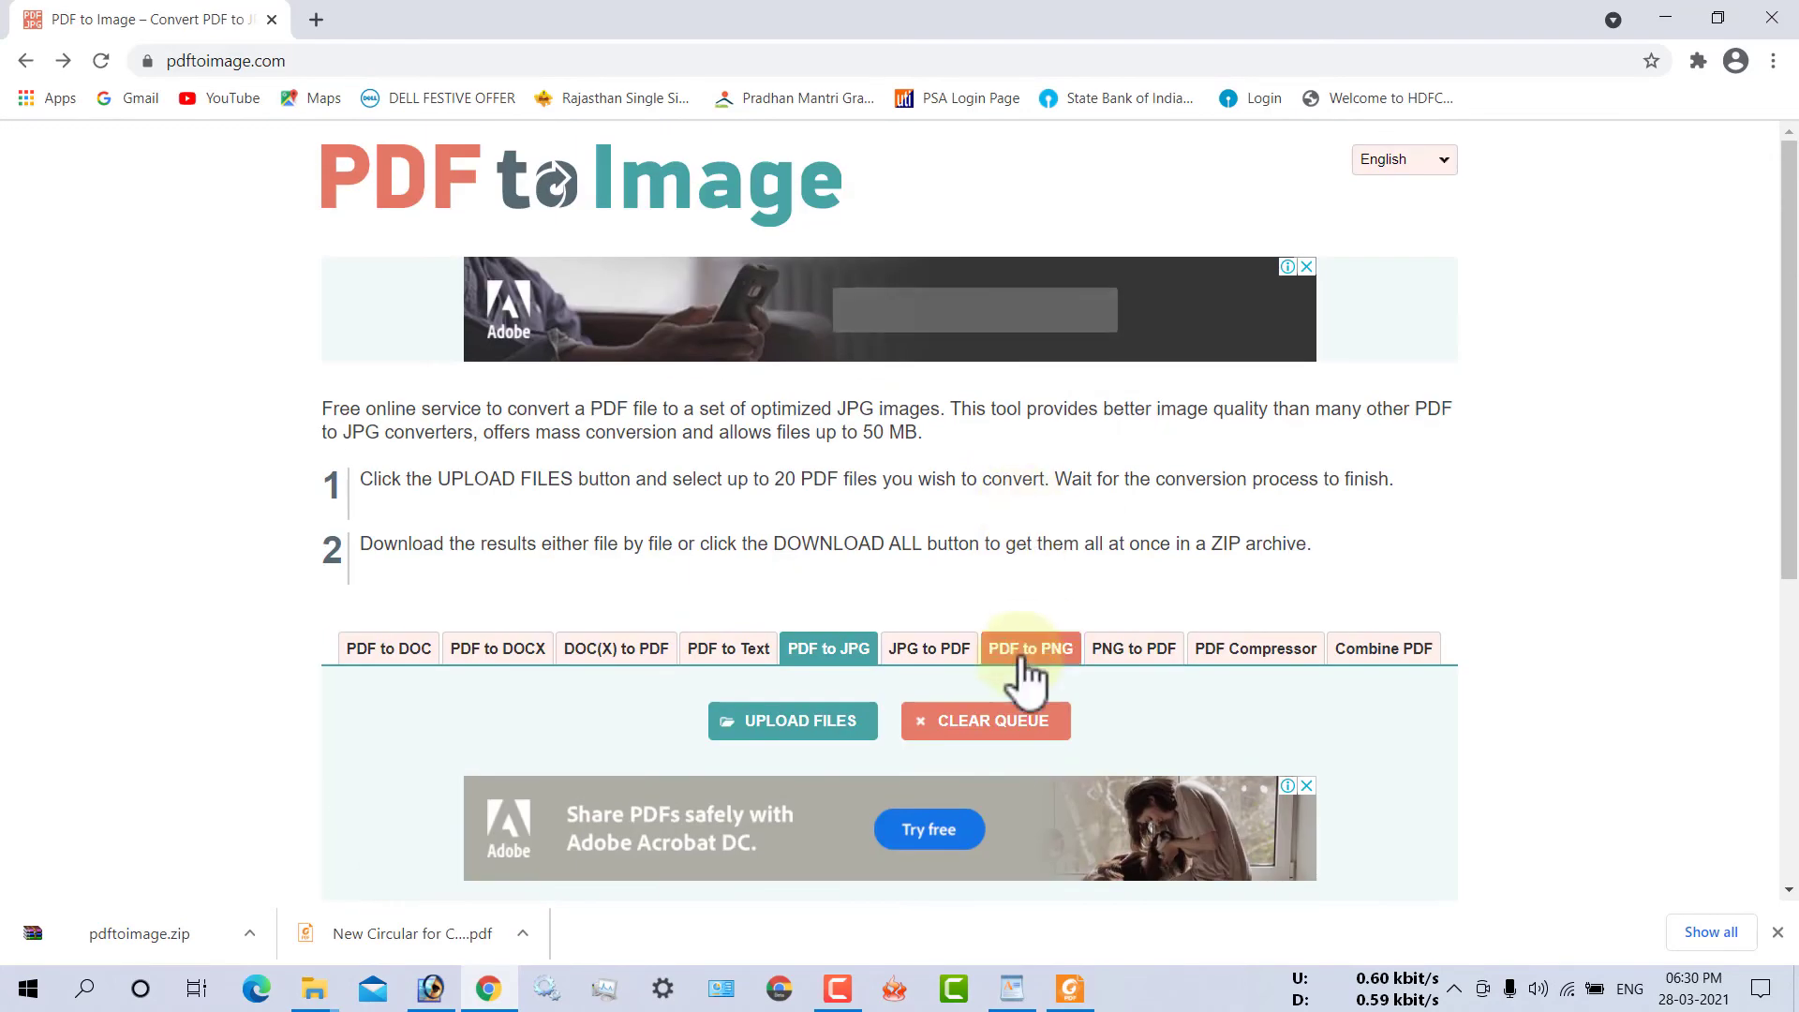
scroll(1007, 684, "down", 3)
left_click(928, 431)
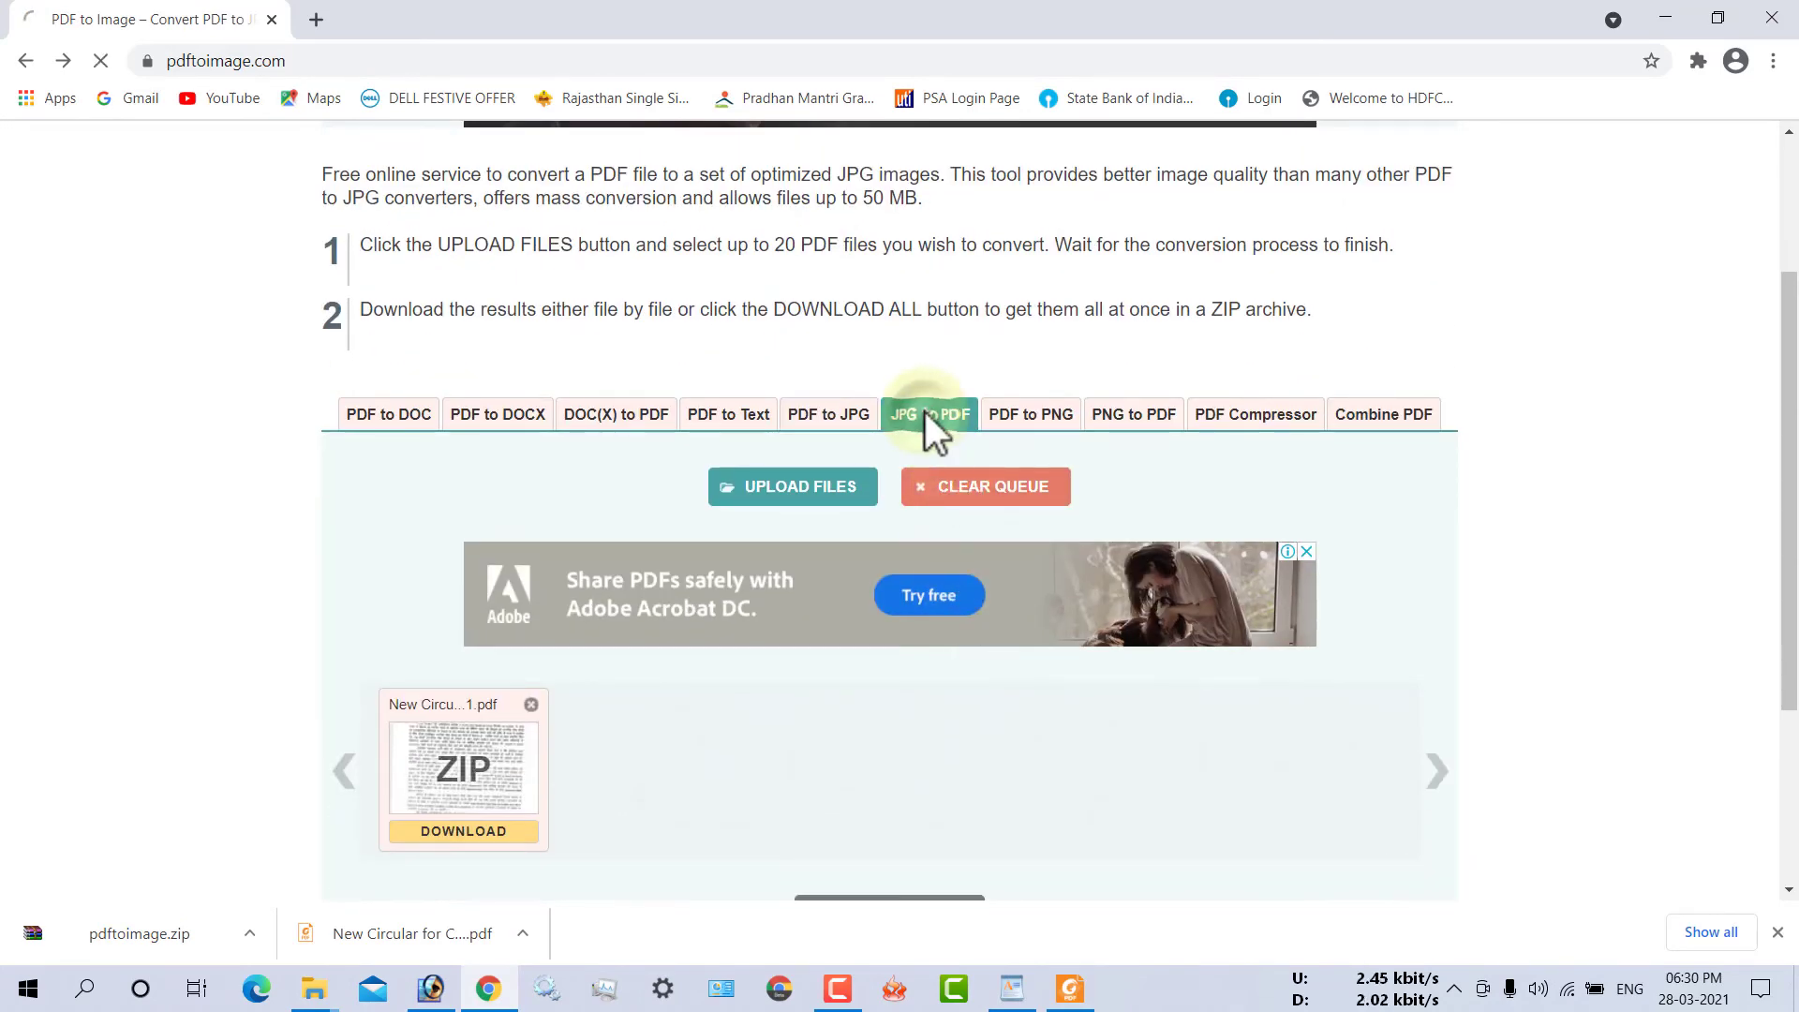
scroll(899, 581, "down", 1)
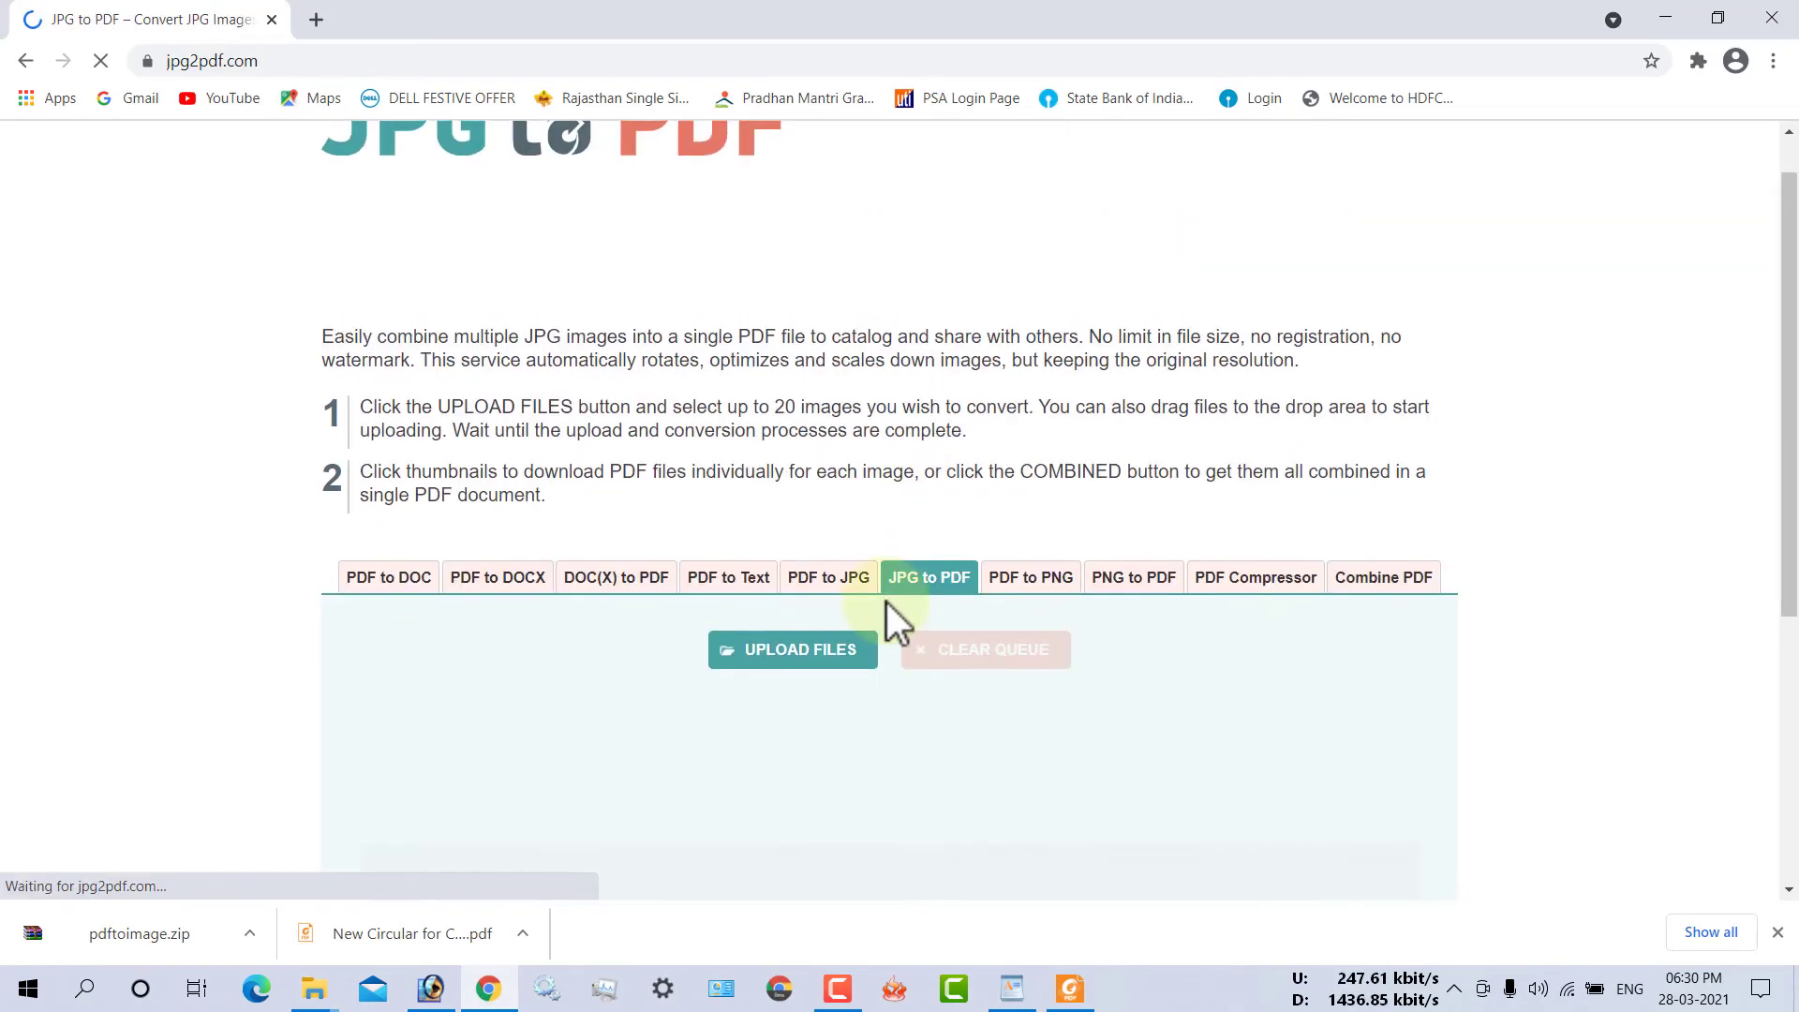
scroll(886, 602, "down", 3)
- In the upload picker, go to pdftoimage > New Circular and select obc 1.jpg
left_click(832, 394)
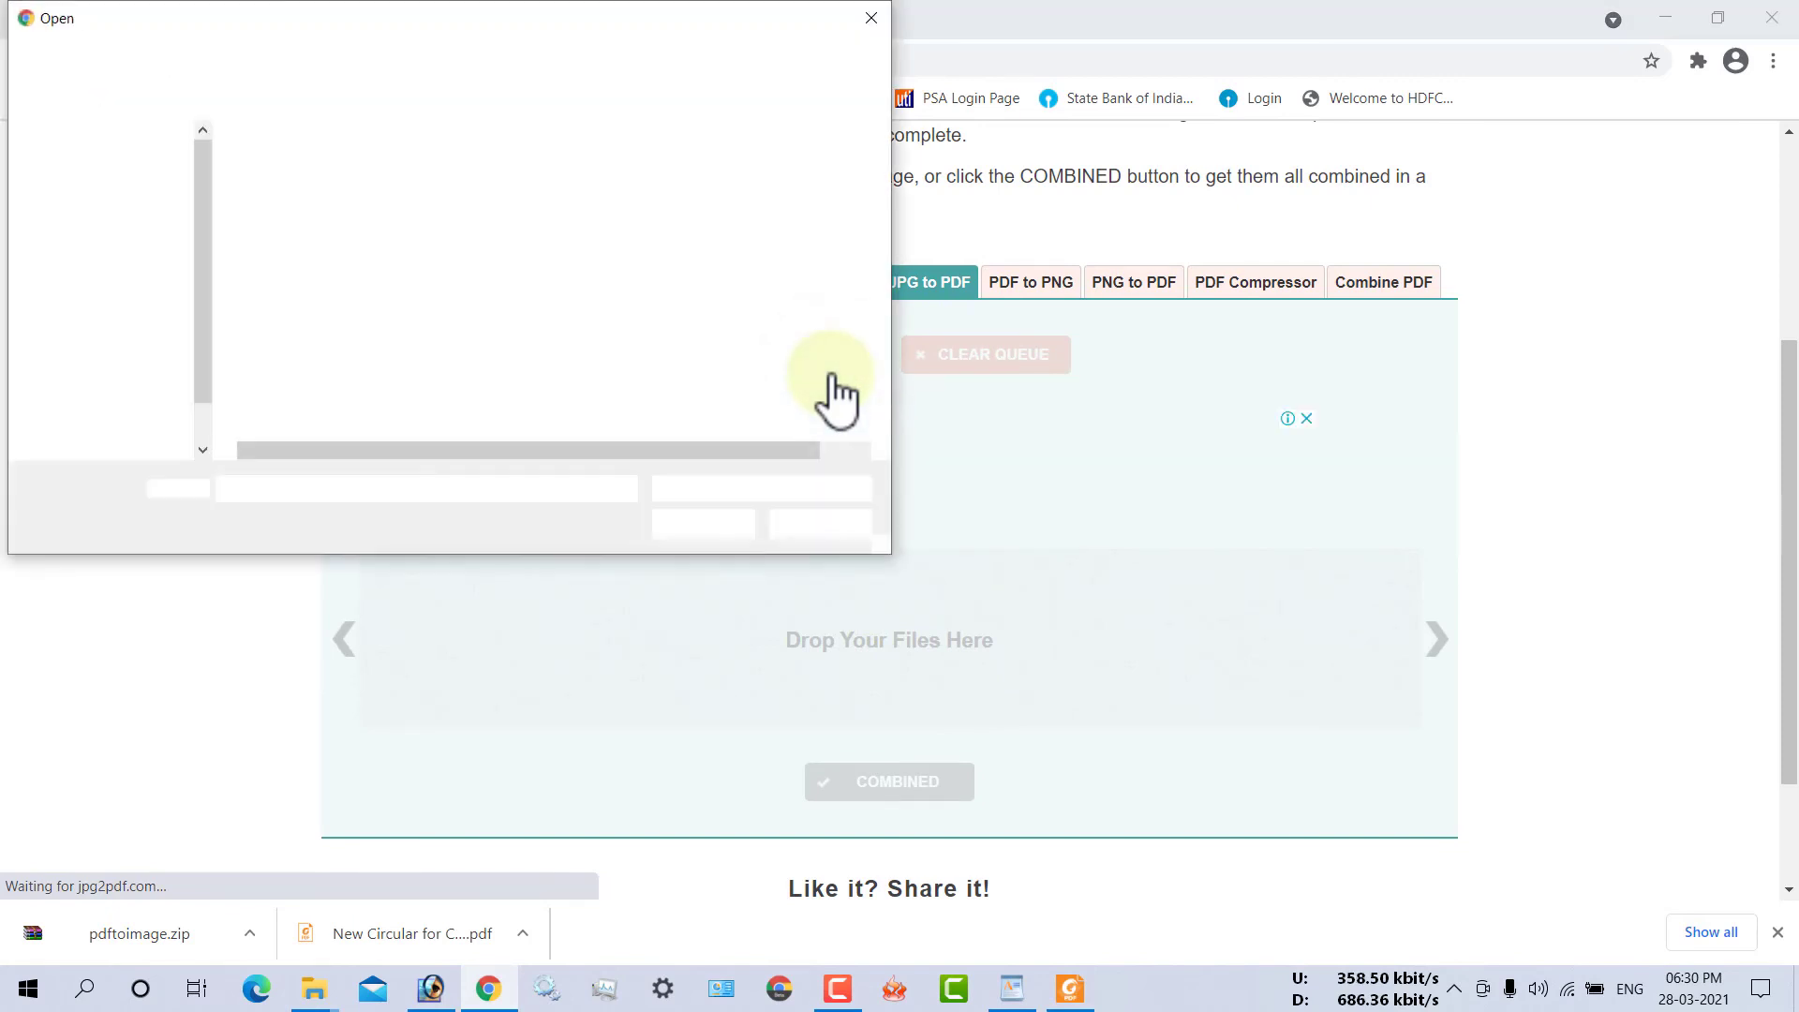
left_click(357, 176)
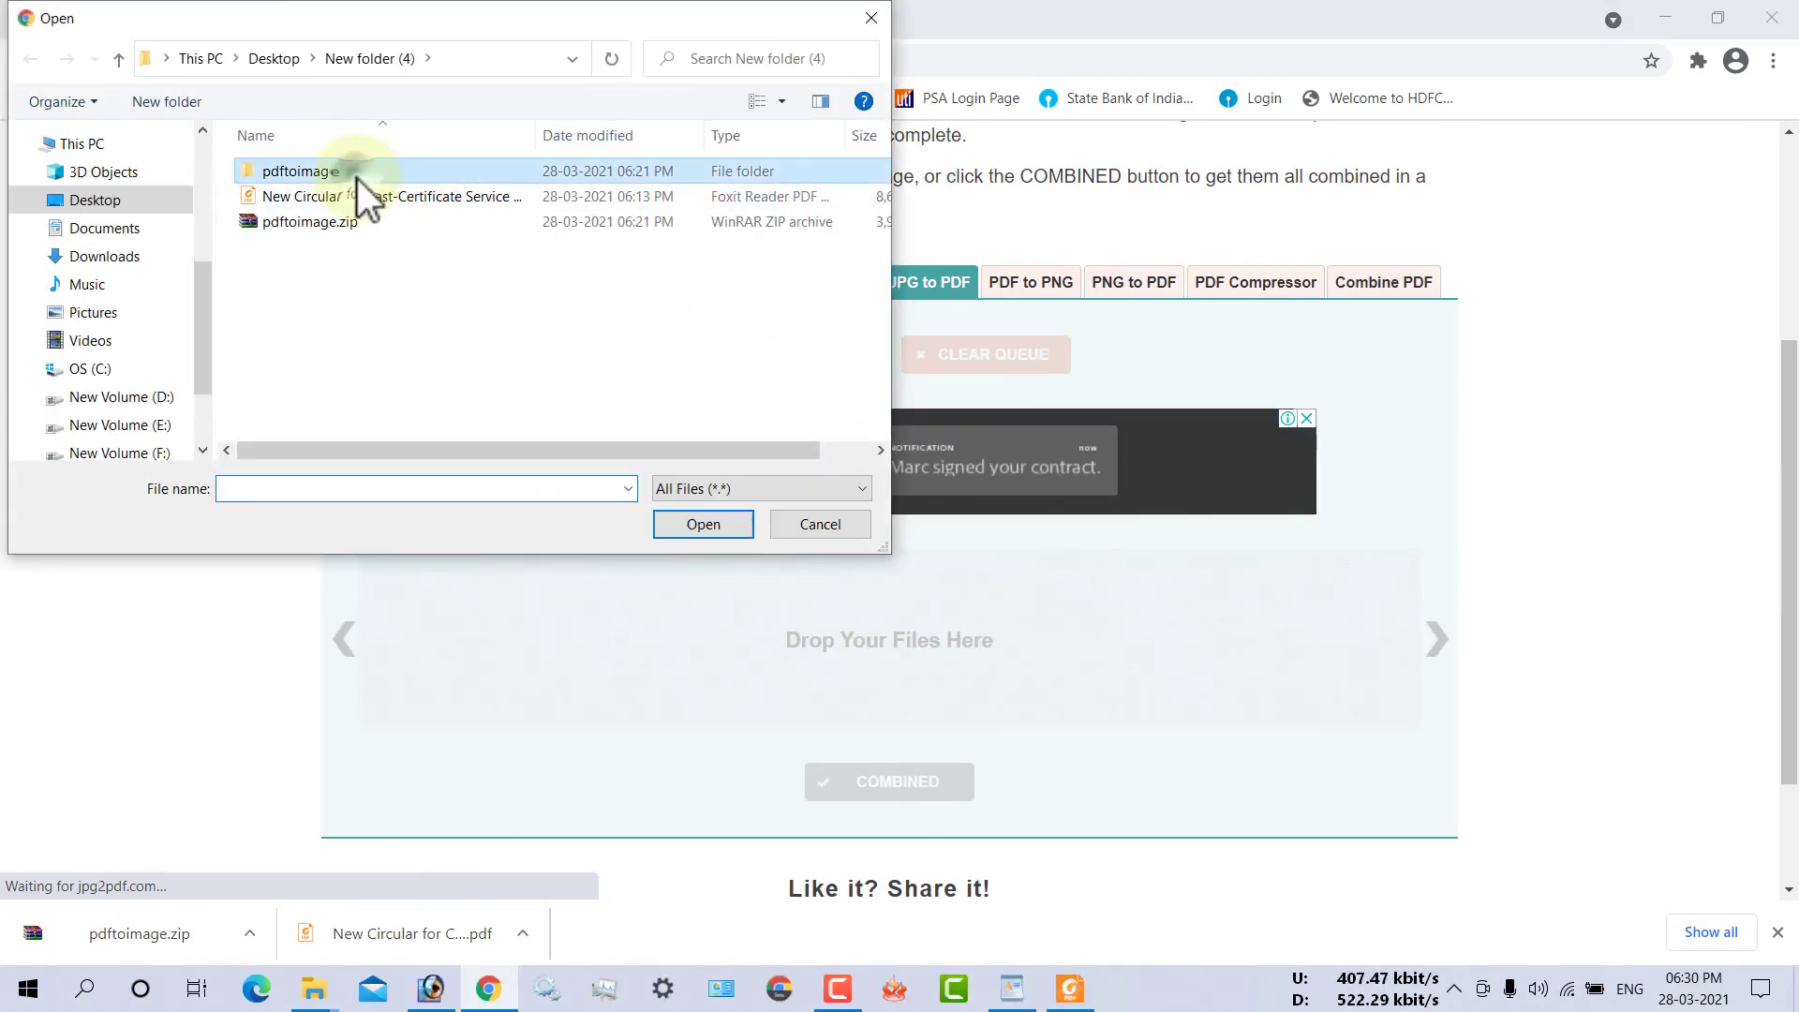
double_click(357, 178)
double_click(390, 170)
scroll(500, 345, "down", 5)
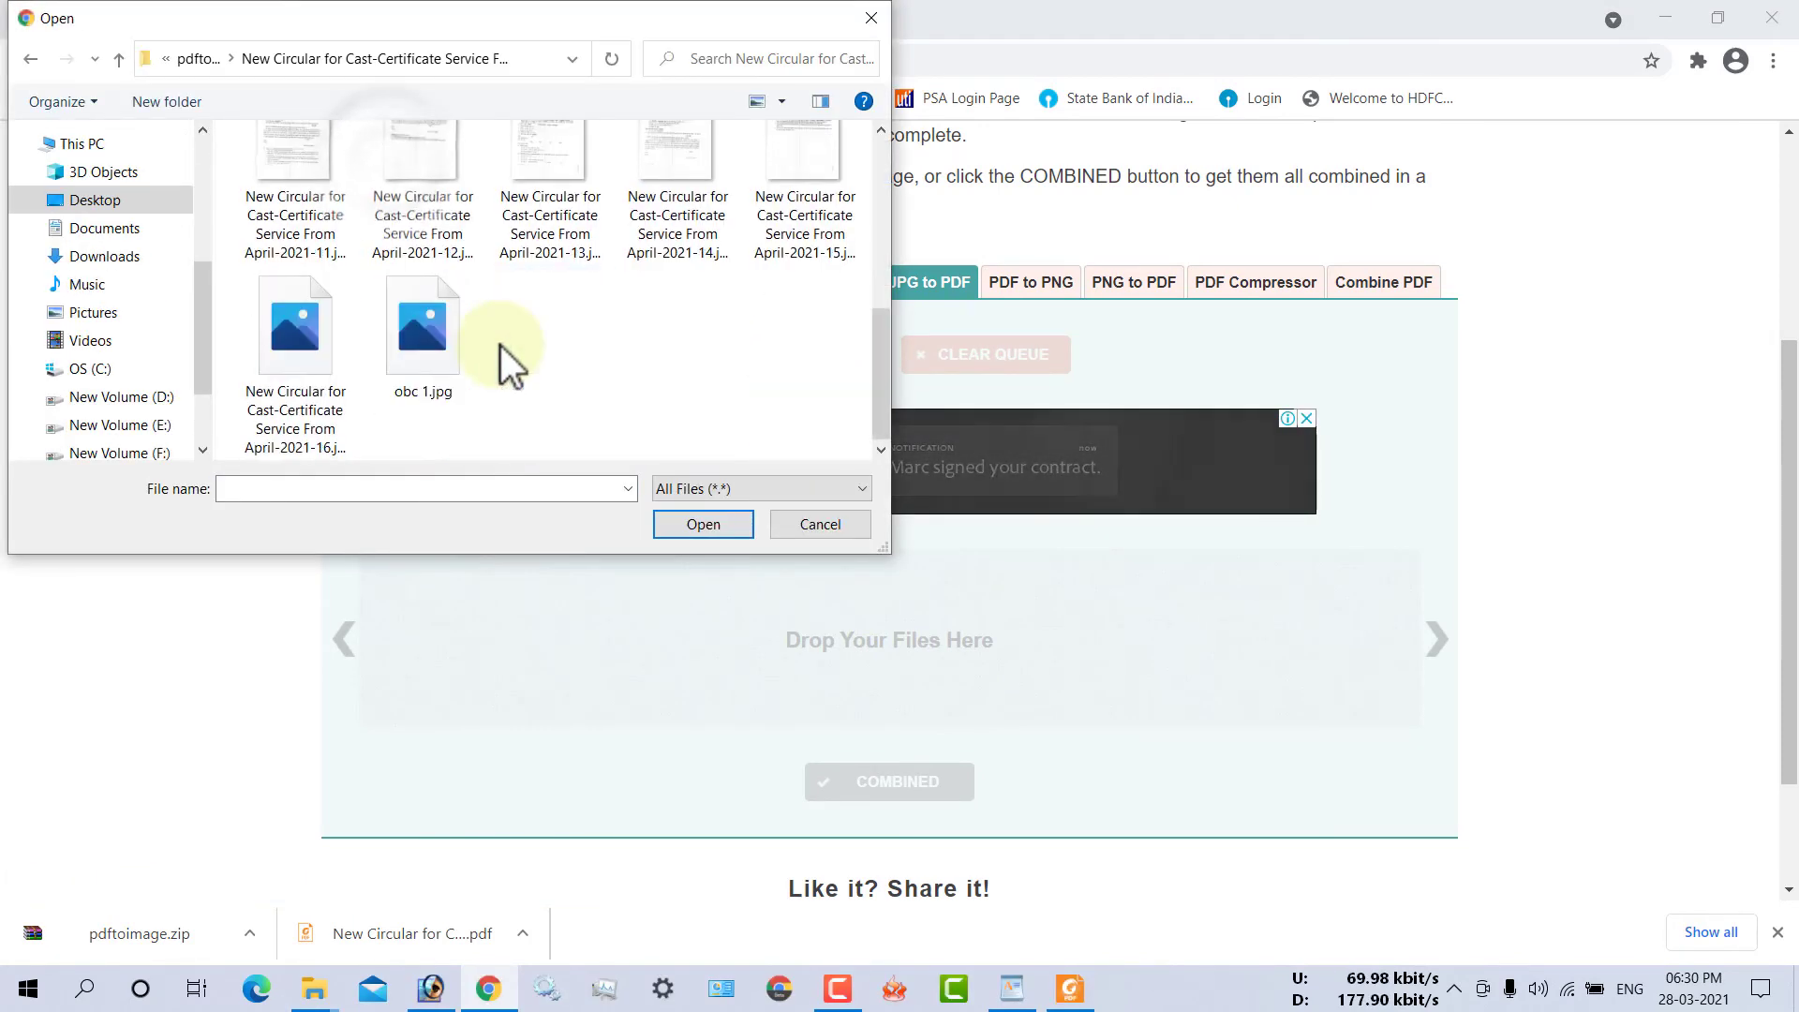
left_click(433, 347)
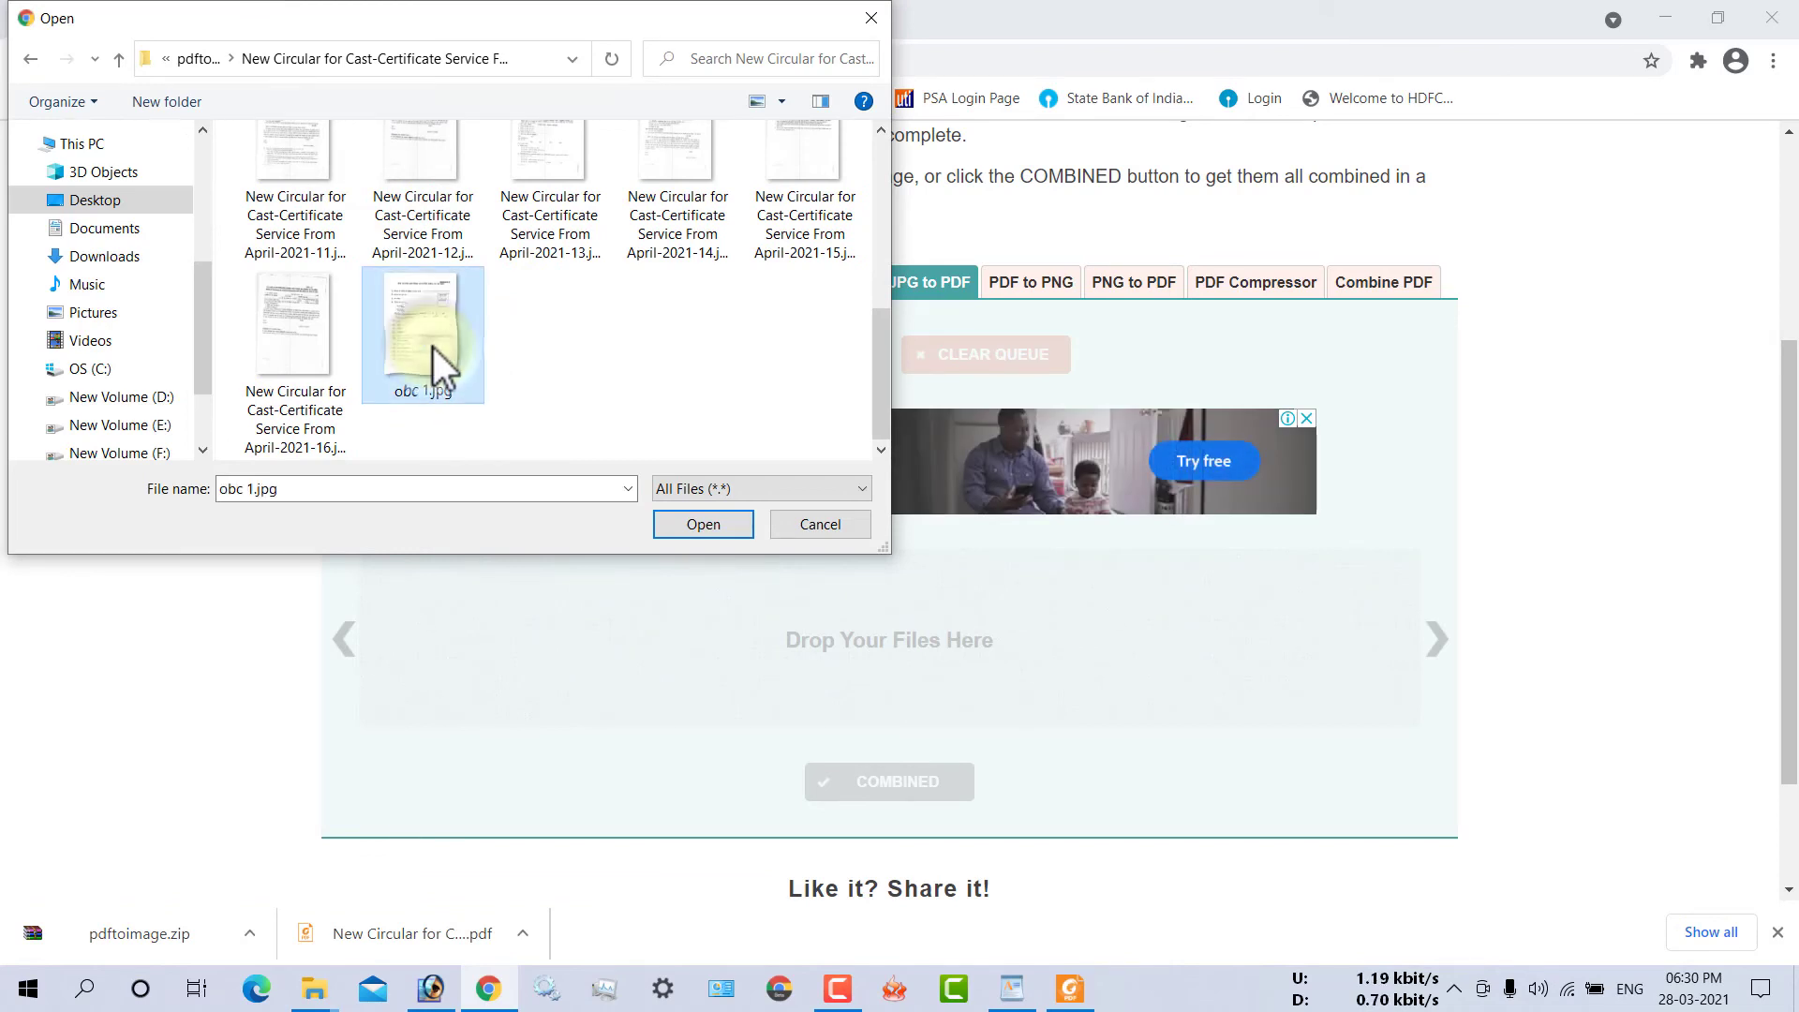
- Add the April-2021 06 and 07 circular page images to the selection
scroll(598, 369, "up", 2)
scroll(598, 369, "up", 3)
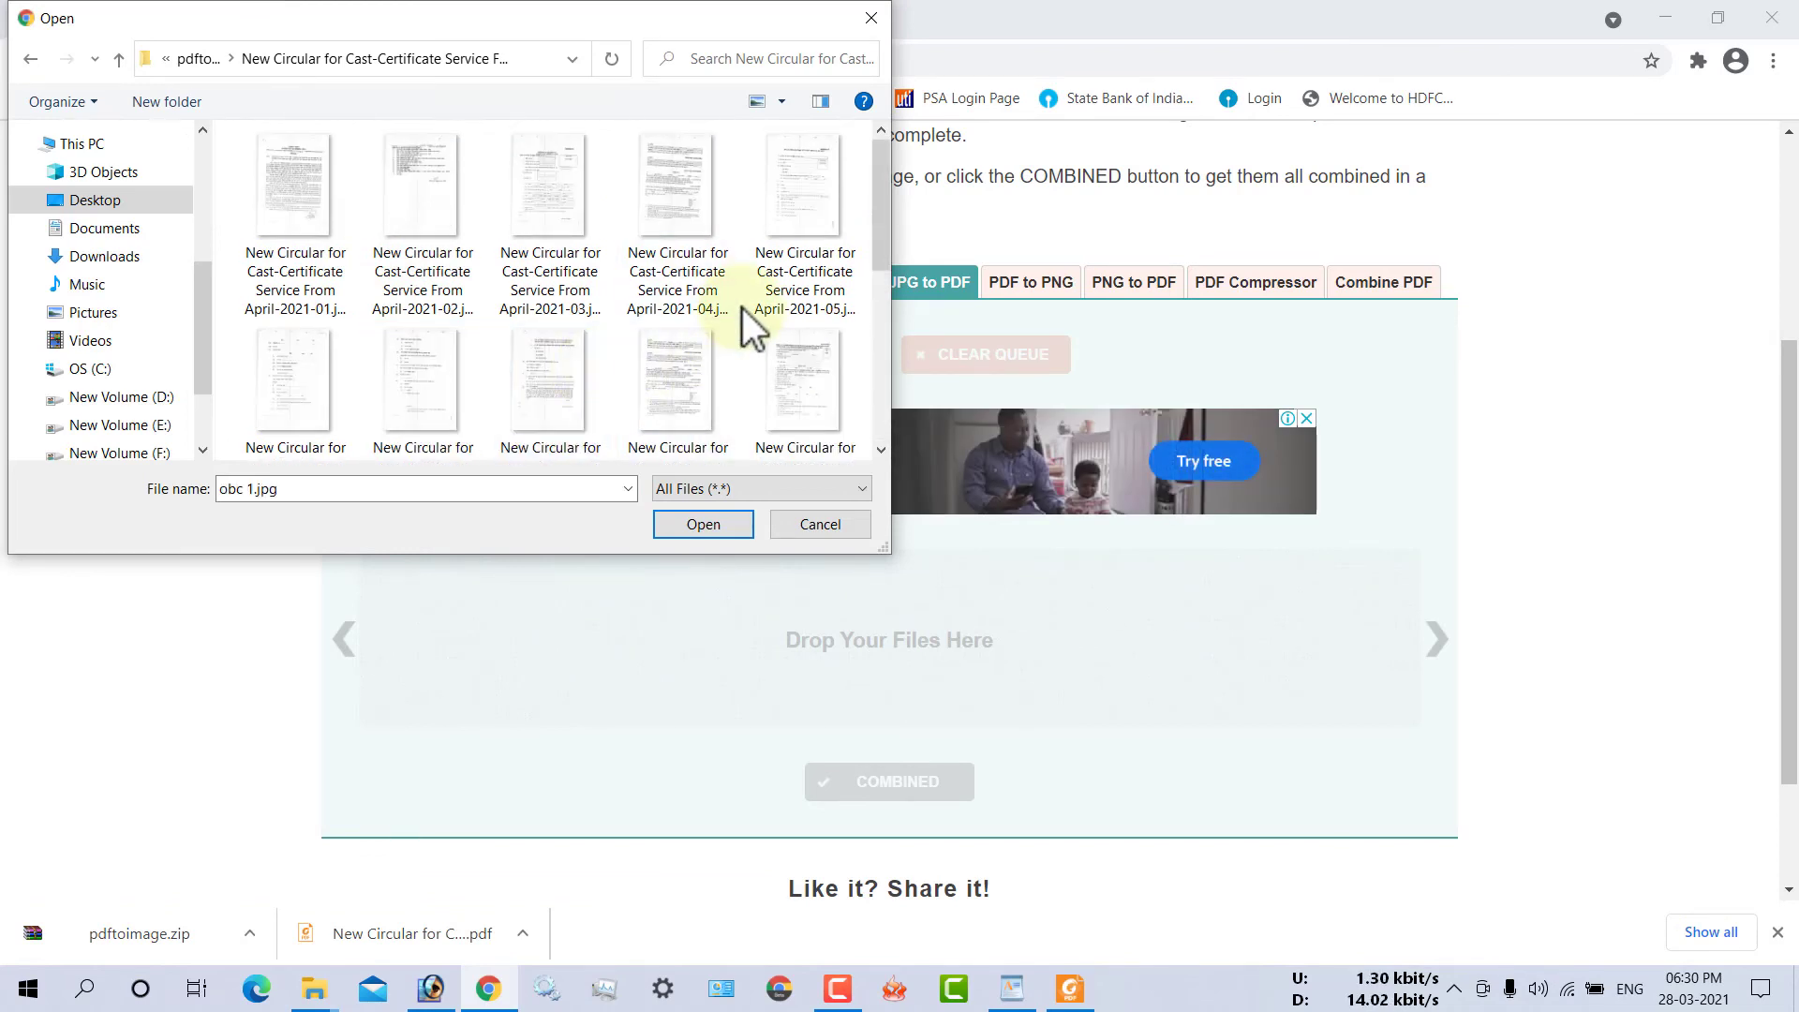
scroll(731, 299, "down", 5)
scroll(684, 295, "up", 5)
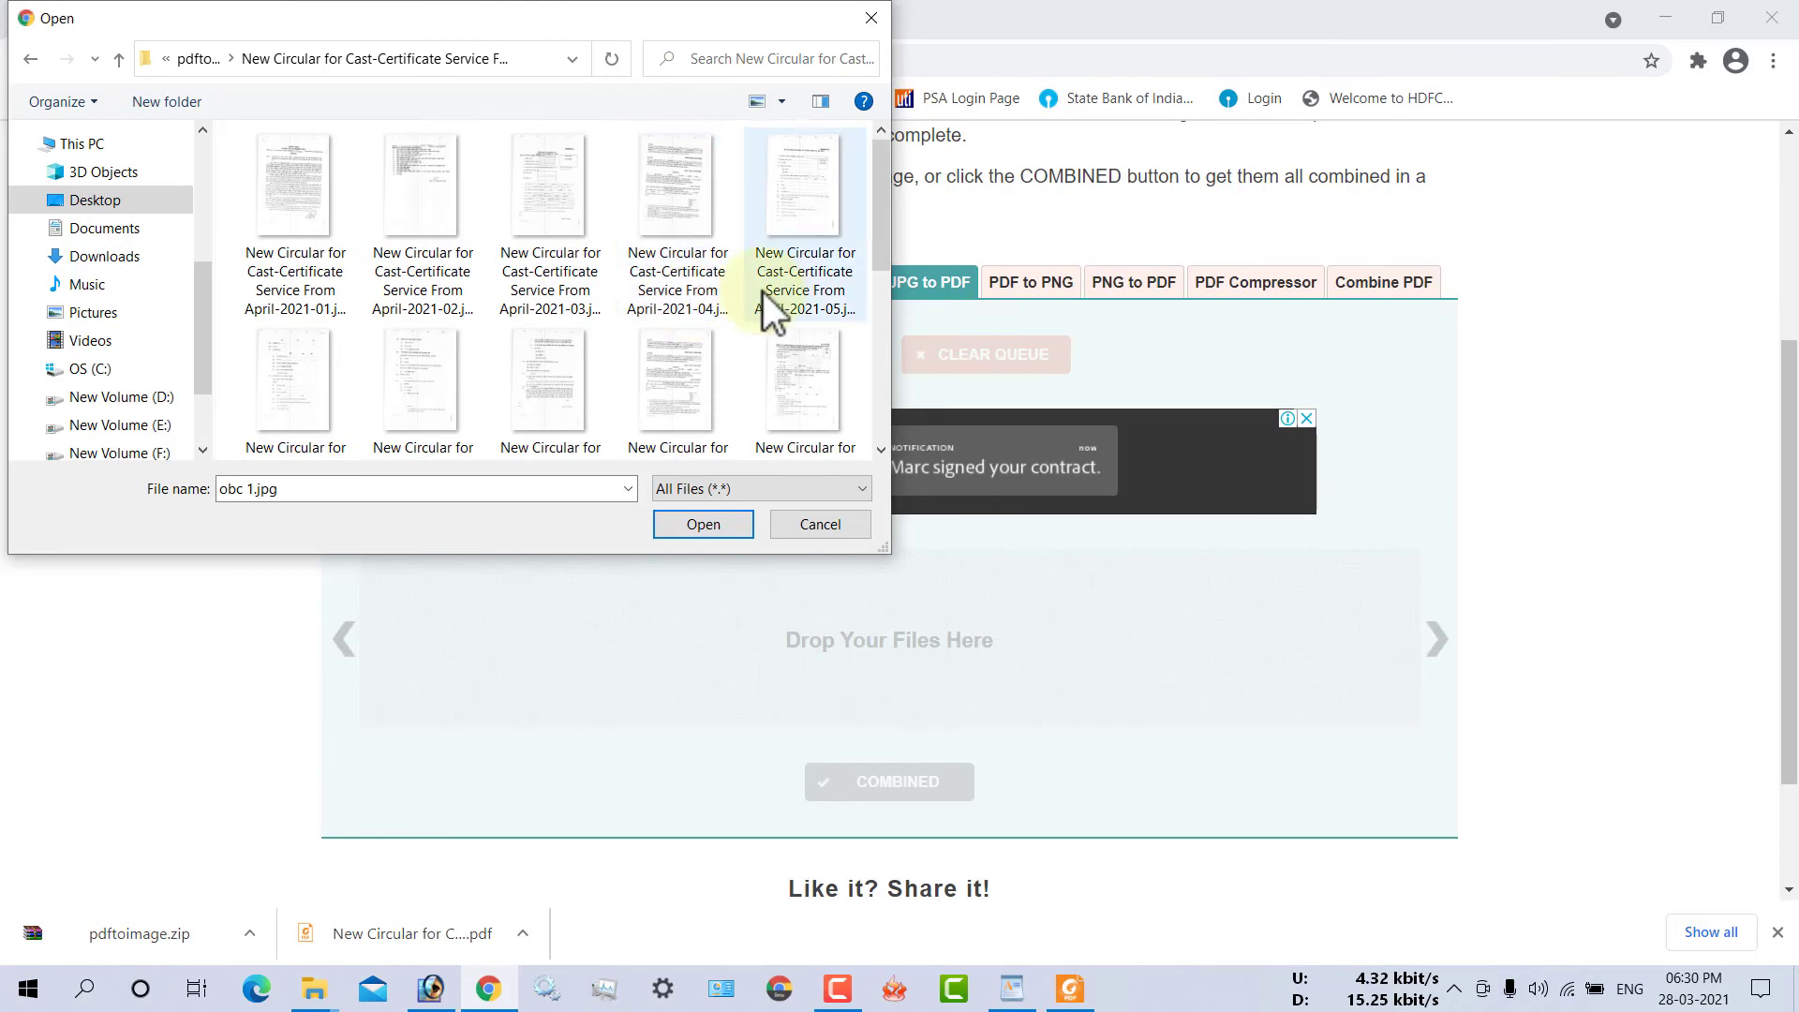
scroll(706, 283, "down", 1)
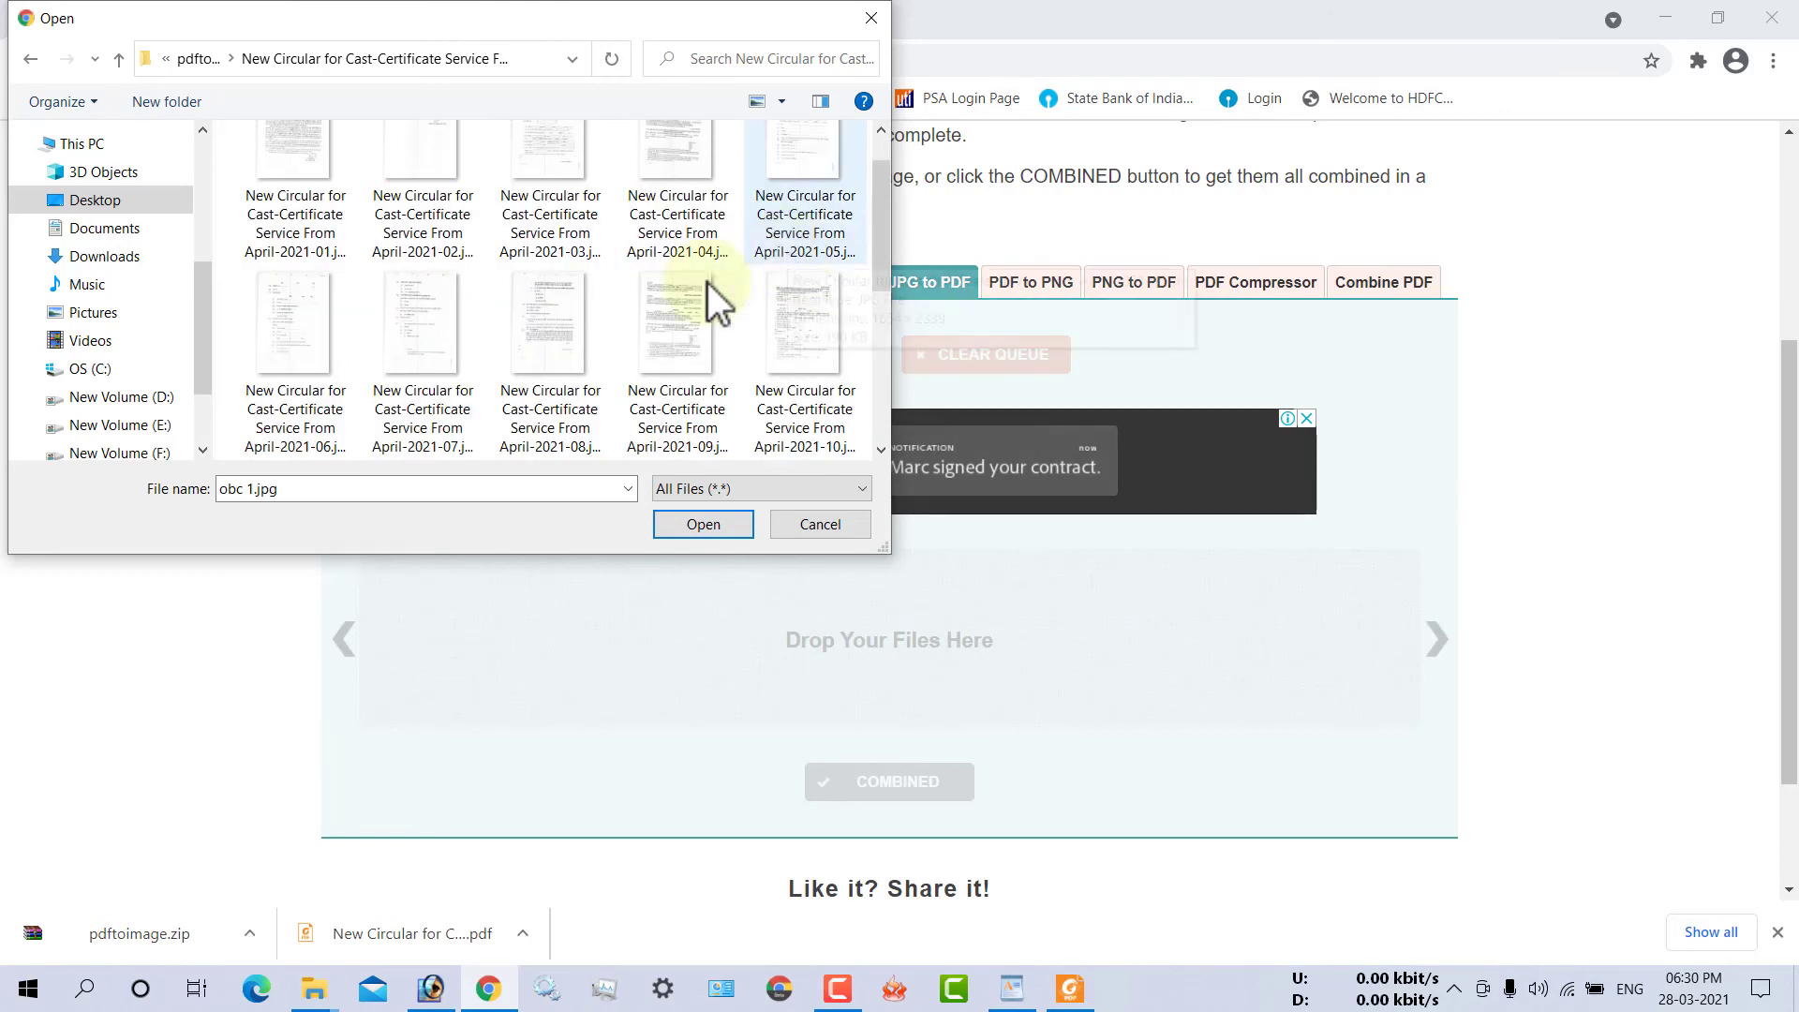
left_click(309, 322)
left_click(414, 312, "ctrl")
scroll(418, 331, "down", 2)
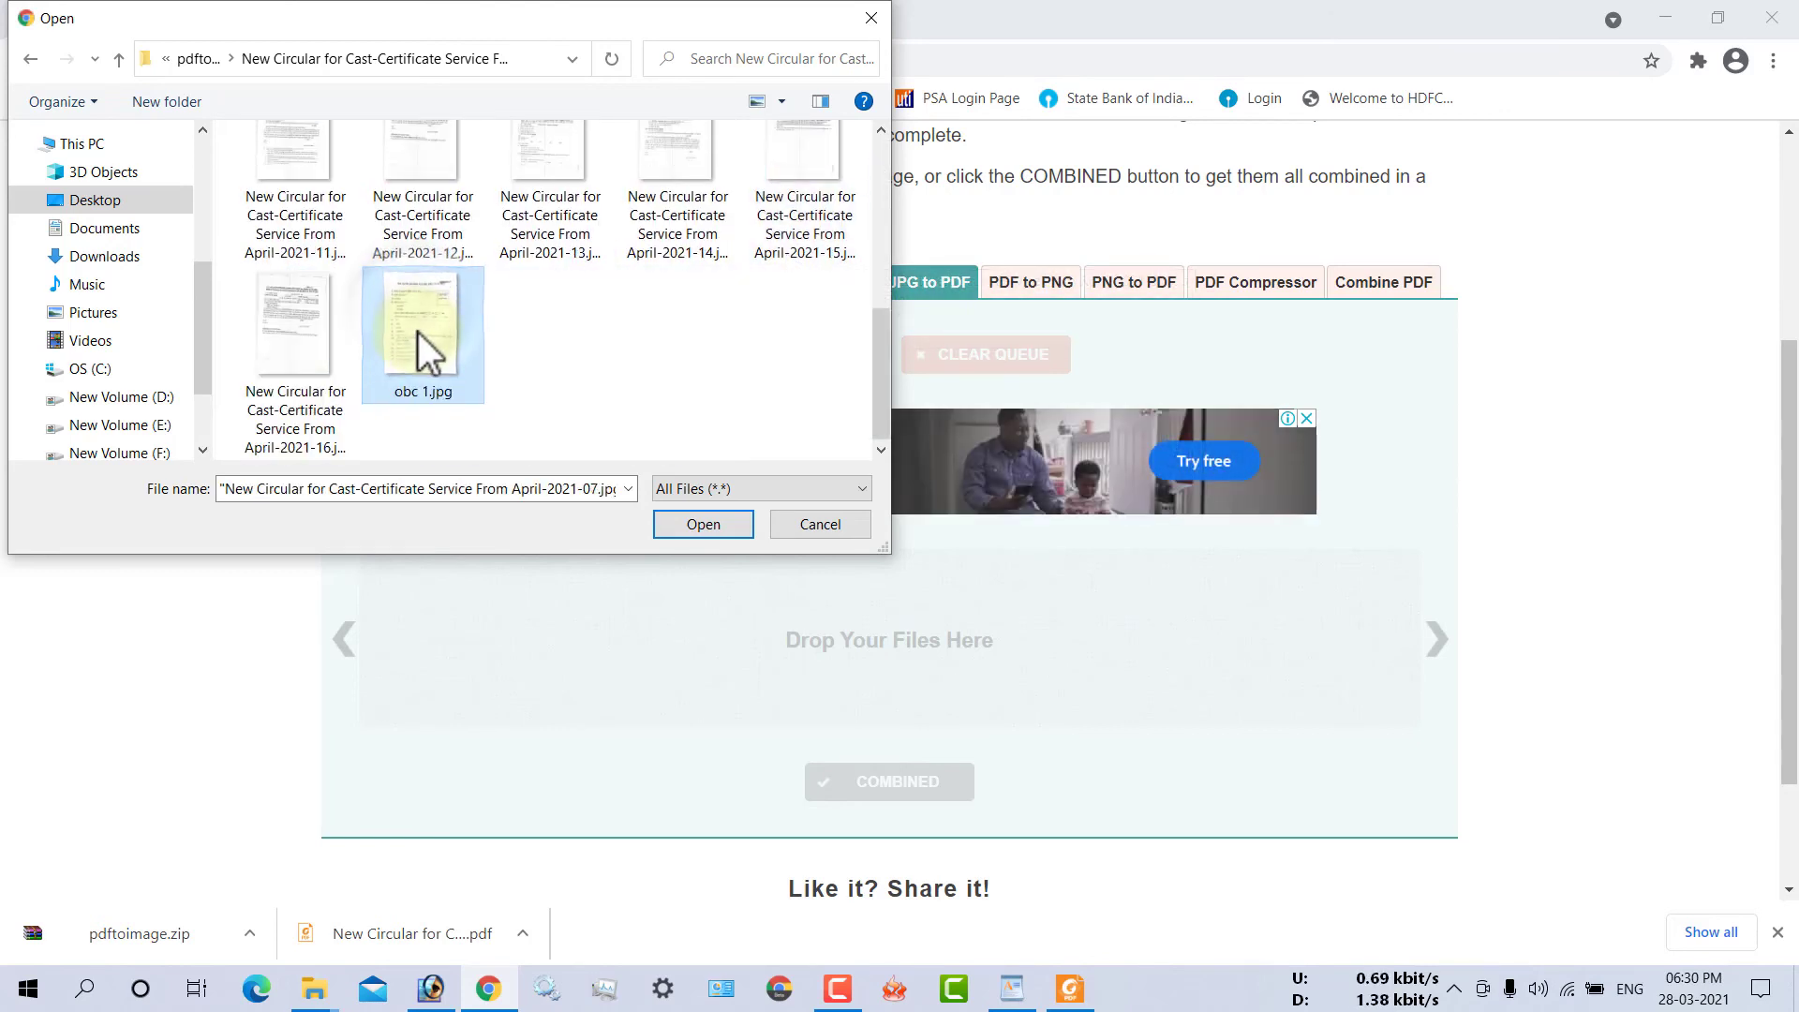
scroll(520, 307, "up", 1)
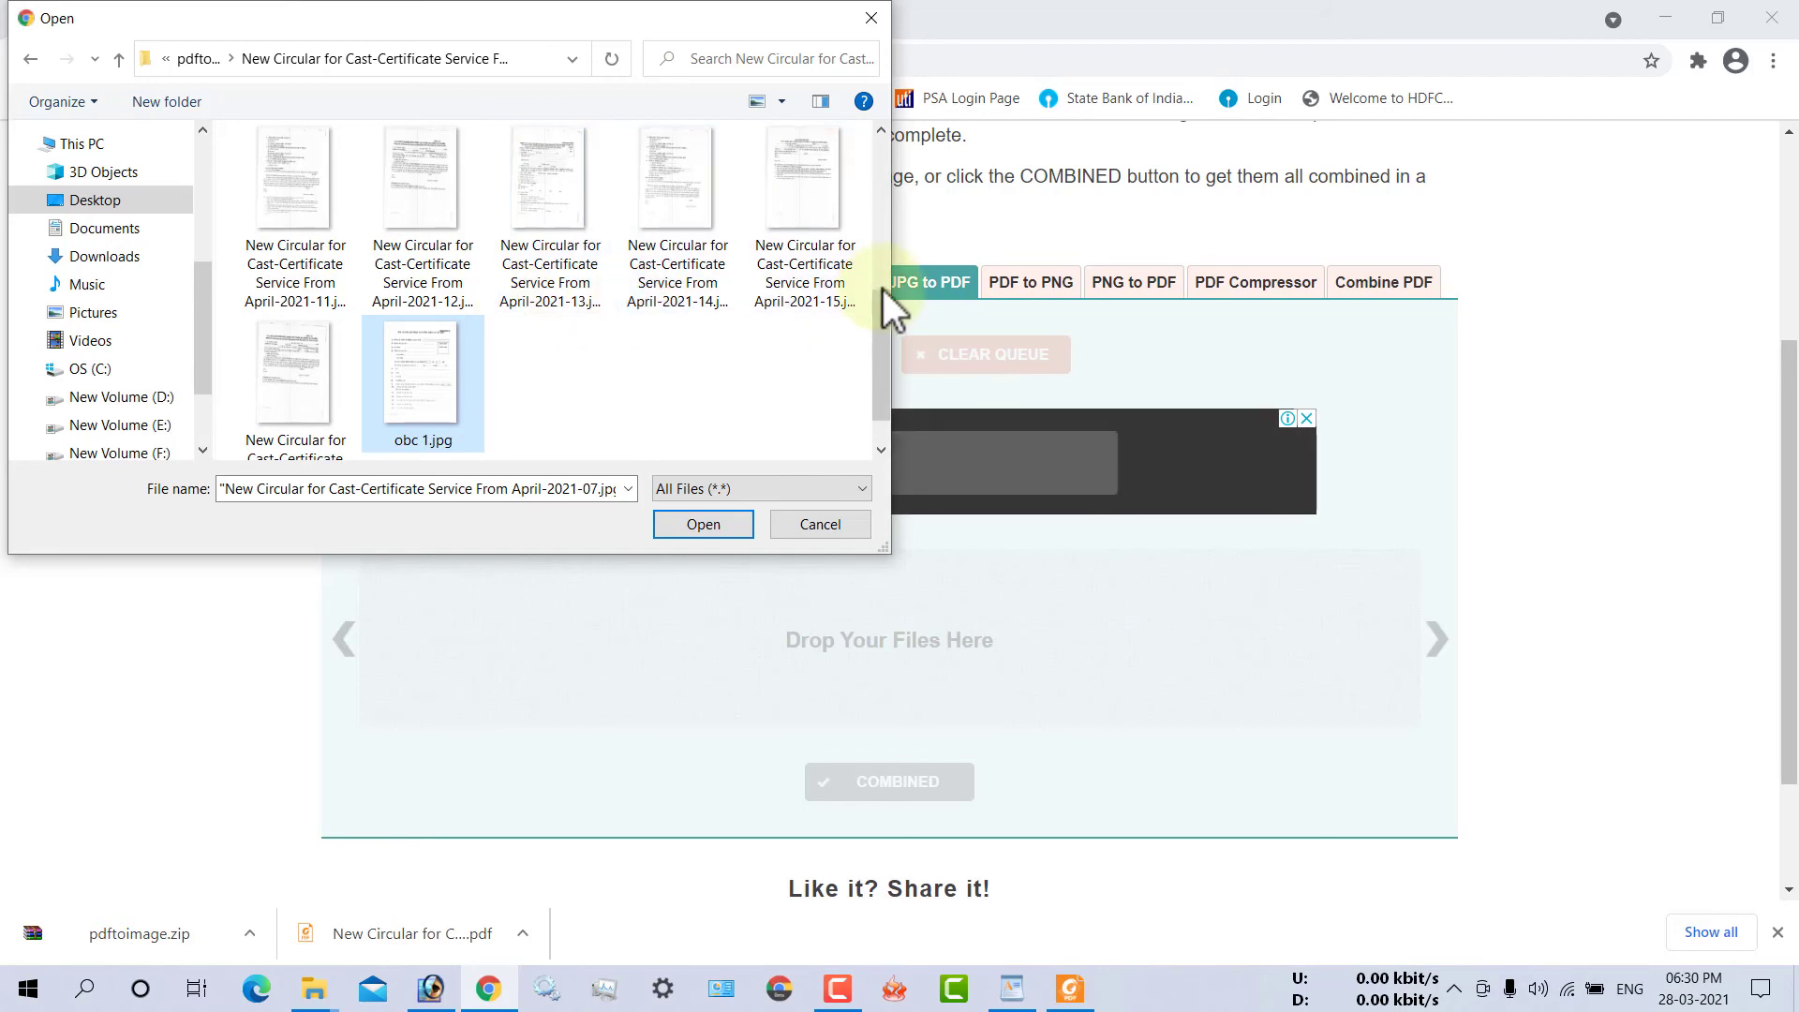
scroll(881, 290, "up", 1)
scroll(701, 418, "down", 2)
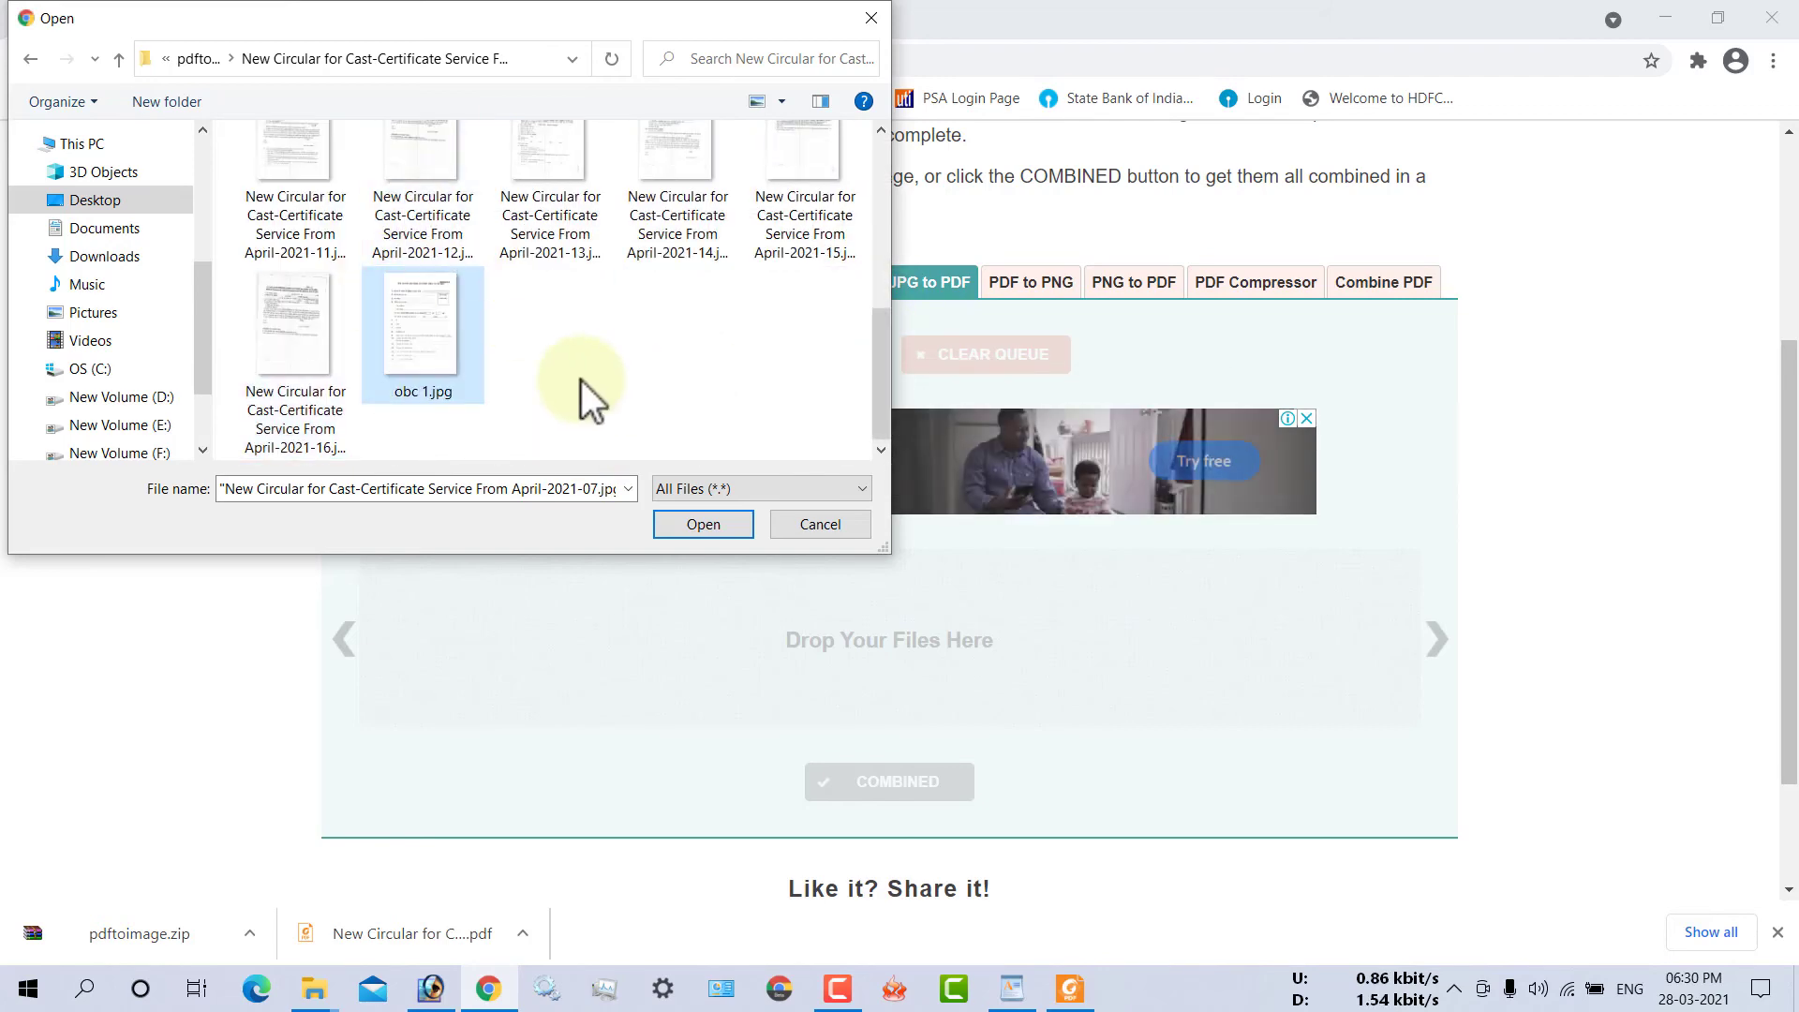
scroll(487, 384, "up", 1)
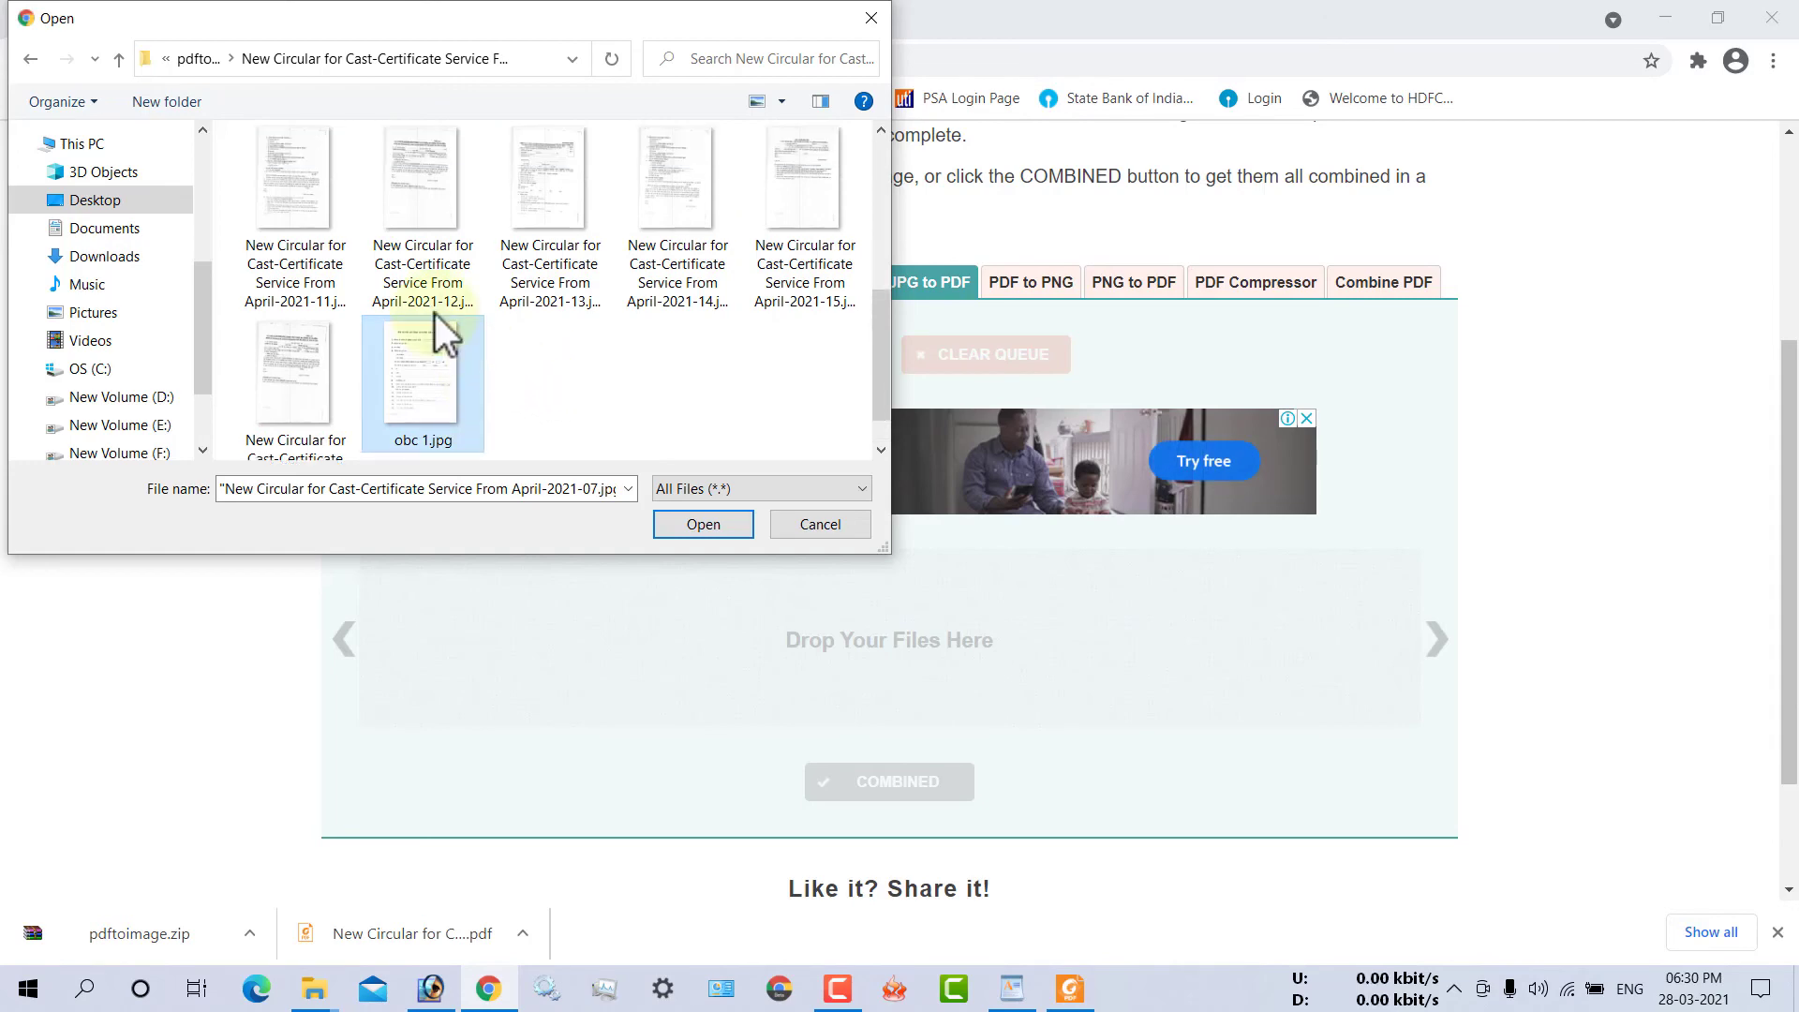
- Upload obc 1.jpg and the 06 and 07 pages, then download and open the combined 3-page jpg2pdf.pdf
left_click(682, 525)
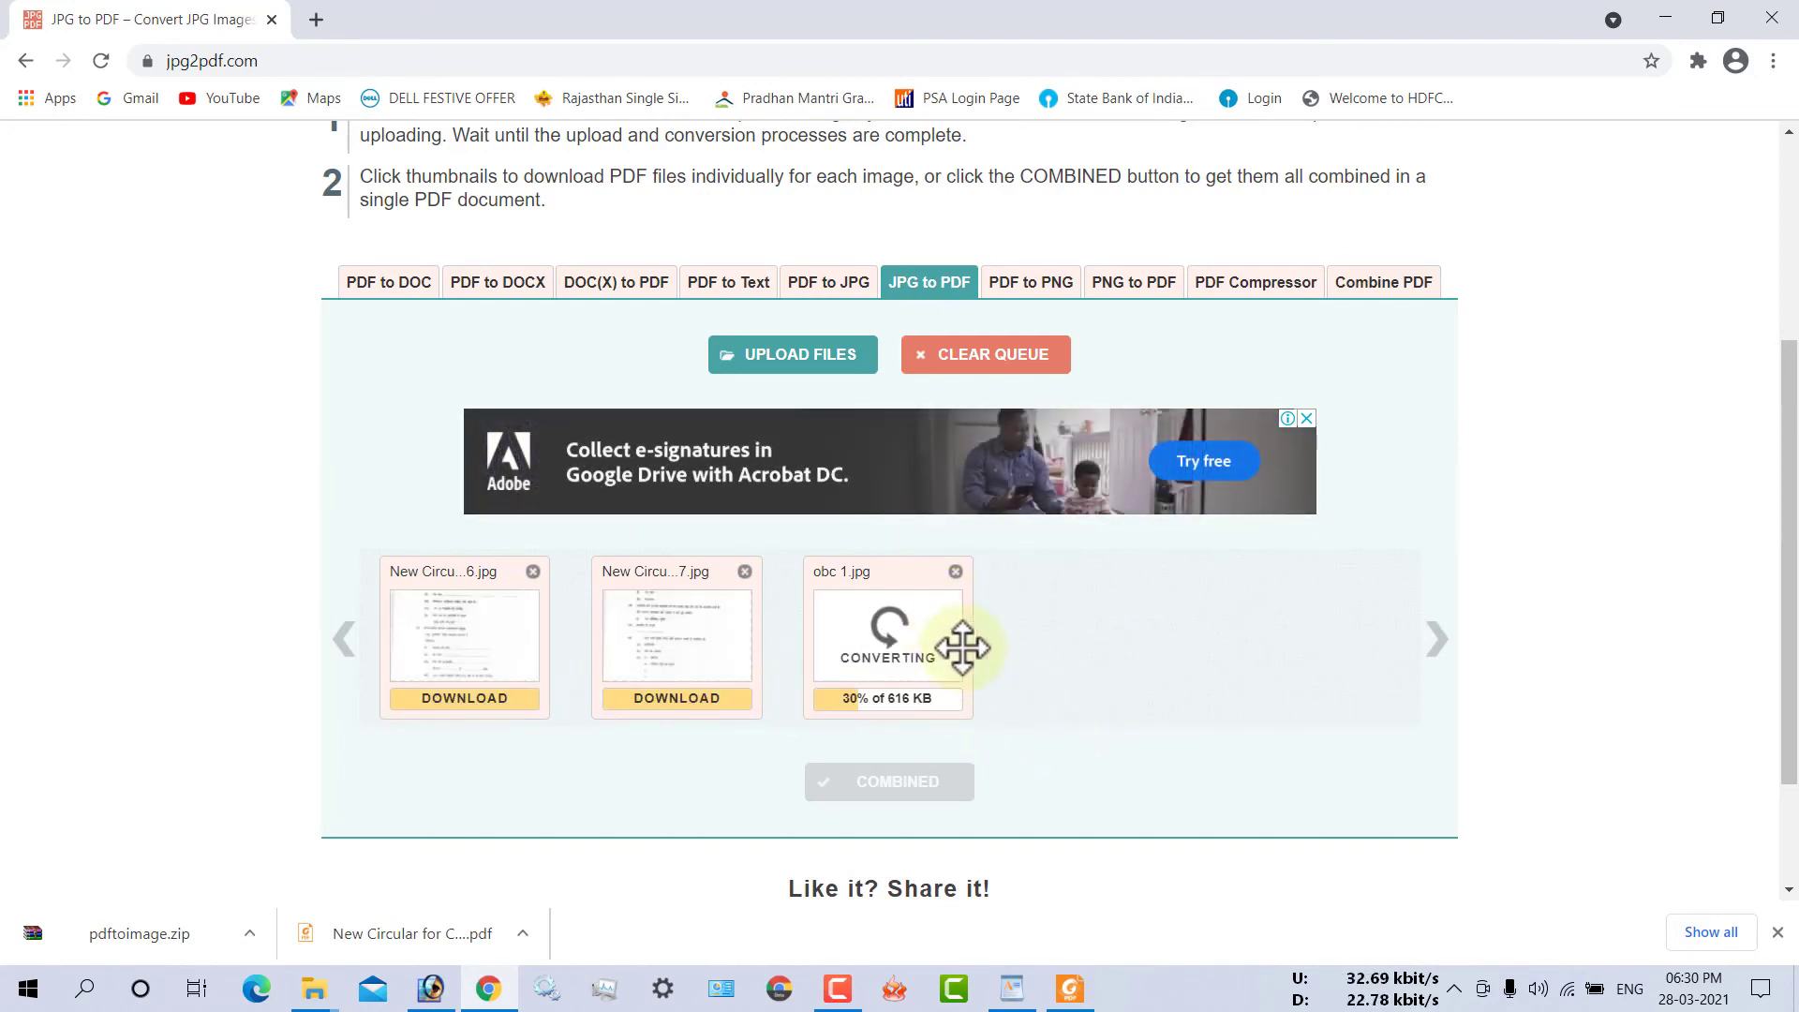
left_click(887, 786)
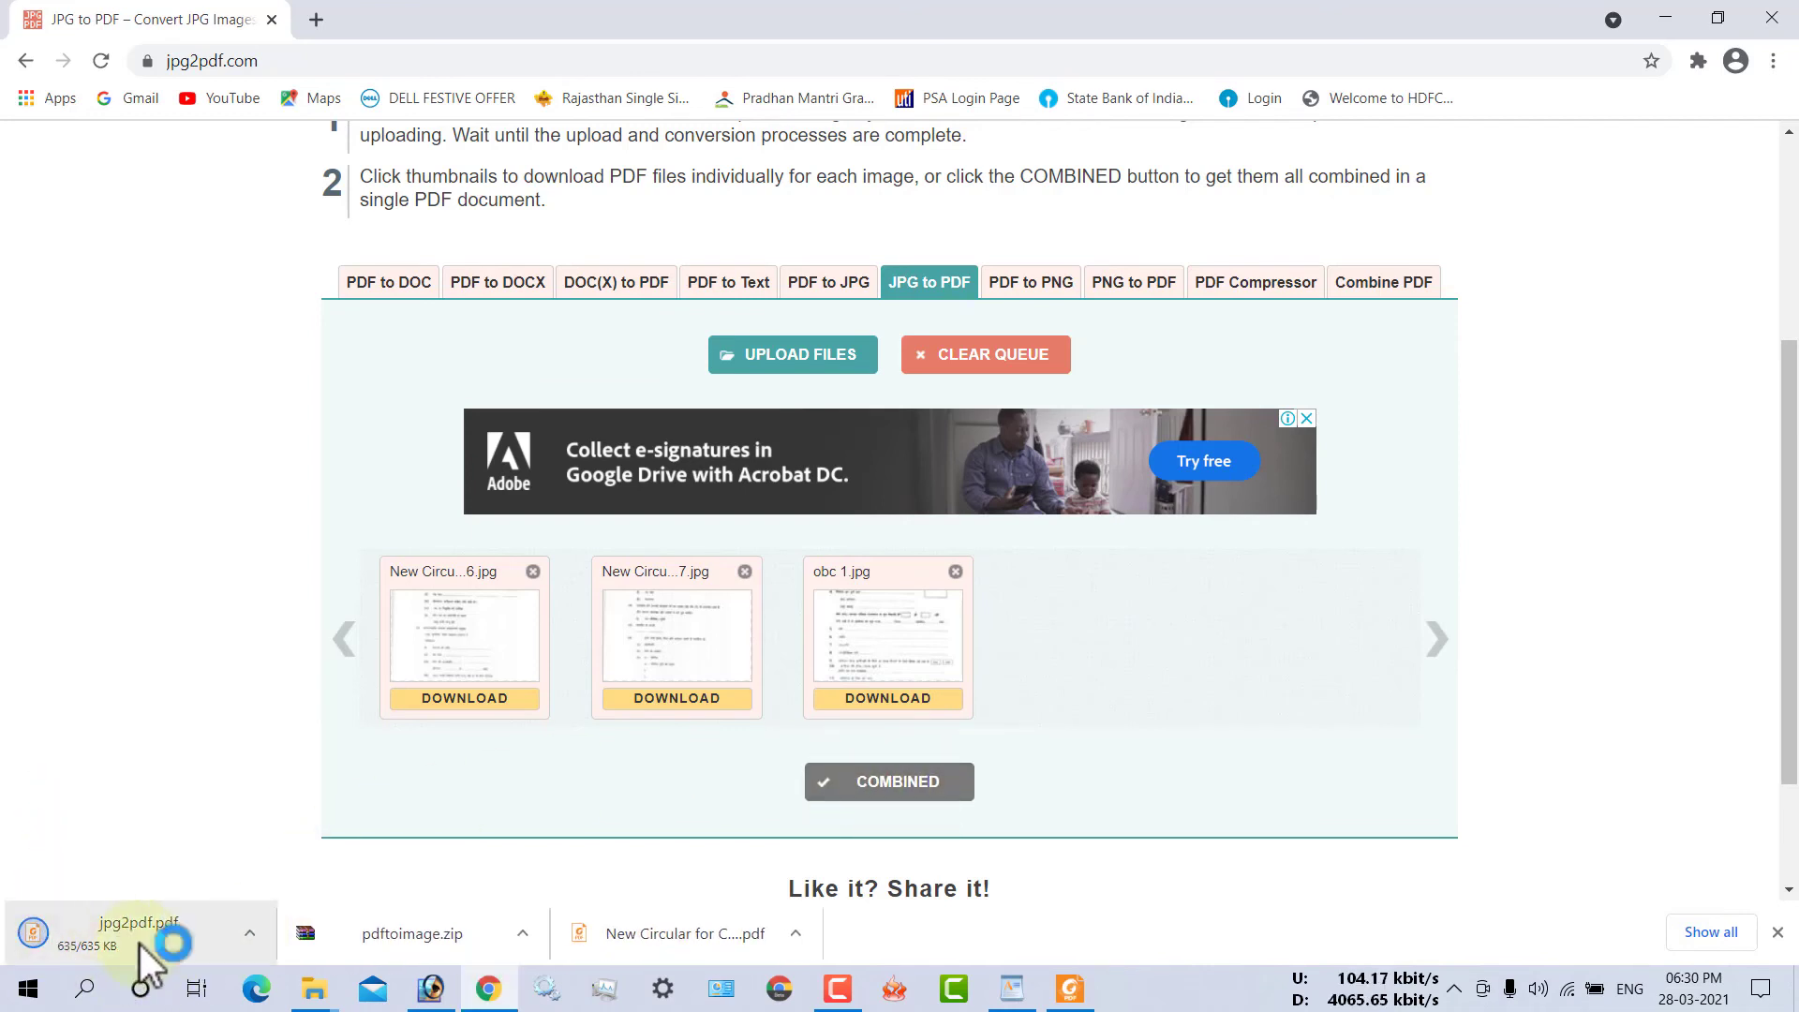
left_click(166, 937)
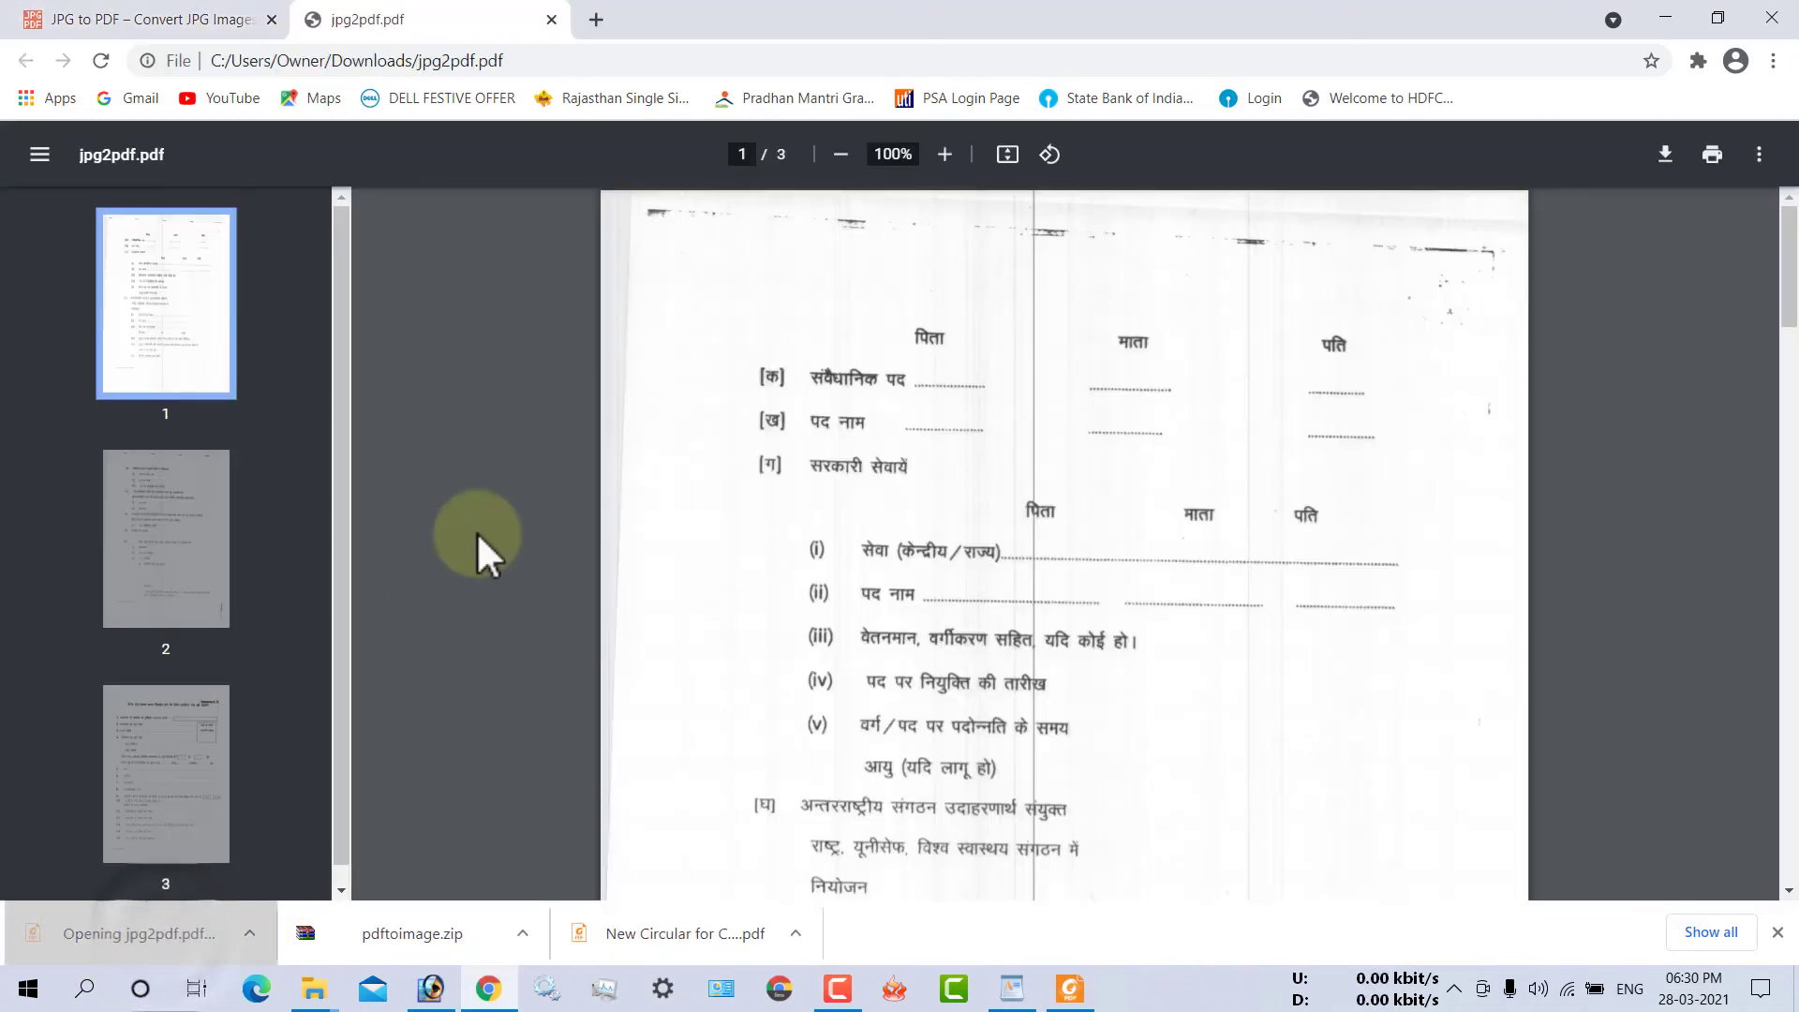
scroll(1088, 434, "down", 8)
scroll(1087, 434, "down", 14)
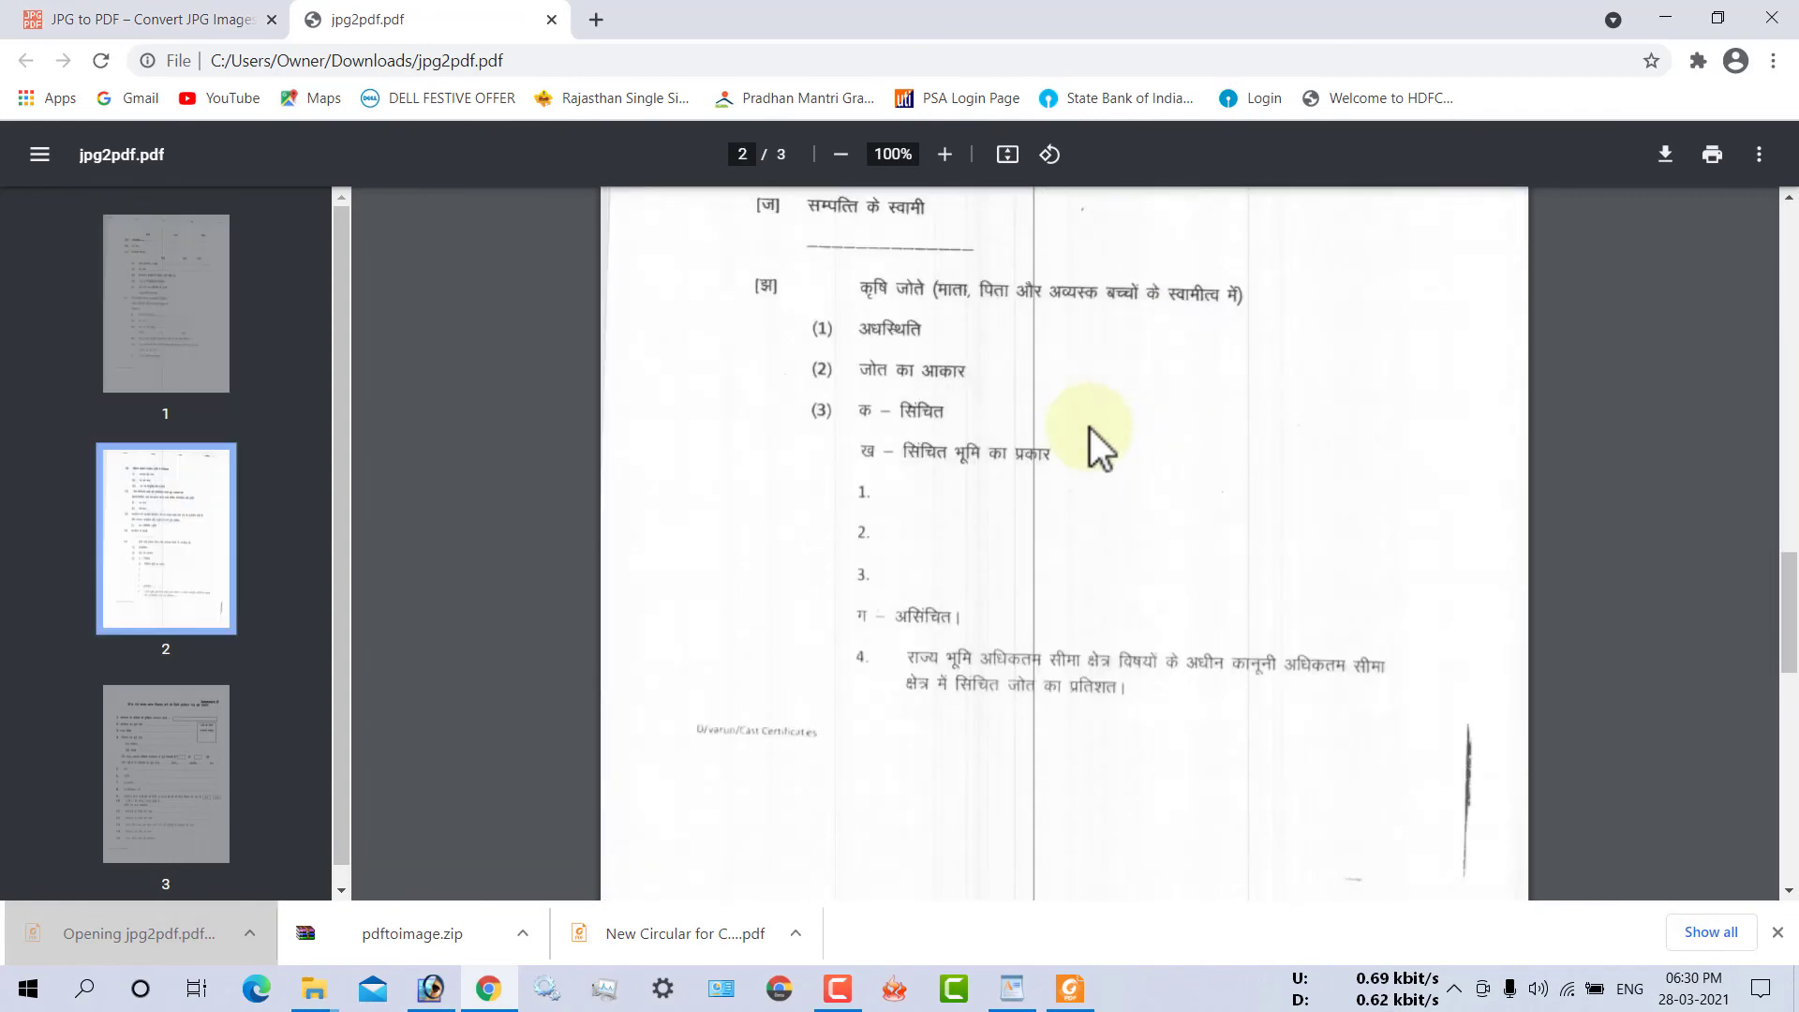
scroll(1101, 450, "down", 12)
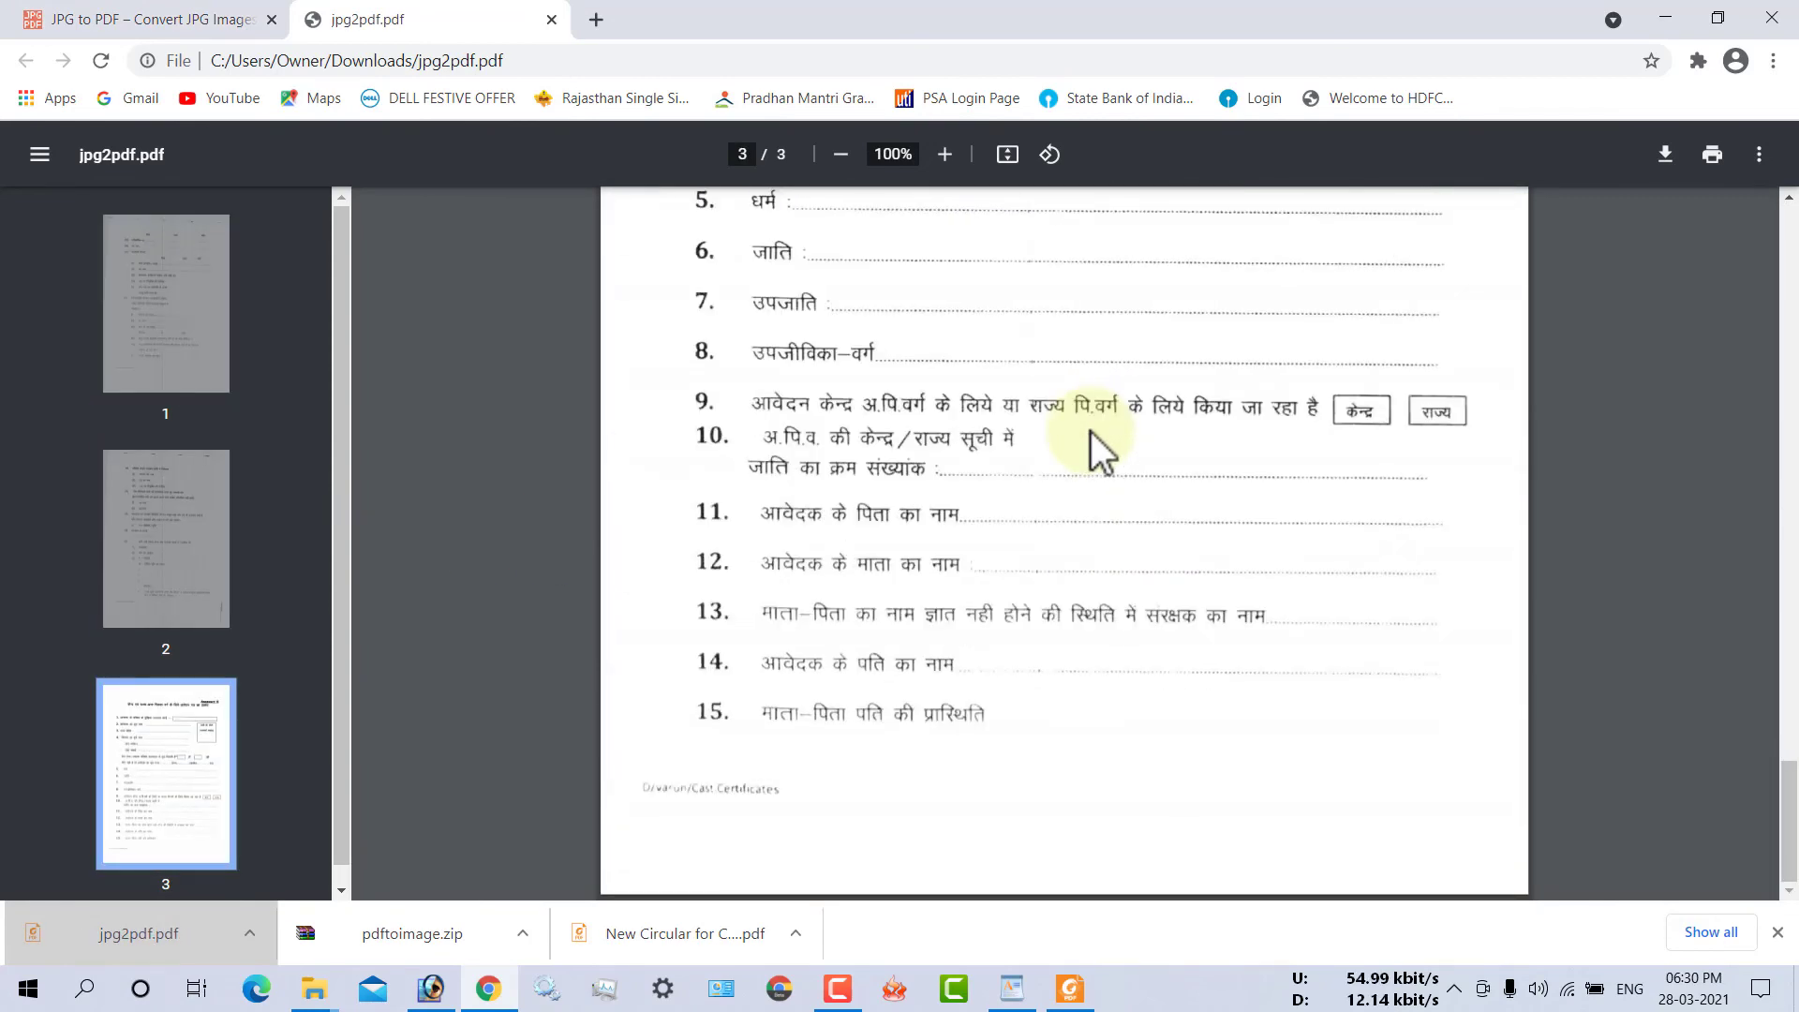
scroll(1340, 577, "up", 6)
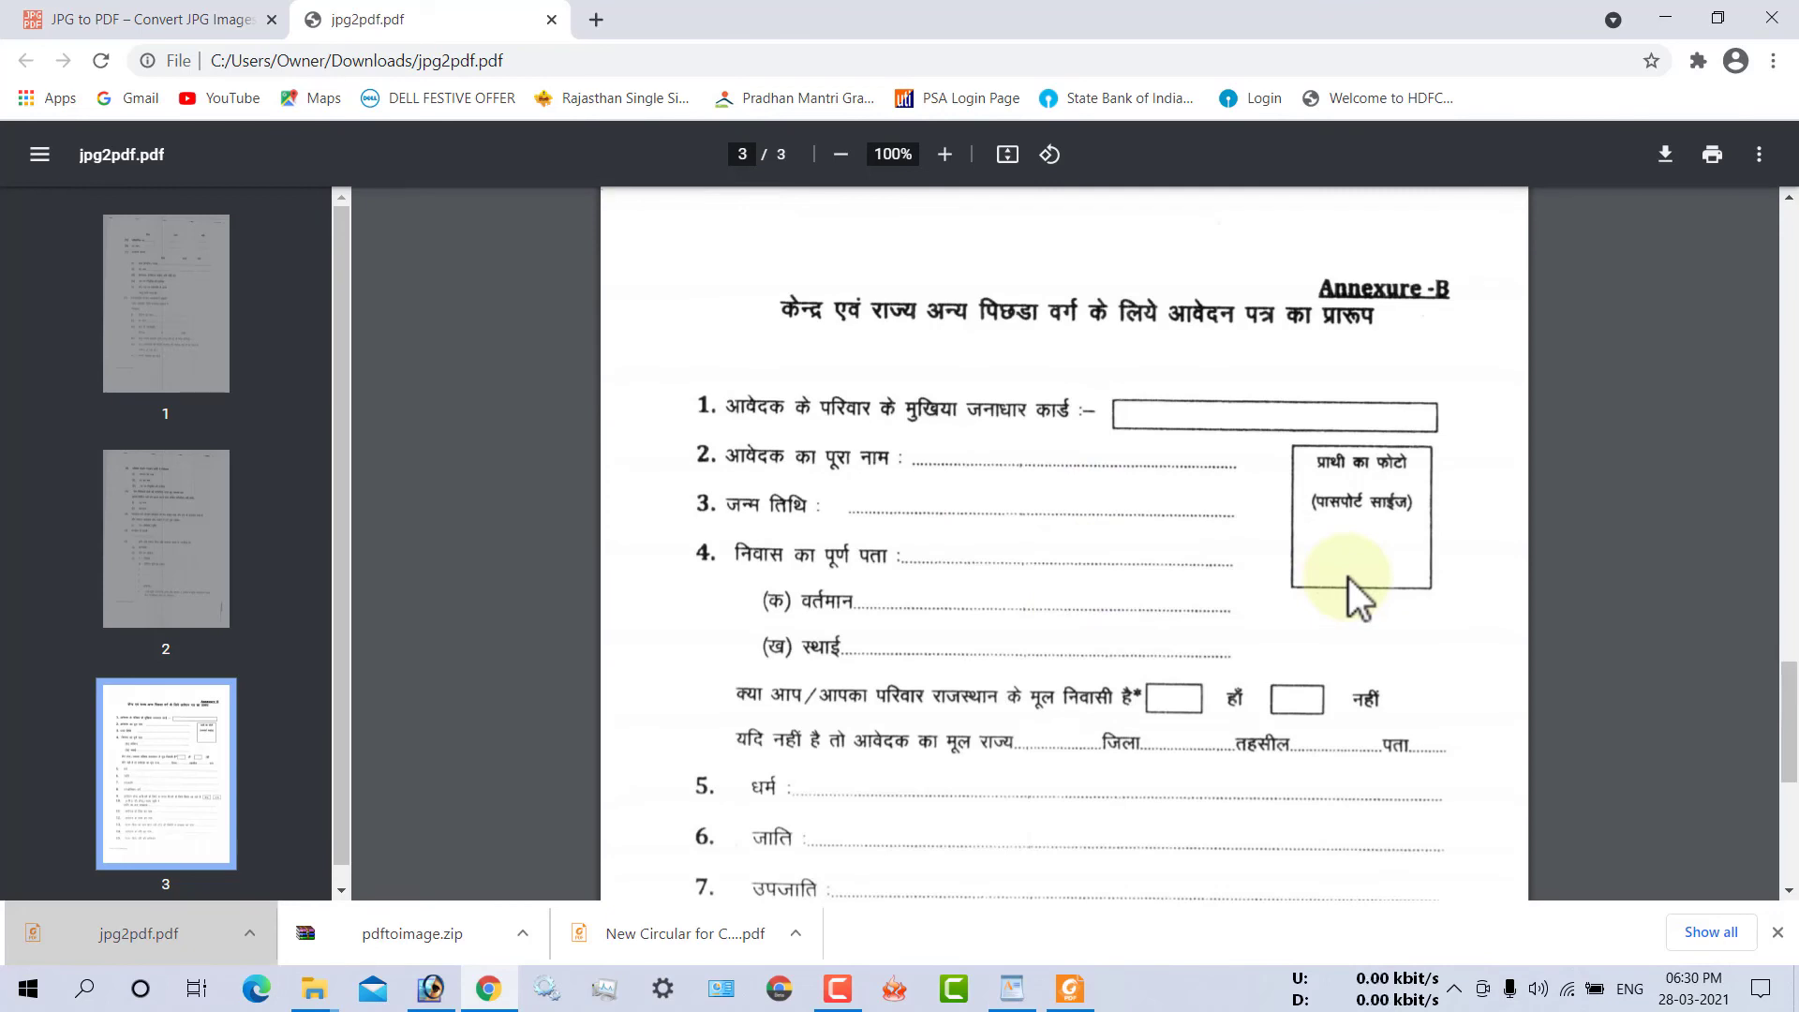
scroll(1360, 576, "down", 1)
scroll(1360, 575, "down", 2)
scroll(1360, 575, "down", 3)
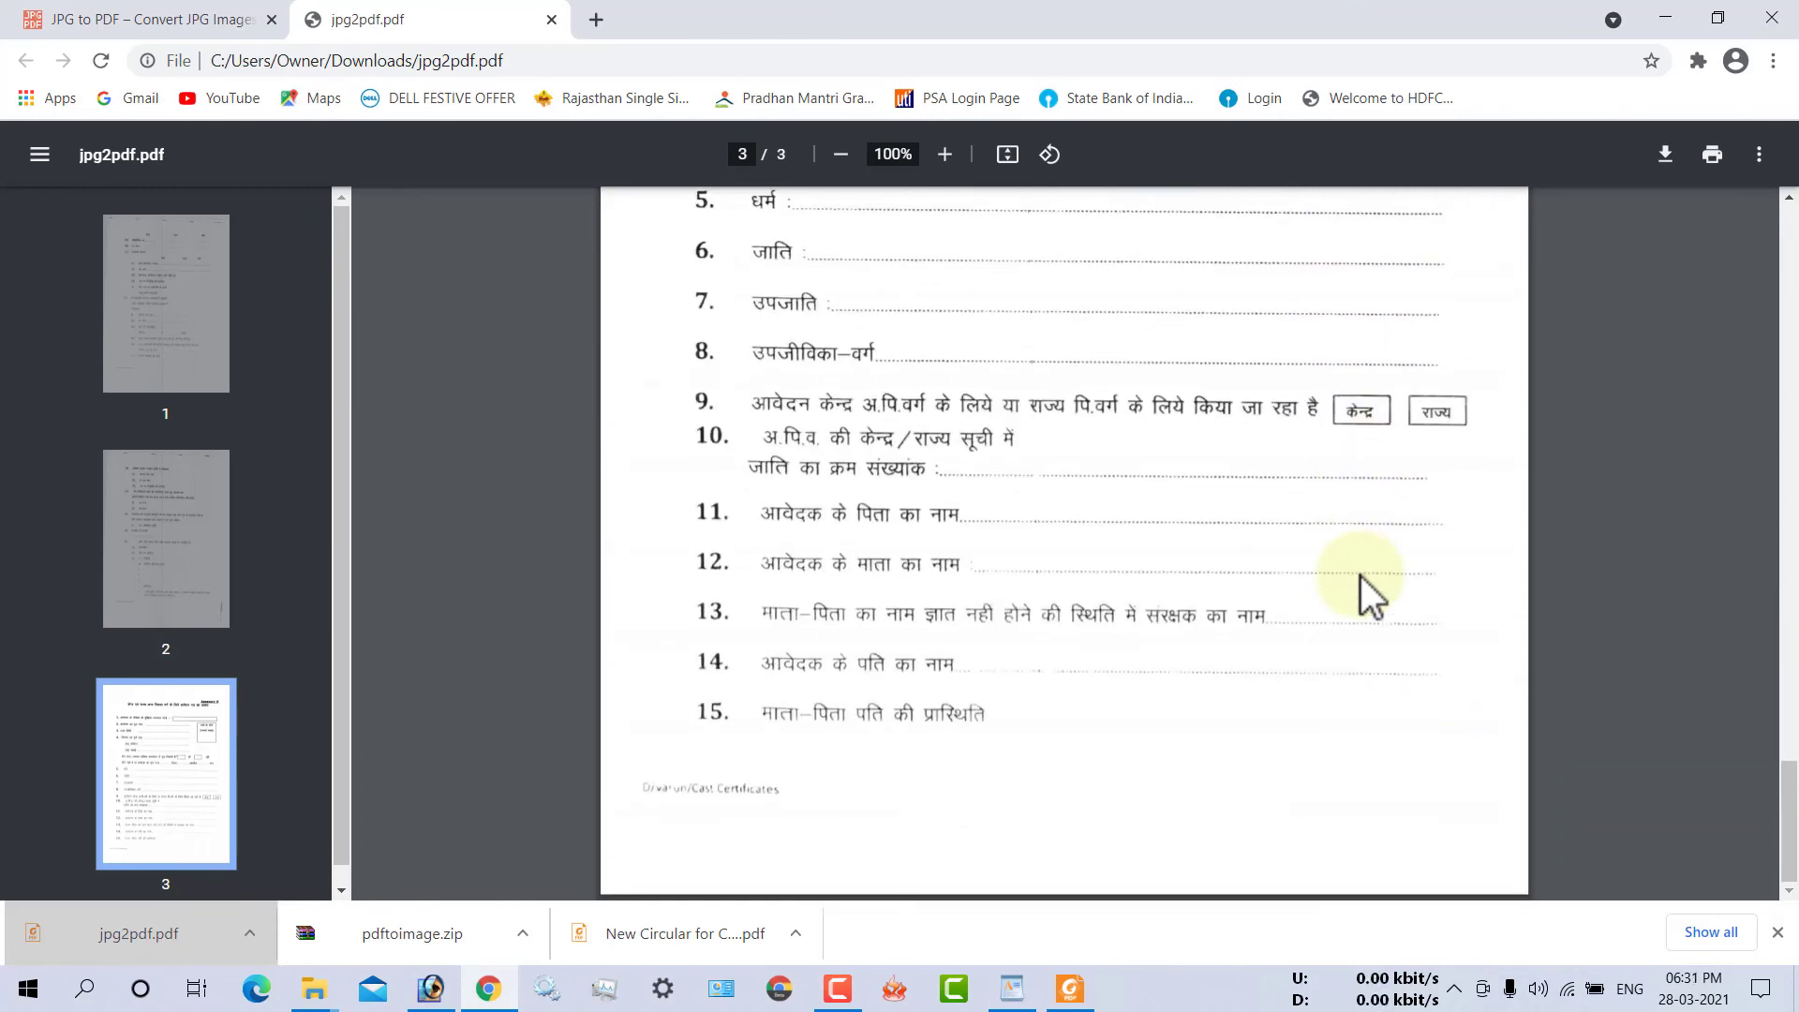
scroll(1360, 575, "up", 3)
scroll(1360, 575, "up", 5)
scroll(1360, 575, "down", 2)
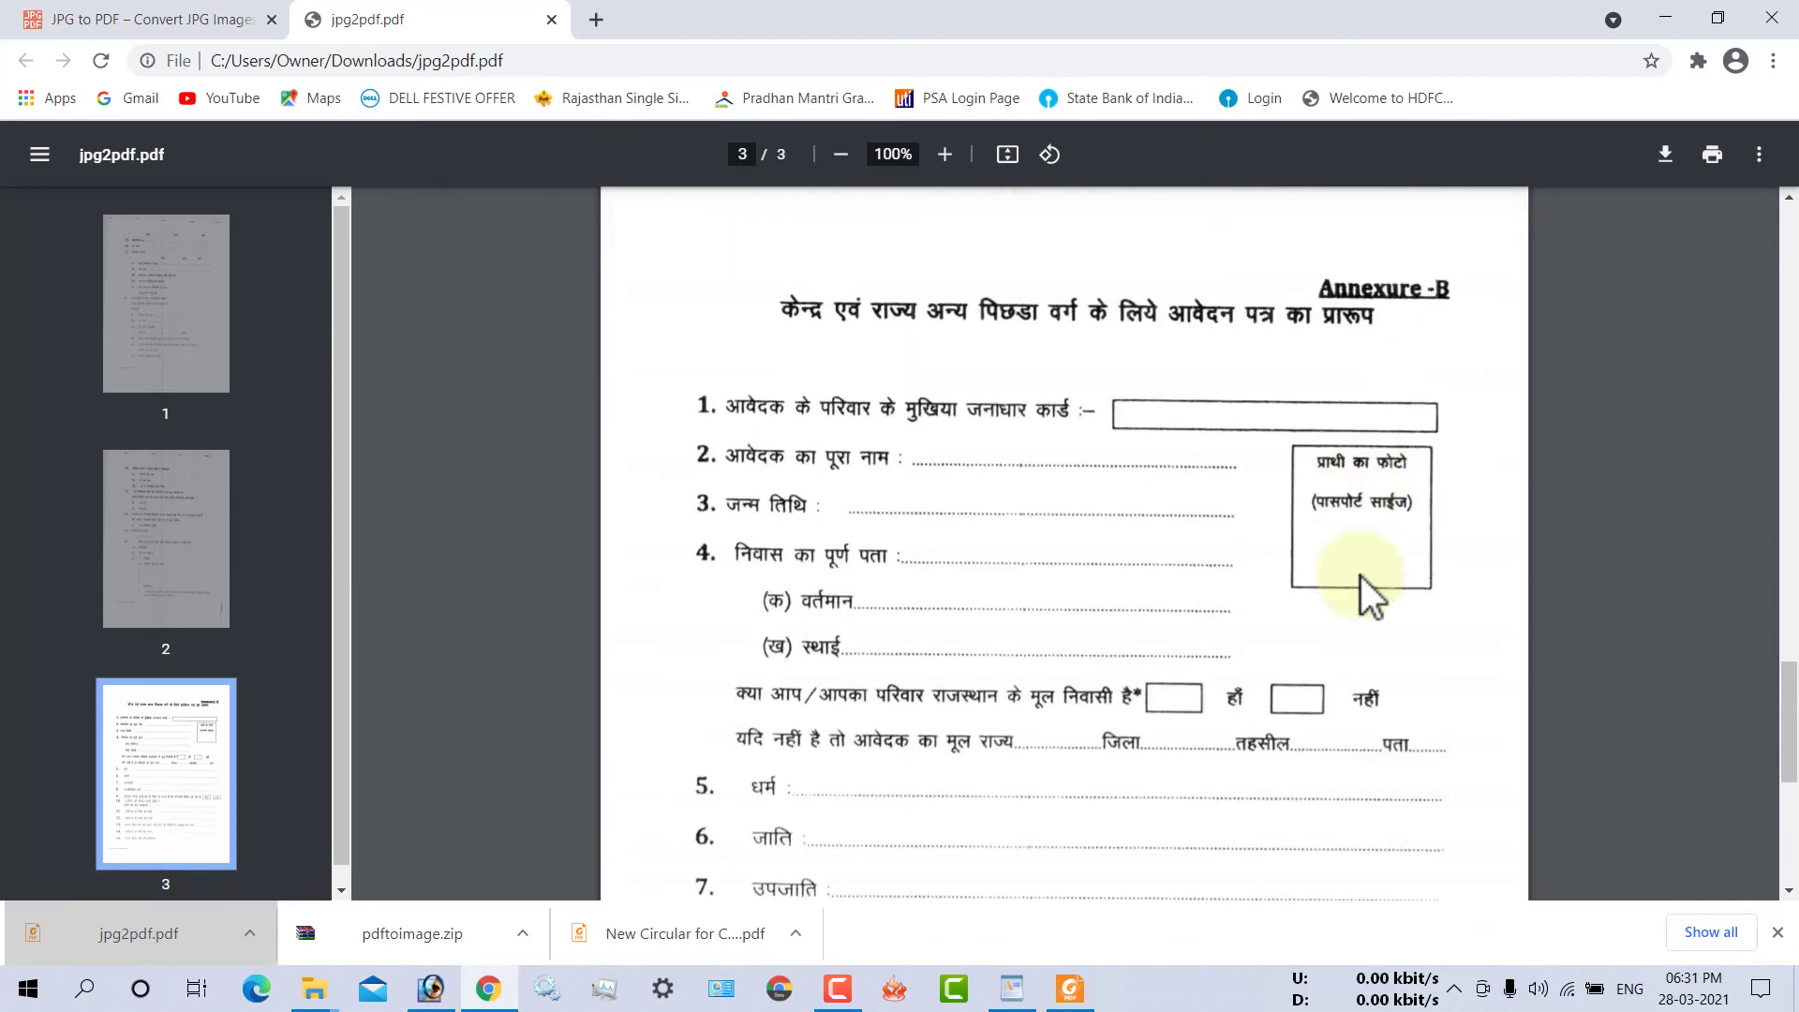
scroll(1345, 430, "down", 2)
scroll(1338, 415, "down", 2)
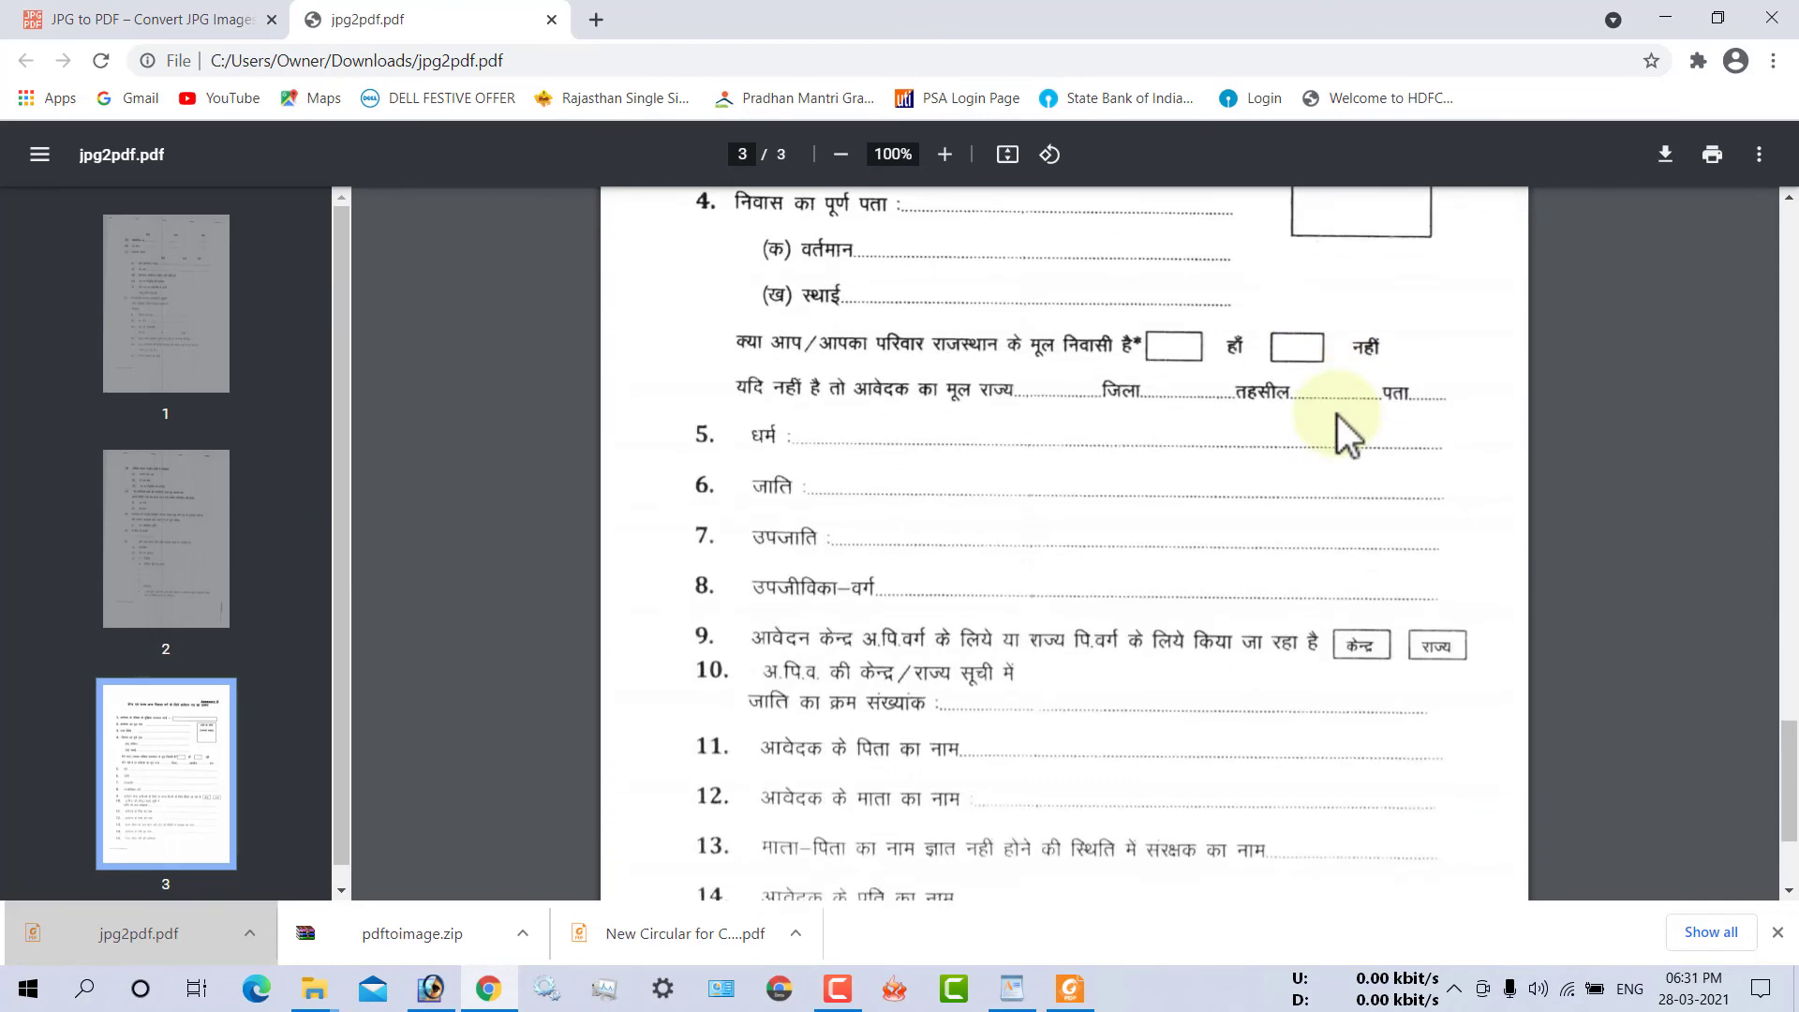
scroll(1345, 433, "up", 3)
scroll(1345, 433, "up", 2)
scroll(1345, 434, "up", 4)
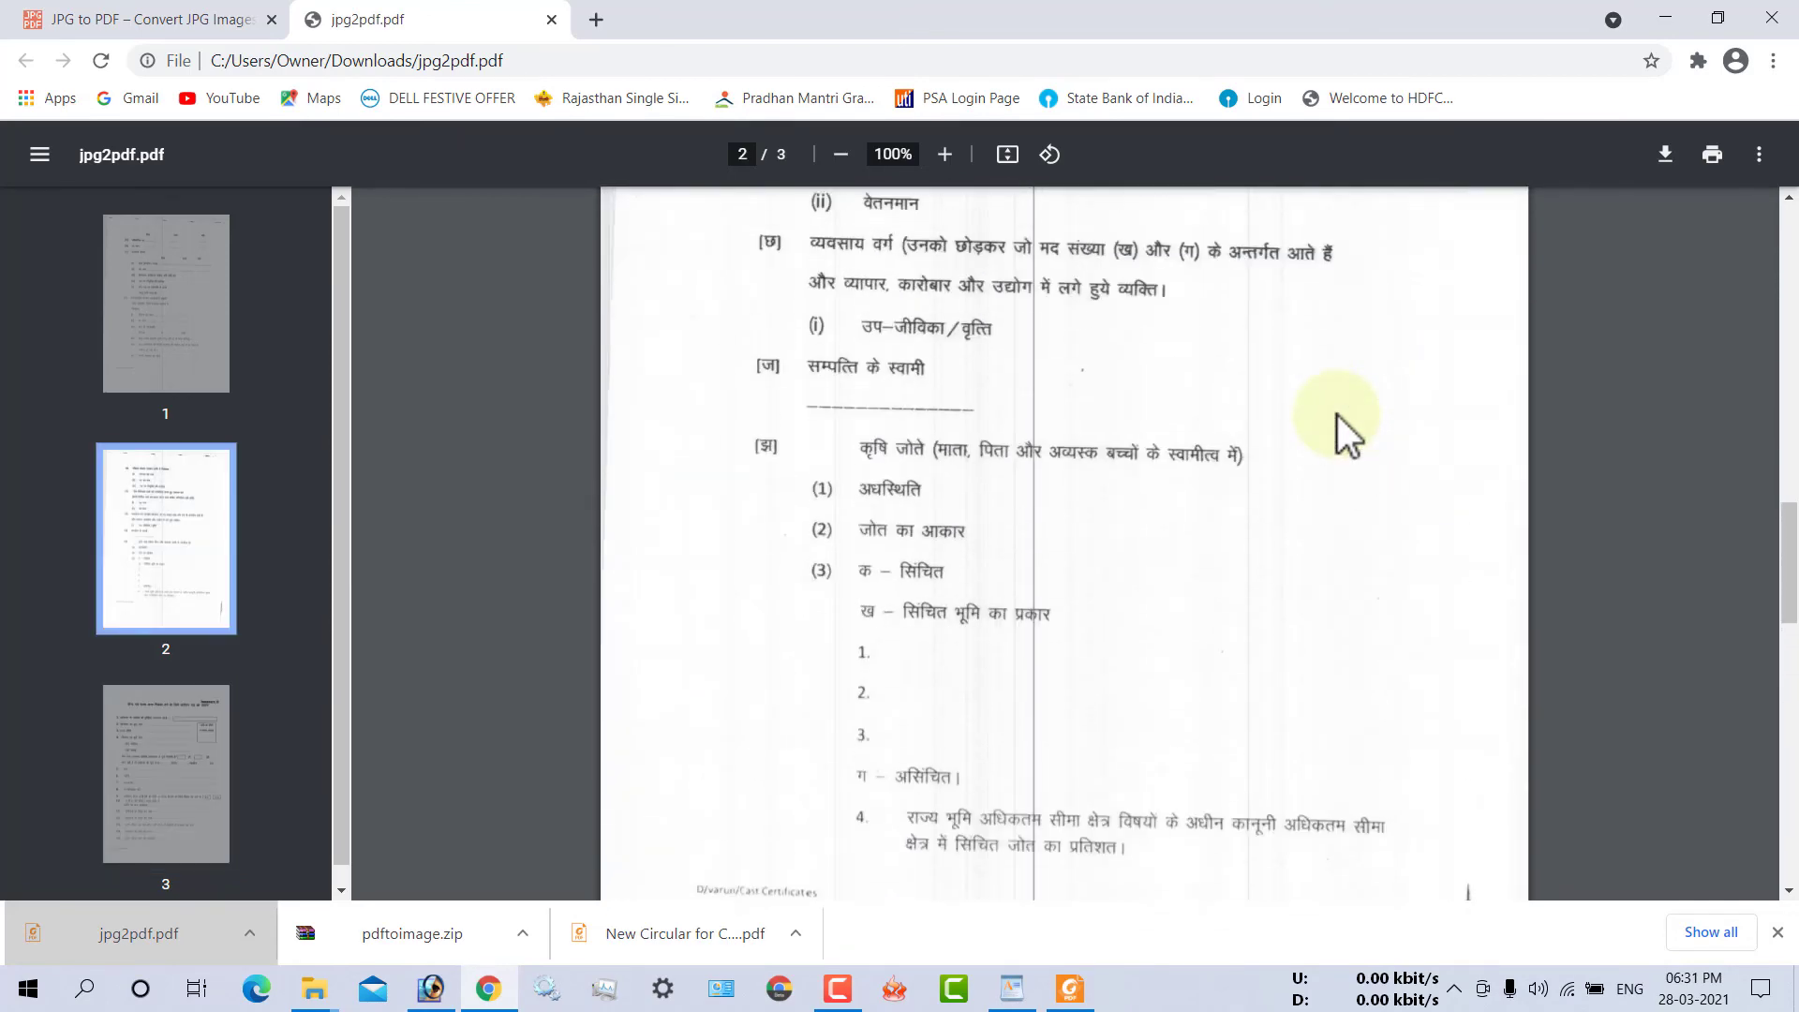
scroll(1345, 434, "up", 1)
scroll(1345, 434, "up", 2)
scroll(1346, 434, "up", 4)
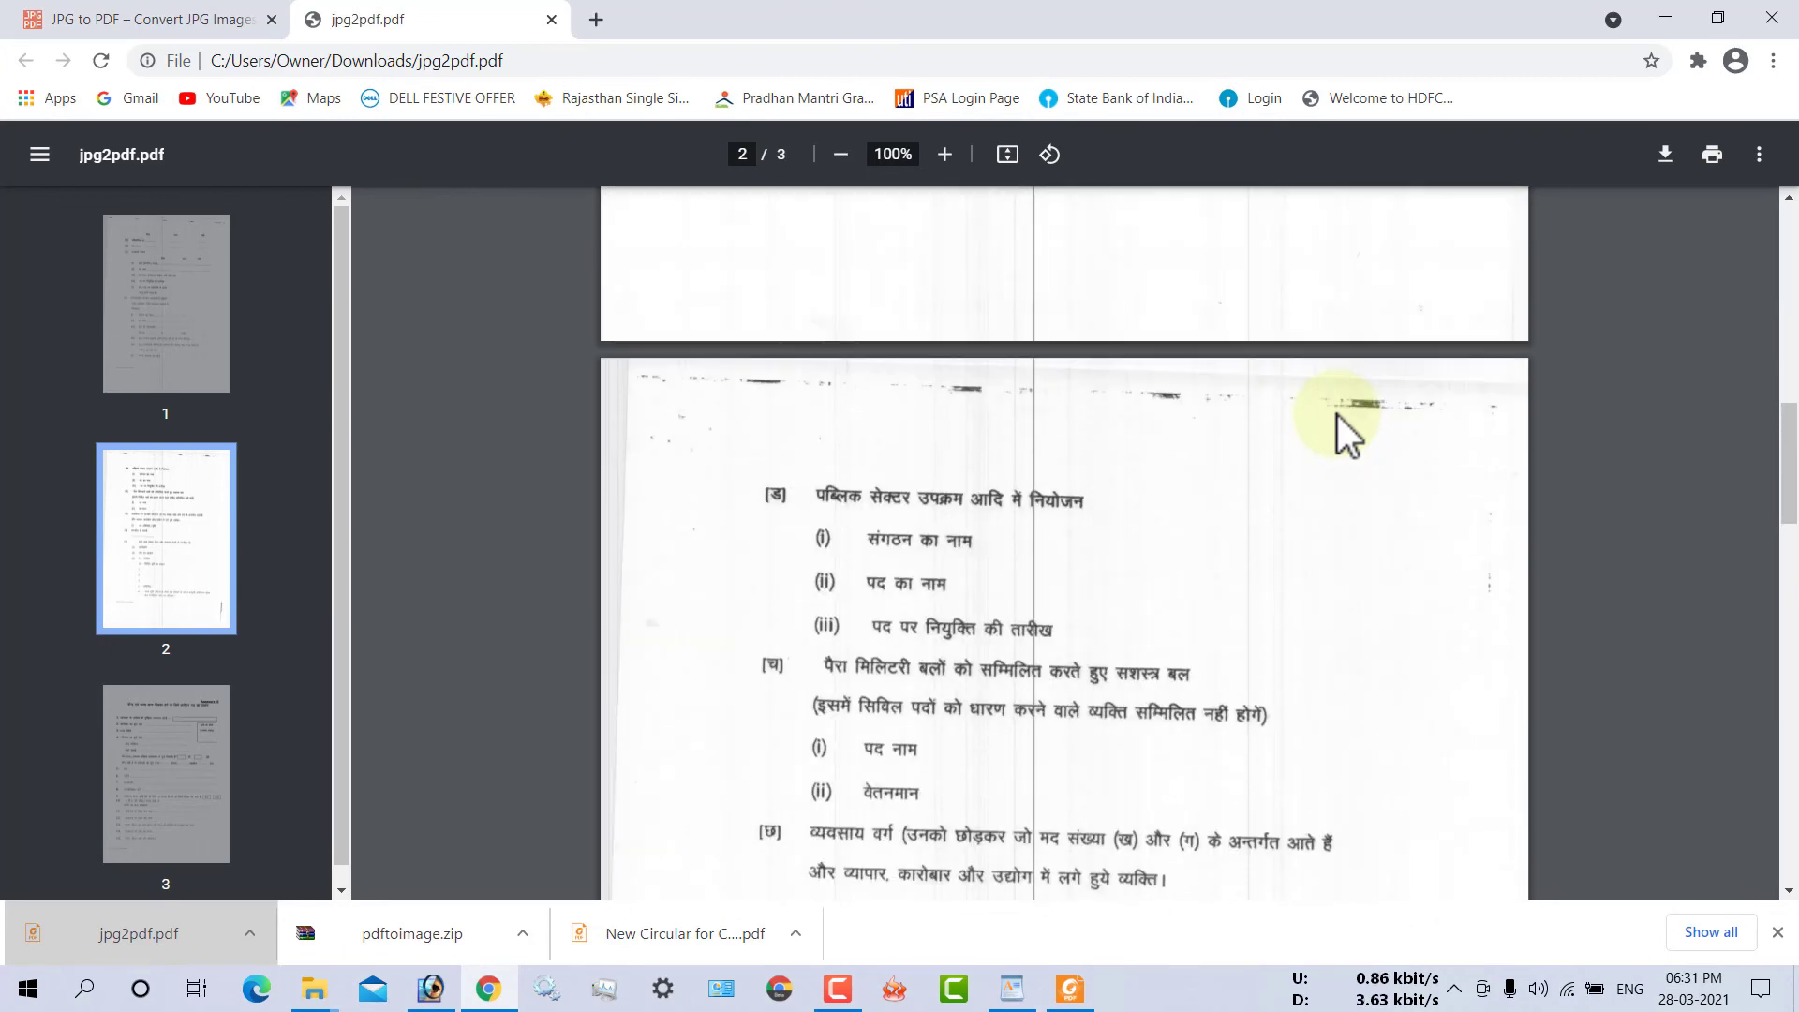
scroll(1345, 434, "up", 5)
scroll(1345, 434, "up", 6)
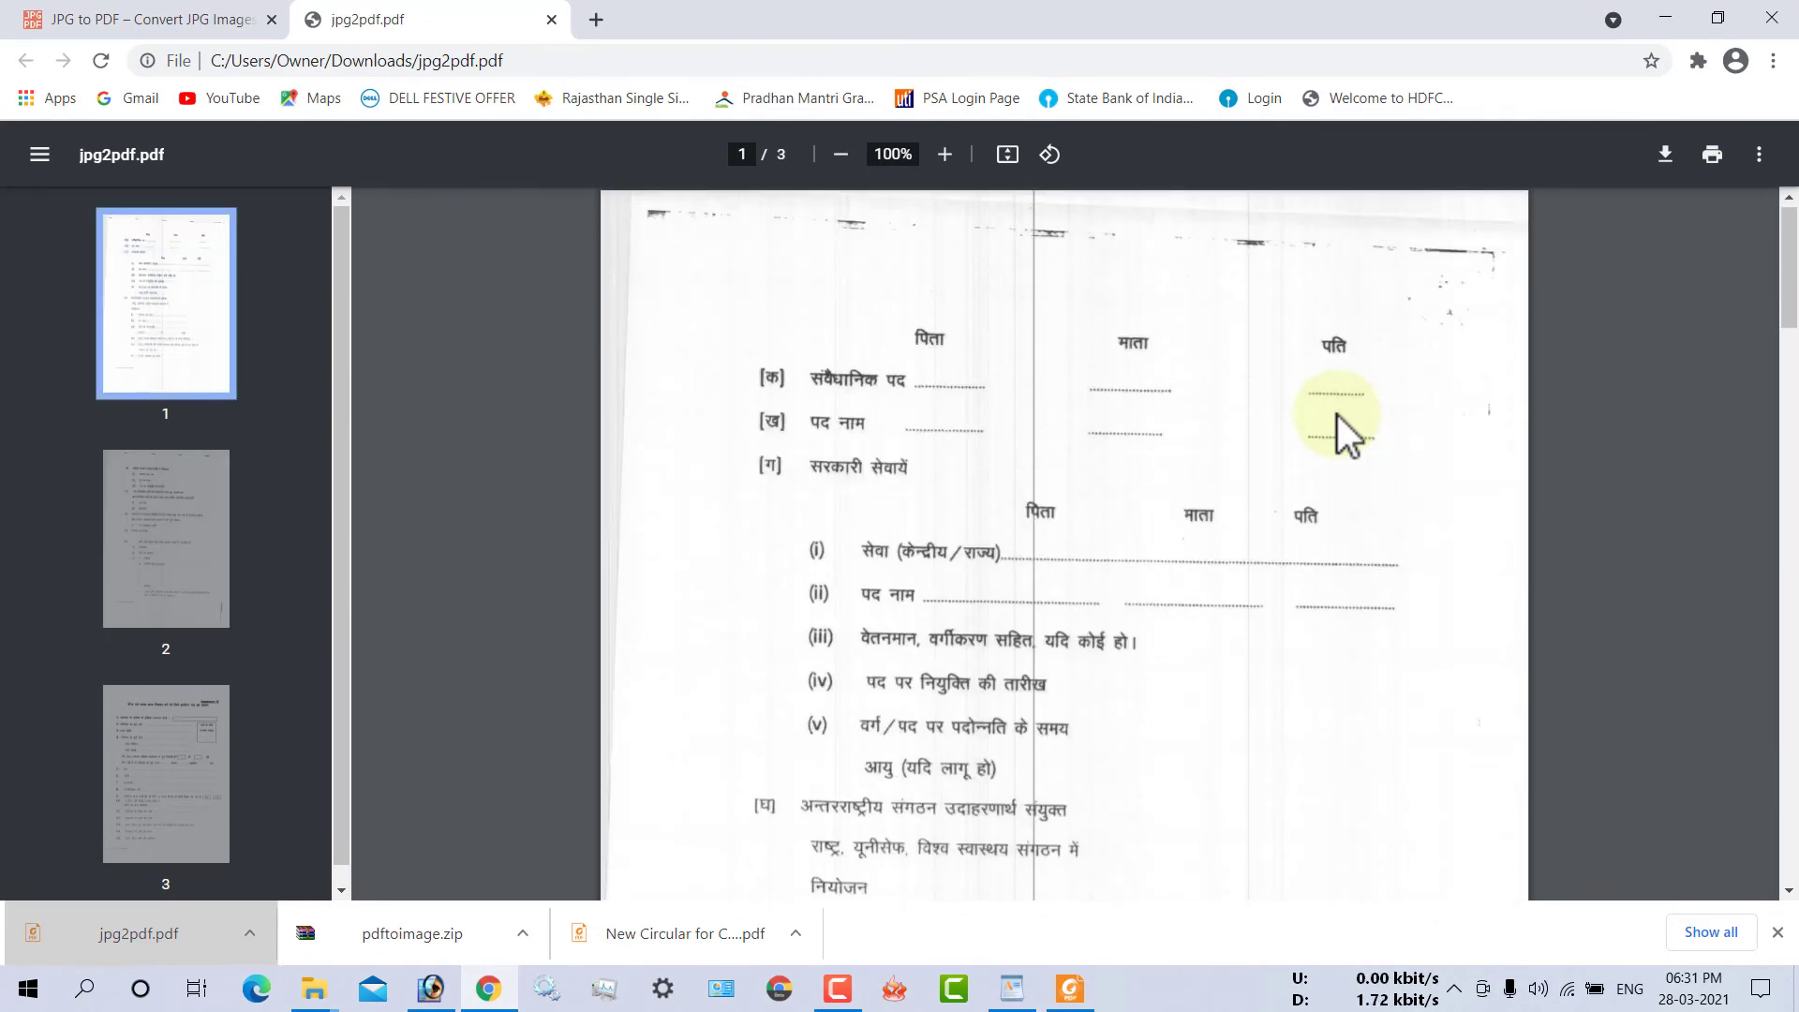
scroll(1321, 488, "down", 10)
scroll(1306, 559, "down", 15)
scroll(1306, 558, "down", 4)
scroll(1306, 558, "down", 2)
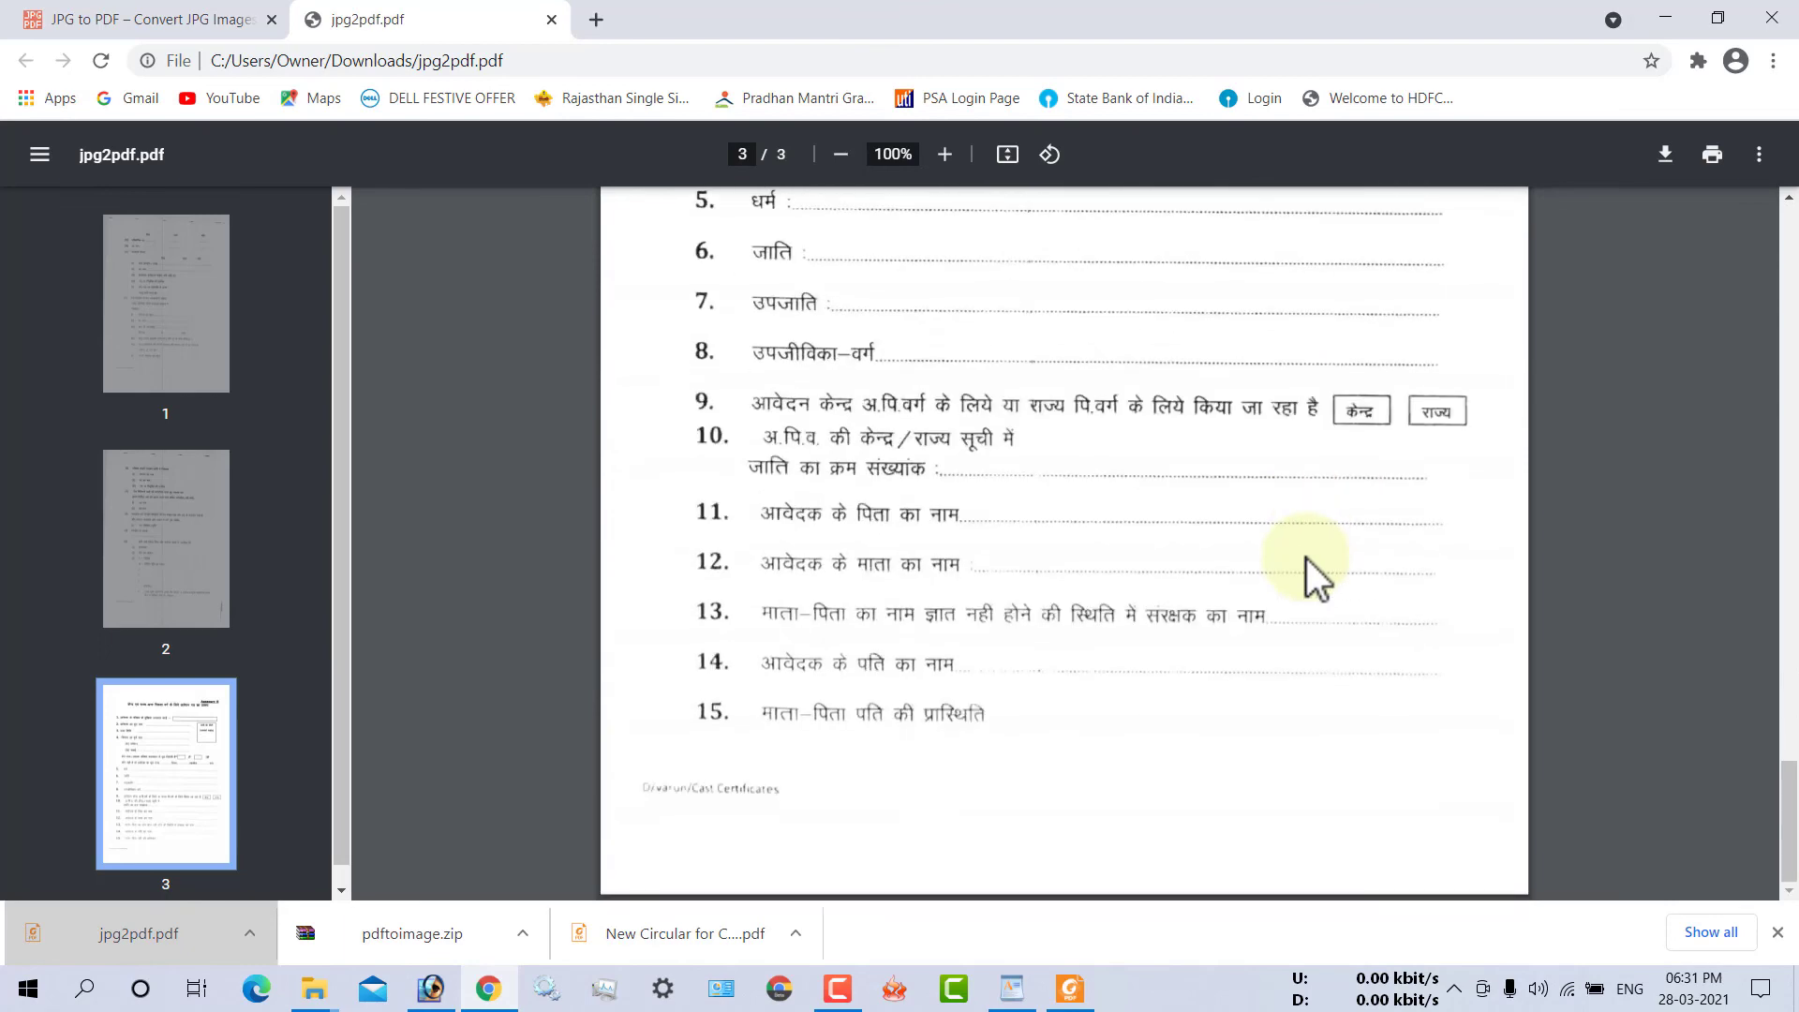
scroll(1307, 556, "up", 2)
scroll(1307, 556, "up", 5)
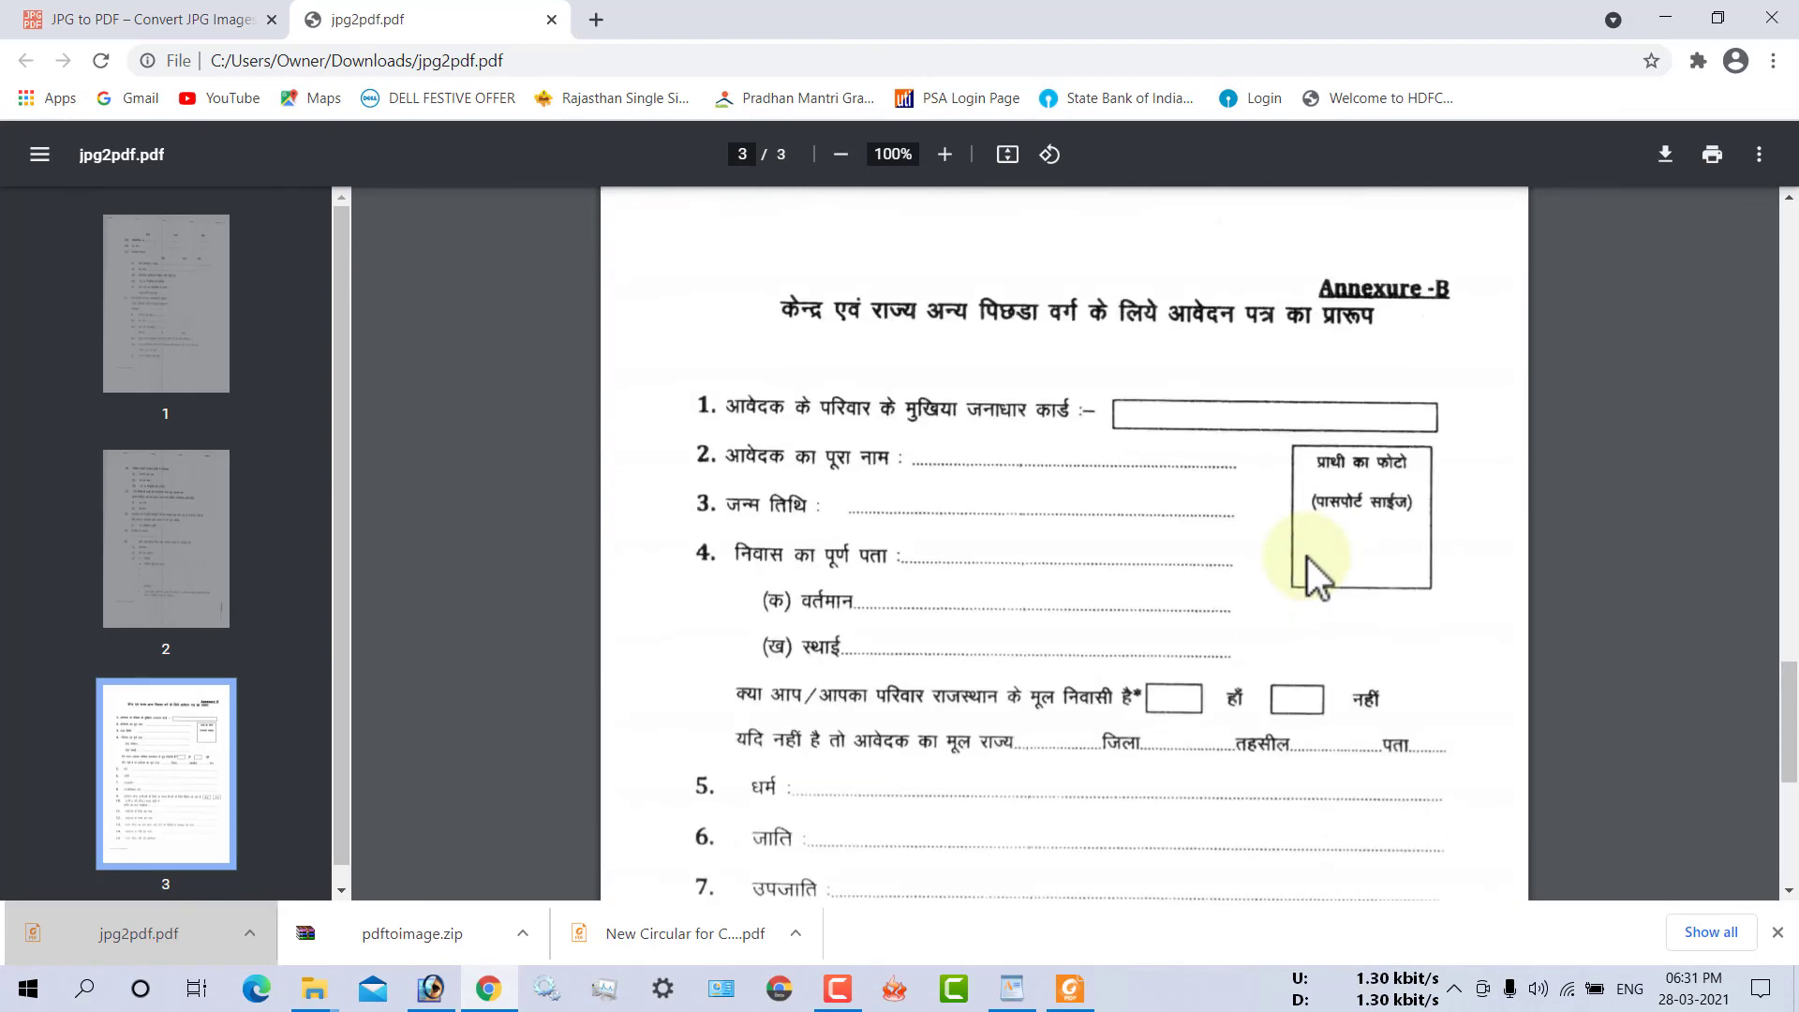
scroll(1306, 557, "down", 3)
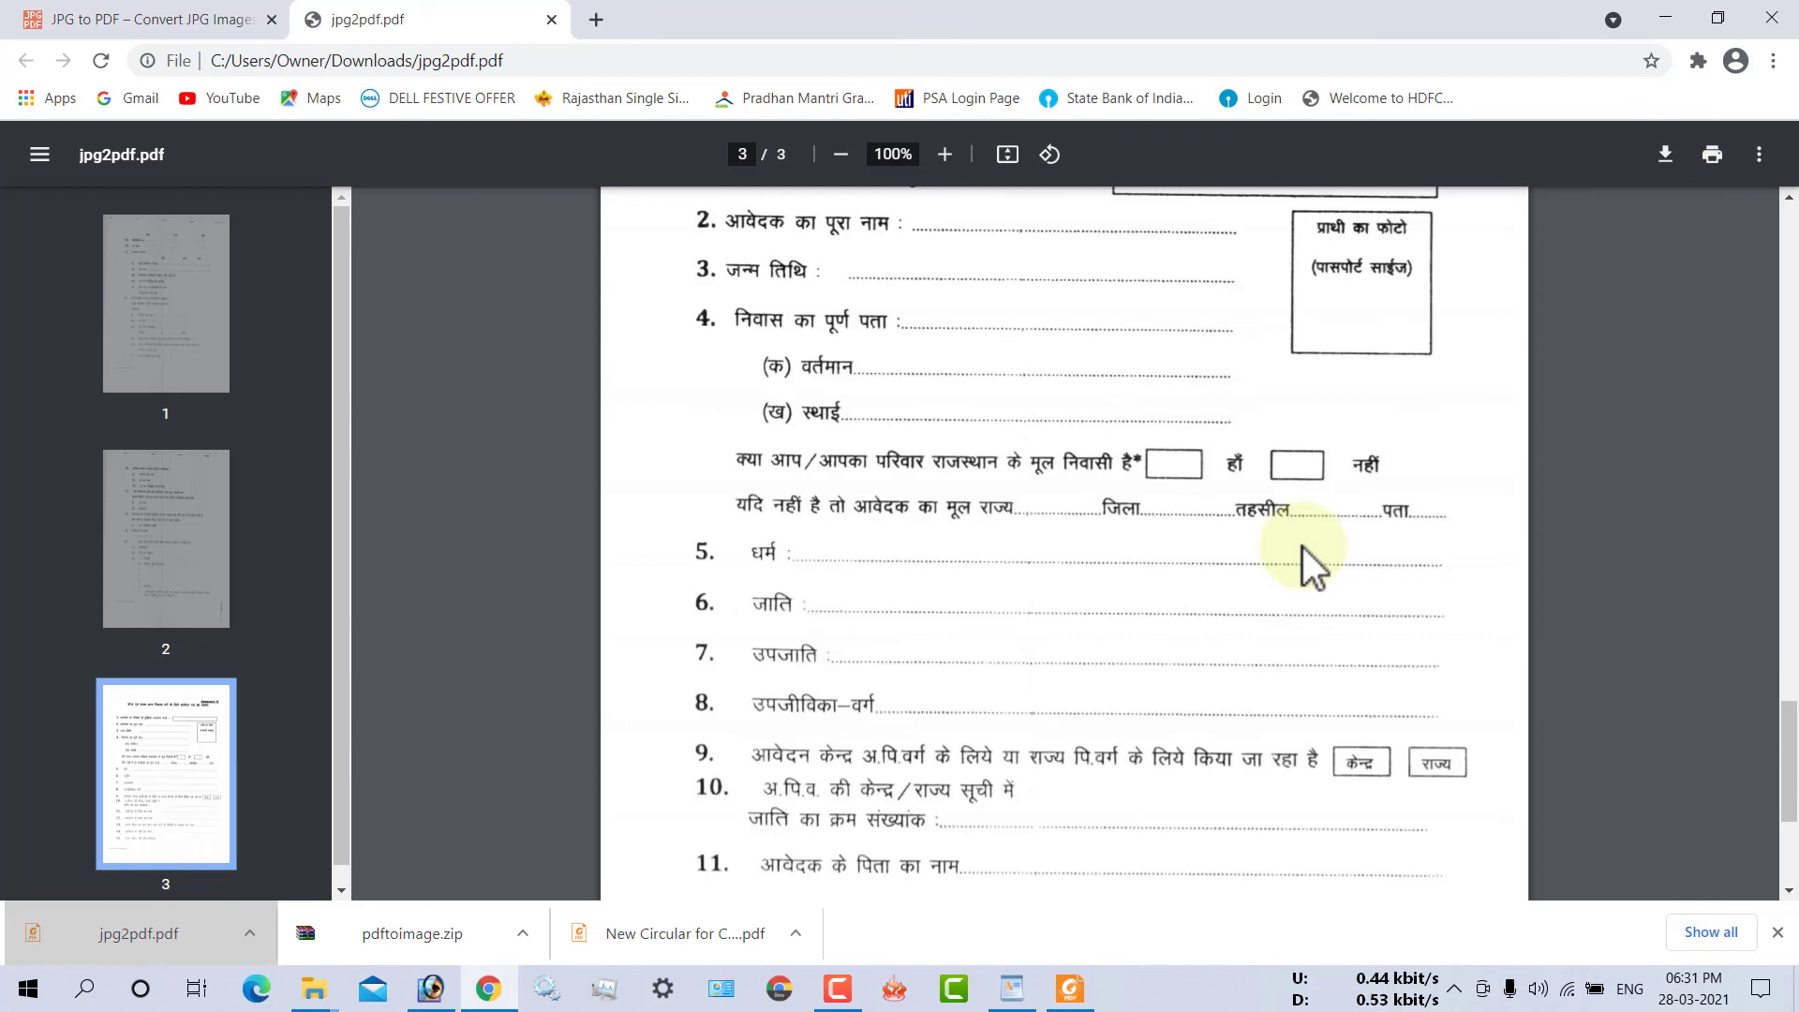
scroll(1302, 547, "down", 3)
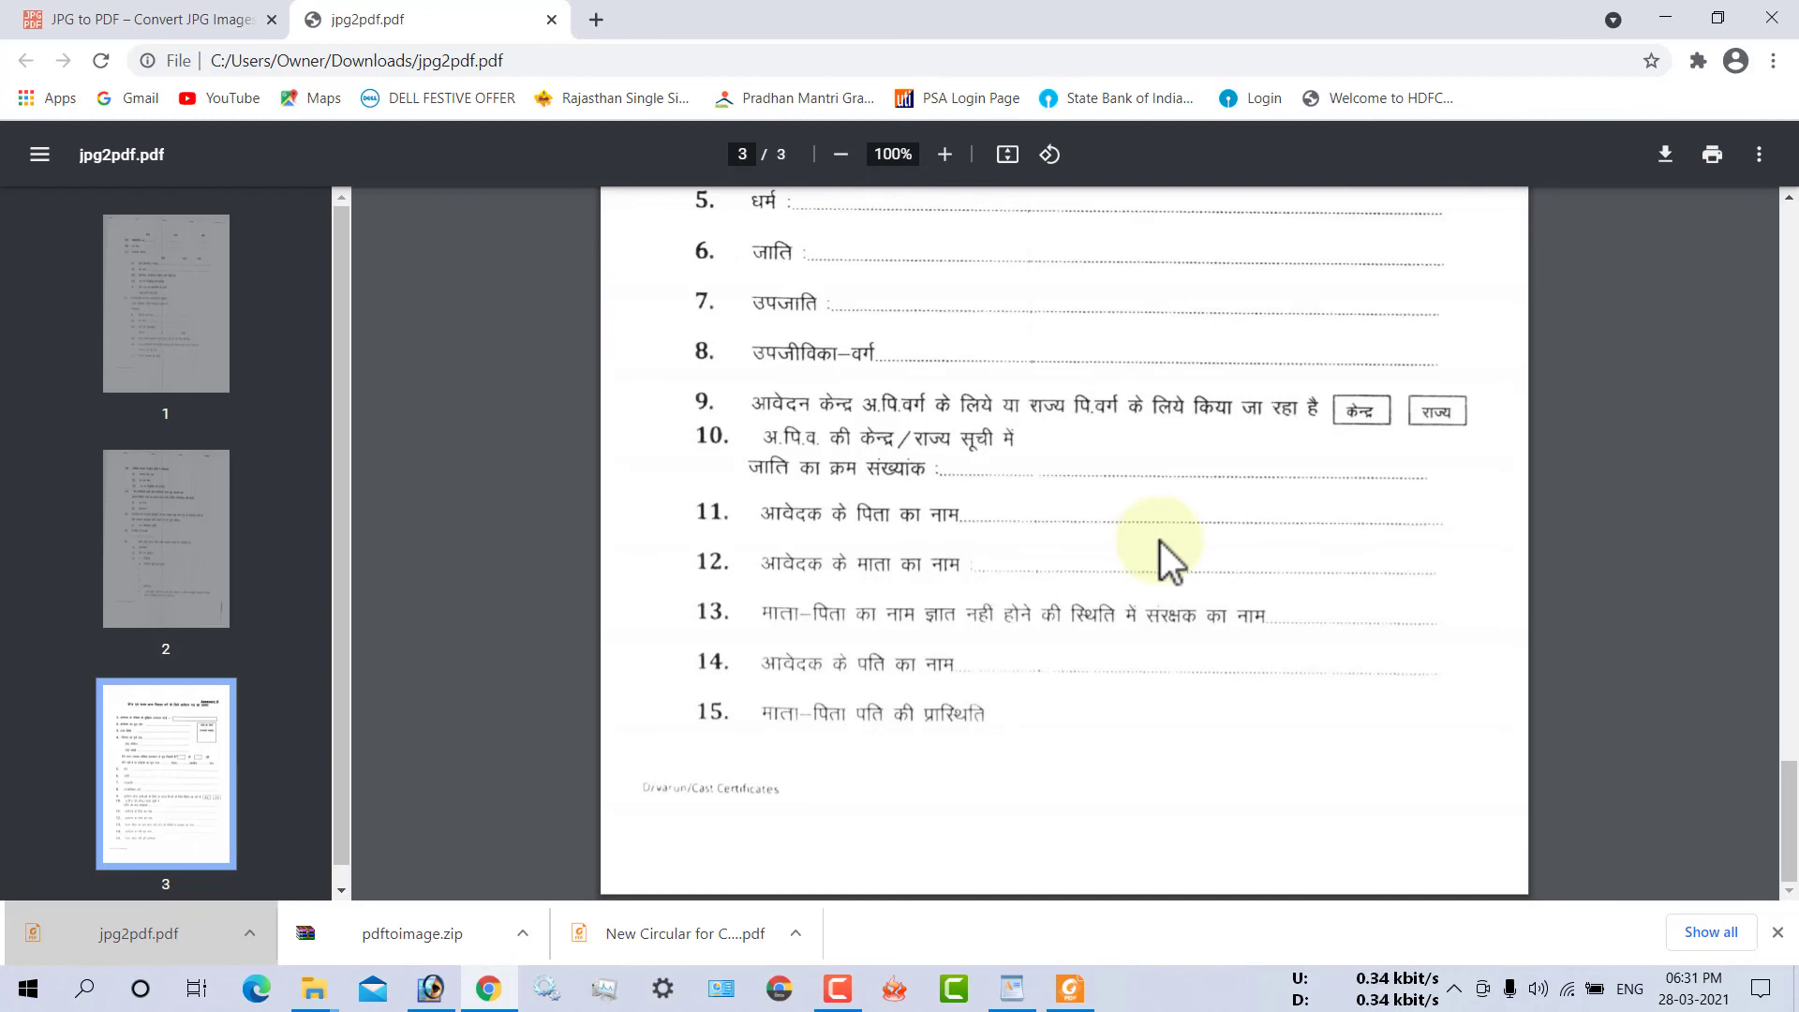
scroll(1169, 542, "up", 2)
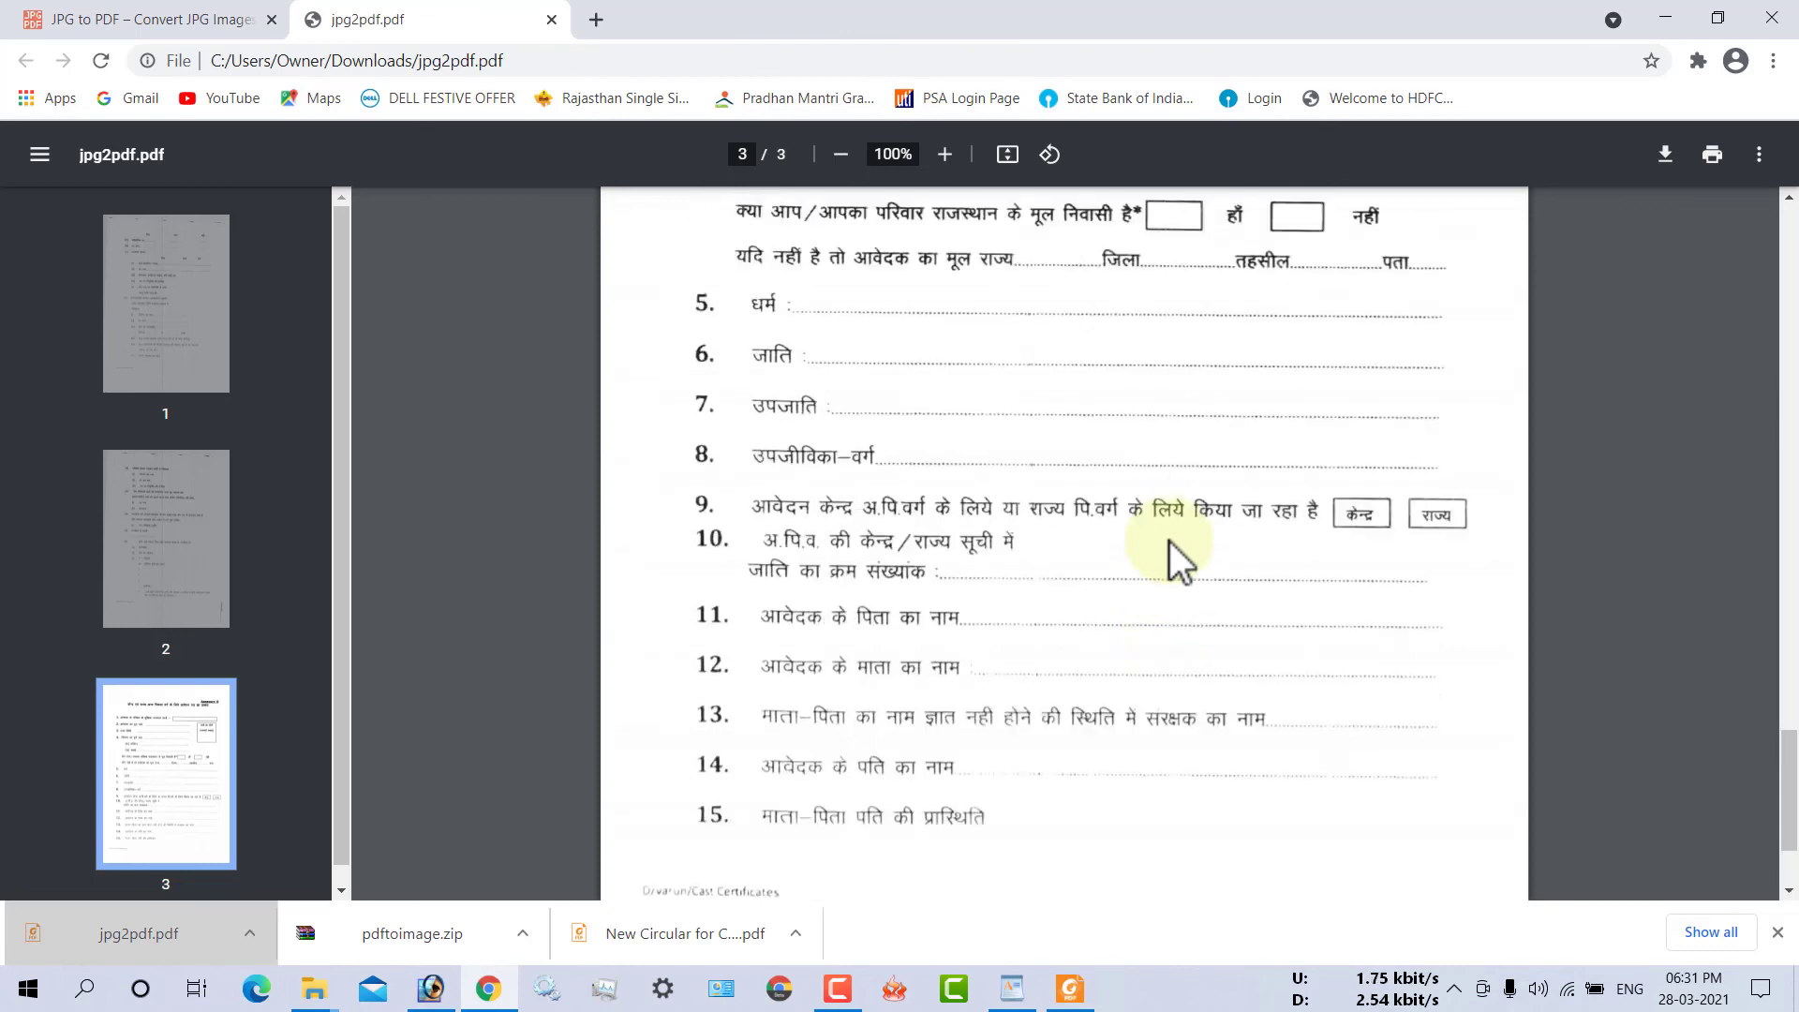